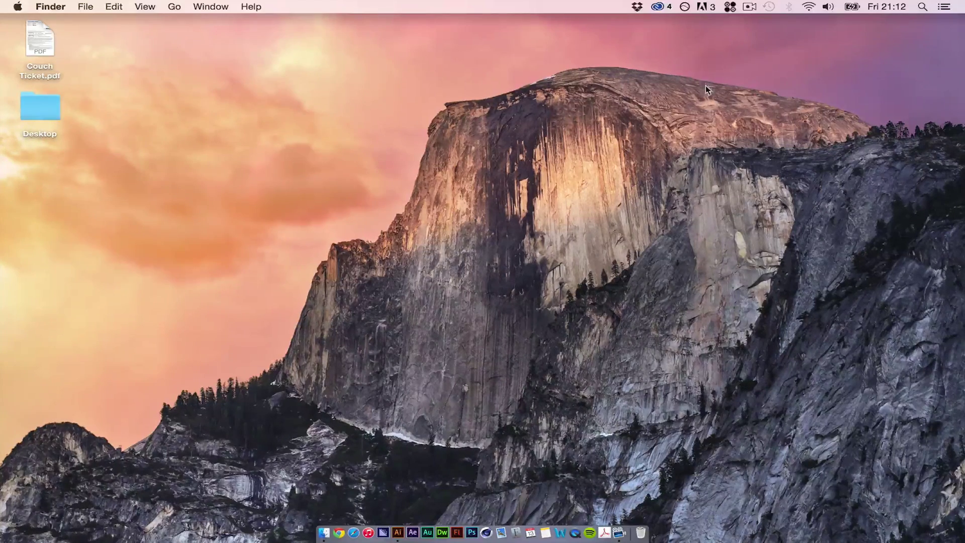
# Step: Preview the walk animation Character-Rig-800x600.gif from the Character Rig folder in Finder
pyautogui.click(325, 534)
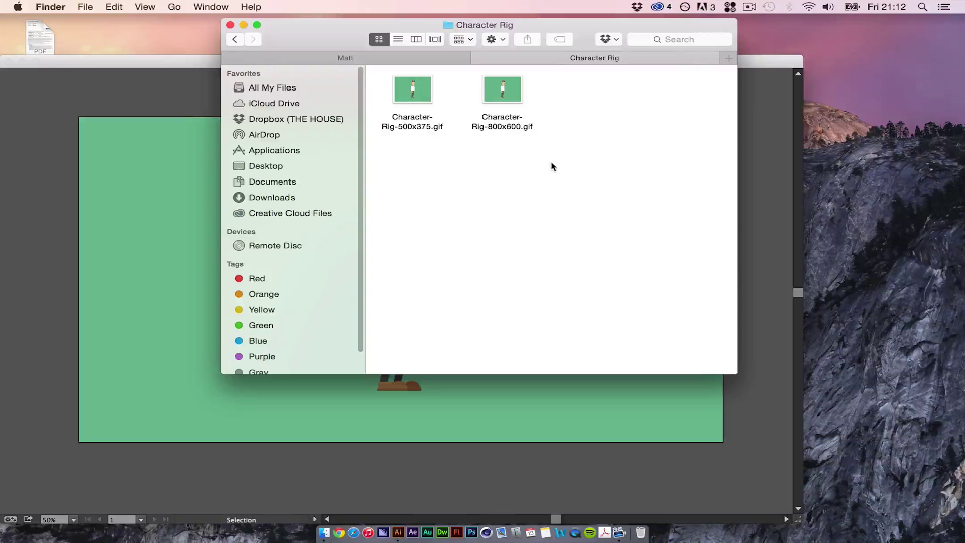
pyautogui.click(507, 93)
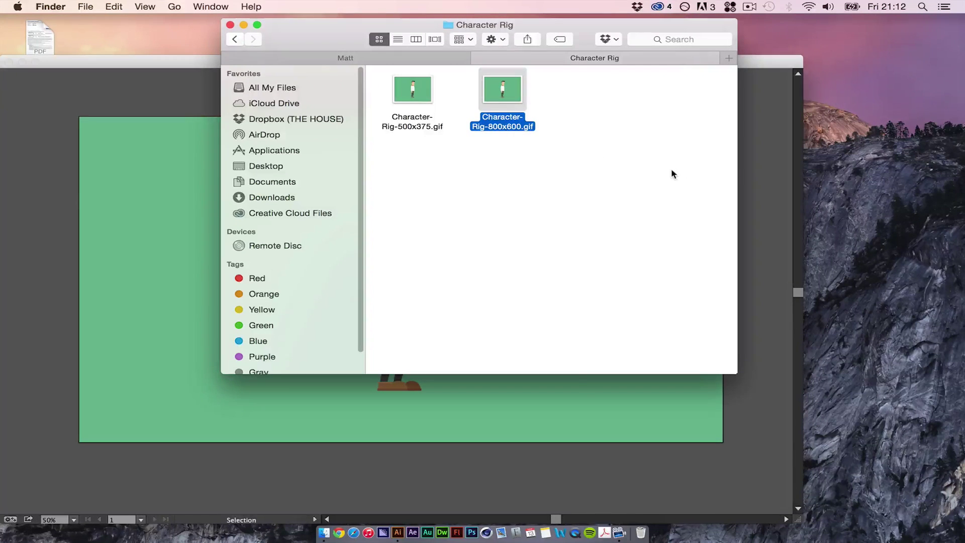
pyautogui.press('space')
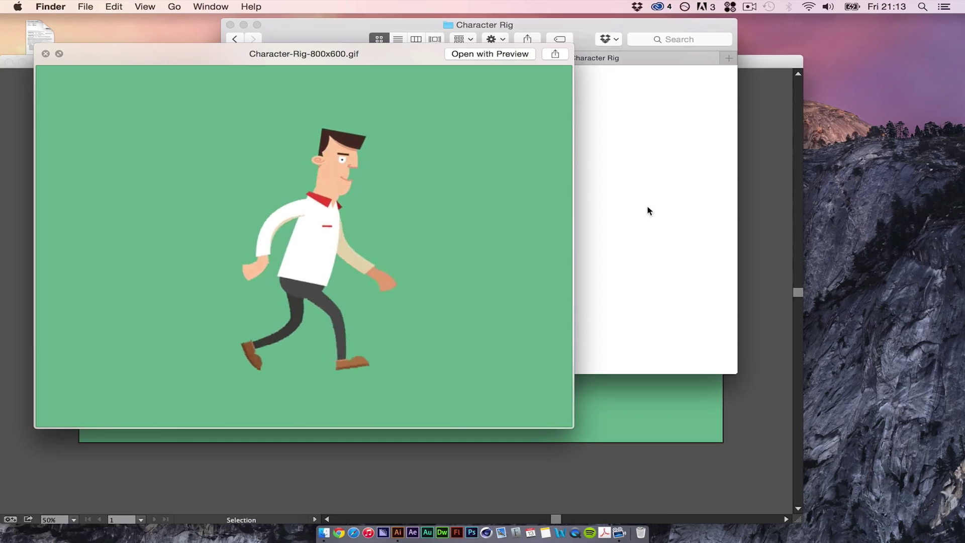
pyautogui.press('space')
# Step: Switch to Character Rig V2.ai in Illustrator and reposition the layer list so all the character's layers can be seen
pyautogui.click(774, 349)
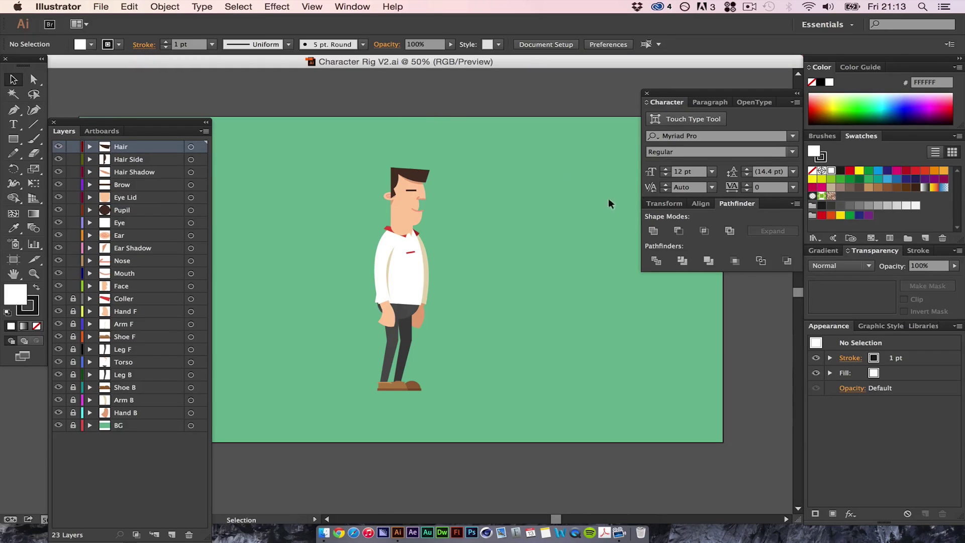
pyautogui.press('a')
pyautogui.press('v')
pyautogui.hscroll(-3, 502, 207)
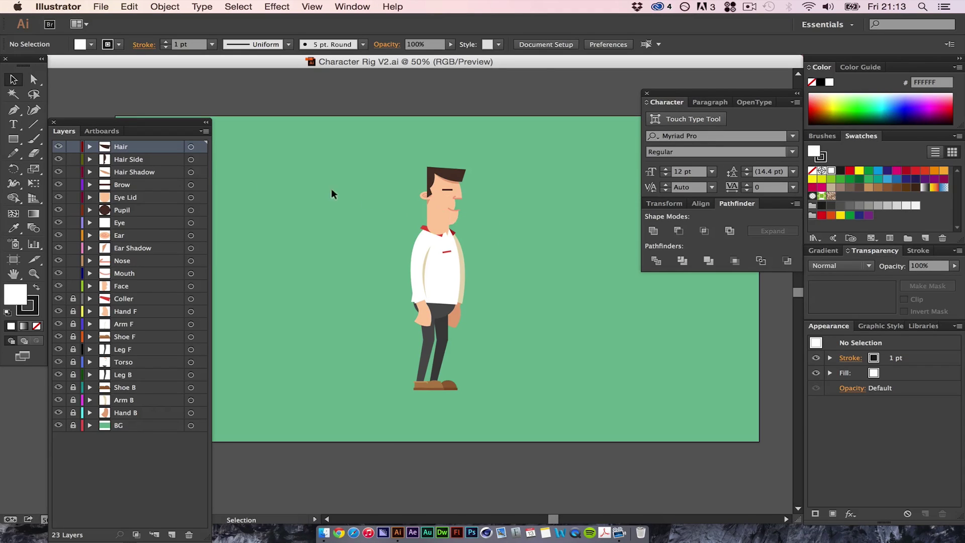
pyautogui.moveTo(161, 131); pyautogui.dragTo(179, 89)
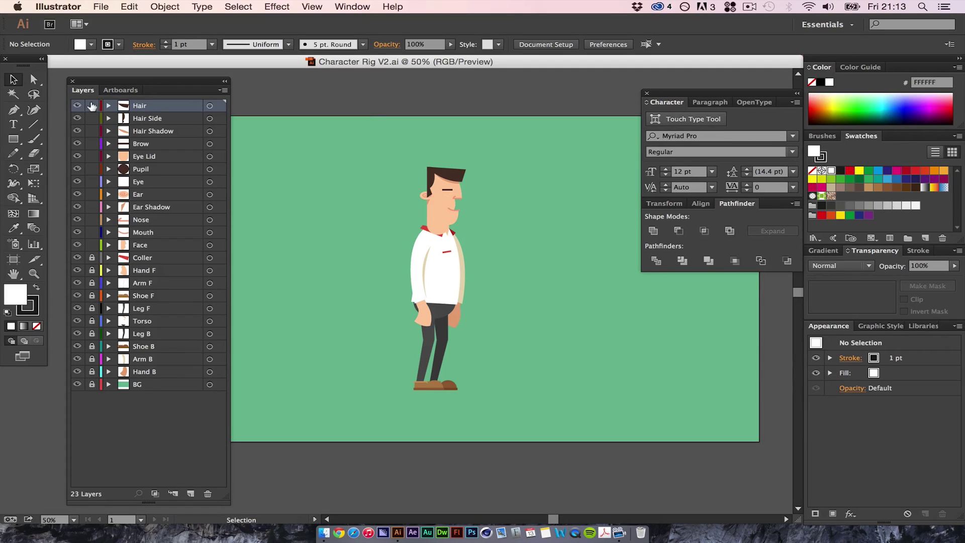
# Step: Toggle the visibility of the Hair and Hair Side layers to check which part of the head each contains
pyautogui.click(77, 105)
pyautogui.click(76, 106)
pyautogui.click(76, 105)
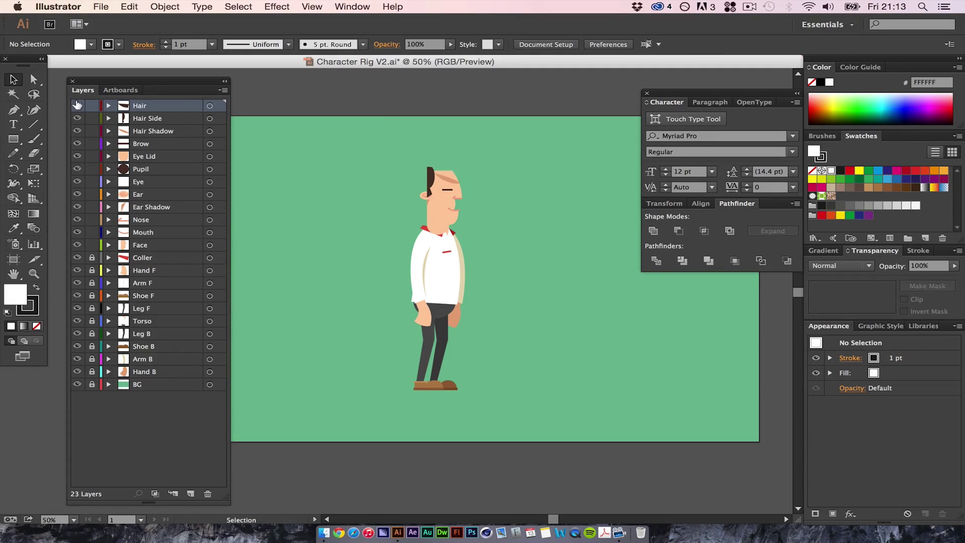
pyautogui.click(76, 105)
pyautogui.click(76, 105)
pyautogui.click(76, 105)
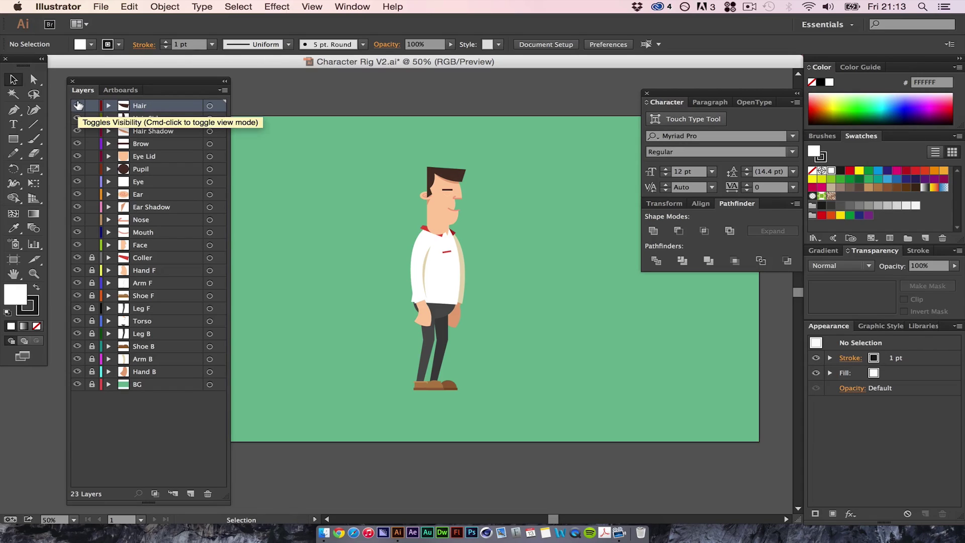
pyautogui.click(76, 105)
pyautogui.click(77, 105)
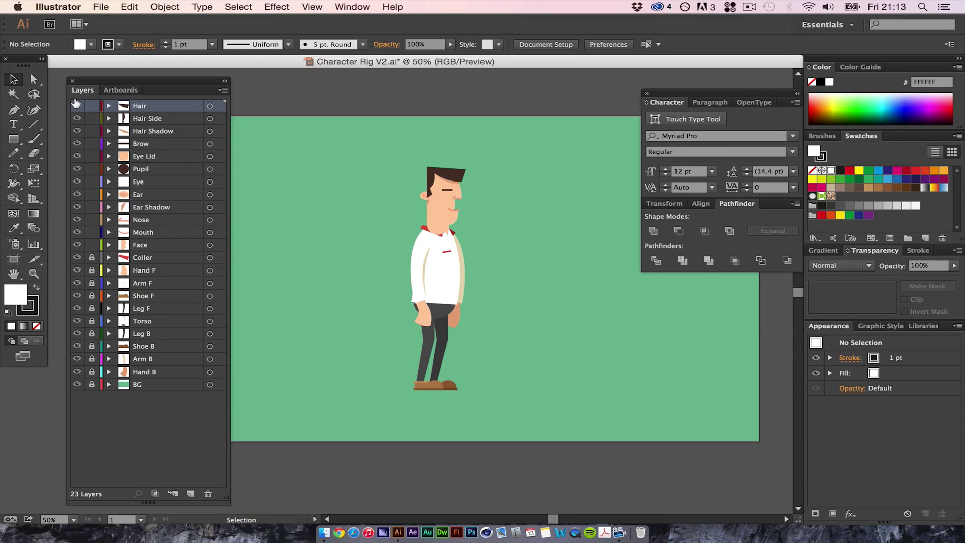
pyautogui.click(75, 118)
pyautogui.click(76, 118)
pyautogui.click(75, 118)
pyautogui.click(76, 119)
# Step: Check the Face layer by toggling its visibility, and hide the Eye Lid layer
pyautogui.click(76, 244)
pyautogui.click(77, 244)
pyautogui.click(76, 156)
pyautogui.click(76, 156)
pyautogui.click(76, 156)
pyautogui.click(76, 156)
pyautogui.click(75, 156)
# Step: Toggle the Coller and Torso layers off and on to check the artwork on each
pyautogui.click(76, 257)
pyautogui.click(76, 257)
pyautogui.click(76, 321)
pyautogui.click(77, 320)
pyautogui.click(77, 321)
pyautogui.click(76, 321)
# Step: Toggle the Arm B and Hand B layers off and on to check the back arm's separate pieces
pyautogui.click(76, 359)
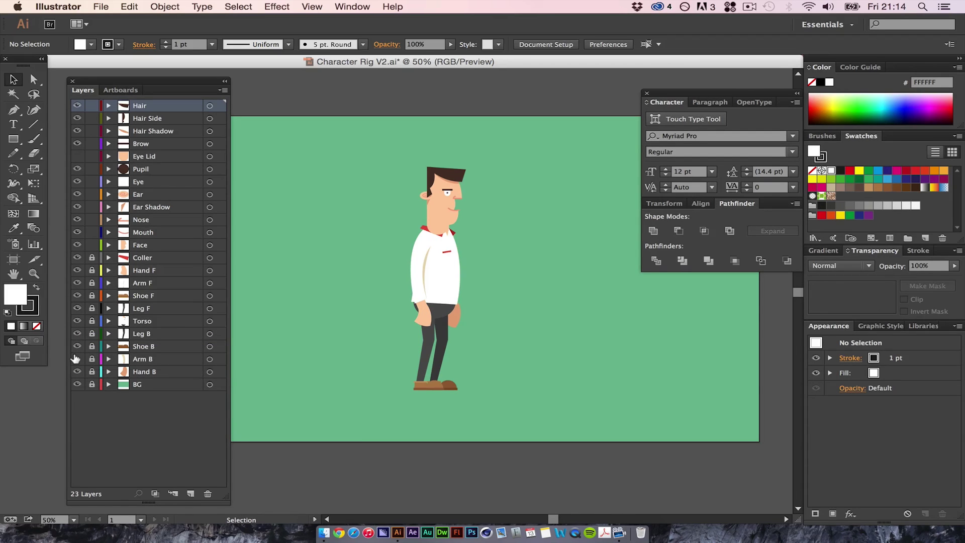
pyautogui.click(76, 359)
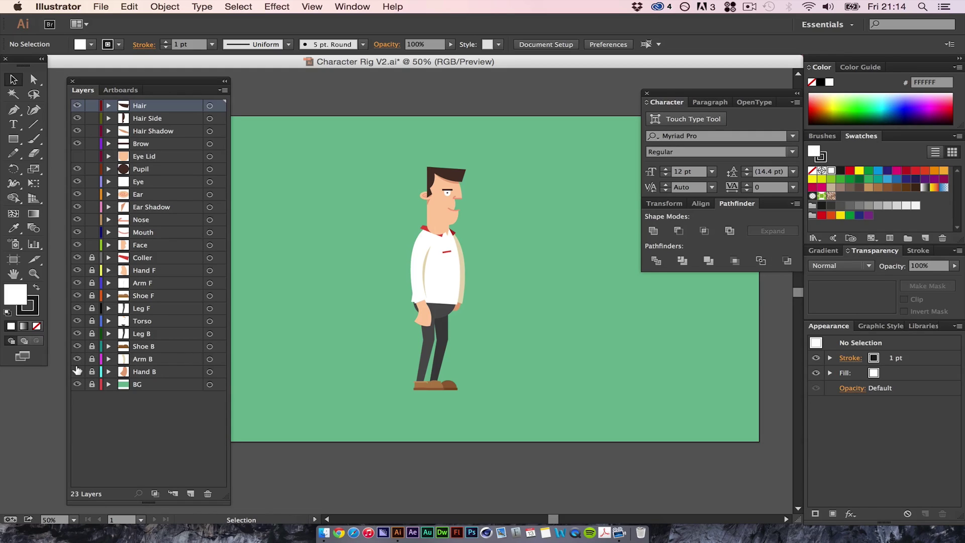
pyautogui.click(77, 371)
pyautogui.click(77, 371)
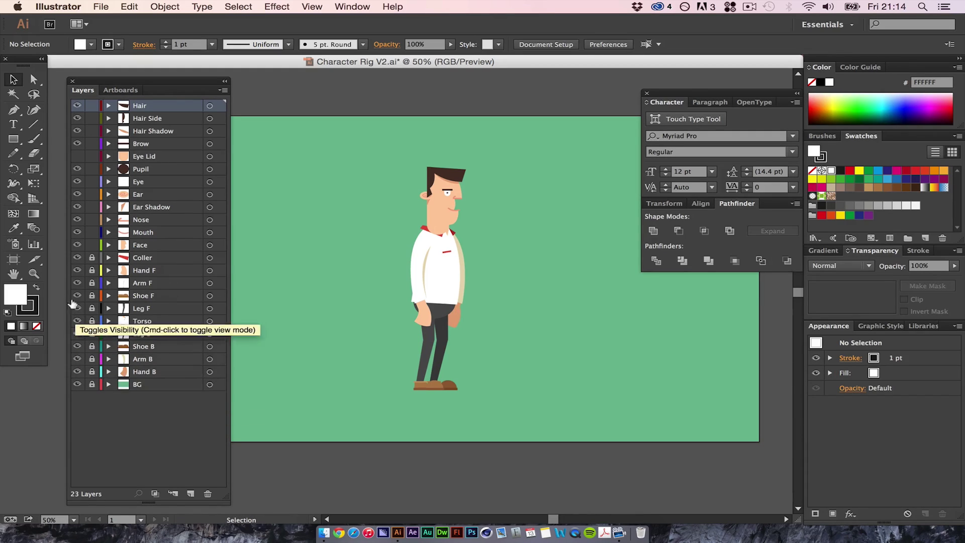
# Step: Examine the front wrist joint in outline view at 300%, toggling the Hand F layer off and on
pyautogui.click(77, 271)
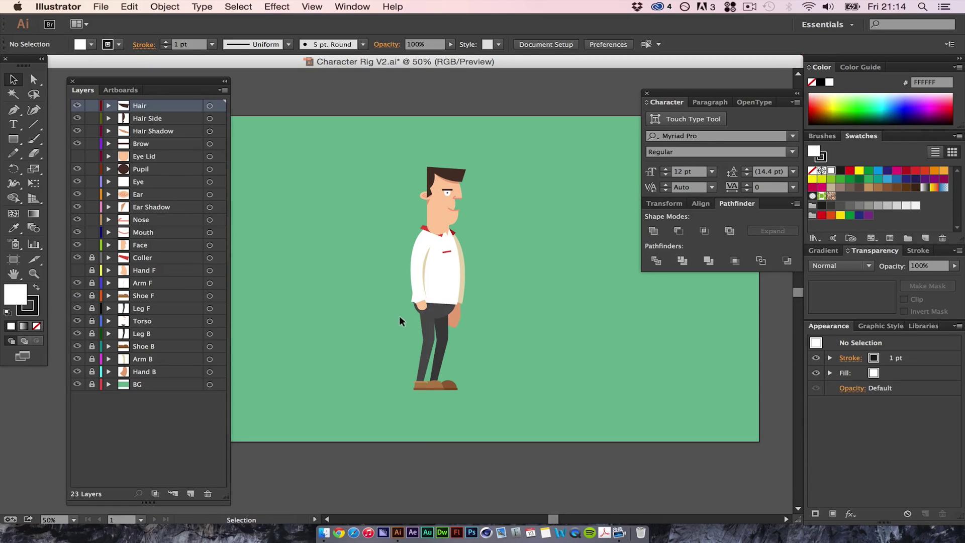
pyautogui.press('super+plus')
pyautogui.press('super+plus')
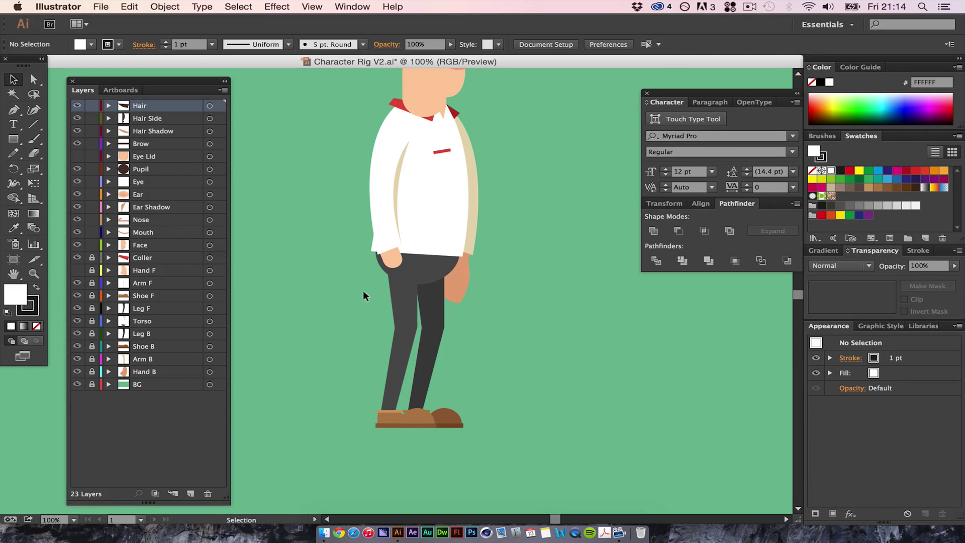
pyautogui.press('super+y')
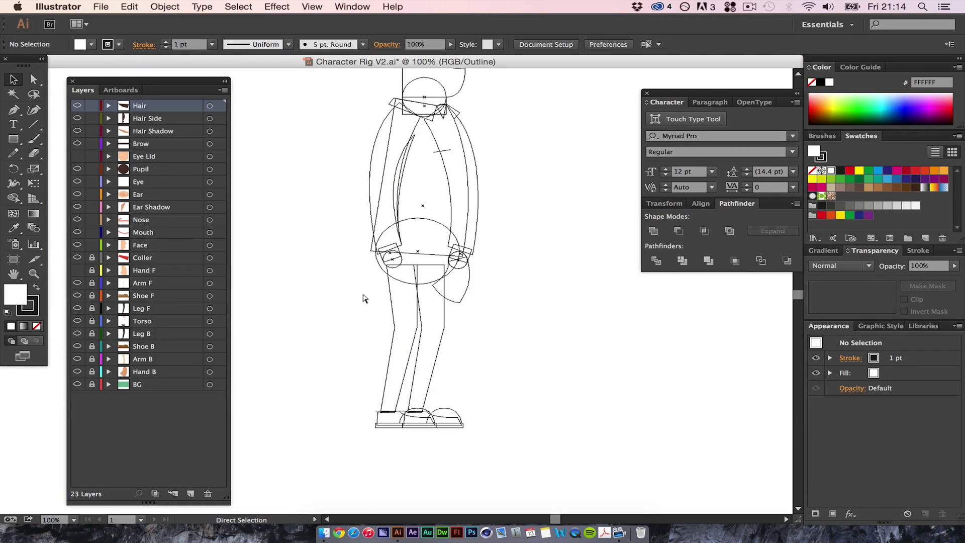
pyautogui.press('super+plus')
pyautogui.press('super+plus')
pyautogui.press('super+plus')
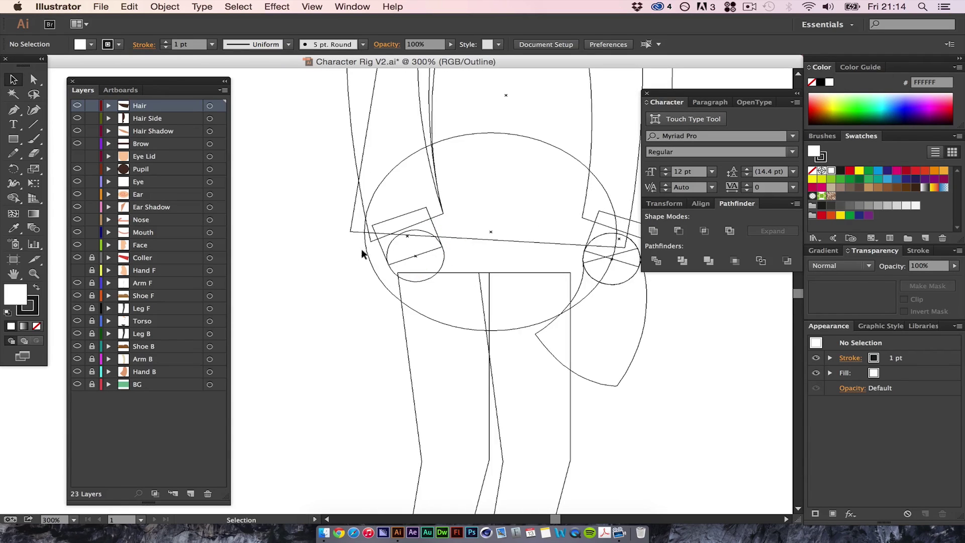
pyautogui.click(81, 272)
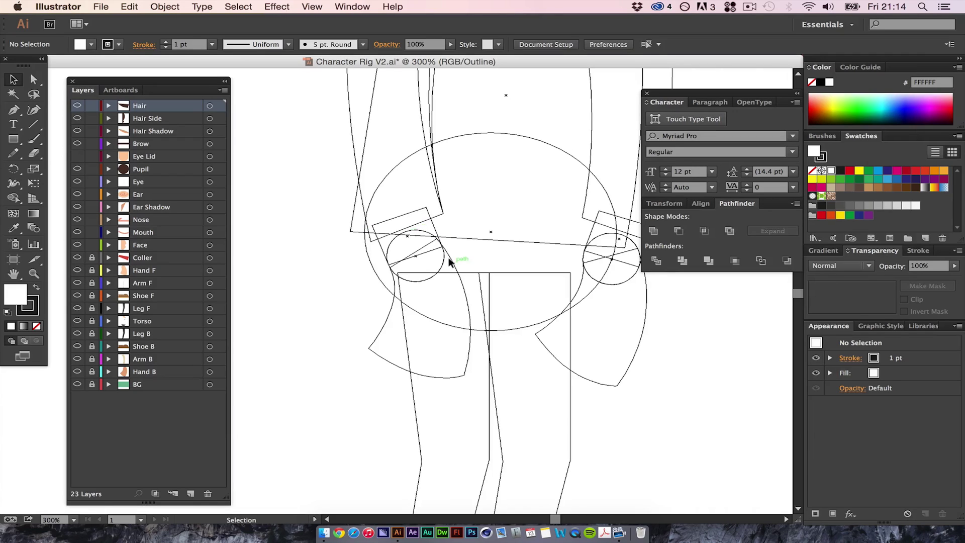
# Step: Unlock the Hand F layer, try moving the hand away from the arm, undo the move, and relock the layer
pyautogui.click(93, 271)
pyautogui.click(145, 272)
pyautogui.moveTo(458, 250); pyautogui.dragTo(336, 347)
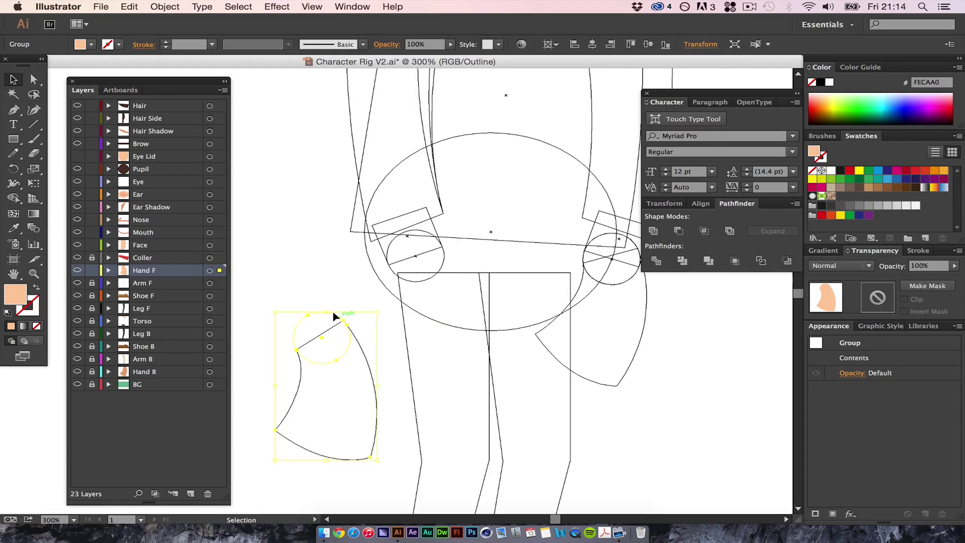
pyautogui.press('super+z')
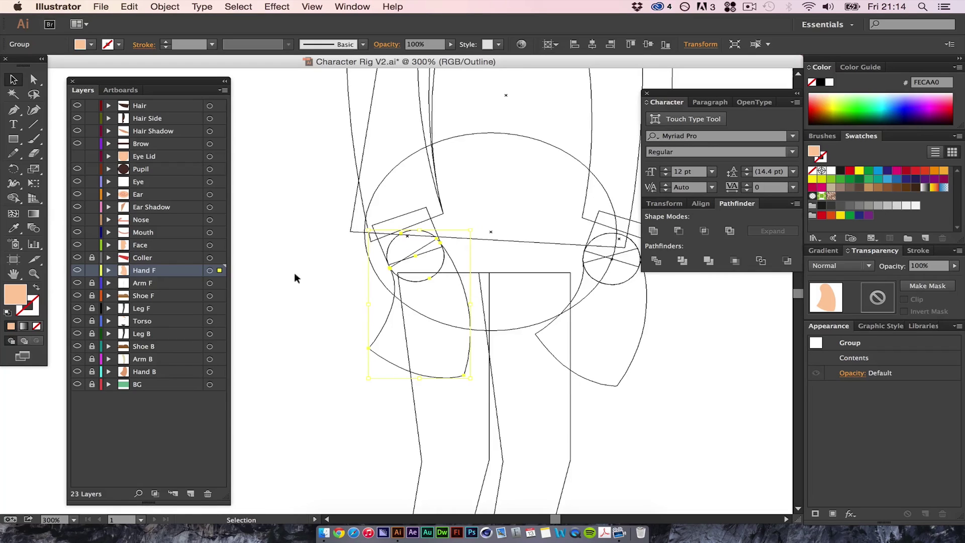
pyautogui.click(91, 271)
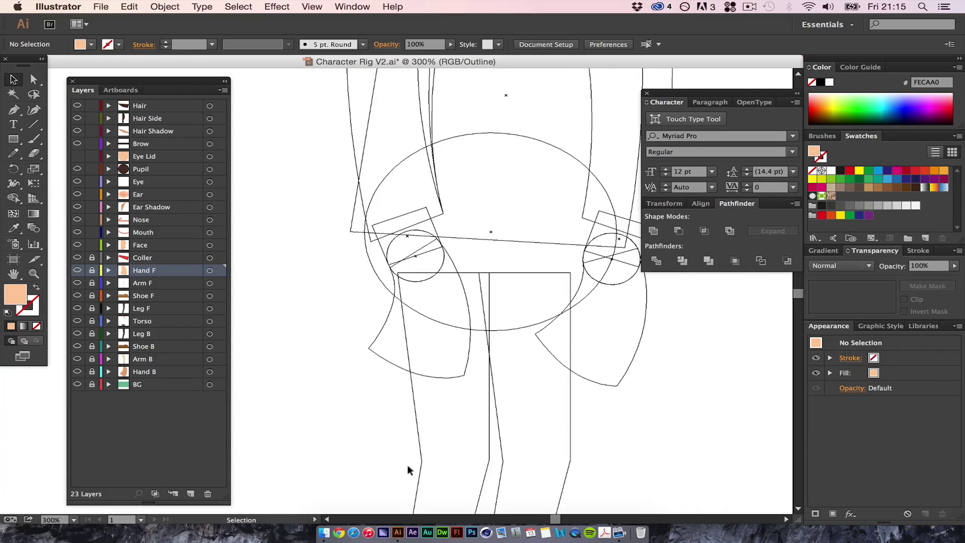
# Step: Switch to After Effects and choose Character Rig V2.ai from the Tutorials folder as the file to import
pyautogui.click(412, 537)
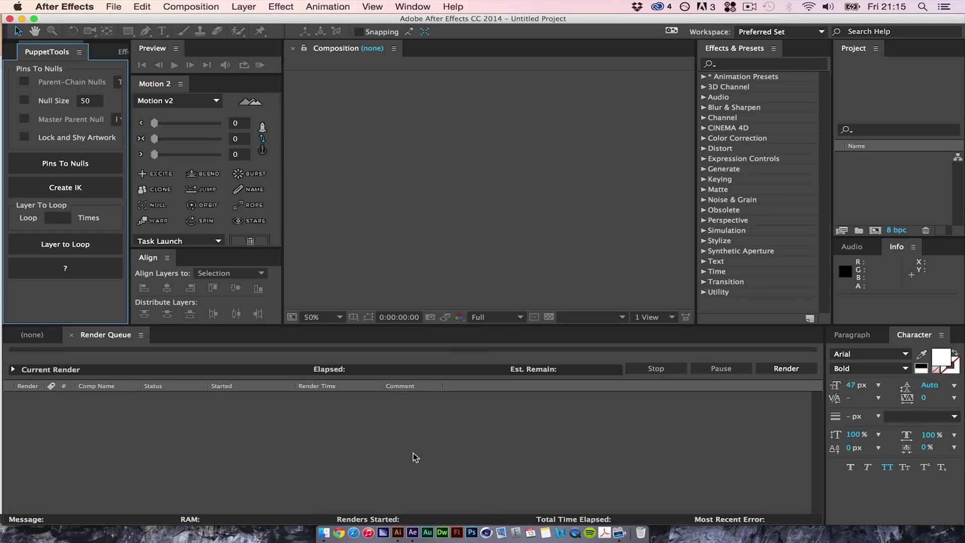
pyautogui.click(412, 451)
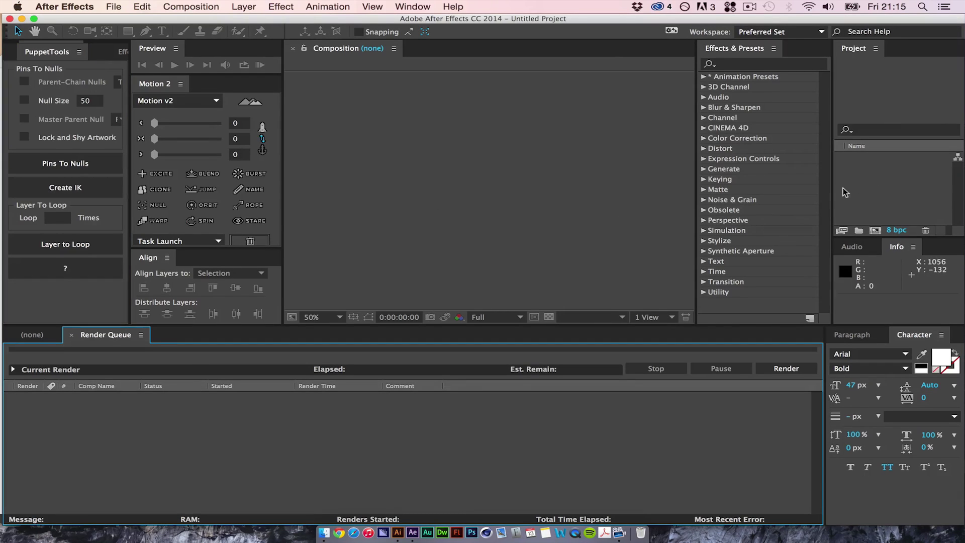
pyautogui.doubleClick(870, 169)
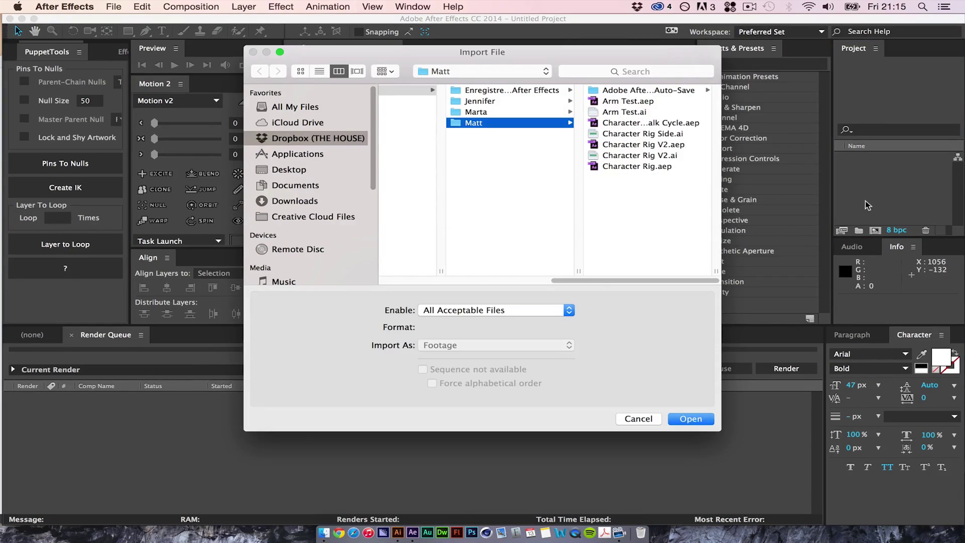
pyautogui.click(299, 171)
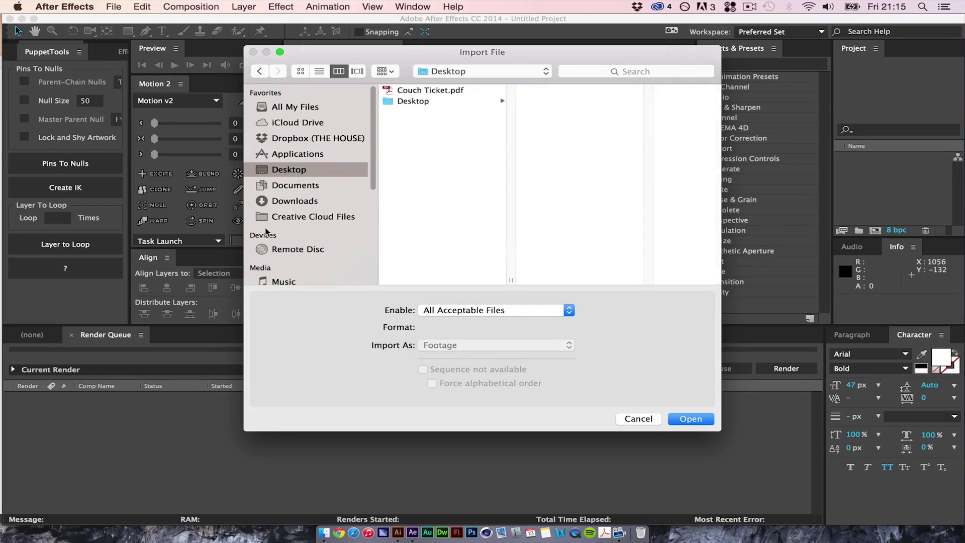
pyautogui.click(308, 186)
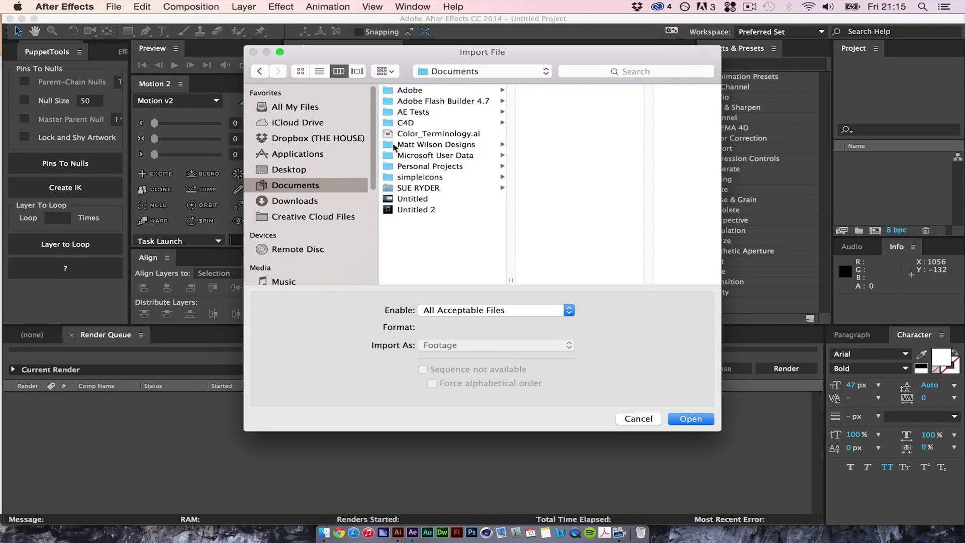
pyautogui.click(464, 146)
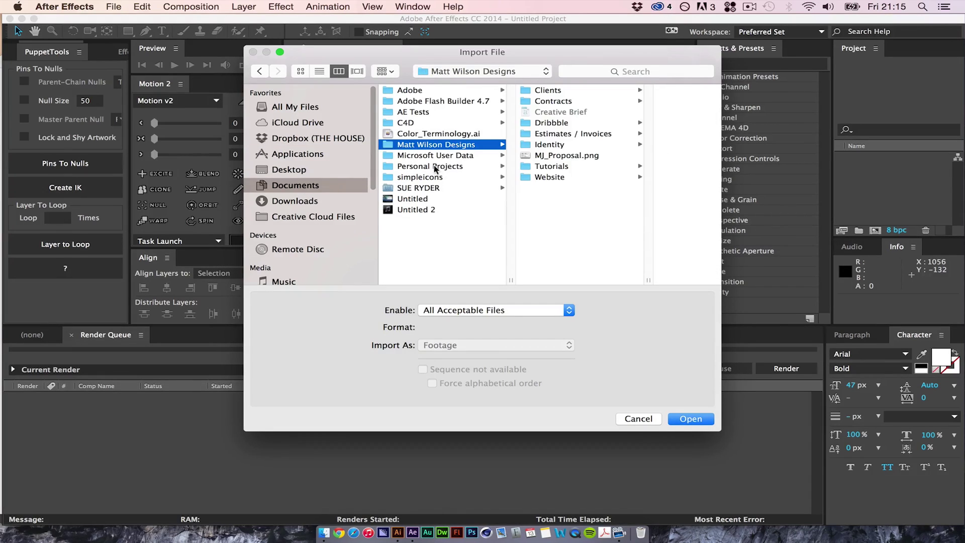
pyautogui.click(563, 166)
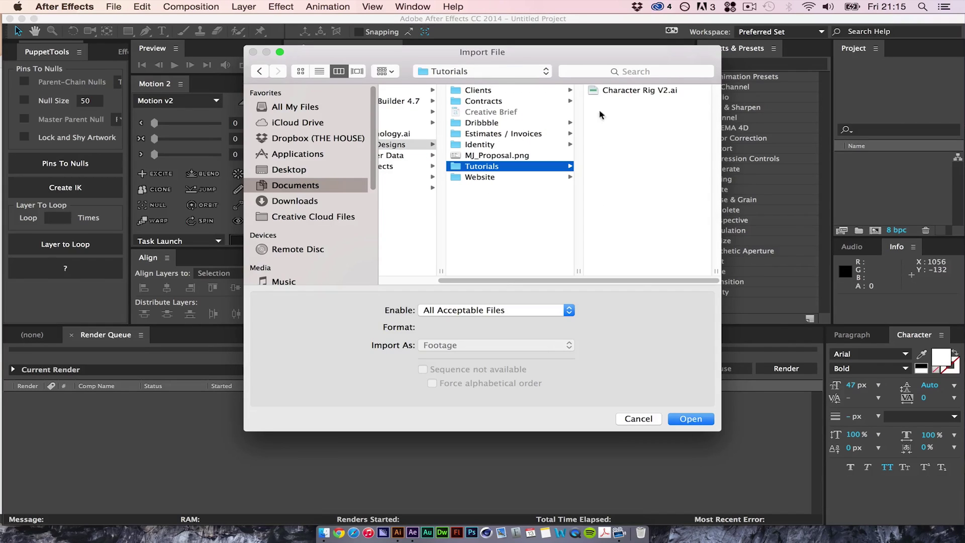
pyautogui.click(631, 94)
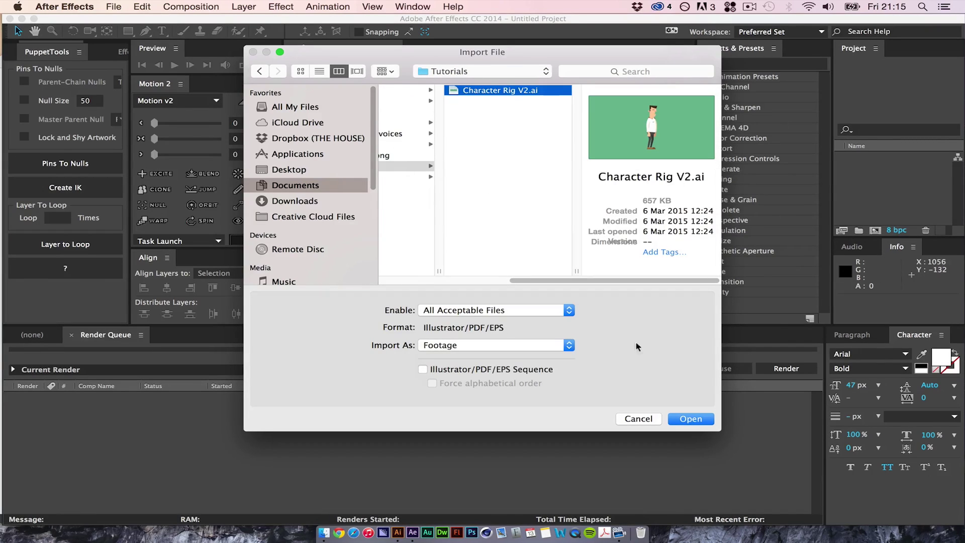
# Step: Import Character Rig V2.ai as Composition - Retain Layer Sizes
pyautogui.click(570, 350)
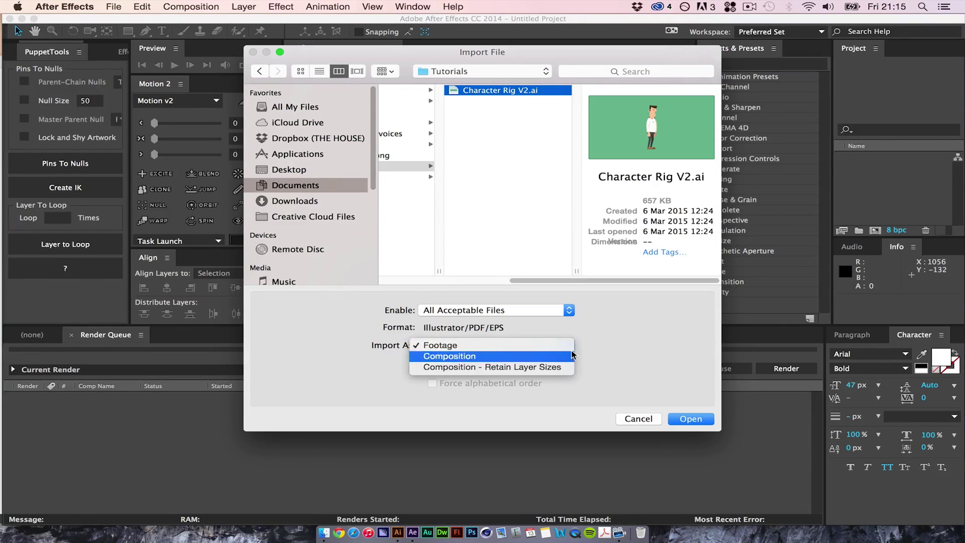
pyautogui.press('Return')
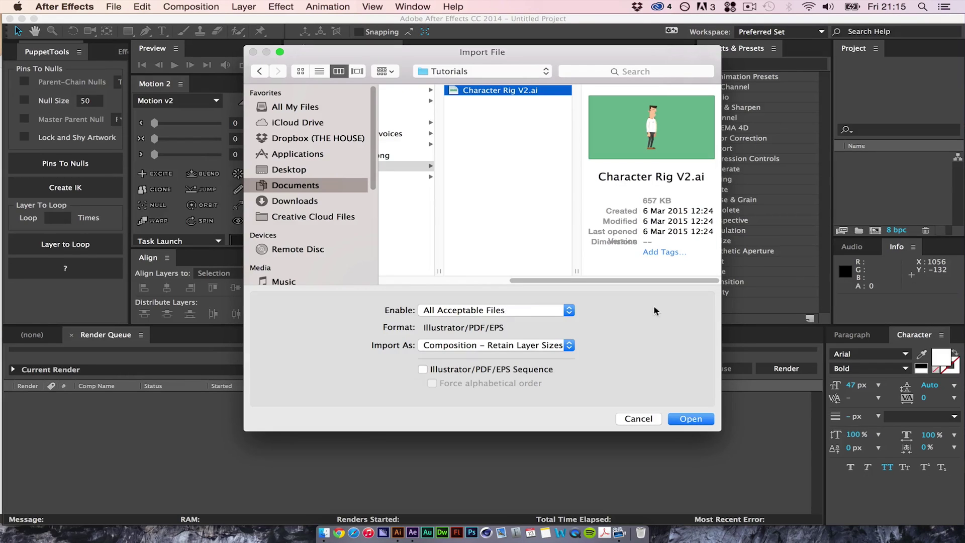
pyautogui.click(690, 419)
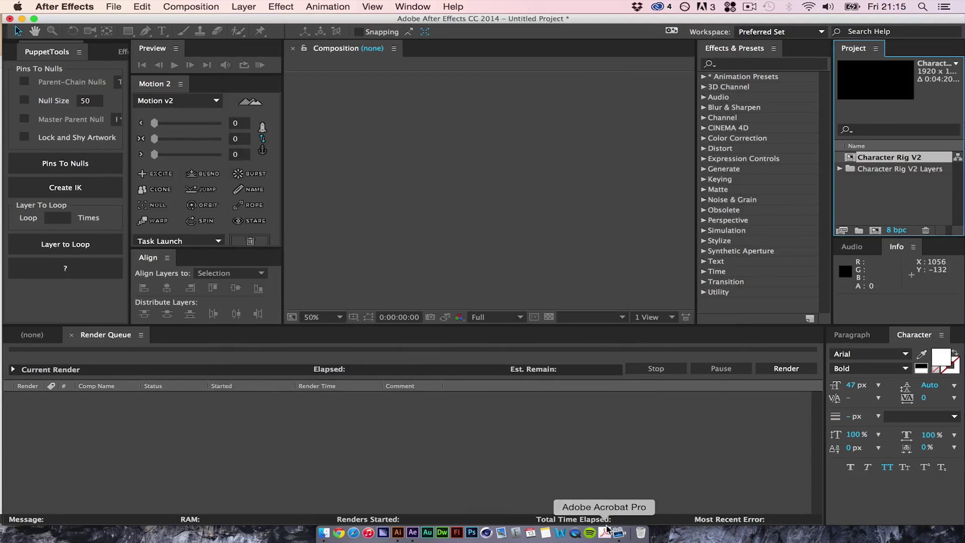
# Step: Open the Character Rig V2 composition and select its Hair layer
pyautogui.doubleClick(884, 158)
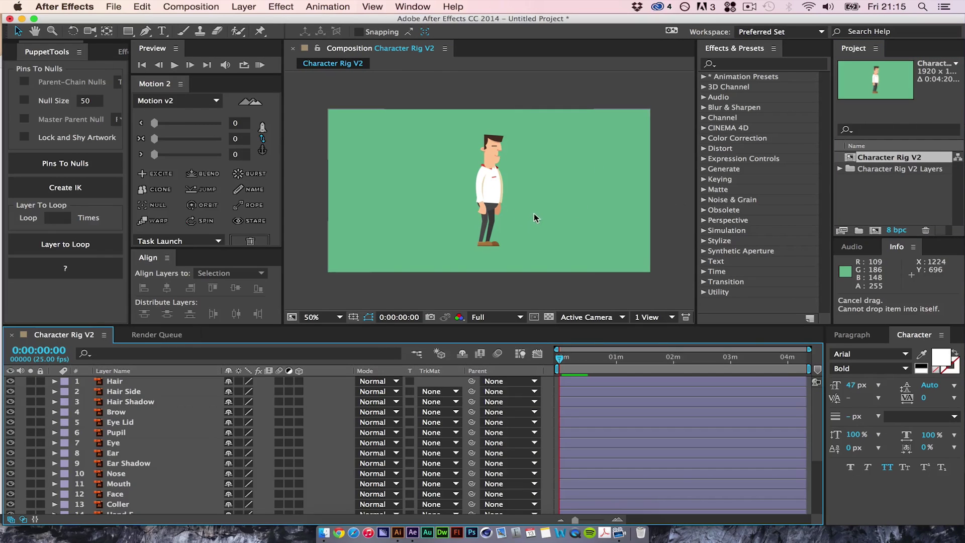
pyautogui.scroll(4, 538, 222)
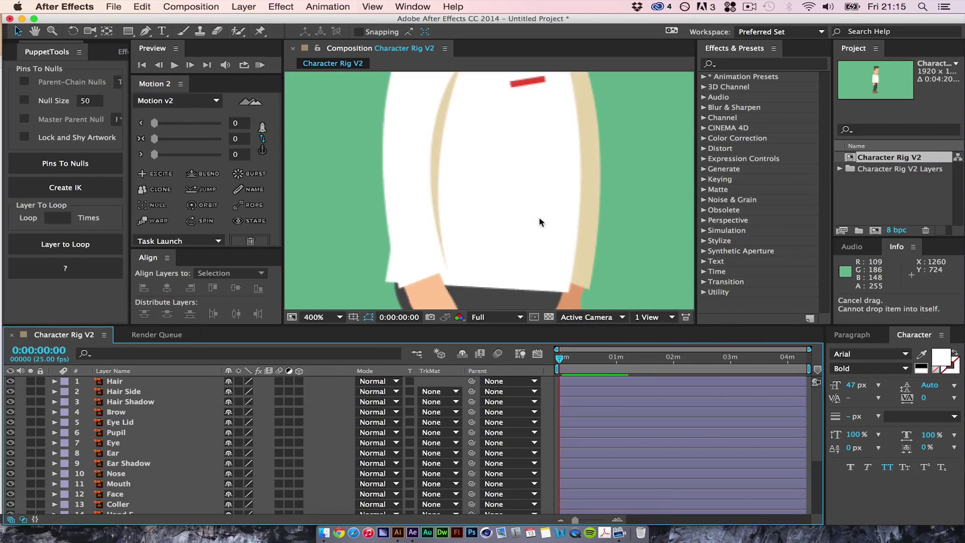
pyautogui.scroll(-4, 538, 222)
pyautogui.press('.')
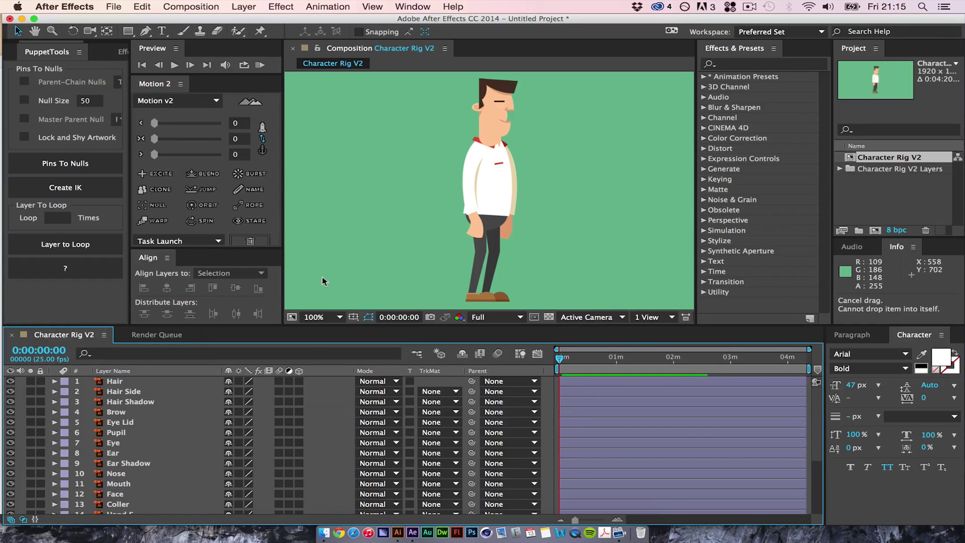
pyautogui.click(127, 382)
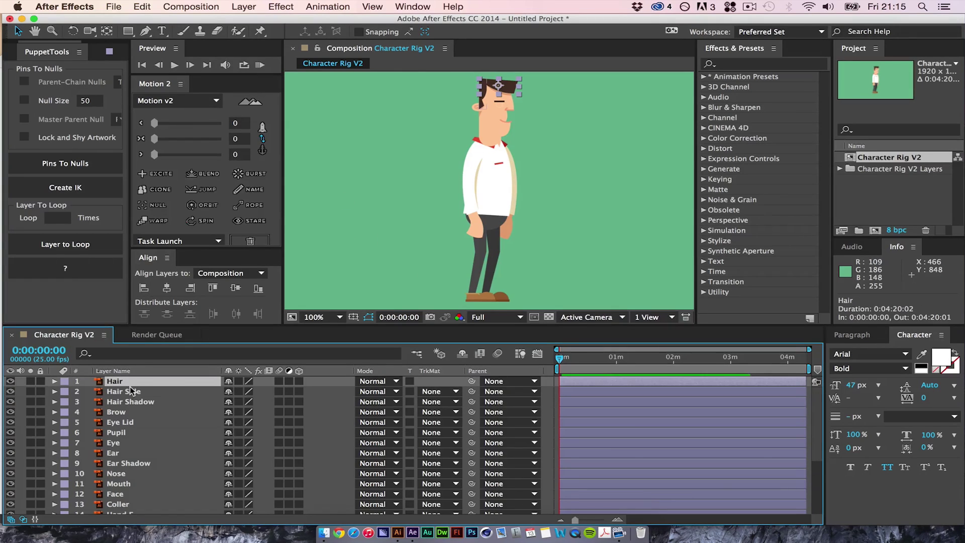
# Step: Pre-compose the layers from Hair through Face into a new composition named Head
pyautogui.press('h')
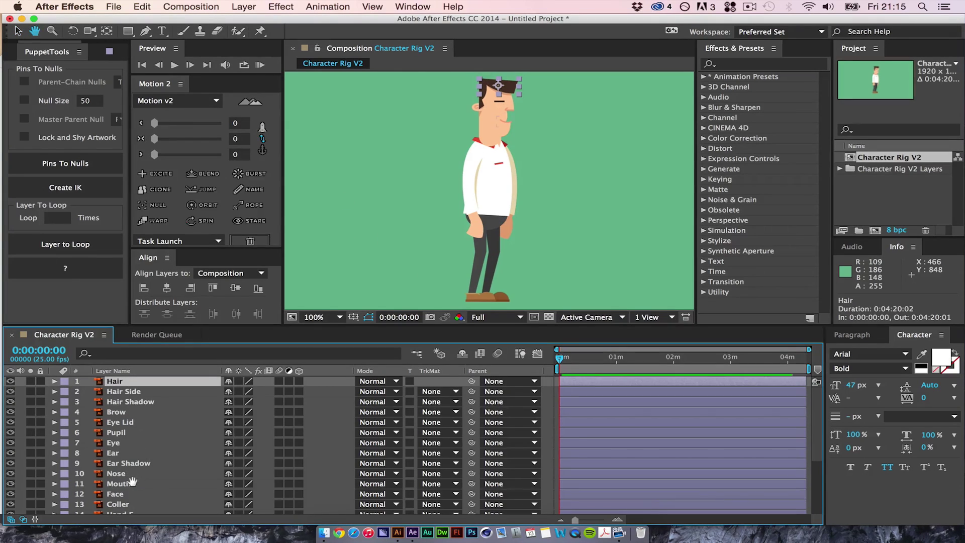
pyautogui.scroll(-2, 131, 479)
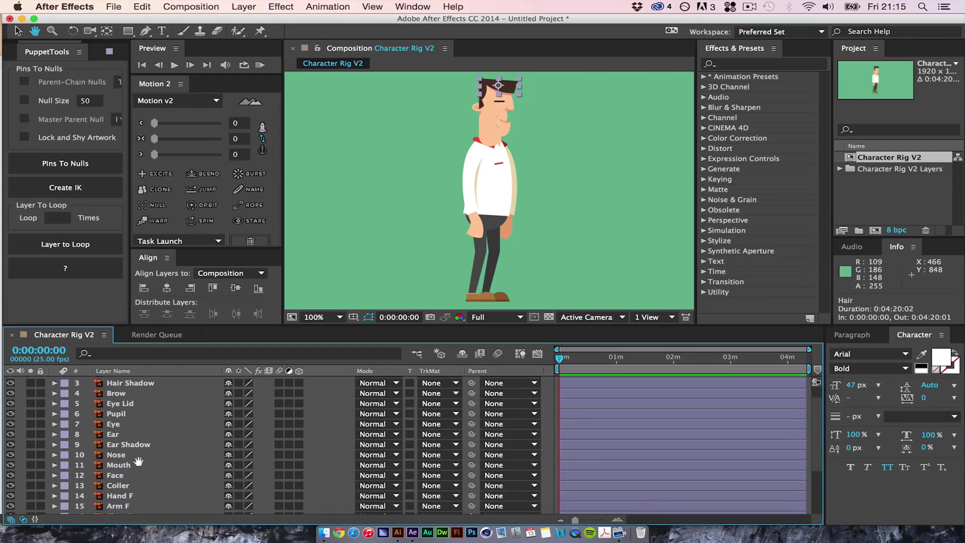
pyautogui.press('v')
pyautogui.keyDown('shift'); pyautogui.click(131, 475); pyautogui.keyUp('shift')
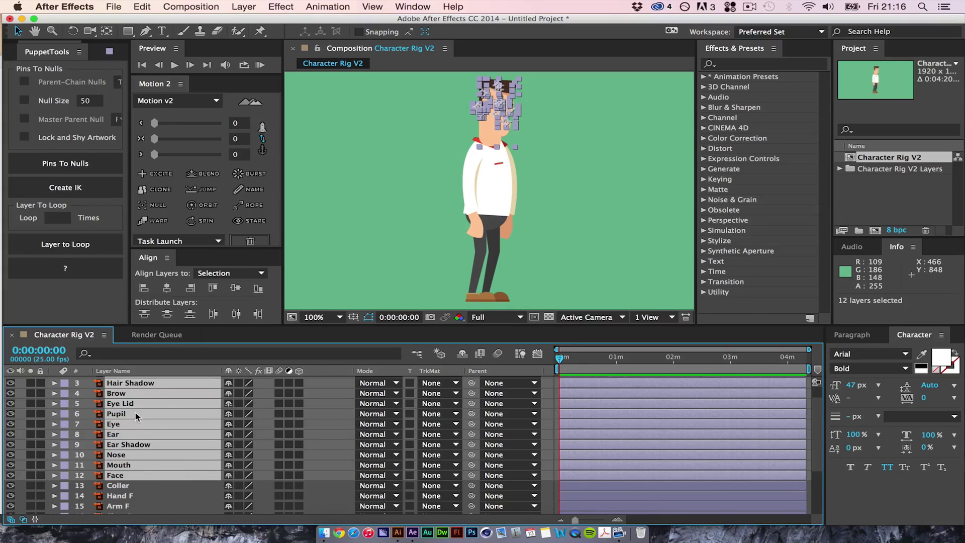
pyautogui.rightClick(155, 415)
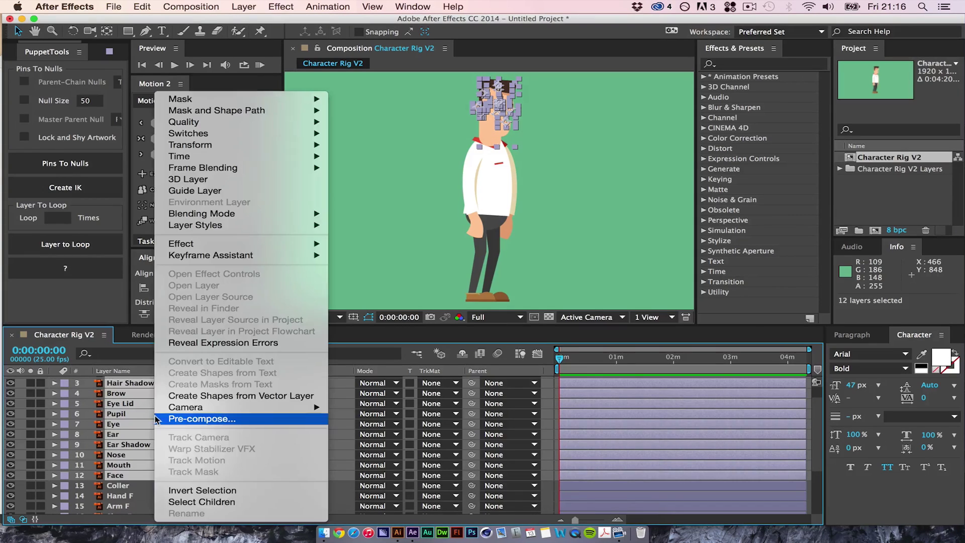
pyautogui.click(259, 423)
pyautogui.write('H')
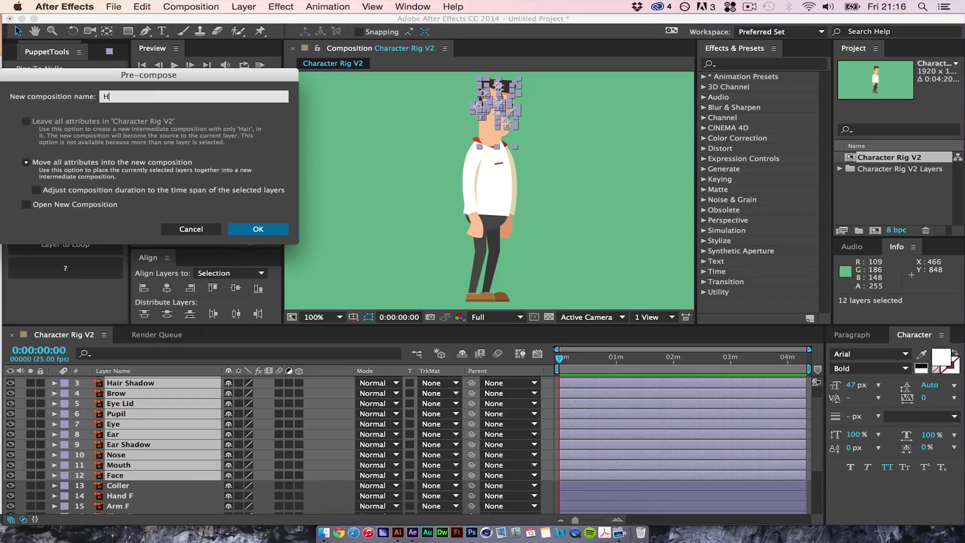
pyautogui.write('ead')
pyautogui.press('Return')
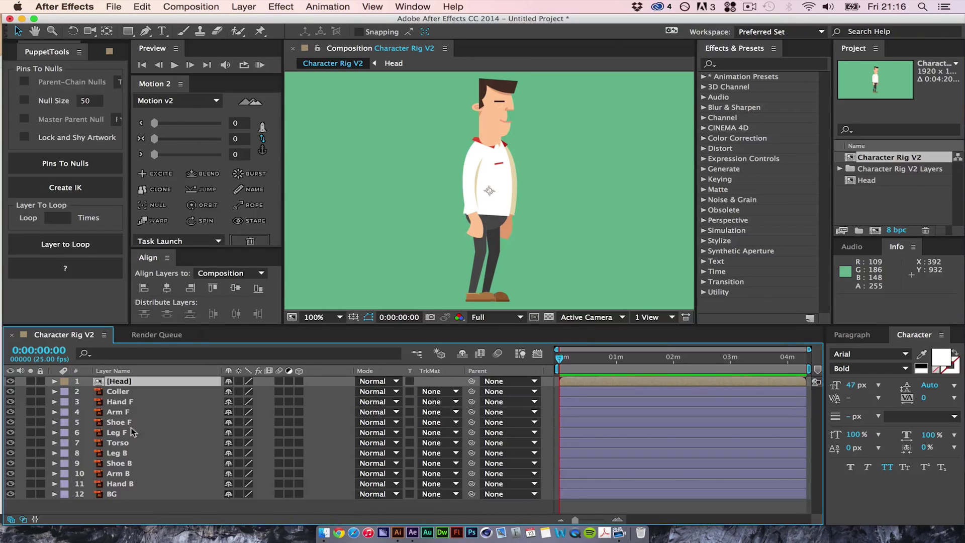
# Step: Solo the Torso layer and place three puppet pins on it, at the neck, mid-torso and waist
pyautogui.click(118, 443)
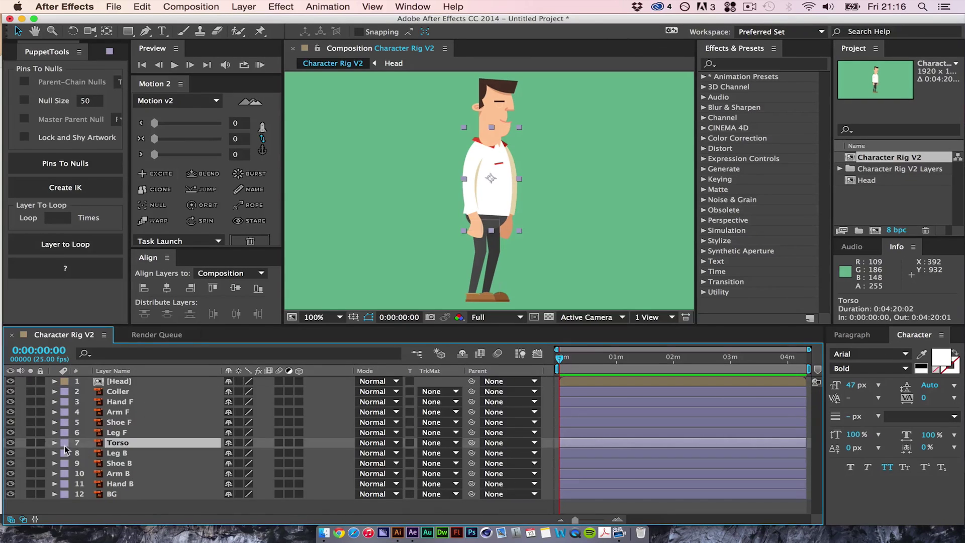
pyautogui.click(30, 442)
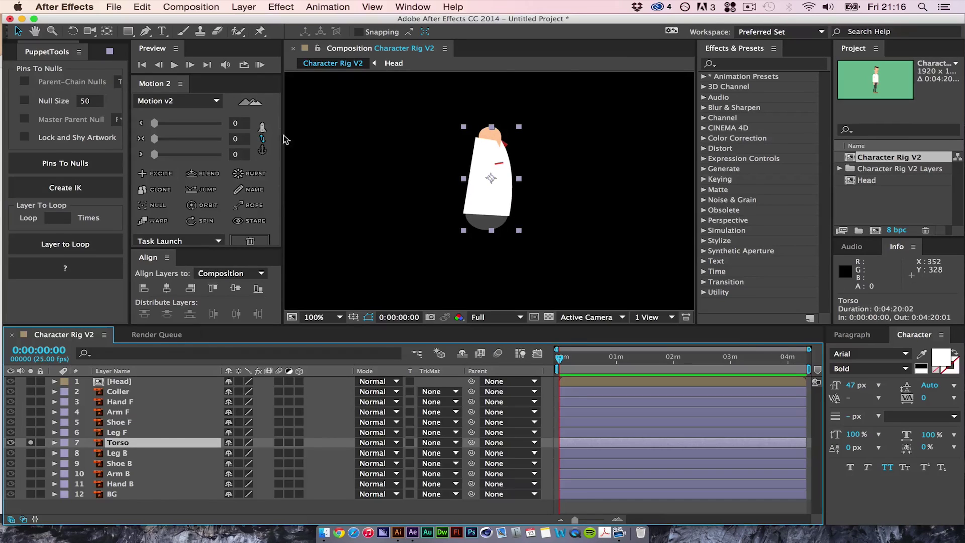
pyautogui.click(260, 31)
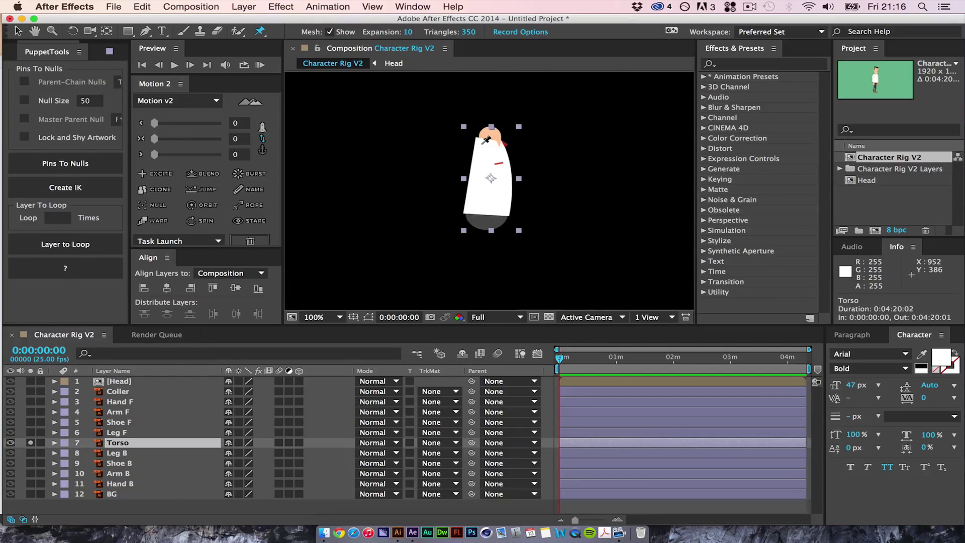
pyautogui.scroll(1, 485, 140)
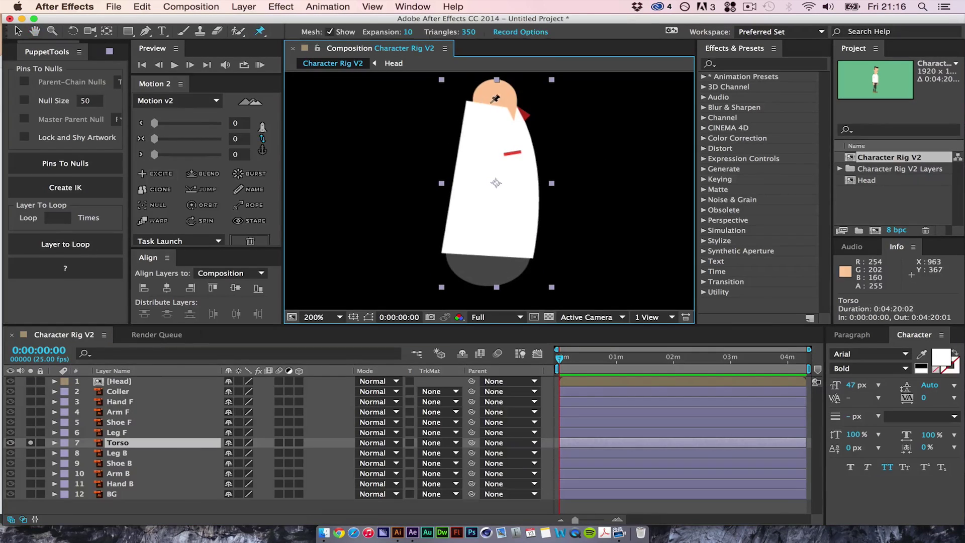
pyautogui.click(495, 104)
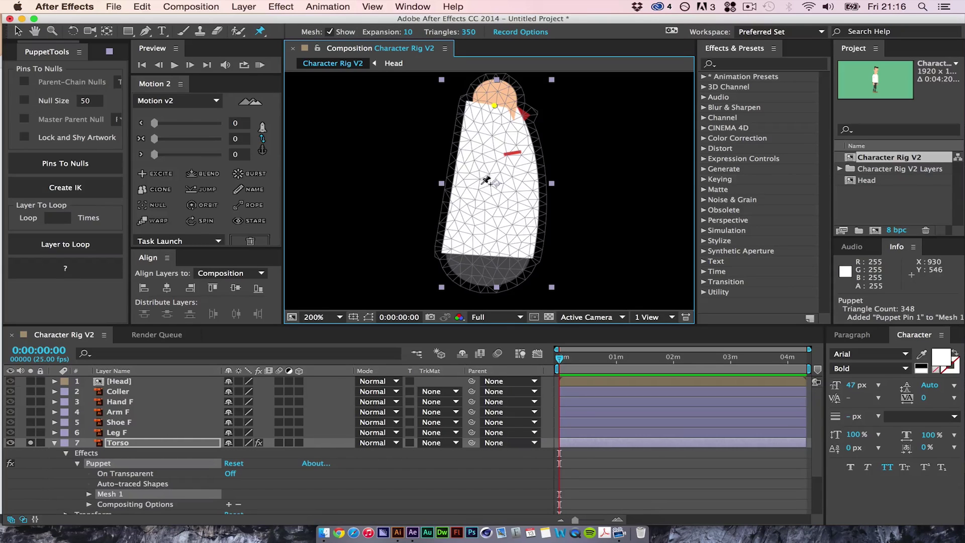
pyautogui.click(495, 183)
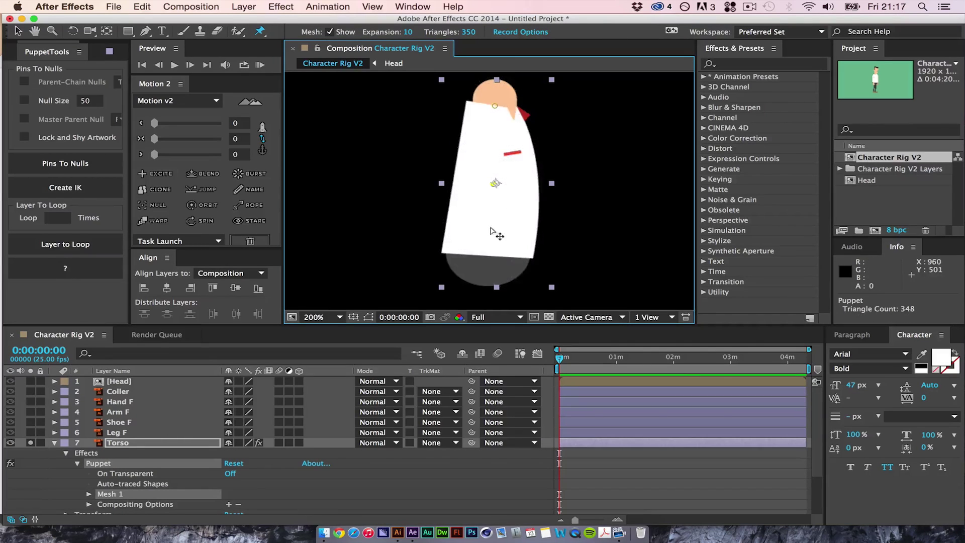
pyautogui.click(488, 258)
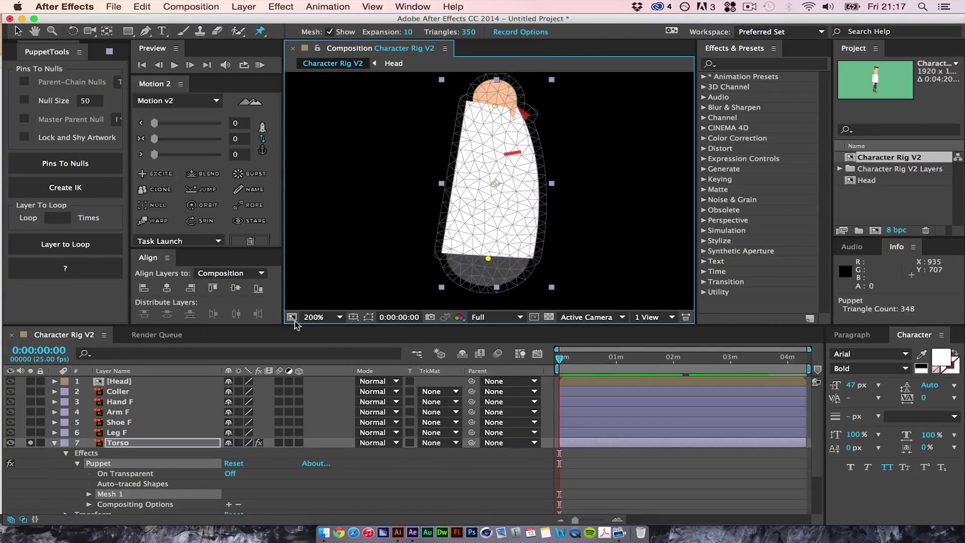
# Step: Select all three puppet pins in the Torso's Mesh 1 Deform group and create Duik bones from them
pyautogui.click(272, 483)
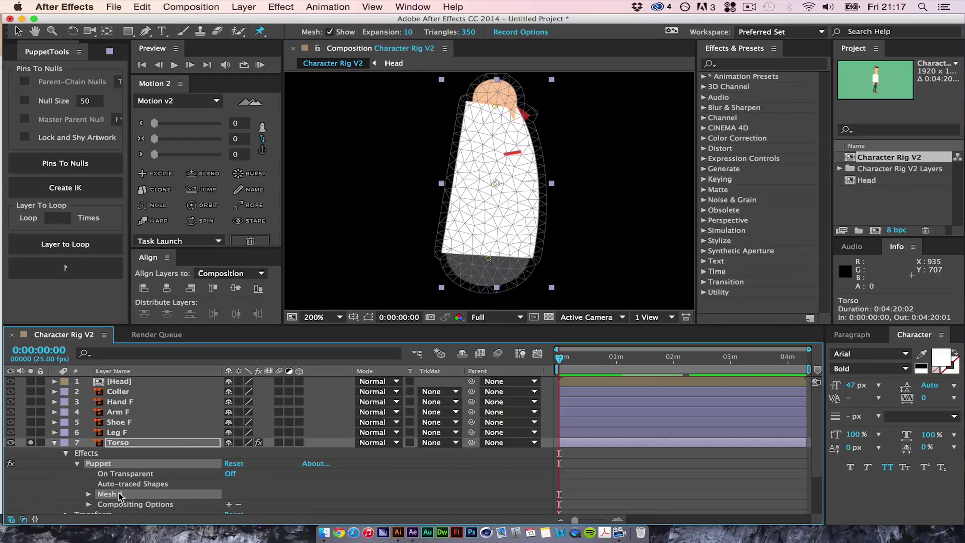
pyautogui.click(89, 493)
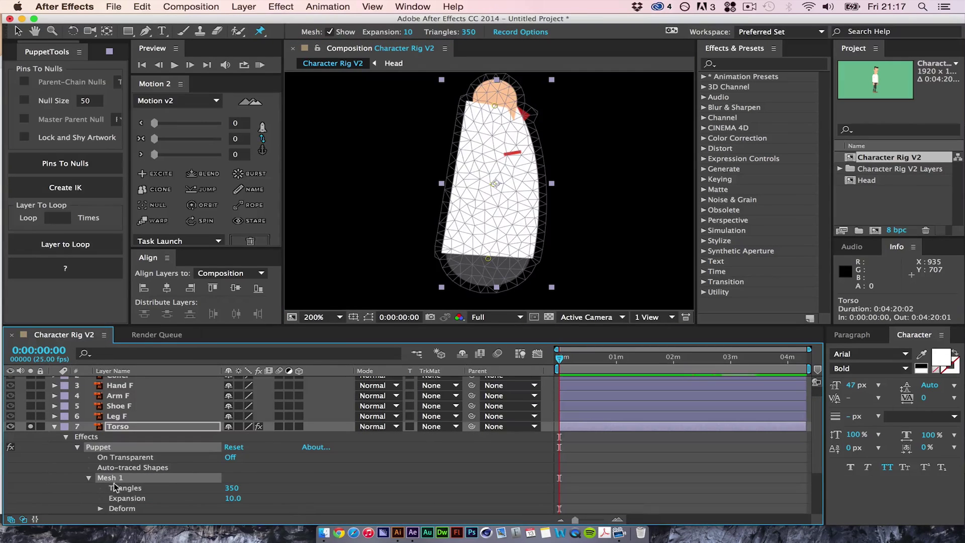
pyautogui.click(100, 507)
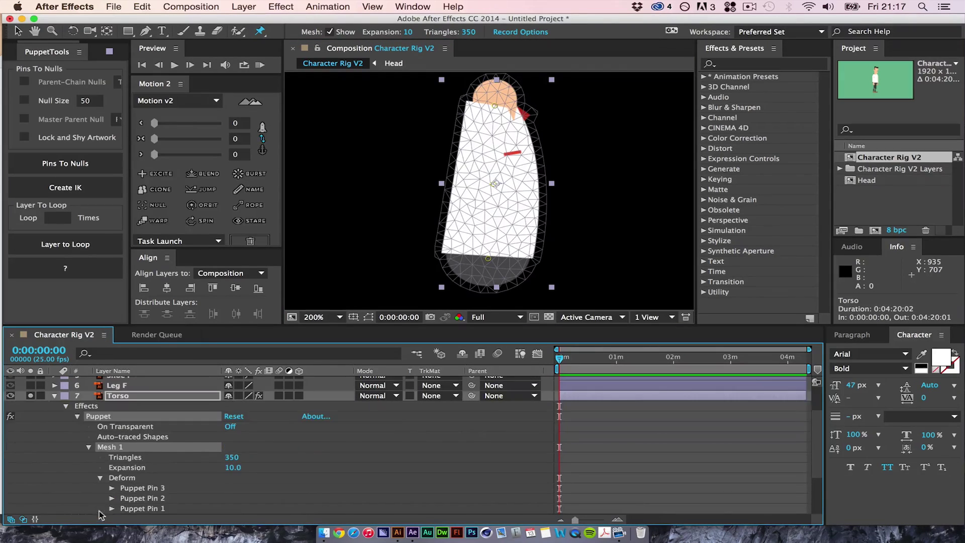
pyautogui.click(136, 490)
pyautogui.click(155, 508)
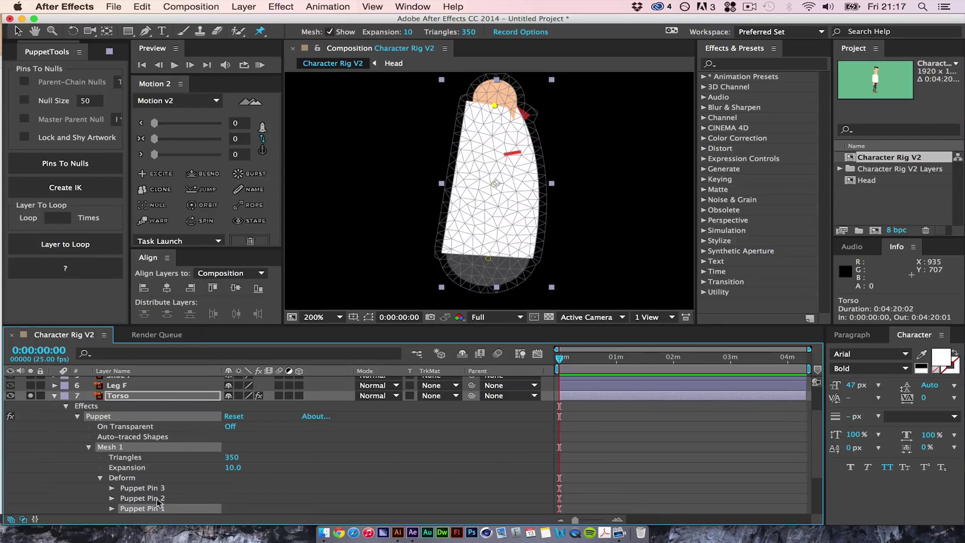
pyautogui.click(162, 489)
pyautogui.keyDown('shift'); pyautogui.click(163, 509); pyautogui.keyUp('shift')
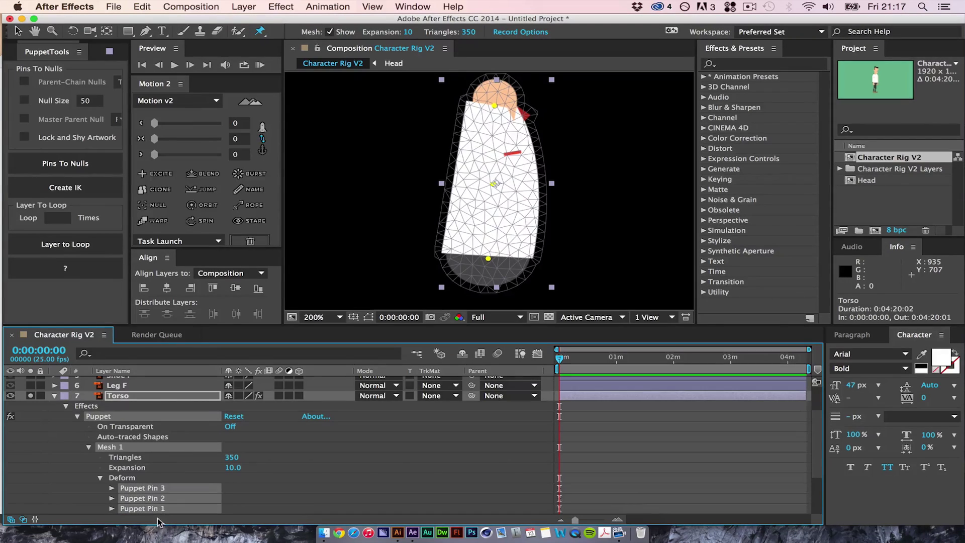
pyautogui.moveTo(60, 42); pyautogui.dragTo(38, 43)
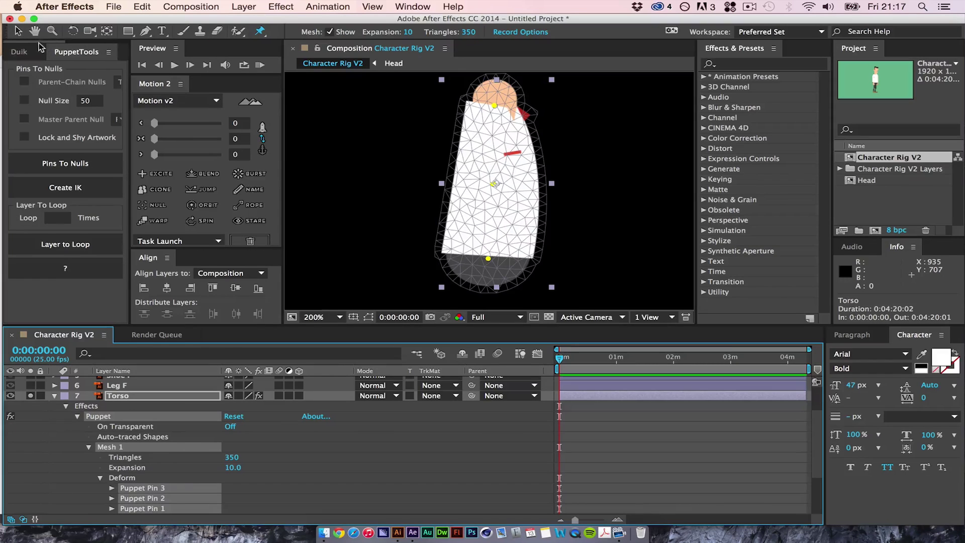
pyautogui.click(31, 53)
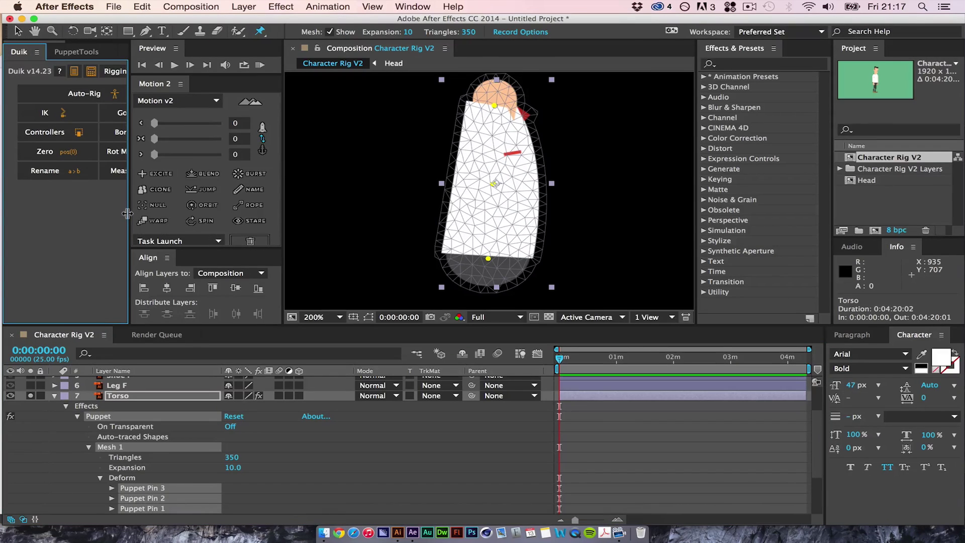
pyautogui.moveTo(128, 214); pyautogui.dragTo(187, 226)
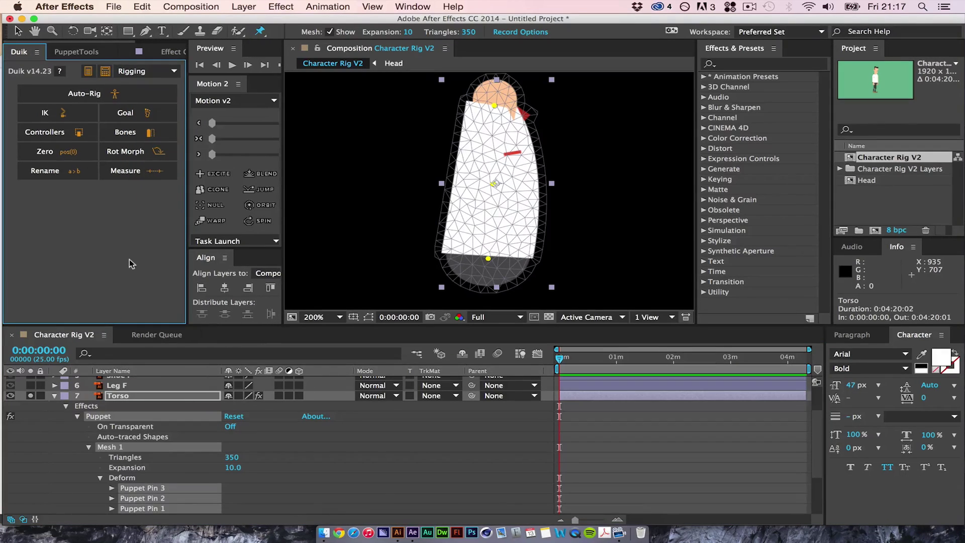
pyautogui.click(151, 135)
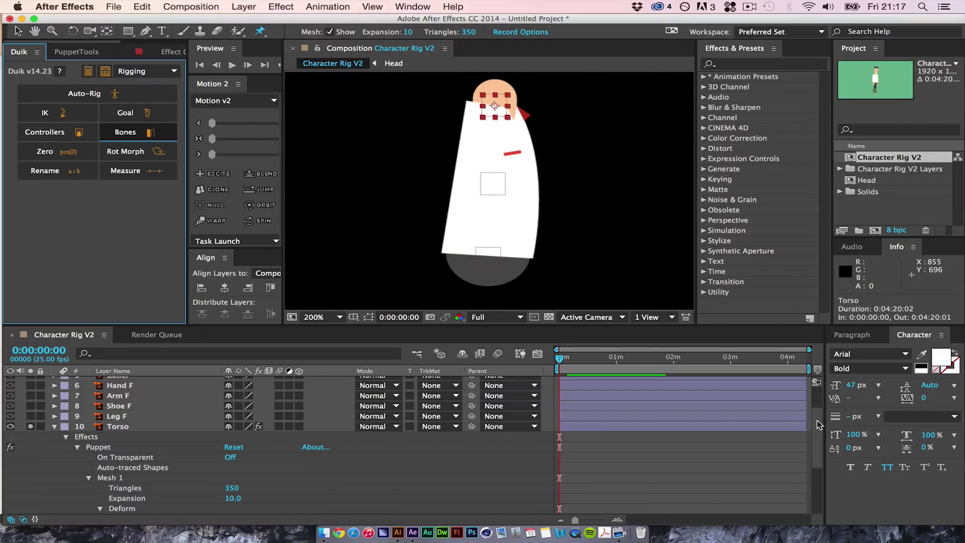
# Step: Check which torso pin each bone layer controls, try moving the neck bone, and undo the move
pyautogui.scroll(-4, 820, 427)
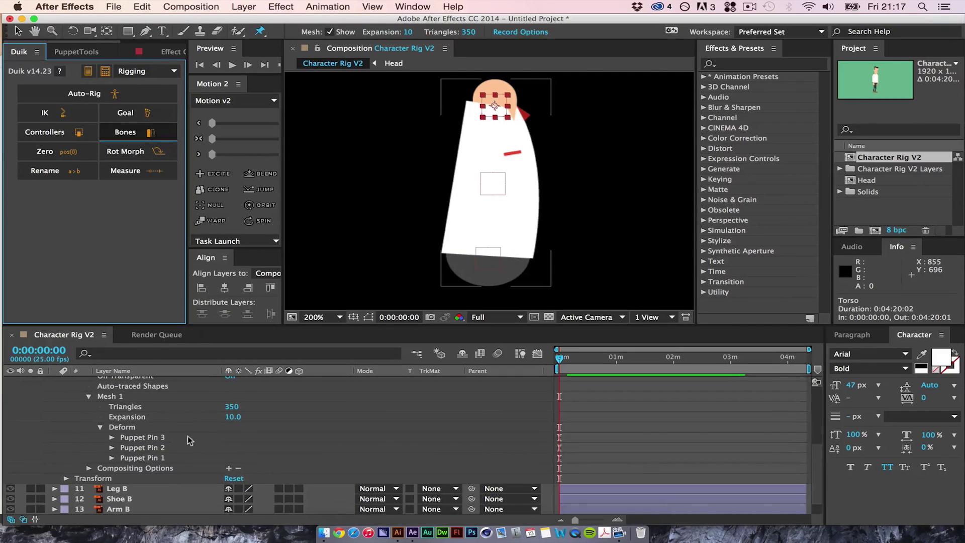
pyautogui.moveTo(817, 466); pyautogui.dragTo(813, 365)
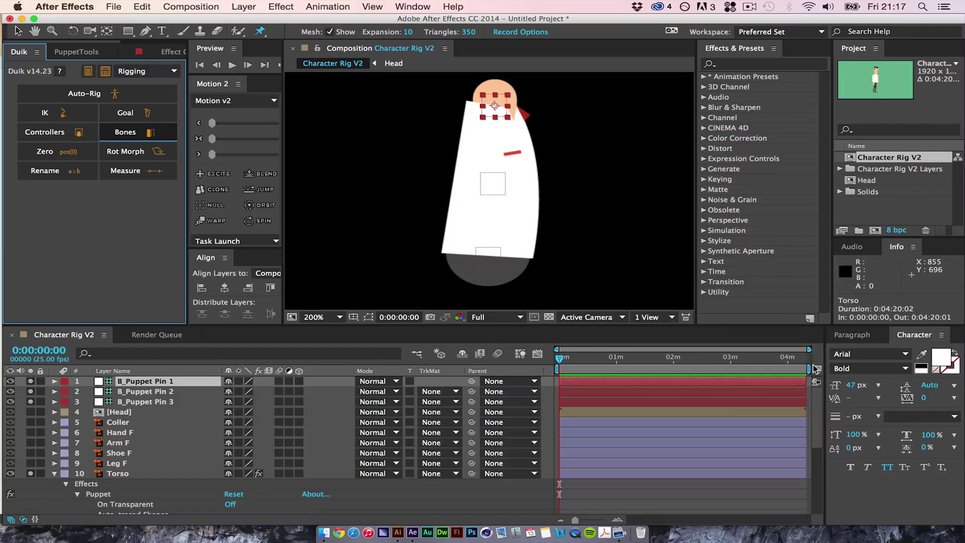
pyautogui.click(160, 402)
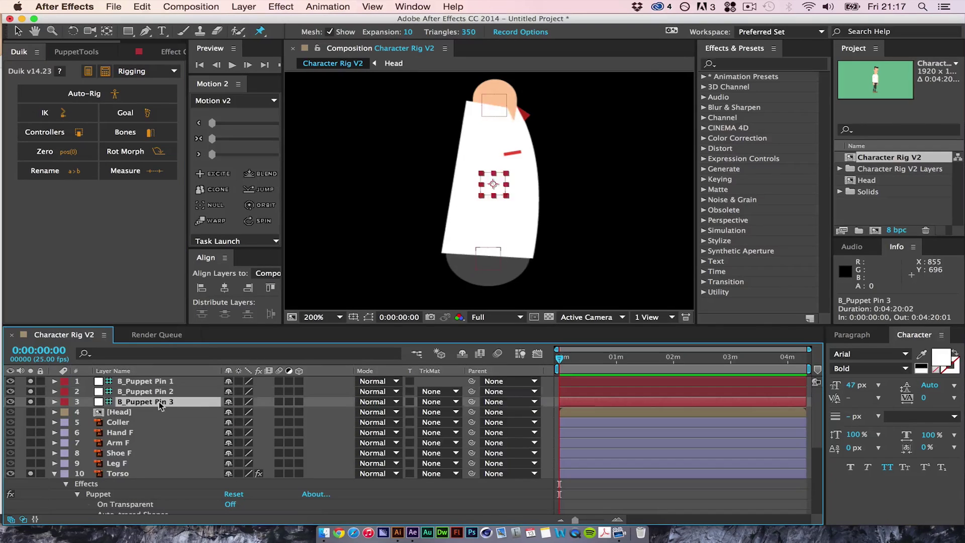
pyautogui.click(162, 380)
pyautogui.click(164, 391)
pyautogui.click(164, 402)
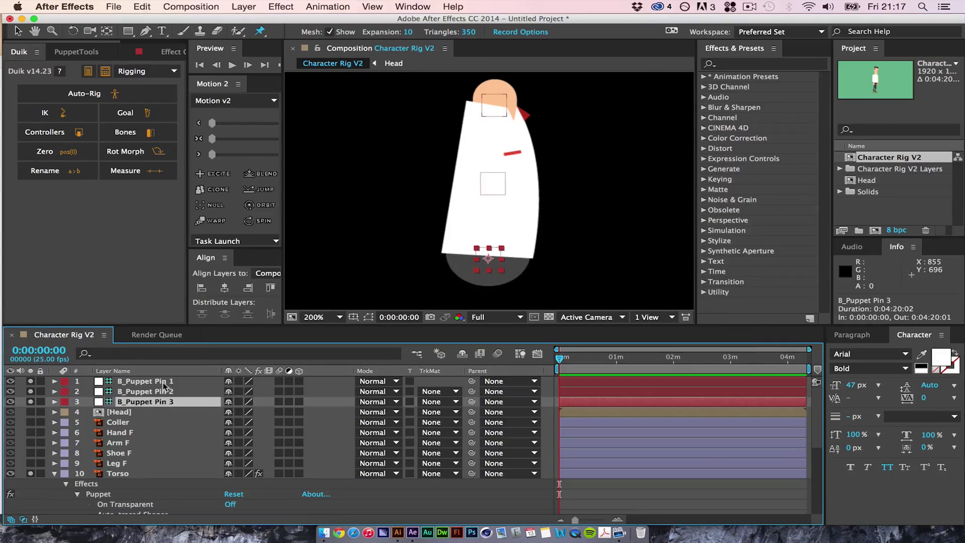
pyautogui.click(164, 380)
pyautogui.click(17, 31)
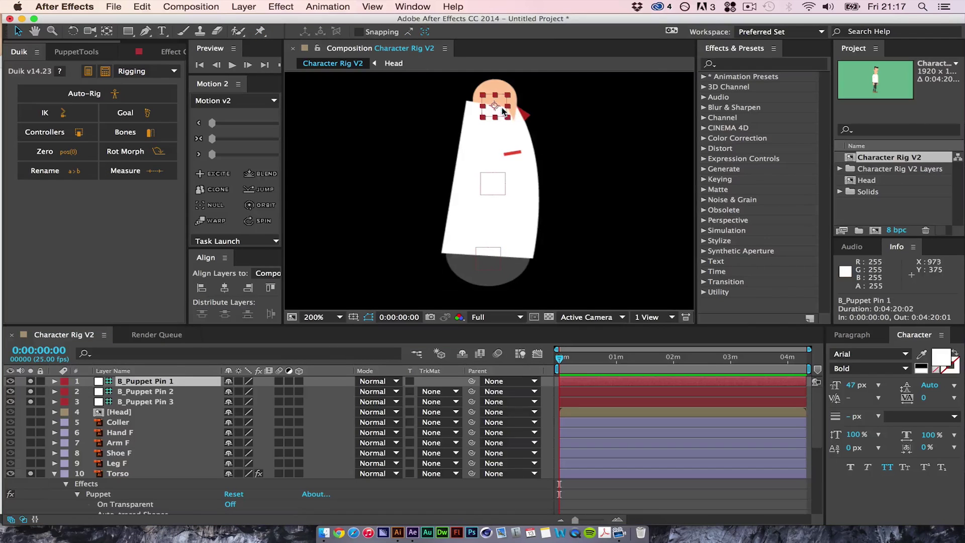
pyautogui.moveTo(503, 111)
pyautogui.mouseDown()
pyautogui.moveTo(505, 120)
pyautogui.moveTo(460, 131)
pyautogui.moveTo(500, 132)
pyautogui.moveTo(499, 109)
pyautogui.mouseUp()
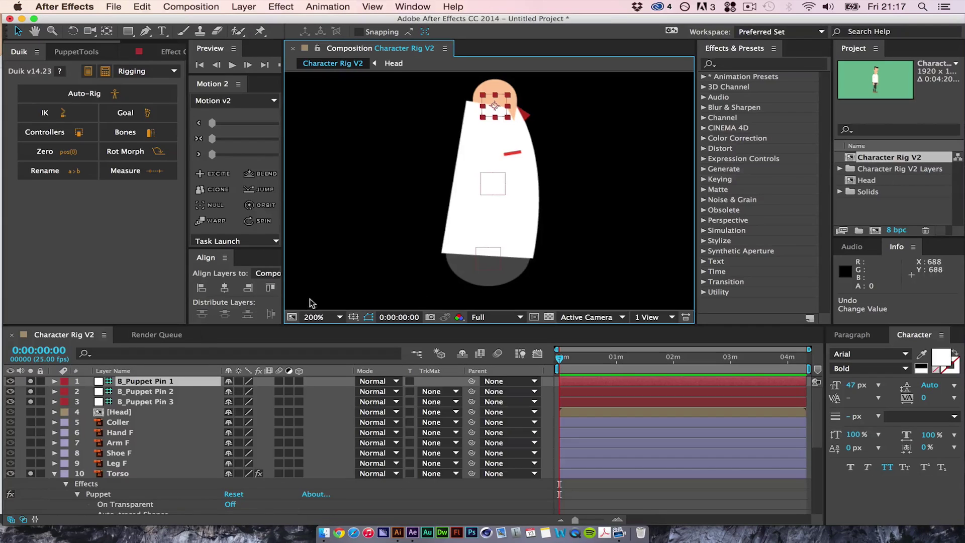
# Step: Rename the neck bone Shoulders and the mid-torso bone Spine
pyautogui.click(171, 382)
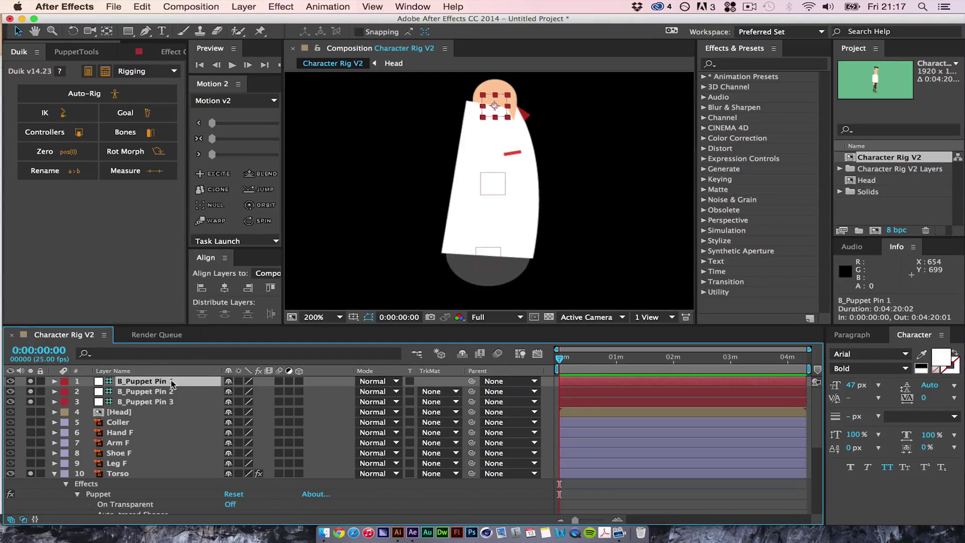
pyautogui.press('Return')
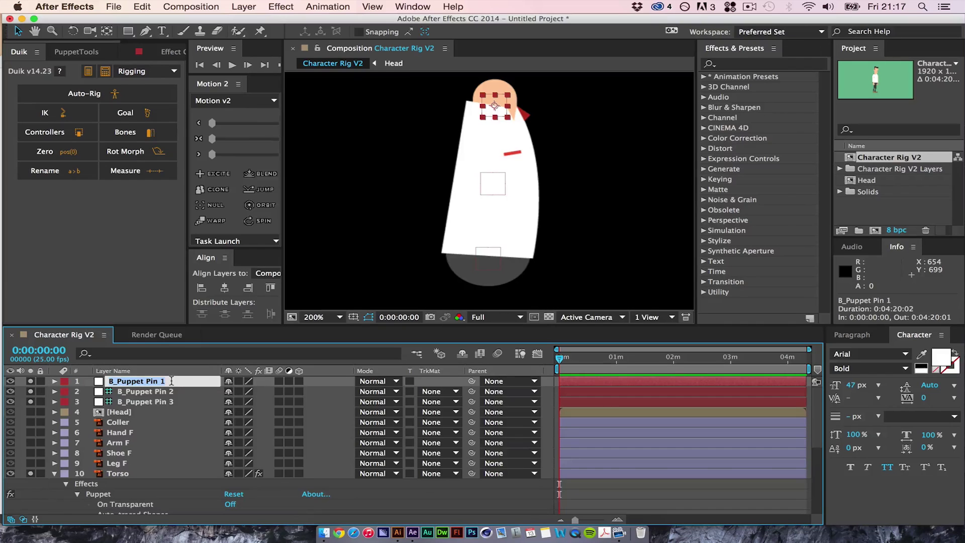
pyautogui.write('Shoulders')
pyautogui.press('Return')
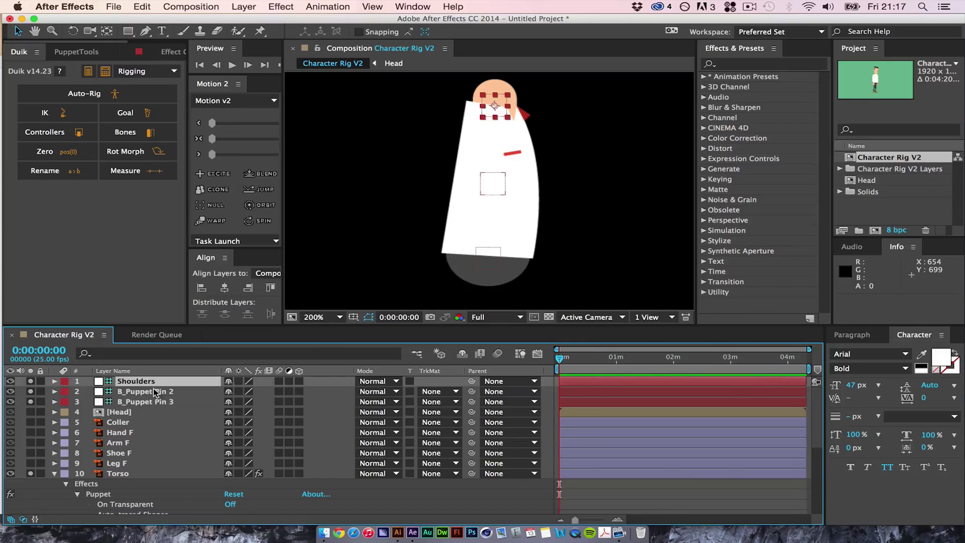
pyautogui.press('super+Down')
pyautogui.press('Return')
pyautogui.write('Spine')
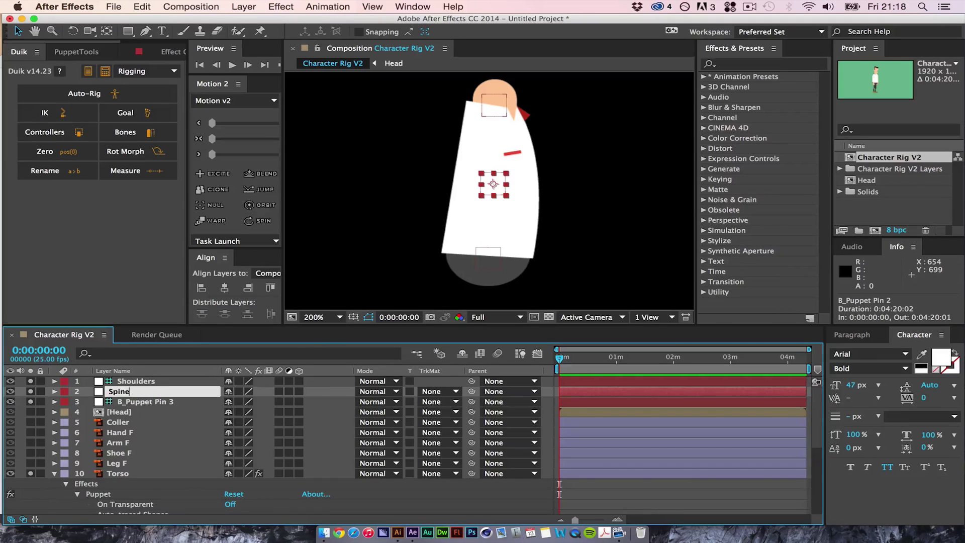
pyautogui.press('Return')
# Step: Rename the waist bone Hips and move the Shoulders, Spine and Hips layers directly above the Torso layer
pyautogui.click(148, 400)
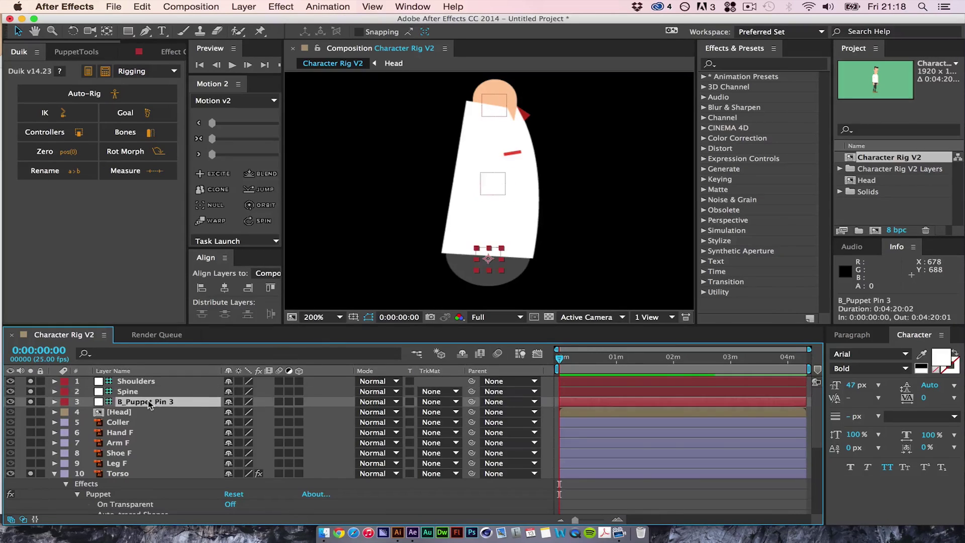
pyautogui.press('Return')
pyautogui.write('Hips')
pyautogui.press('Return')
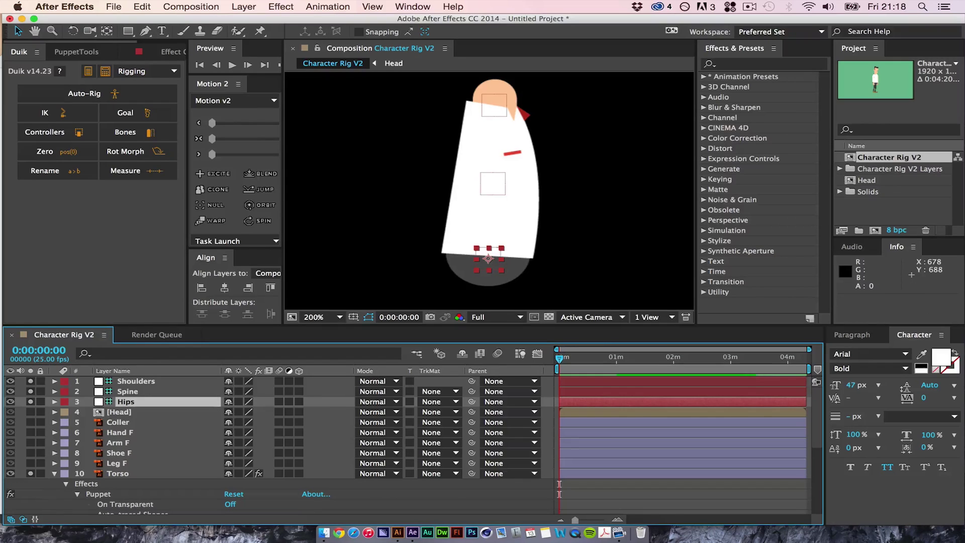
pyautogui.keyDown('shift'); pyautogui.click(160, 382); pyautogui.keyUp('shift')
pyautogui.moveTo(126, 400); pyautogui.dragTo(136, 496)
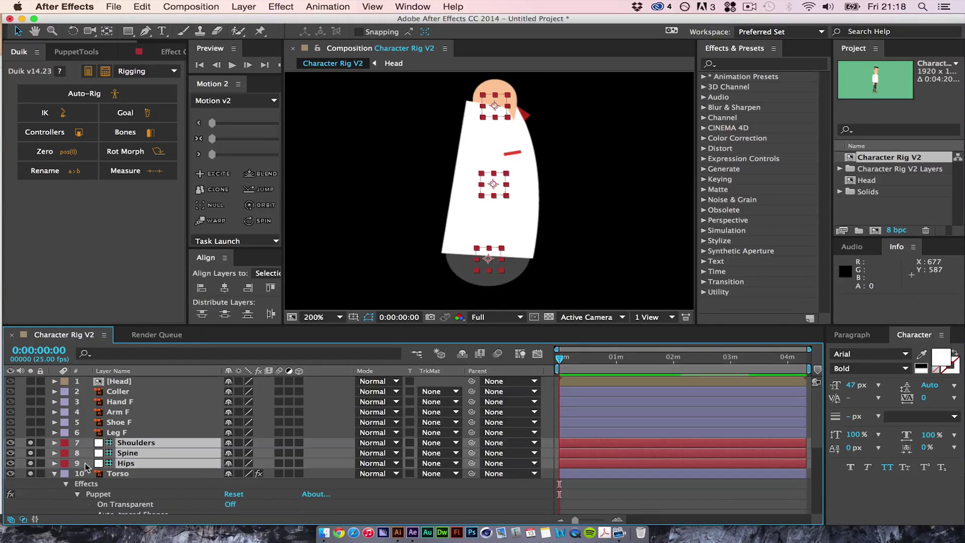
# Step: Collapse the Torso layer's properties and lock the layer
pyautogui.click(54, 474)
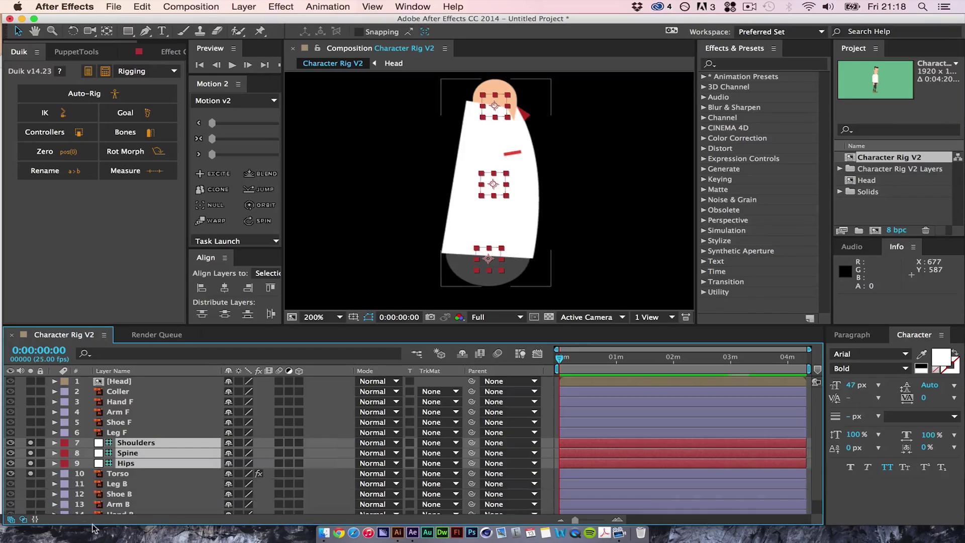
pyautogui.click(40, 473)
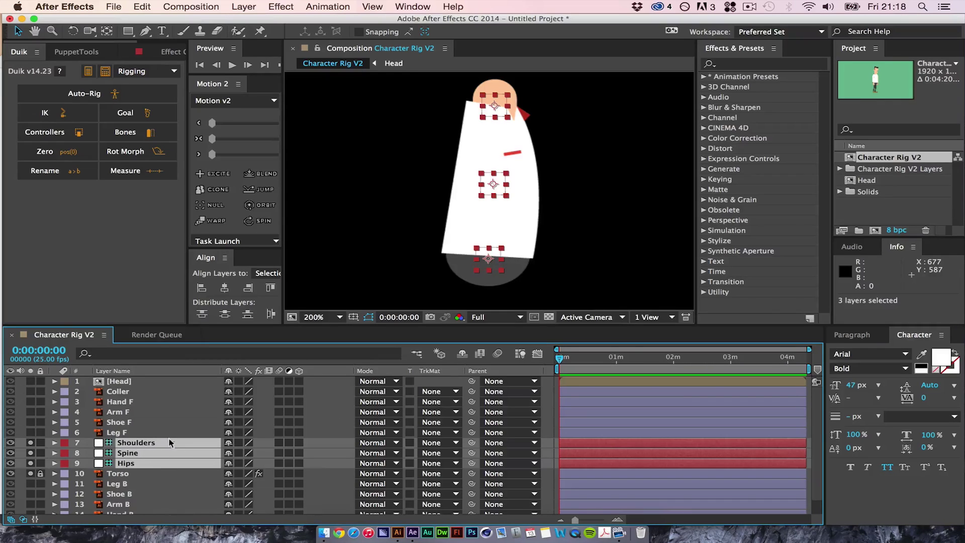
pyautogui.click(130, 433)
# Step: Parent the Shoulders bone to Spine and the Spine bone to Hips
pyautogui.click(144, 443)
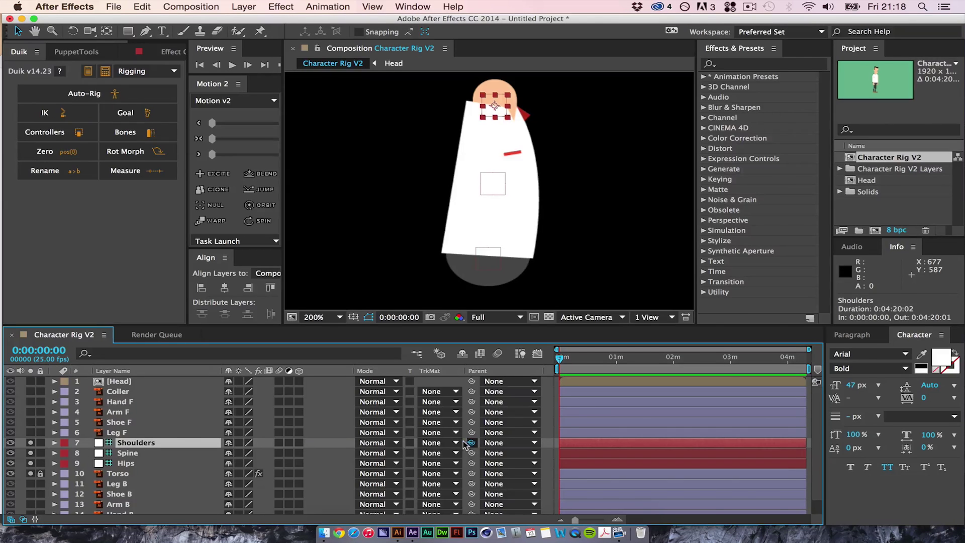
pyautogui.moveTo(472, 445); pyautogui.dragTo(140, 454)
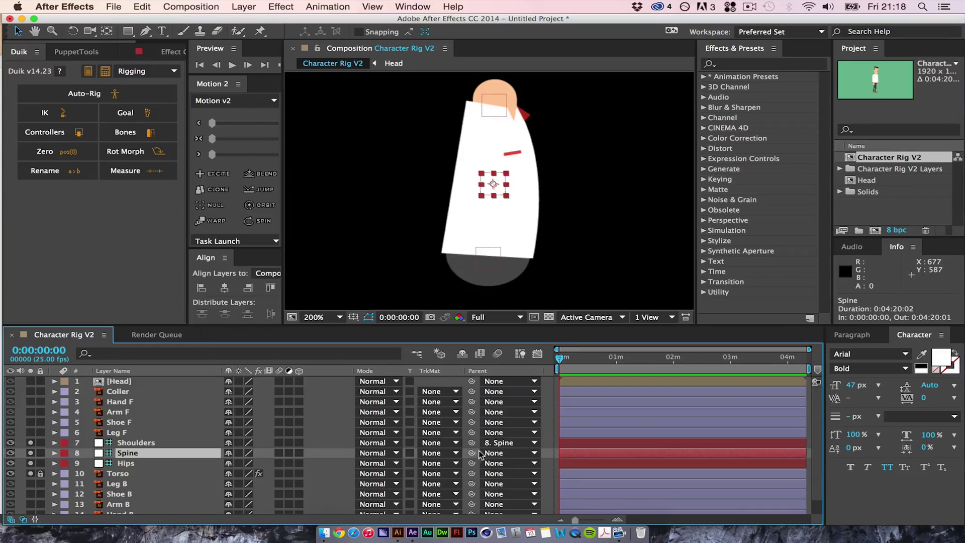
pyautogui.moveTo(471, 452); pyautogui.dragTo(153, 463)
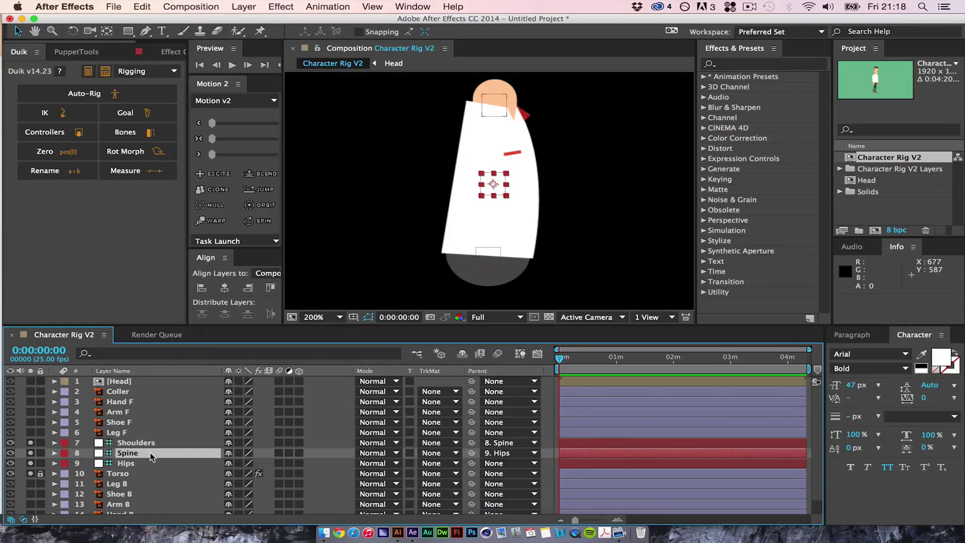
# Step: Try moving the Hips, Spine and Shoulders bones in the composition to test the parenting, and undo the moves
pyautogui.click(152, 464)
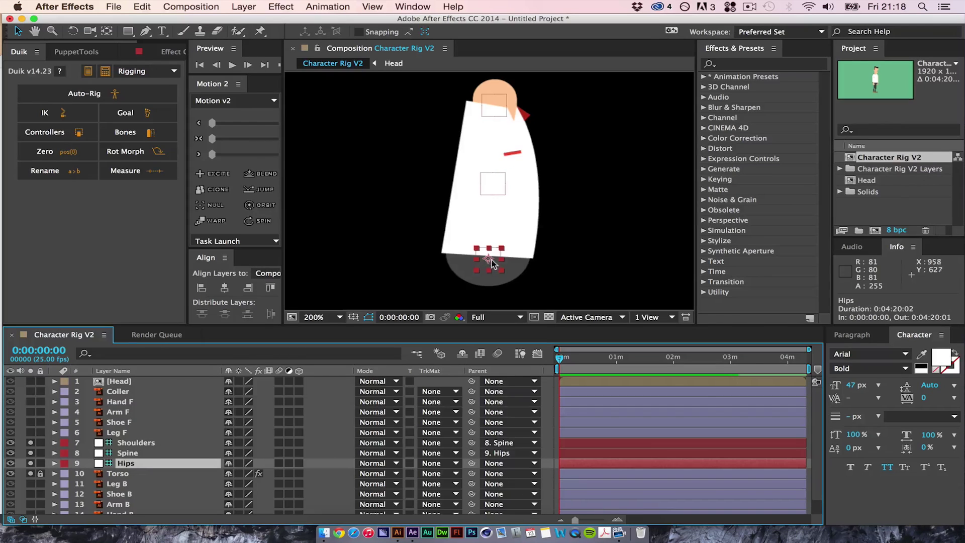
pyautogui.moveTo(491, 261); pyautogui.dragTo(544, 260)
pyautogui.moveTo(547, 183); pyautogui.dragTo(512, 186)
pyautogui.moveTo(513, 108); pyautogui.dragTo(517, 147)
pyautogui.press('super+z')
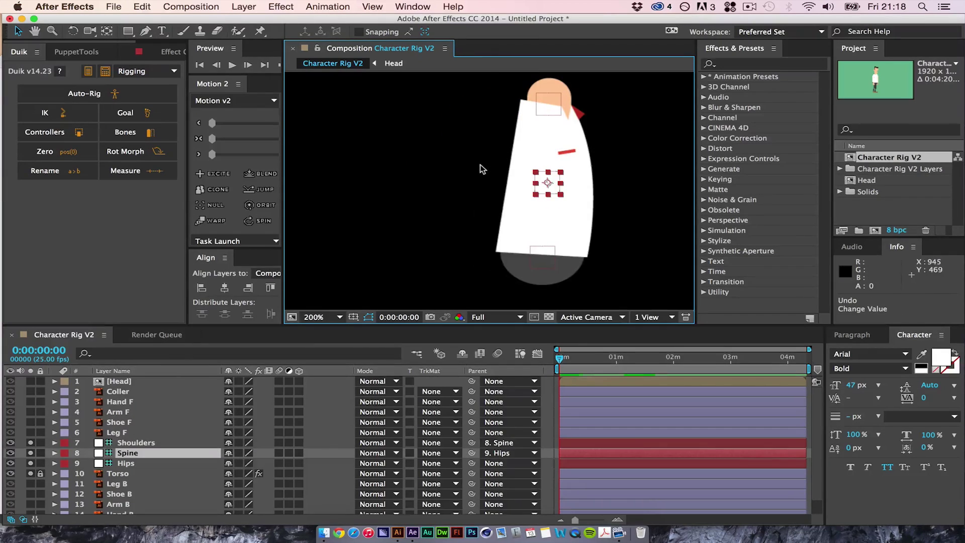
pyautogui.press('super+z')
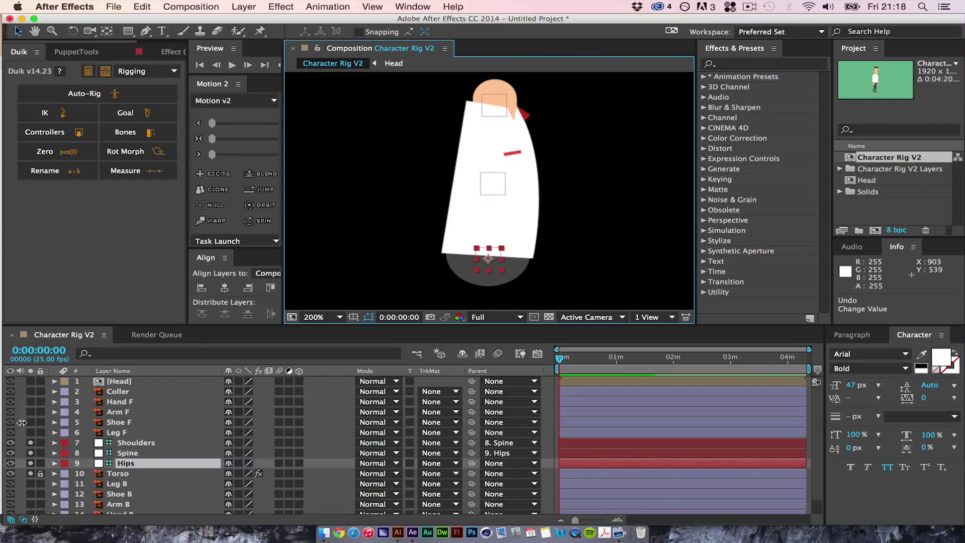
# Step: Unsolo the Shoulders, Spine, Hips and Torso layers and give all four the Yellow label
pyautogui.moveTo(31, 473); pyautogui.dragTo(30, 442)
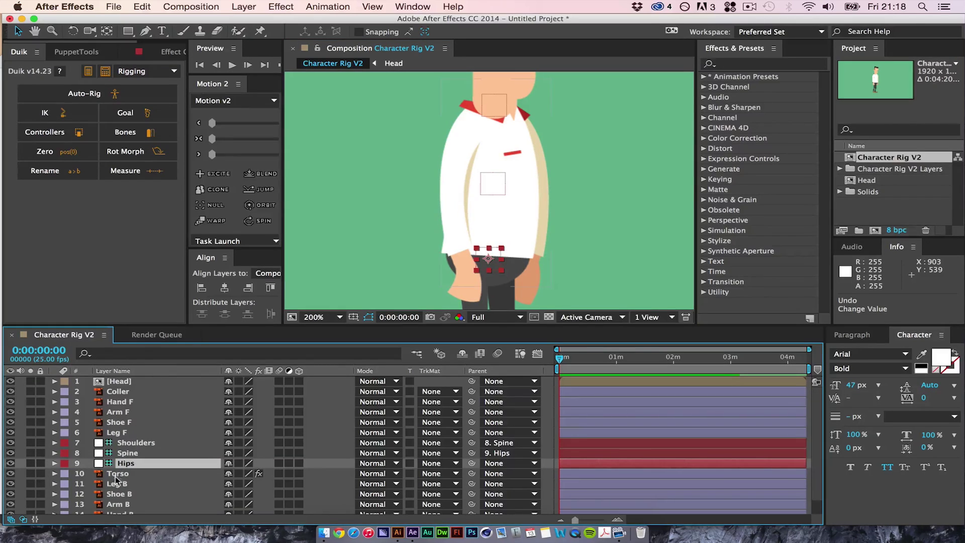
pyautogui.click(116, 474)
pyautogui.keyDown('shift'); pyautogui.click(127, 443); pyautogui.keyUp('shift')
pyautogui.click(65, 474)
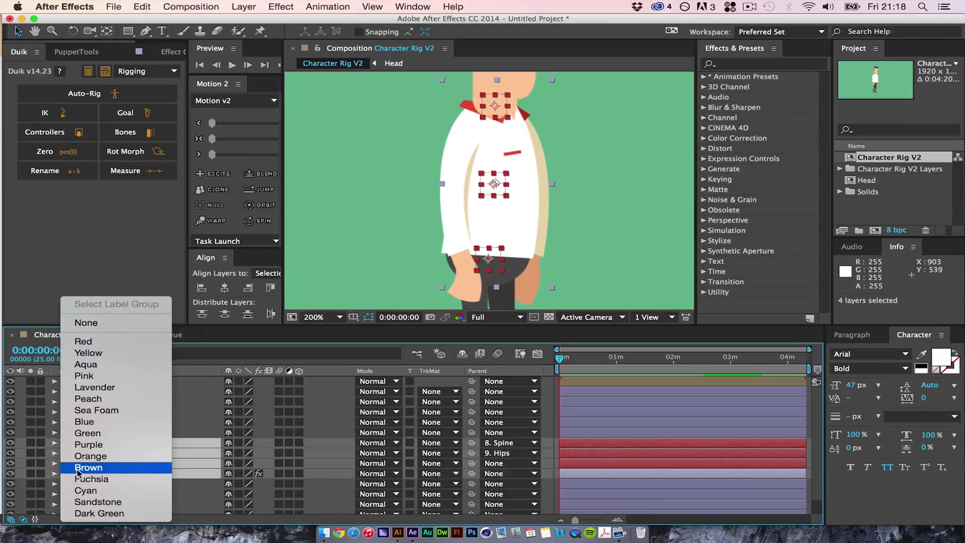
pyautogui.click(104, 353)
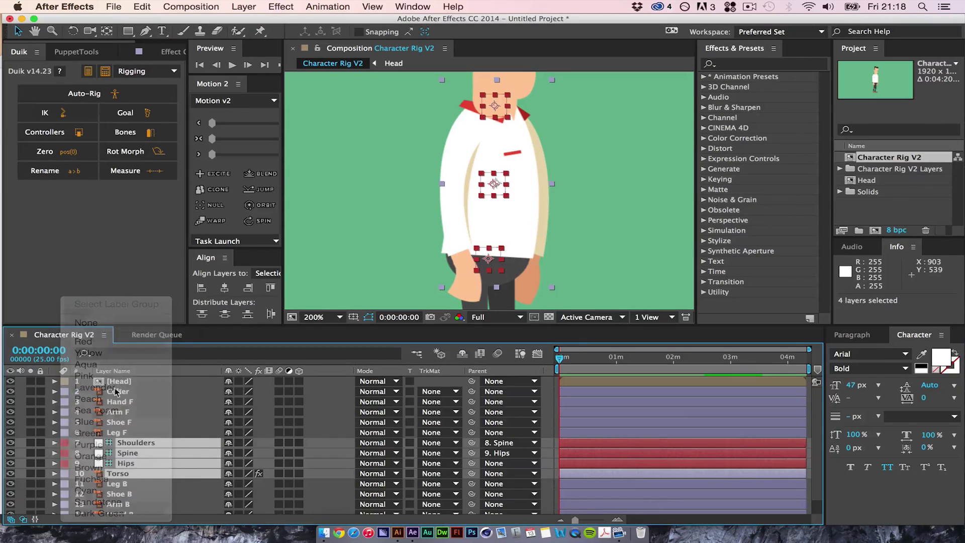
# Step: Deselect the torso group and lock the Torso layer again
pyautogui.click(124, 433)
pyautogui.click(40, 473)
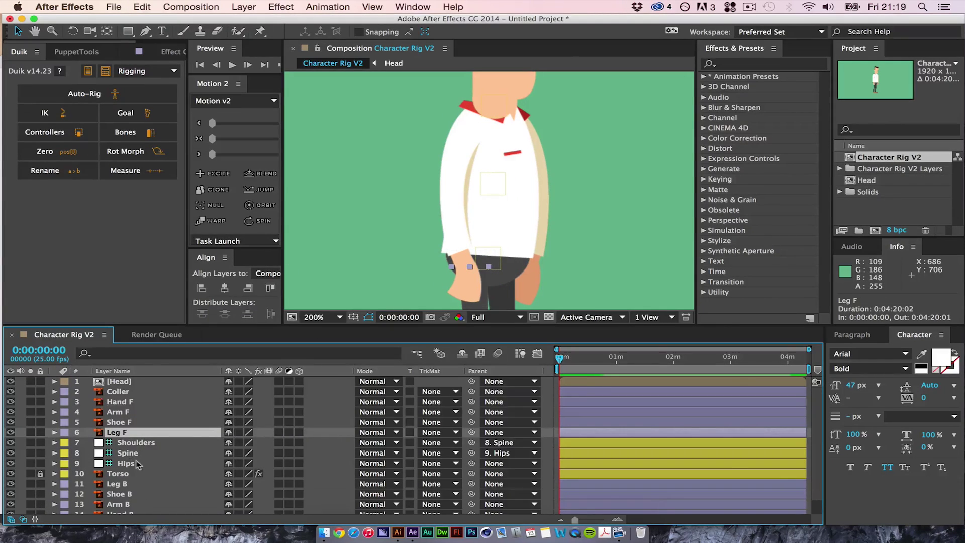
# Step: Solo the Shoe F and Leg F layers to isolate the front leg and shoe
pyautogui.click(124, 485)
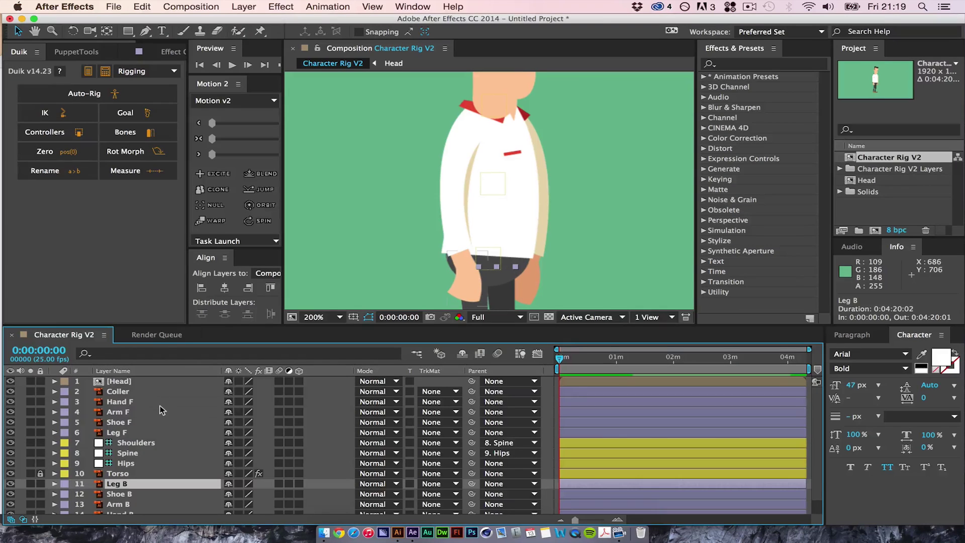
pyautogui.click(126, 433)
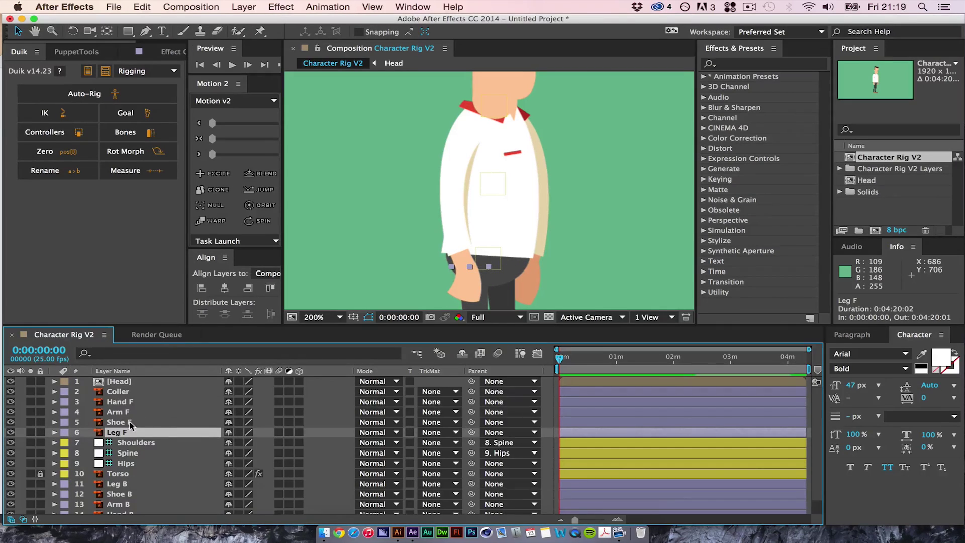
pyautogui.scroll(-2, 130, 421)
pyautogui.press('v')
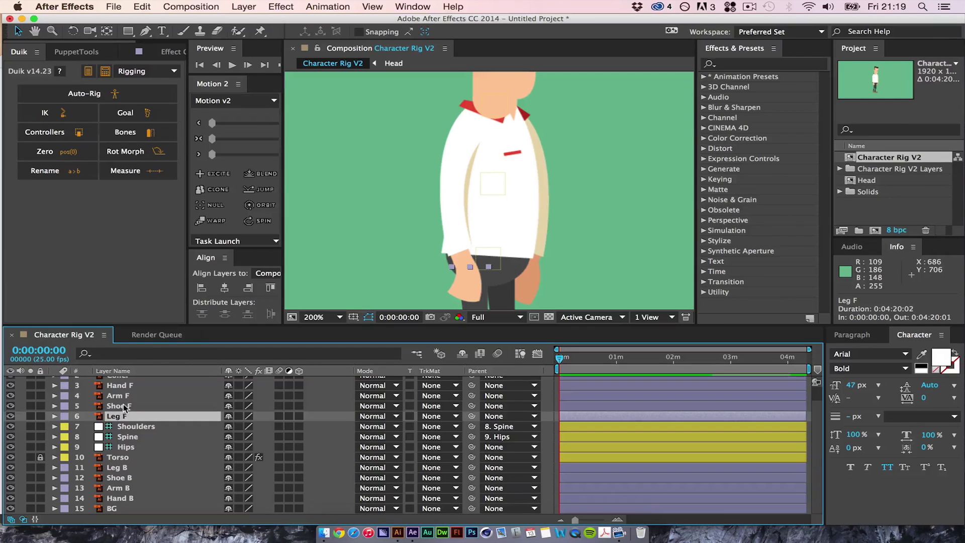
pyautogui.keyDown('shift'); pyautogui.click(124, 407); pyautogui.keyUp('shift')
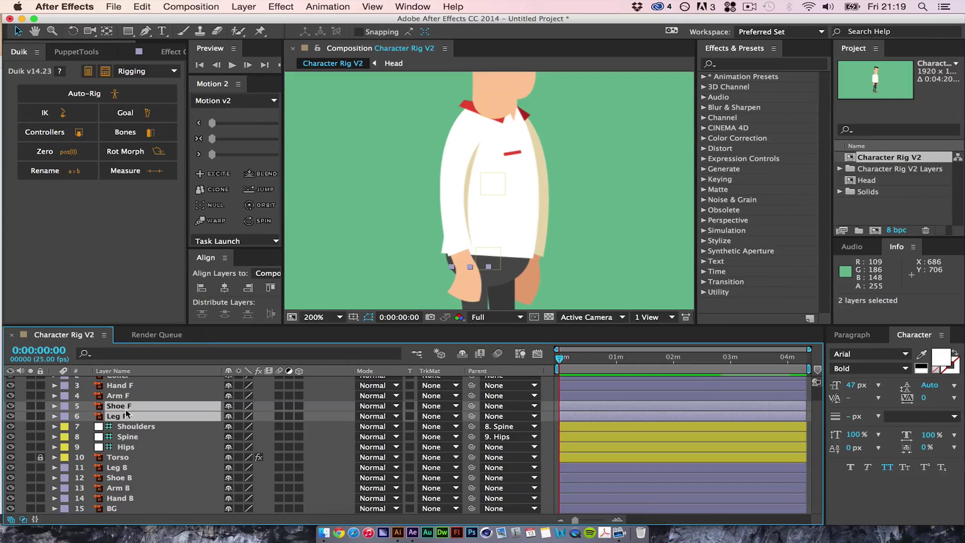
pyautogui.click(32, 407)
pyautogui.press('h')
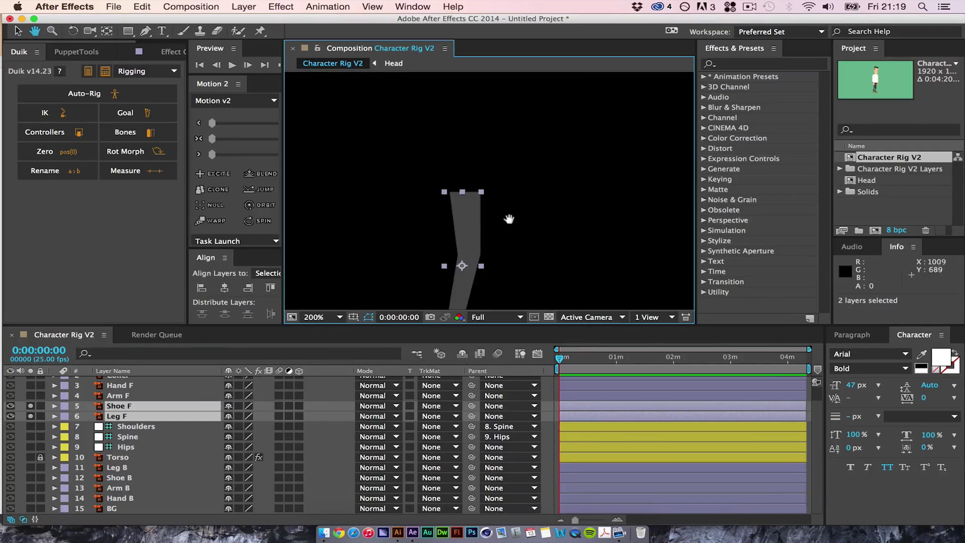
pyautogui.moveTo(509, 219); pyautogui.dragTo(530, 202)
pyautogui.press('v')
# Step: Place three puppet pins on the Leg F layer, at the top of the leg, the knee and the ankle
pyautogui.click(133, 426)
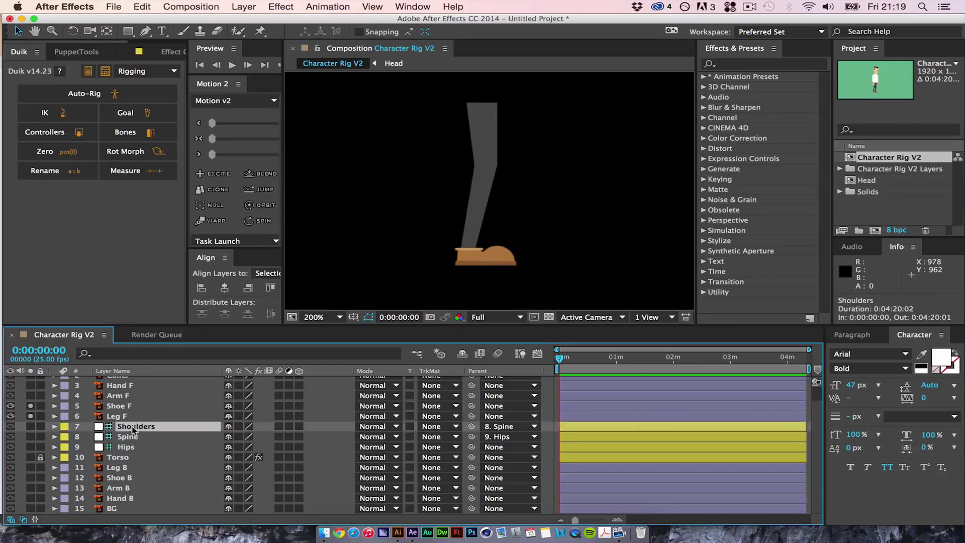
pyautogui.click(135, 416)
pyautogui.click(139, 409)
pyautogui.click(113, 417)
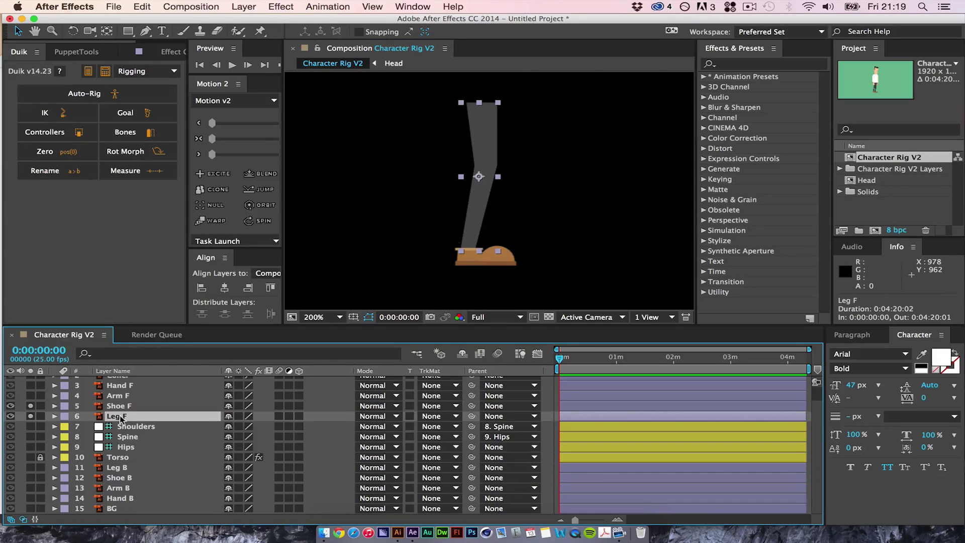
pyautogui.press('super+p')
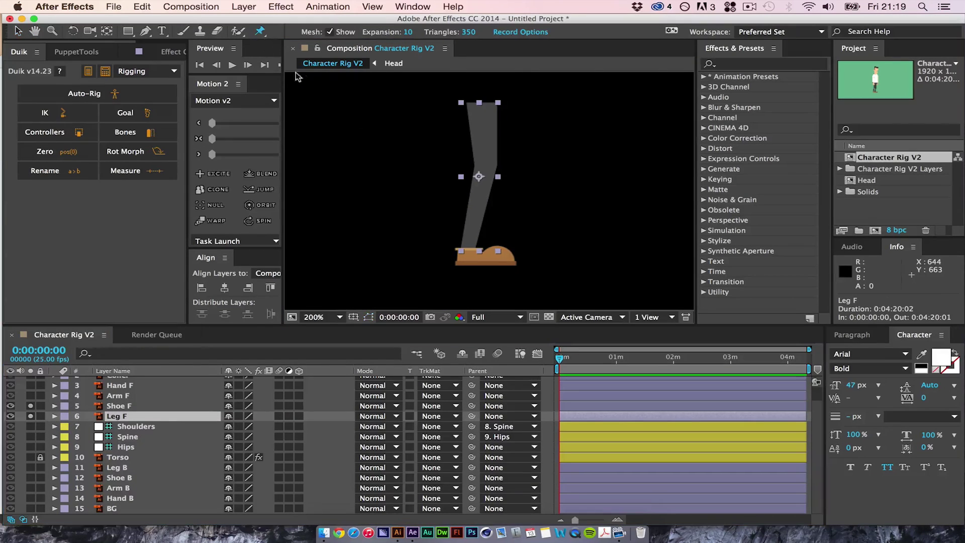
pyautogui.click(481, 108)
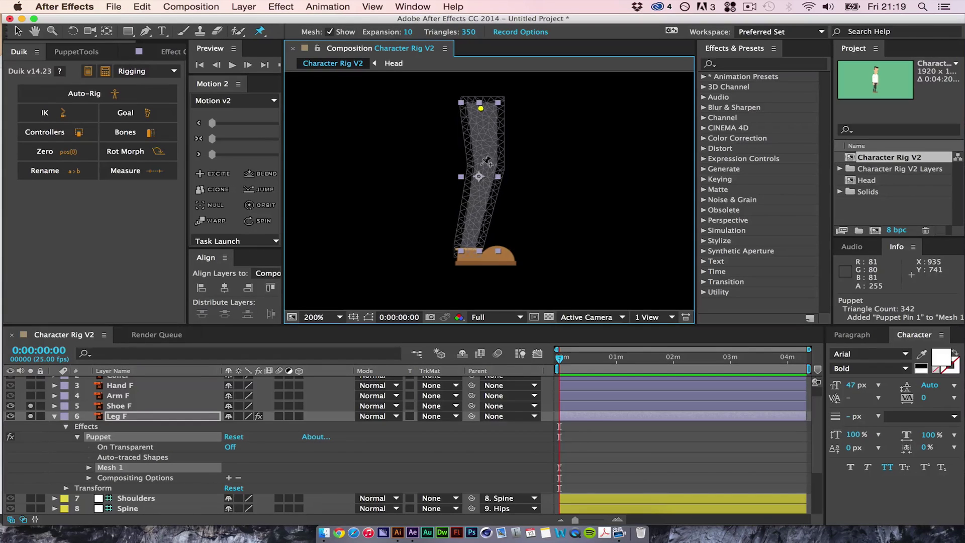
pyautogui.click(485, 163)
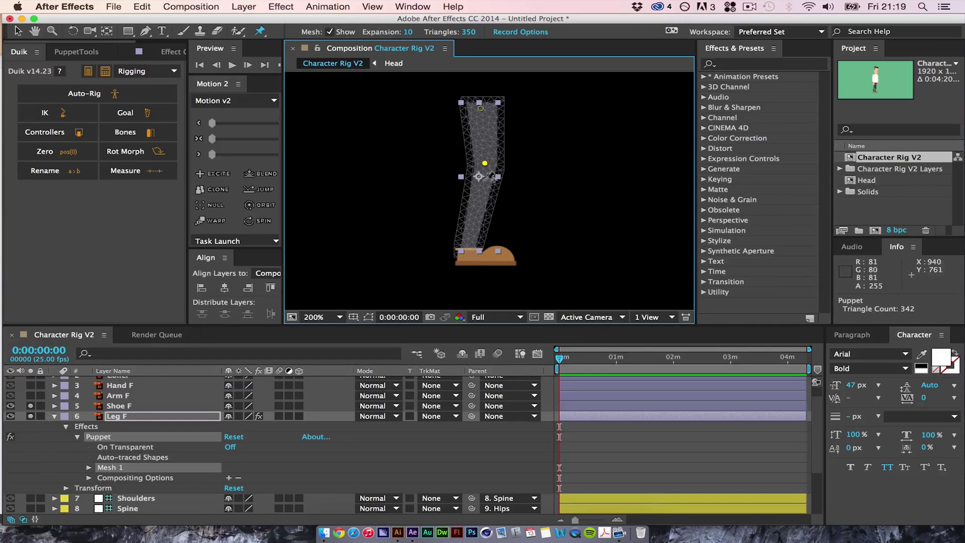
pyautogui.click(468, 243)
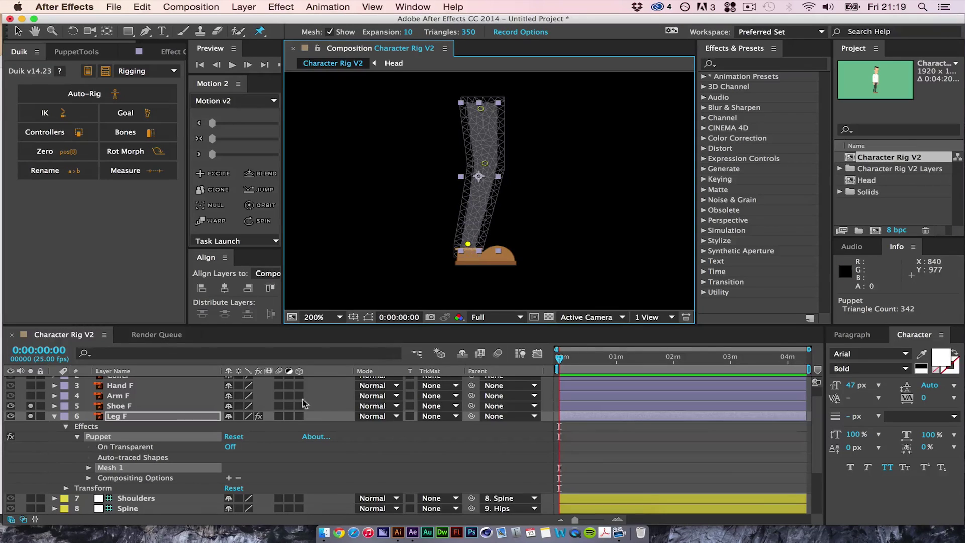
# Step: Select all three puppet pins in Leg F's Mesh 1 Deform group and create Duik bones from them
pyautogui.click(89, 467)
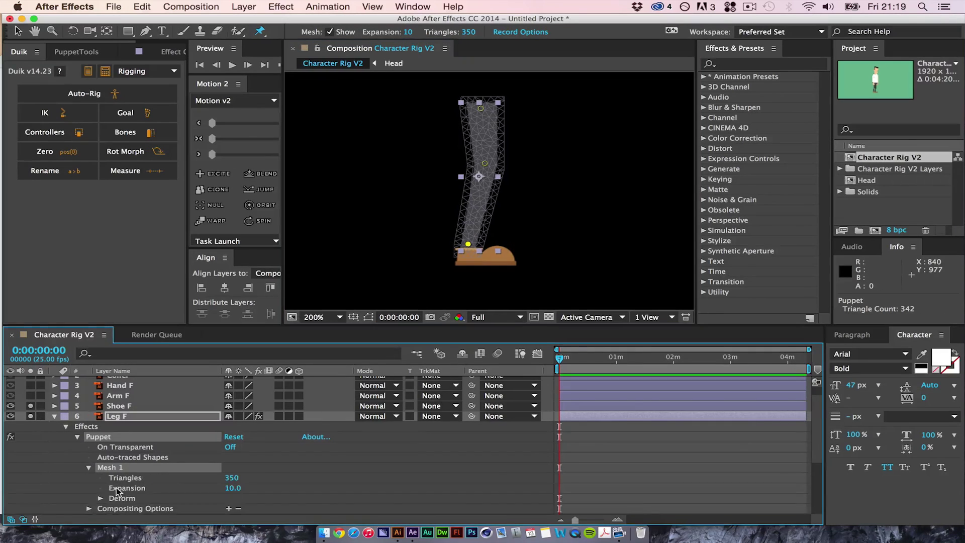
pyautogui.click(100, 498)
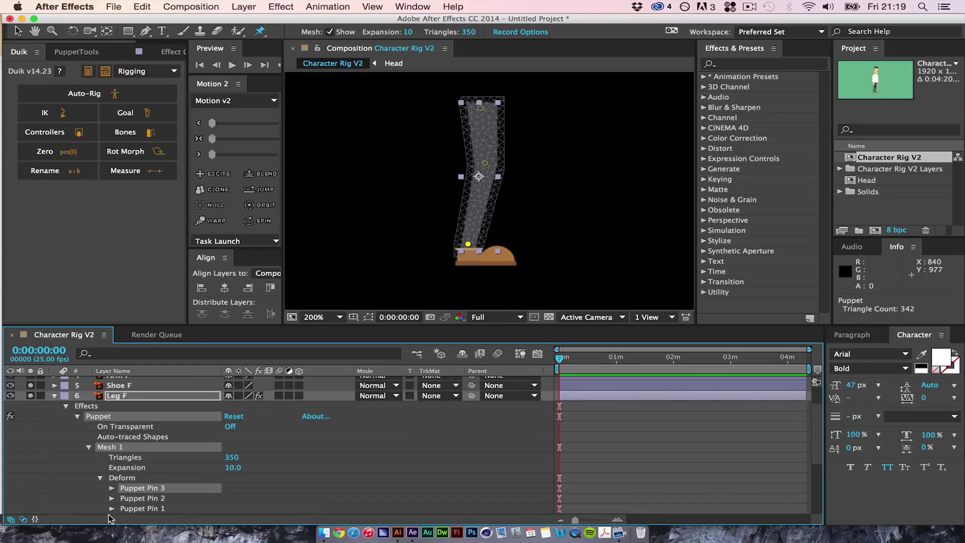
pyautogui.keyDown('shift'); pyautogui.click(161, 511); pyautogui.keyUp('shift')
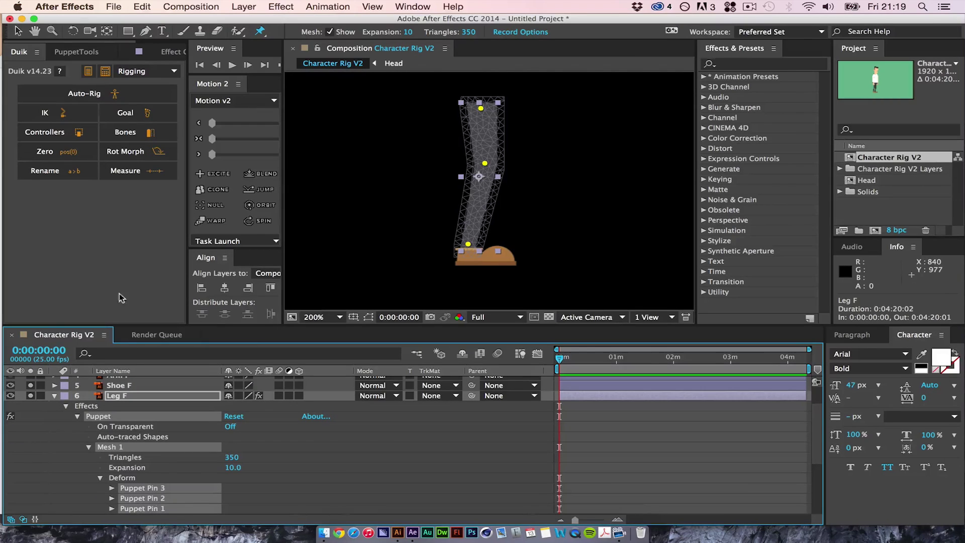
pyautogui.click(145, 135)
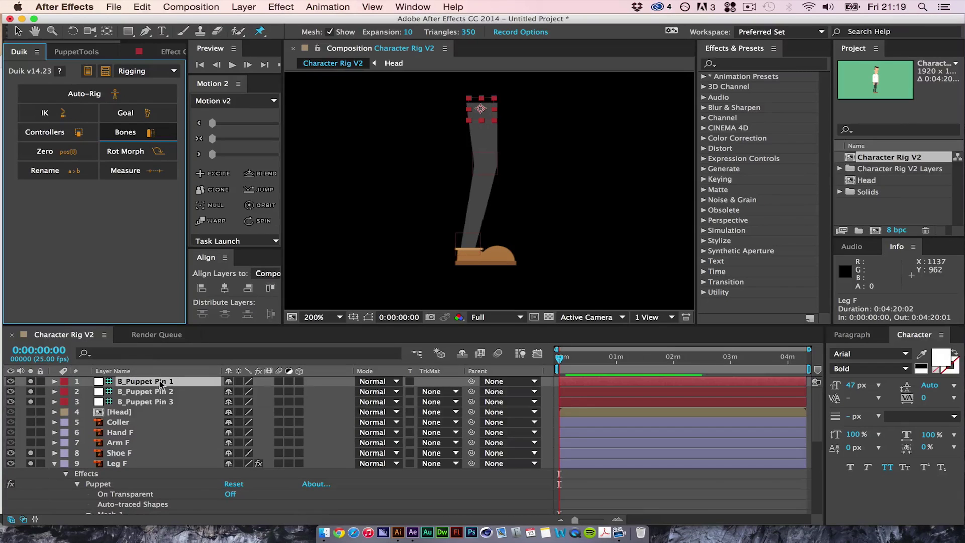
# Step: Rename the bone at the top of the front leg HipsF and the knee bone KnneF
pyautogui.press('Return')
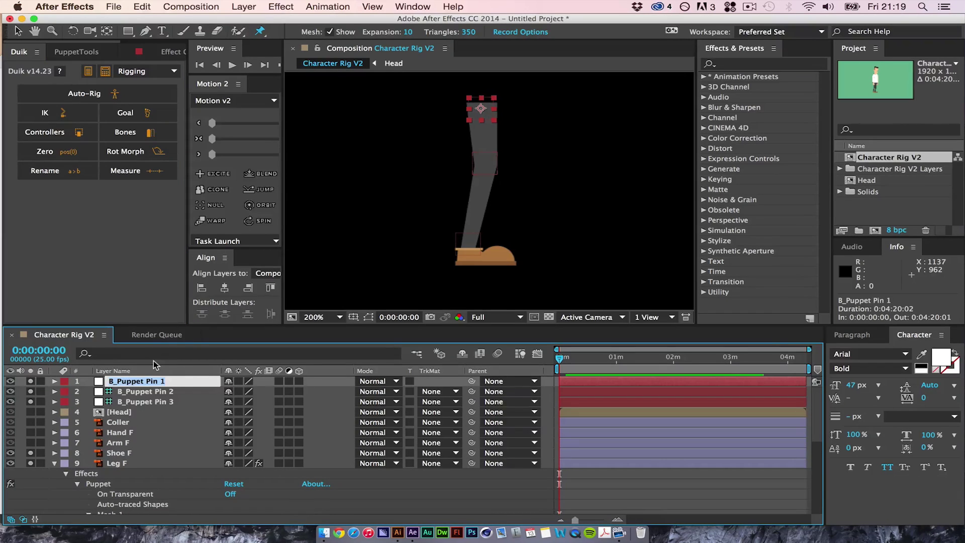
pyautogui.write('Hip')
pyautogui.write('sF')
pyautogui.press('Return')
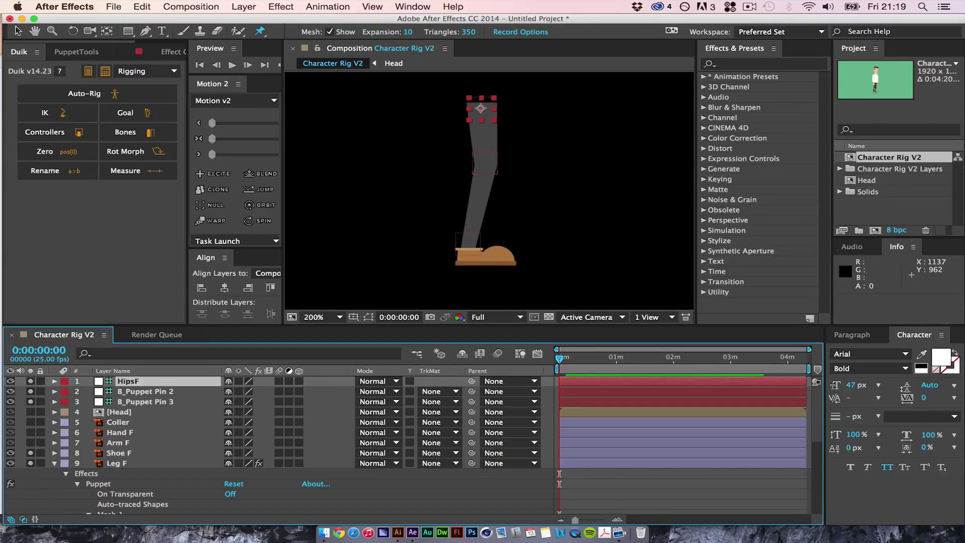
pyautogui.click(162, 392)
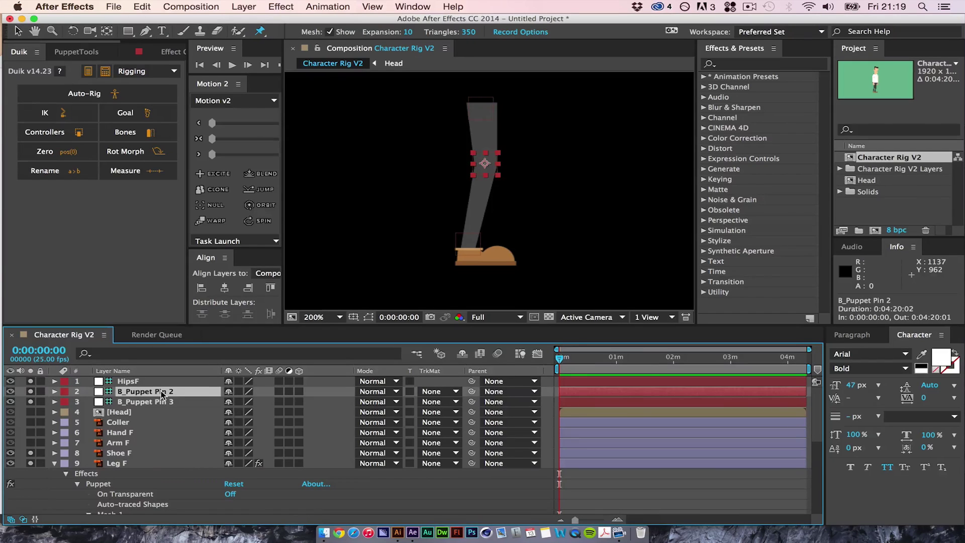
pyautogui.press('Return')
pyautogui.write('Knne')
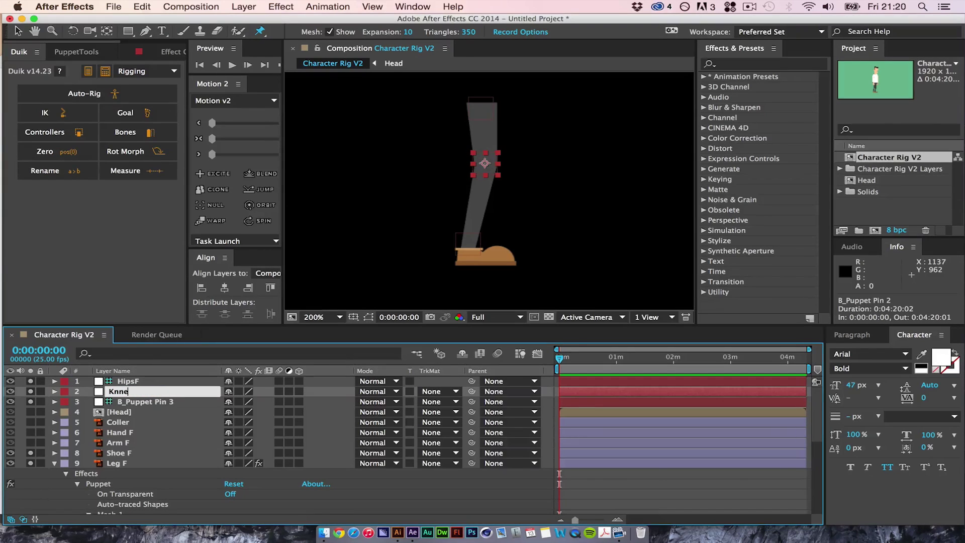
pyautogui.write('F')
pyautogui.press('Return')
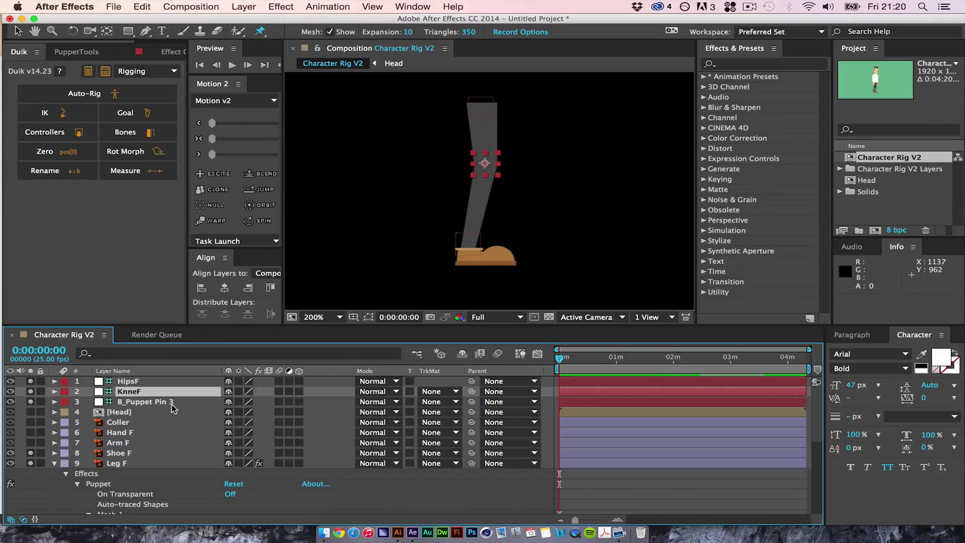
# Step: Rename the front leg's ankle bone ShinF
pyautogui.click(173, 402)
pyautogui.press('Return')
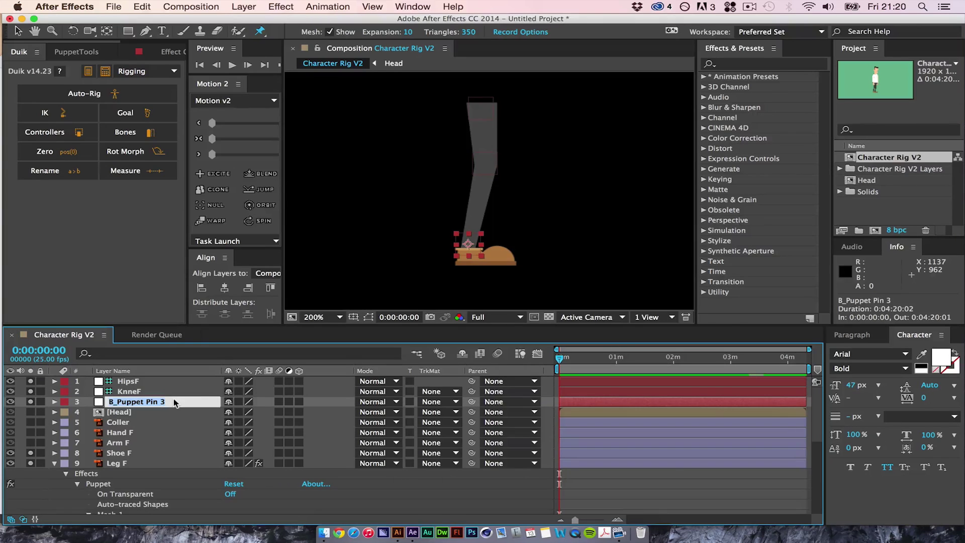
pyautogui.write('ShinF')
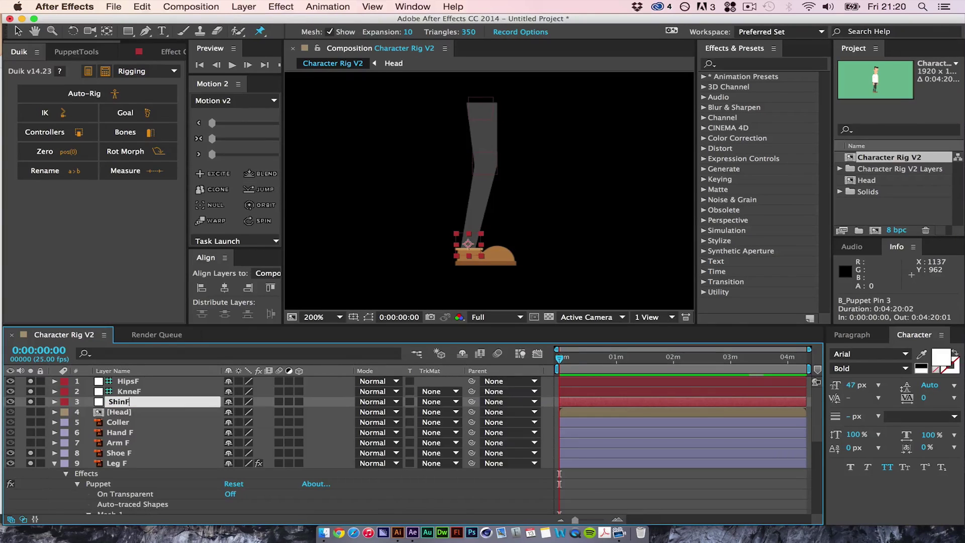
pyautogui.press('Return')
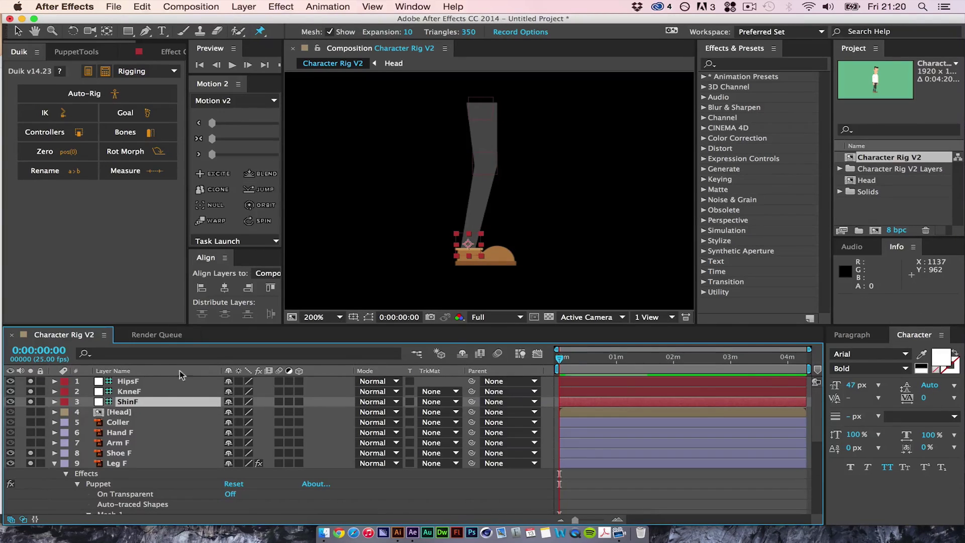
# Step: Move the HipsF, KnneF and ShinF bones directly above Leg F and give all four layers the Cyan label
pyautogui.keyDown('shift'); pyautogui.click(151, 381); pyautogui.keyUp('shift')
pyautogui.moveTo(151, 381); pyautogui.dragTo(146, 458)
pyautogui.keyDown('shift'); pyautogui.click(133, 465); pyautogui.keyUp('shift')
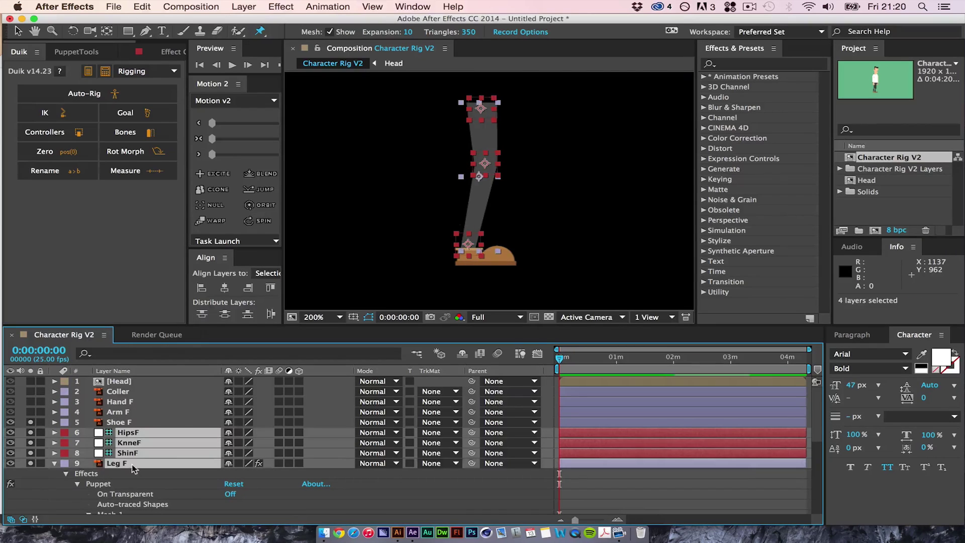
pyautogui.click(66, 463)
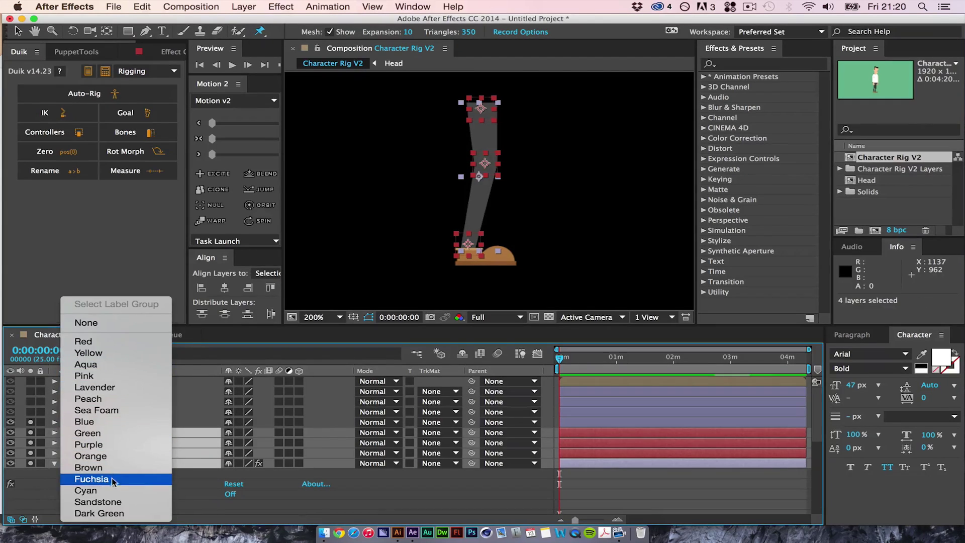
pyautogui.click(110, 495)
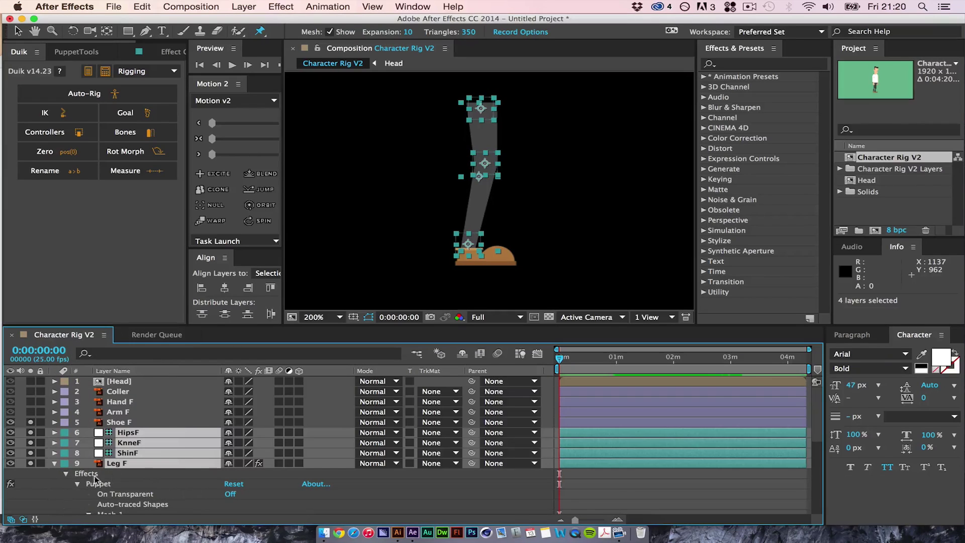
# Step: Collapse the Leg F layer's properties and lock the layer
pyautogui.click(54, 463)
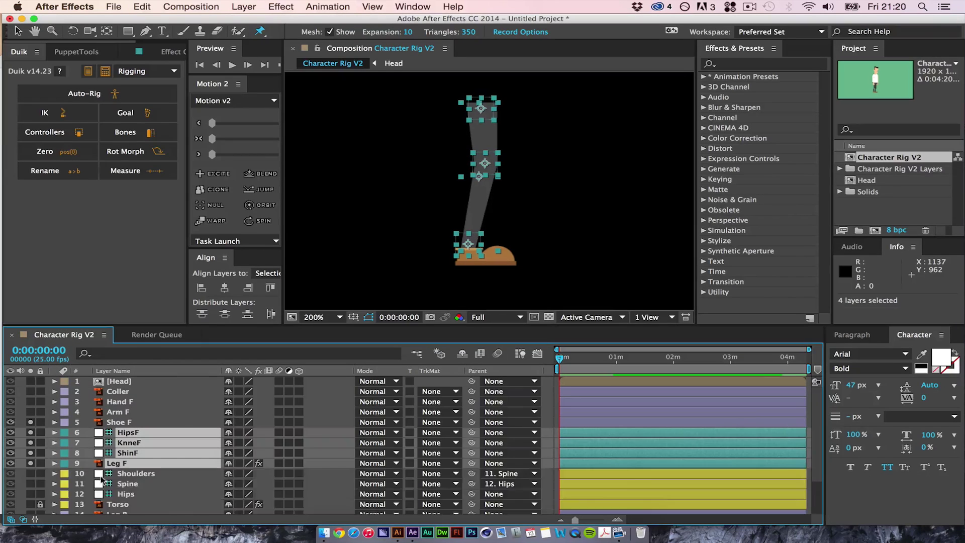
pyautogui.click(130, 475)
pyautogui.click(123, 463)
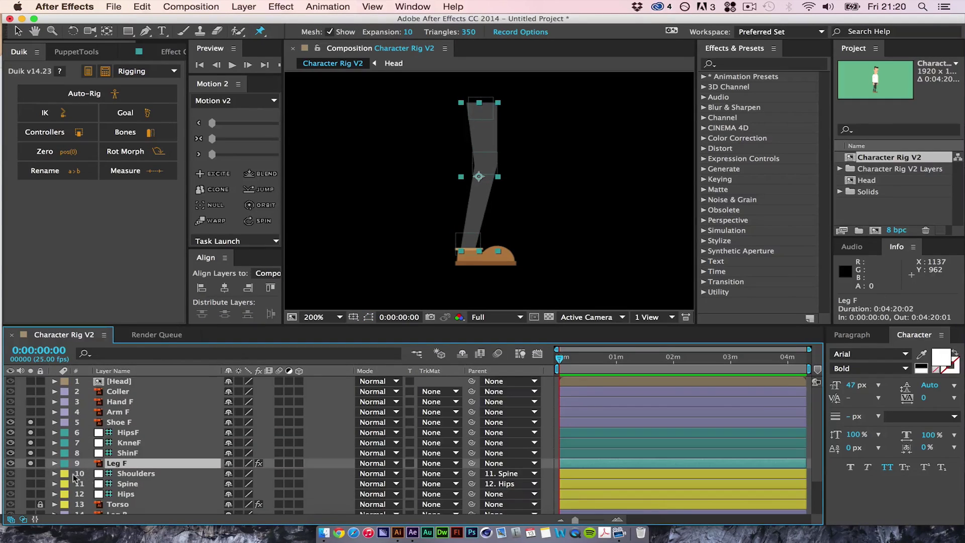
pyautogui.click(42, 464)
# Step: Place three puppet pins on the Shoe F layer, at the ankle, the middle of the sole and the toes
pyautogui.click(125, 424)
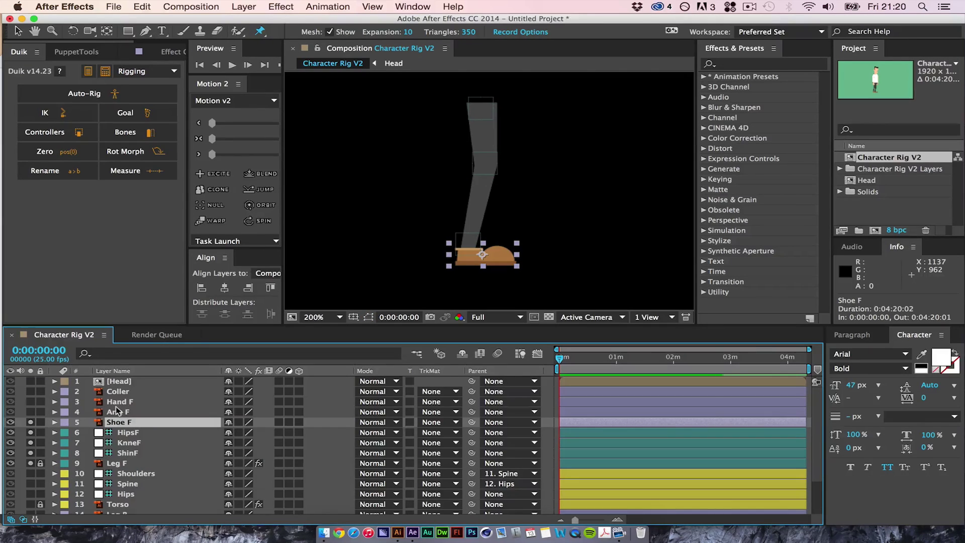
pyautogui.press('.')
pyautogui.press('h')
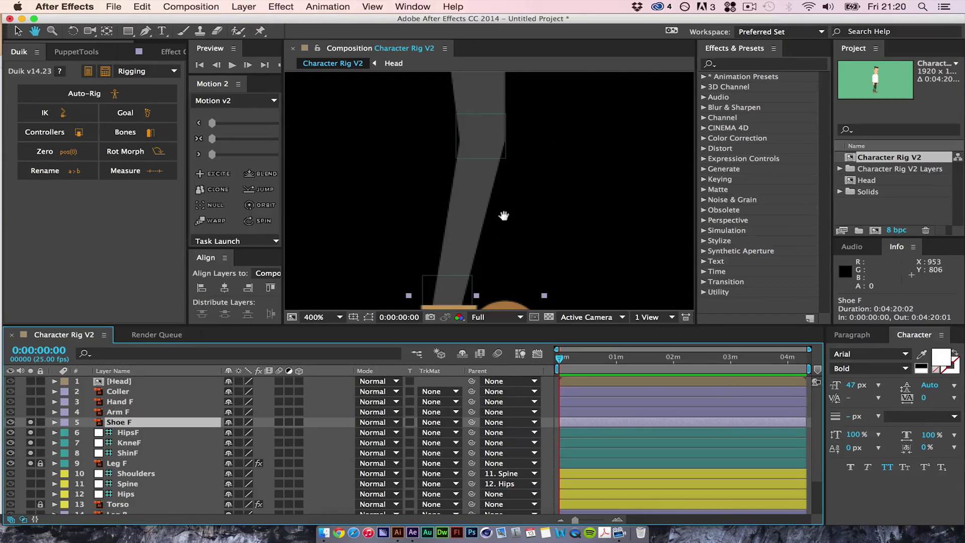
pyautogui.moveTo(503, 216); pyautogui.dragTo(511, 170)
pyautogui.press('super+p')
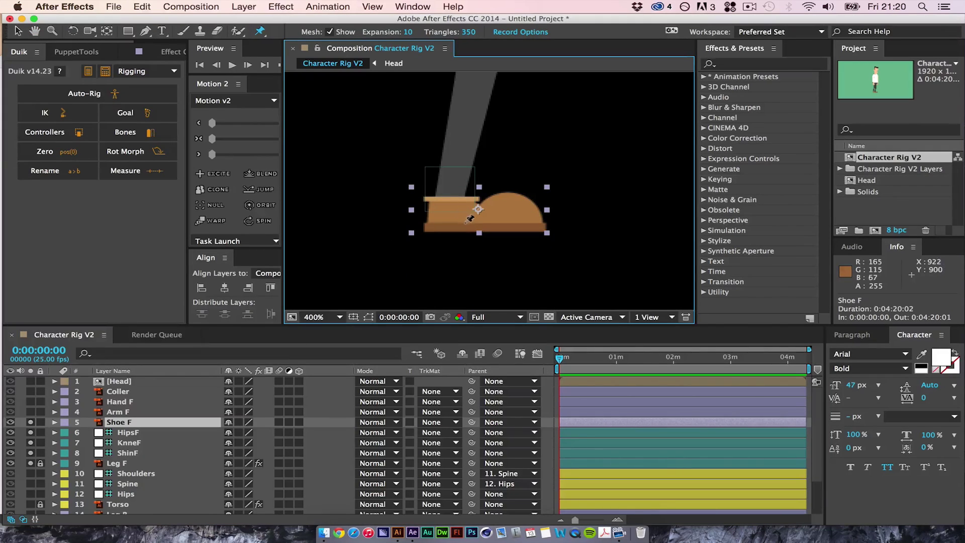
pyautogui.click(446, 206)
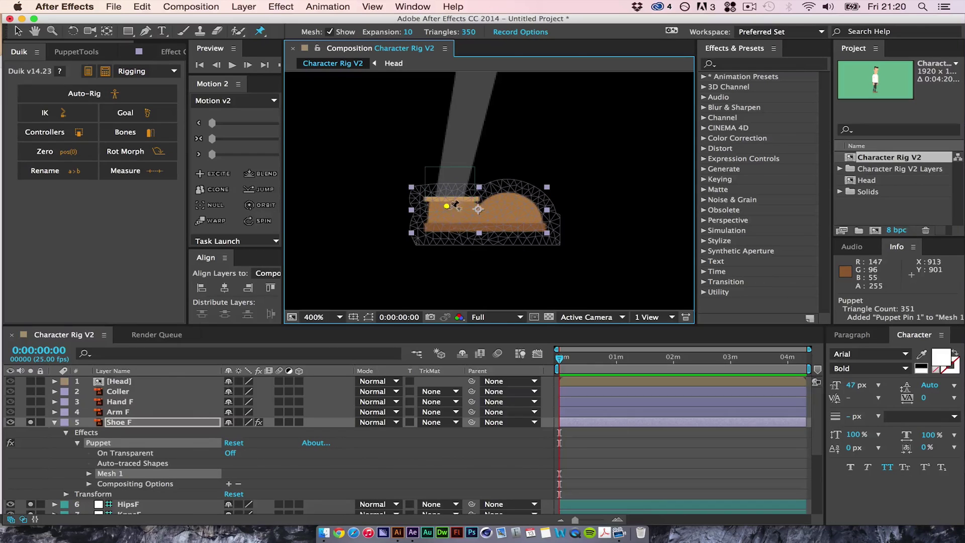
pyautogui.click(478, 218)
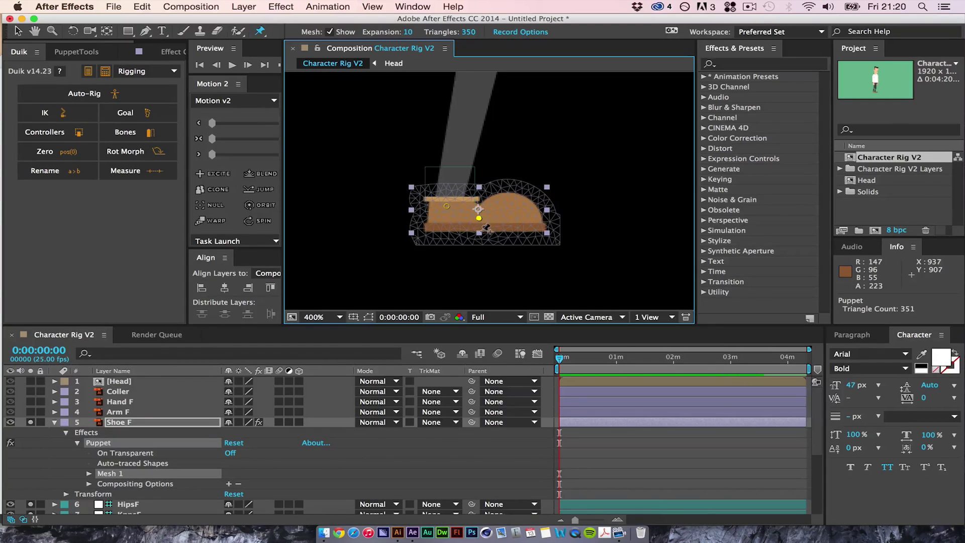
pyautogui.click(522, 210)
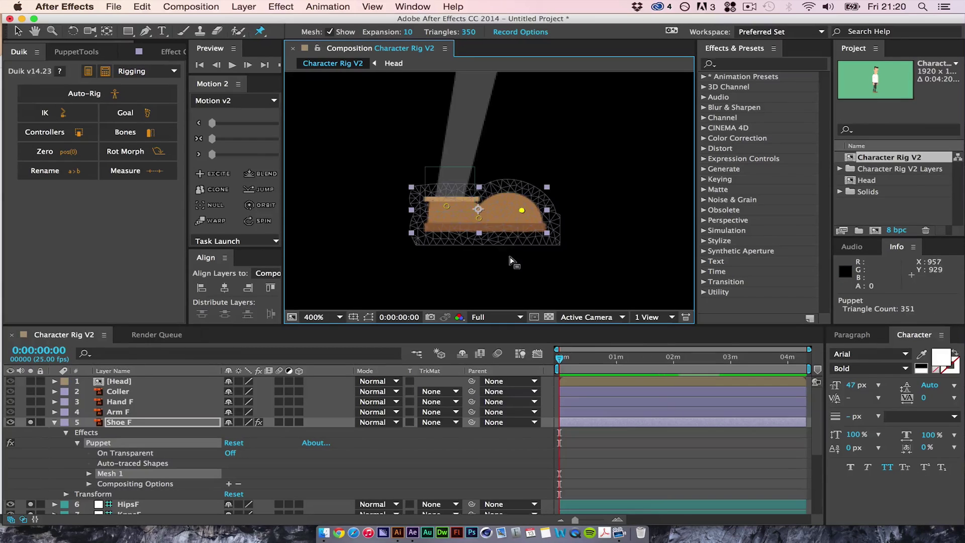
# Step: Select all three puppet pins in Shoe F's Mesh 1 Deform group and create Duik bones from them
pyautogui.click(89, 474)
pyautogui.click(100, 505)
pyautogui.scroll(-2, 113, 517)
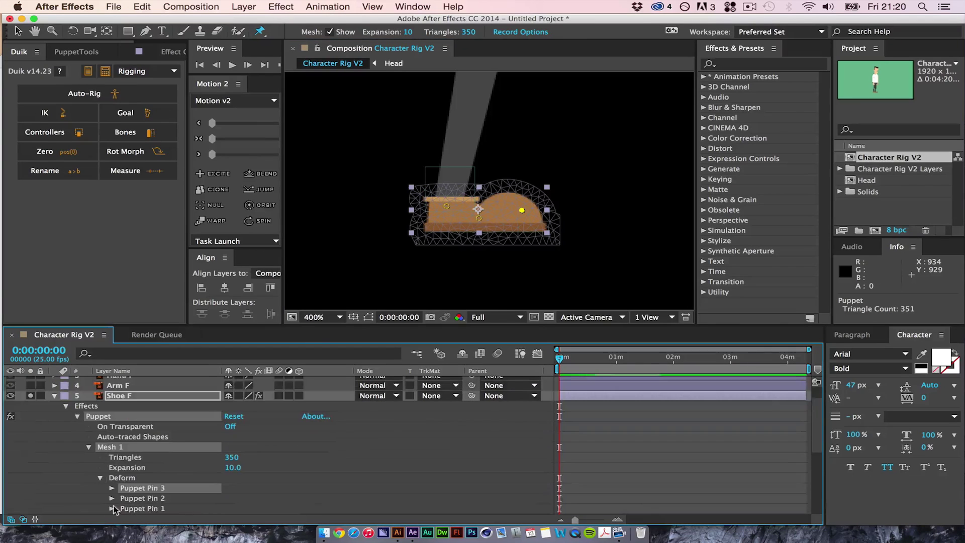
pyautogui.keyDown('shift'); pyautogui.click(157, 509); pyautogui.keyUp('shift')
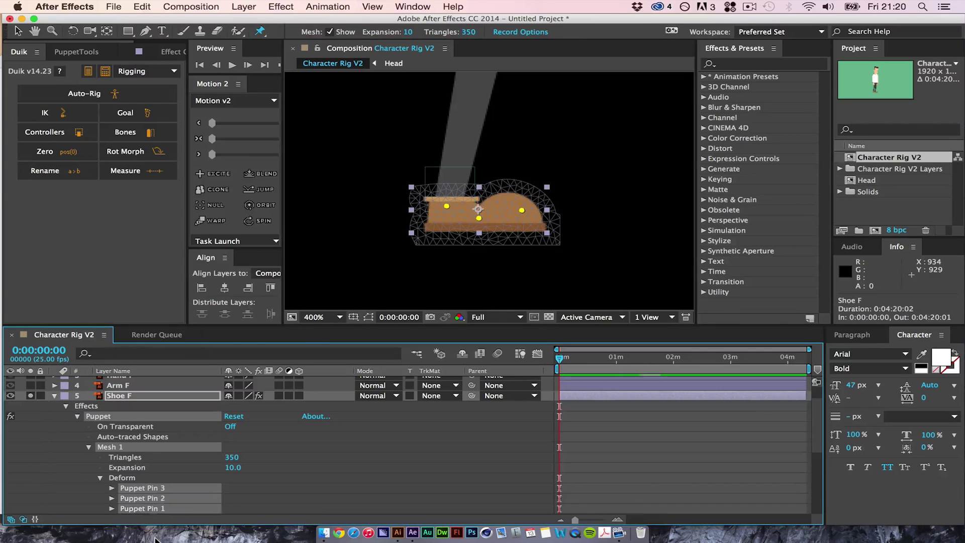
pyautogui.click(150, 133)
pyautogui.scroll(3, 411, 422)
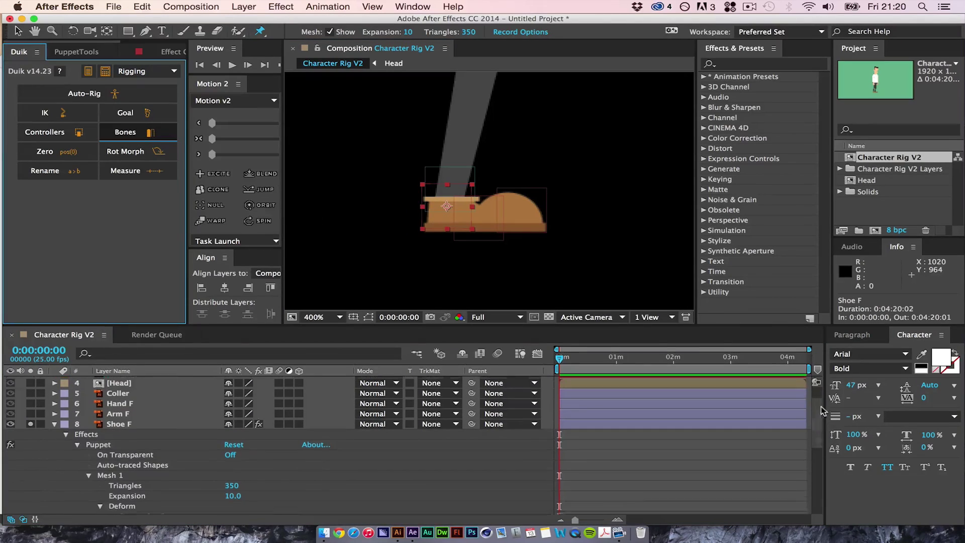
# Step: Rename the bone at the shoe's ankle AnkleF
pyautogui.click(154, 392)
pyautogui.click(157, 383)
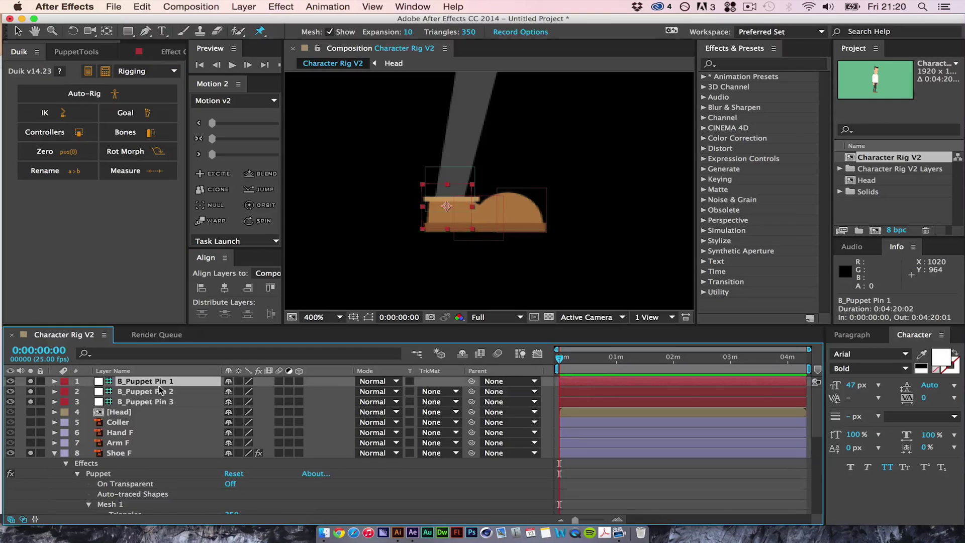
pyautogui.press('Return')
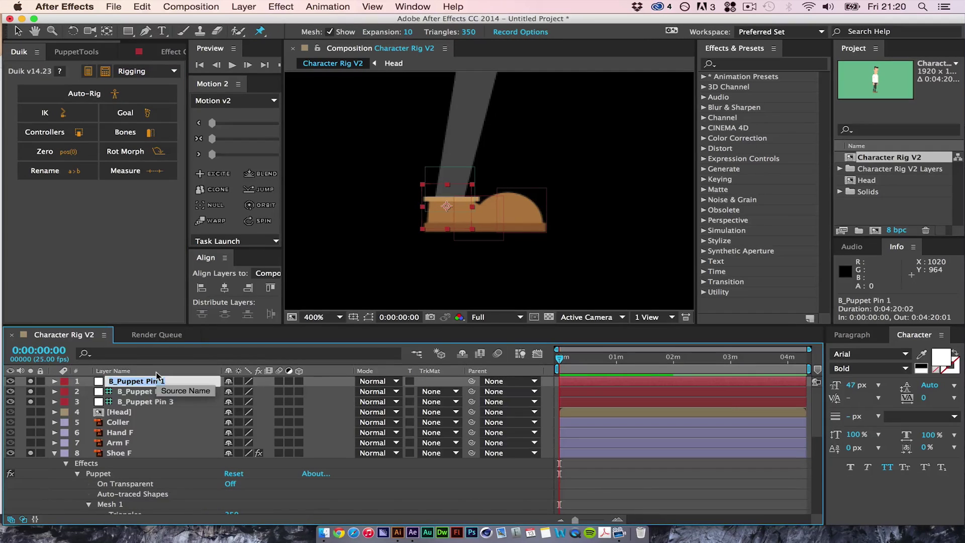
pyautogui.write('AnkleF')
pyautogui.press('Return')
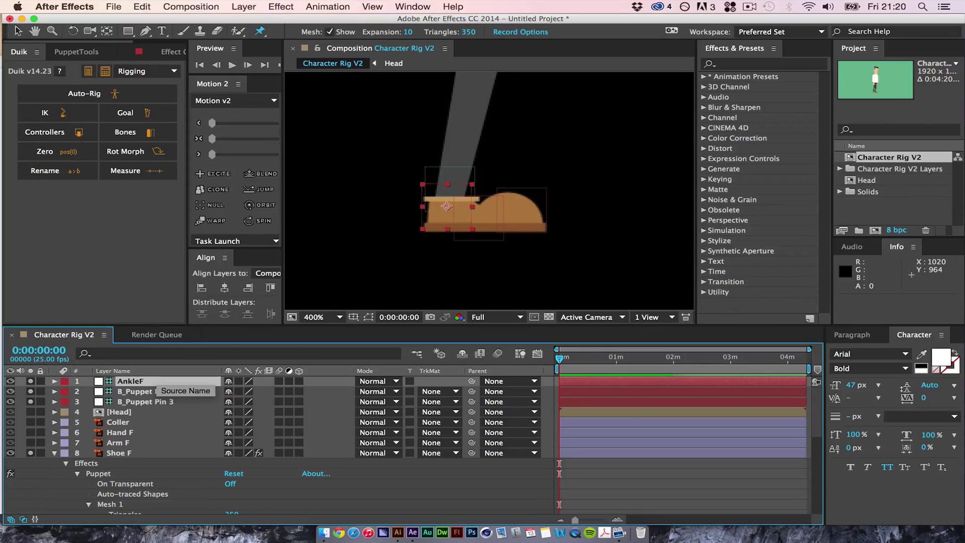
# Step: Rename the bone in the middle of the shoe BaseF and the bone at the toes ToesF
pyautogui.click(147, 387)
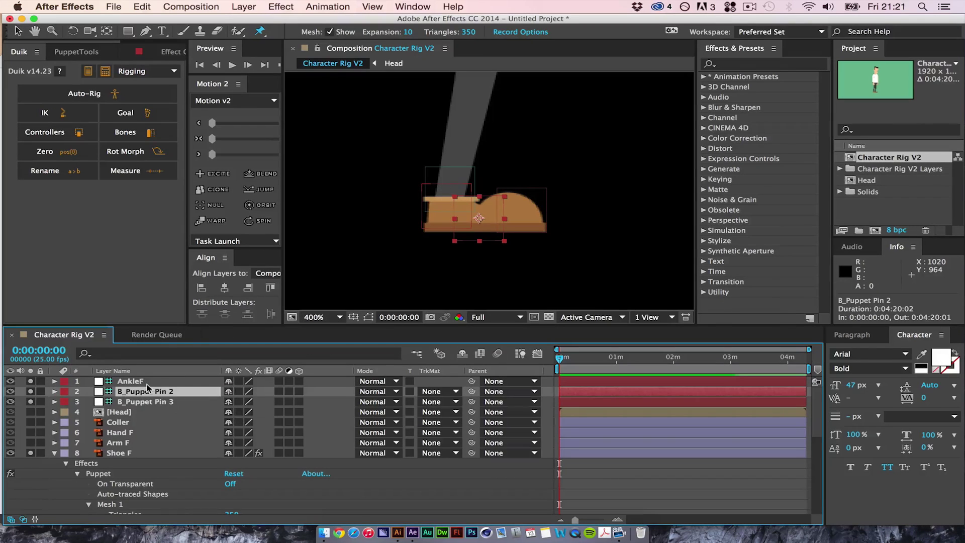
pyautogui.press('Return')
pyautogui.write('BaseF')
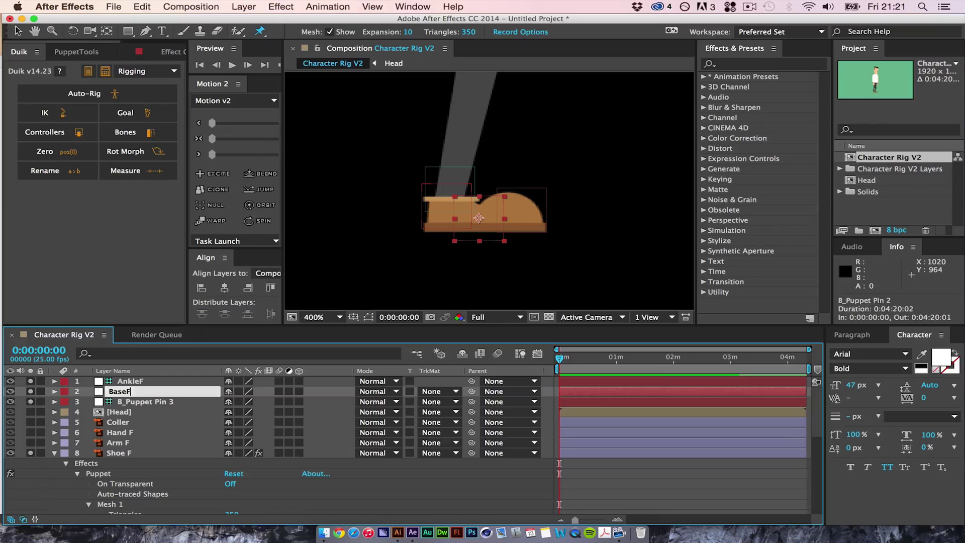
pyautogui.press('Return')
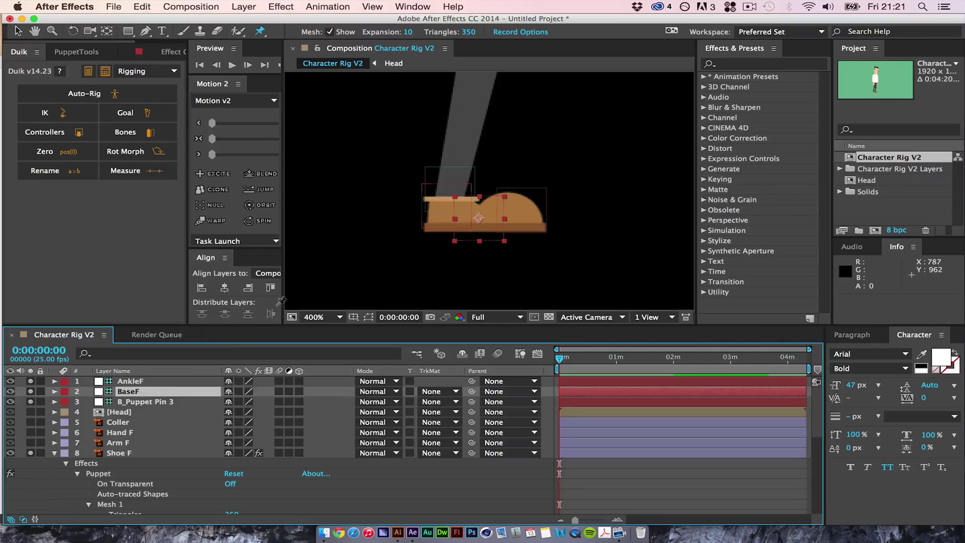
pyautogui.click(158, 402)
pyautogui.press('Return')
pyautogui.write('ToesF')
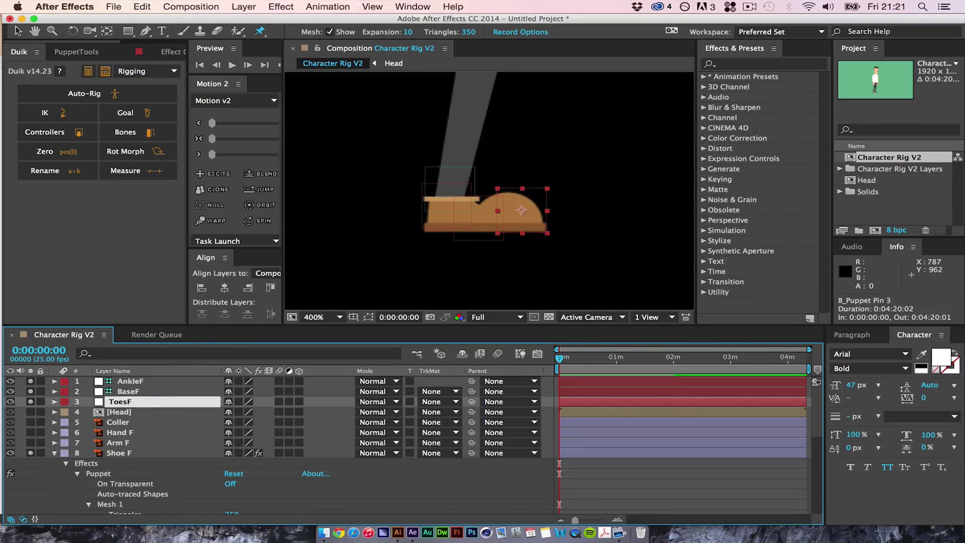
pyautogui.press('Return')
# Step: Move the AnkleF, BaseF and ToesF bones directly above Shoe F and collapse the Shoe F layer's properties
pyautogui.keyDown('shift'); pyautogui.click(138, 382); pyautogui.keyUp('shift')
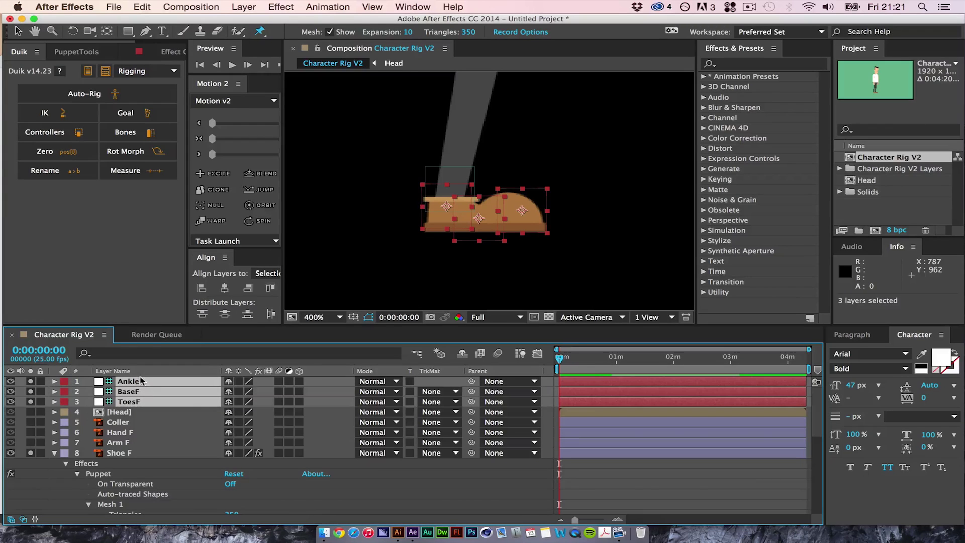
pyautogui.moveTo(140, 380); pyautogui.dragTo(147, 446)
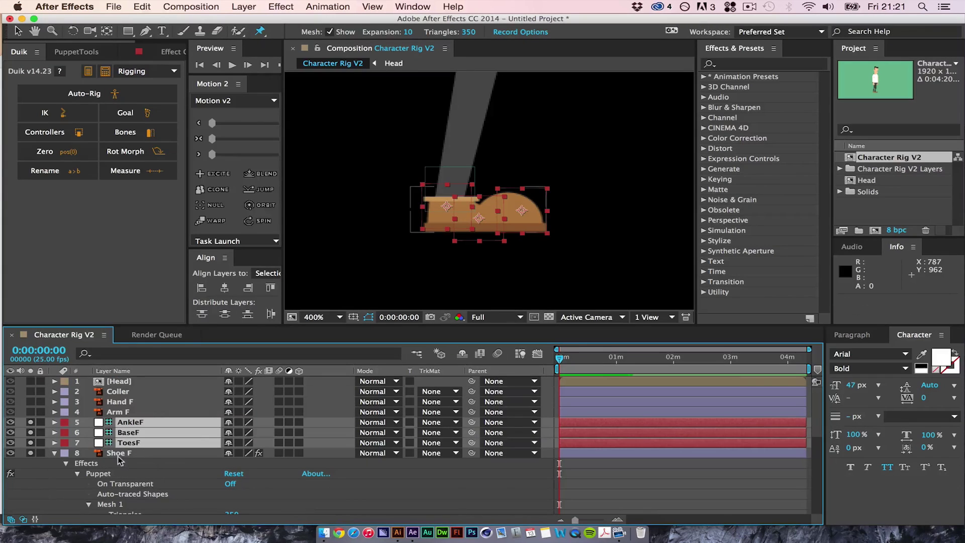
pyautogui.click(56, 454)
pyautogui.click(120, 453)
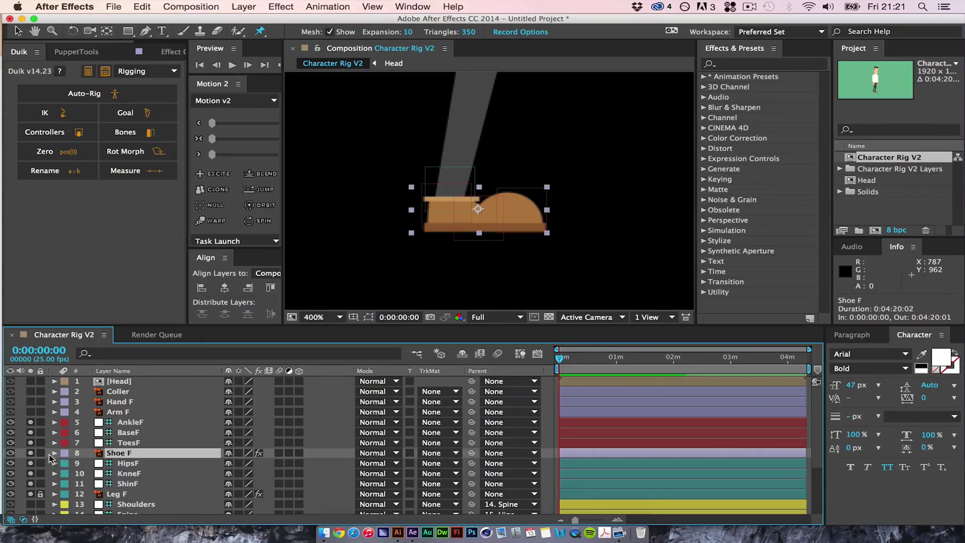
pyautogui.click(40, 452)
pyautogui.click(128, 443)
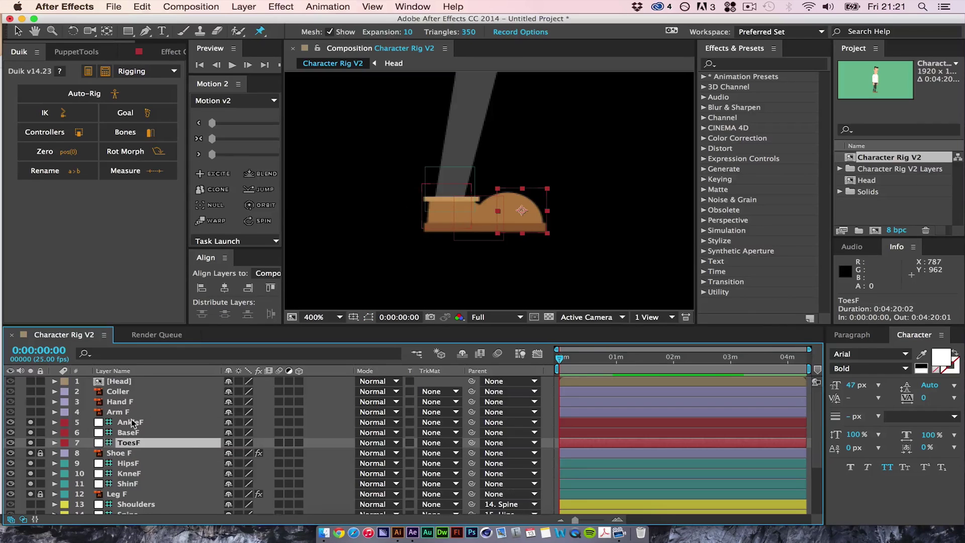
pyautogui.click(40, 453)
# Step: Give Shoe F and its AnkleF, BaseF and ToesF bones the Cyan label
pyautogui.click(125, 453)
pyautogui.keyDown('shift'); pyautogui.click(129, 423); pyautogui.keyUp('shift')
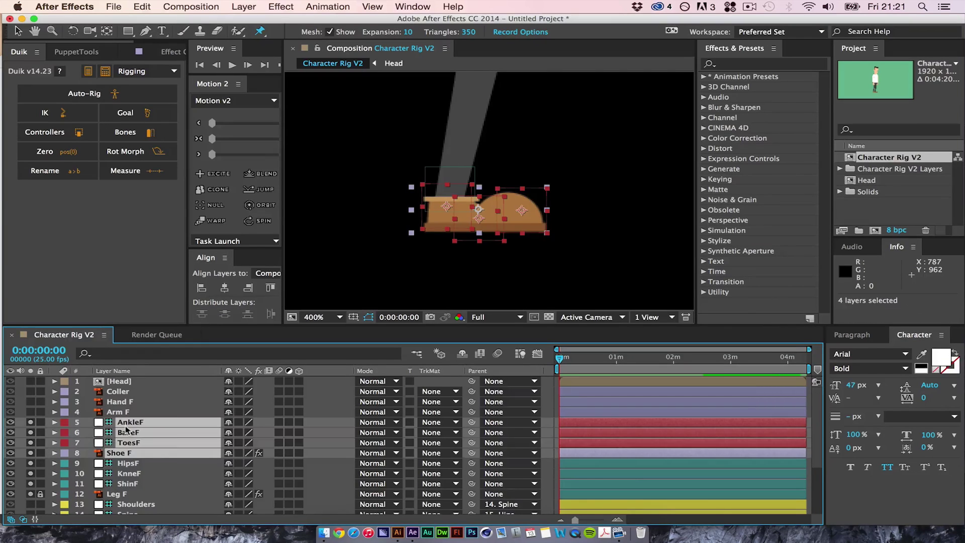
pyautogui.click(65, 423)
pyautogui.click(103, 490)
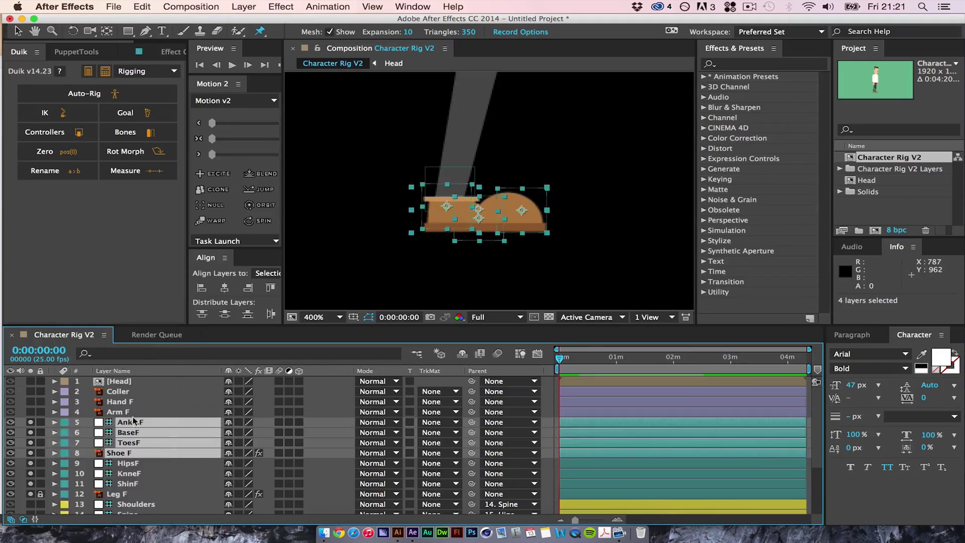
pyautogui.click(131, 413)
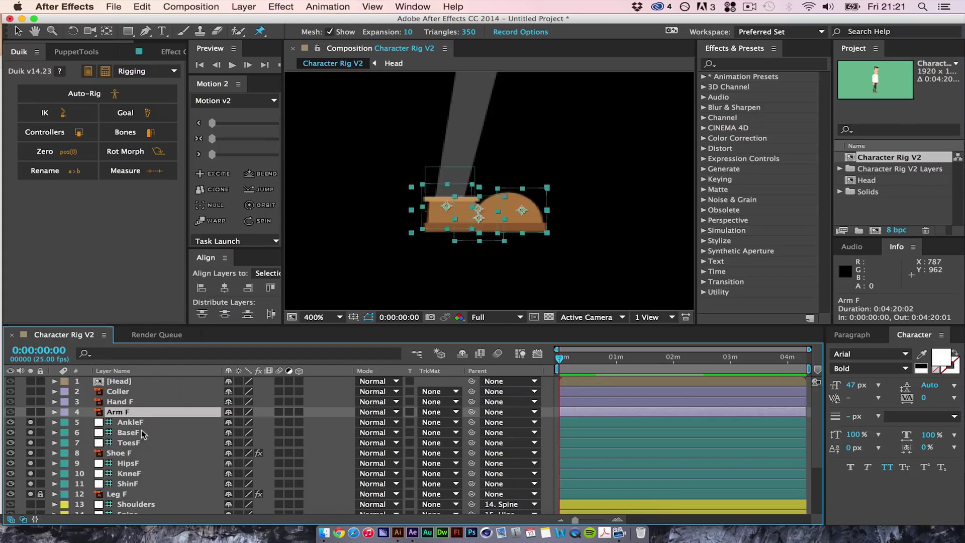
# Step: Move the Shoe F layer directly above Leg F, below all the leg and shoe bones, and lock it
pyautogui.click(41, 453)
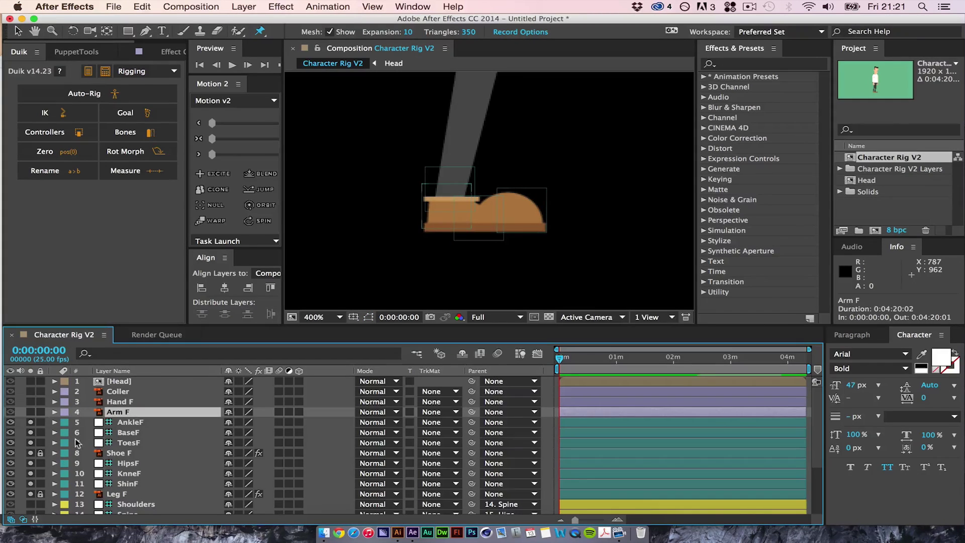
pyautogui.click(40, 453)
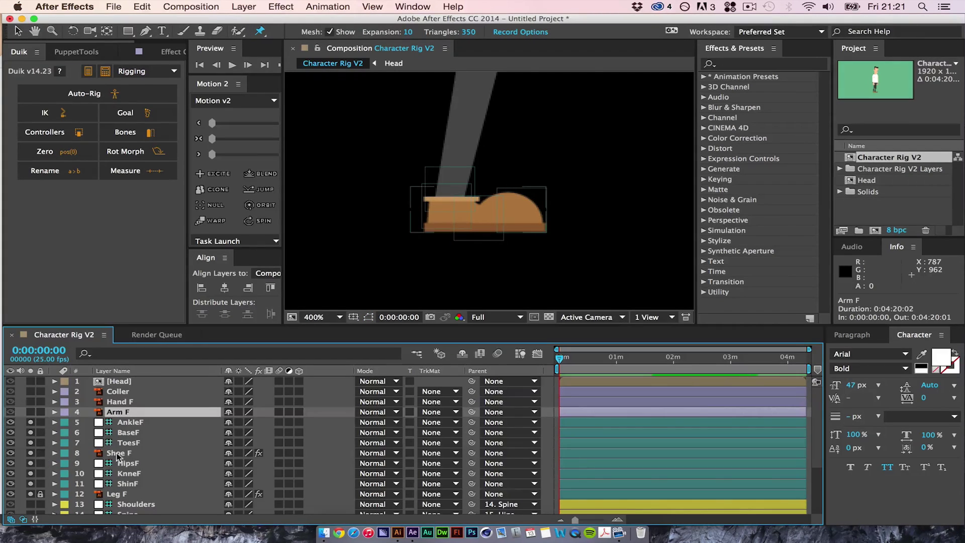
pyautogui.moveTo(119, 453); pyautogui.dragTo(117, 490)
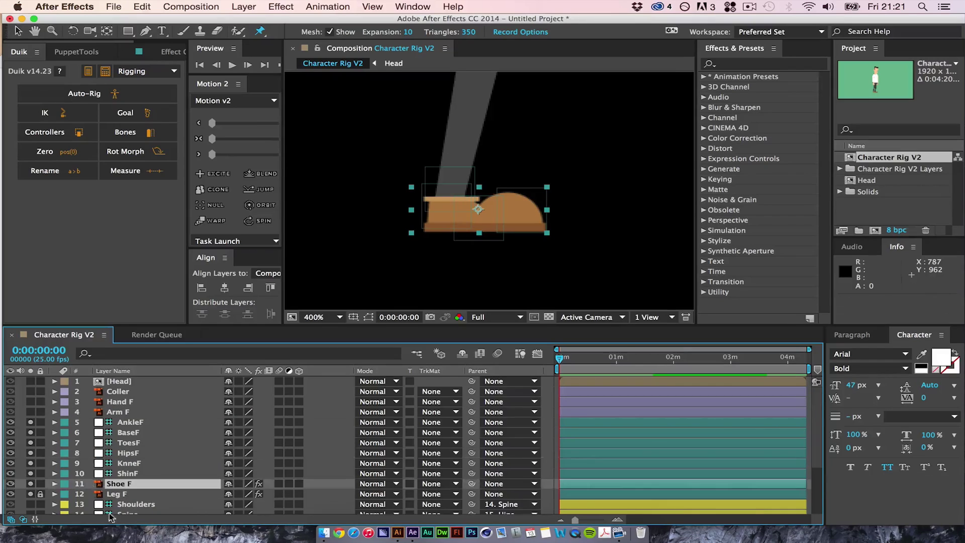
pyautogui.click(40, 484)
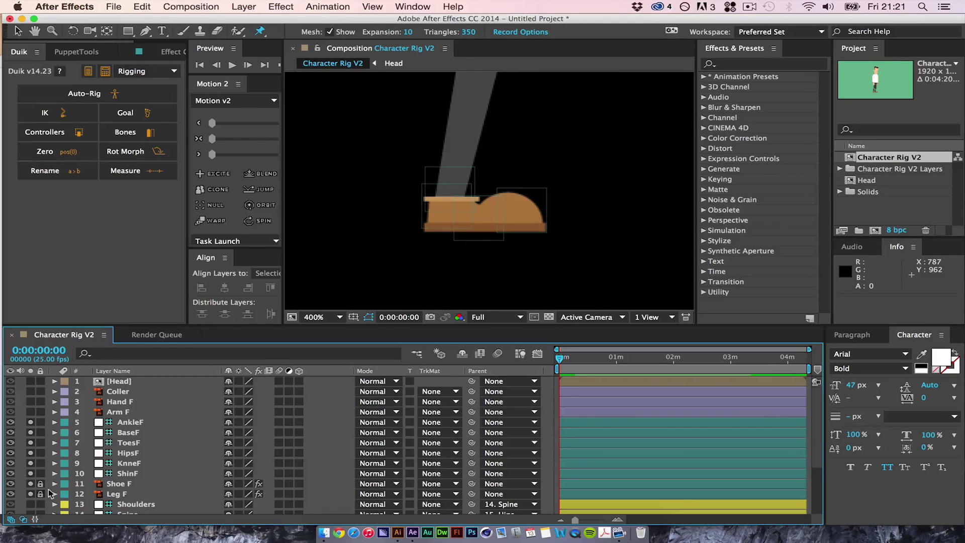
# Step: Mark the Shoe F and Leg F layers as shy and hide all shy layers in the timeline
pyautogui.click(230, 483)
pyautogui.click(229, 494)
pyautogui.click(461, 355)
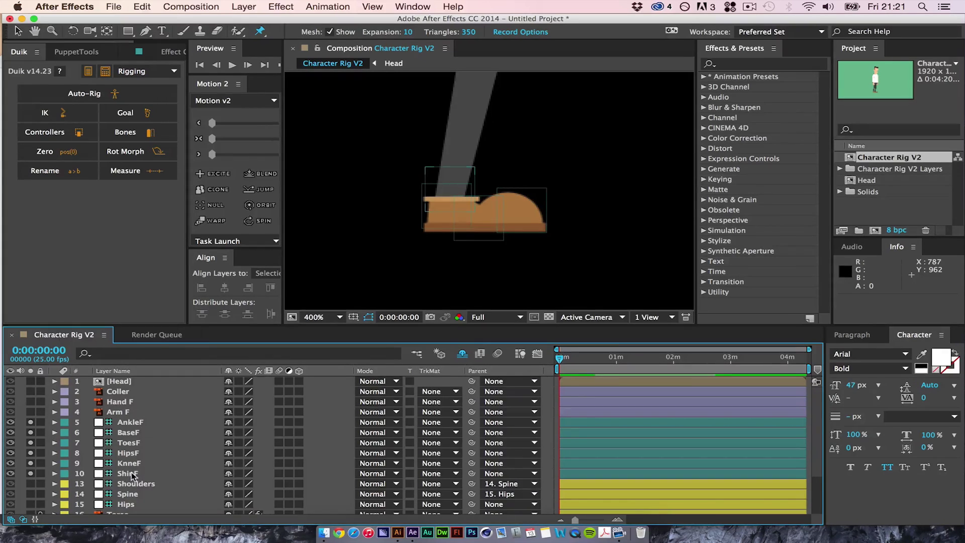
# Step: Move the AnkleF, BaseF and ToesF bones directly below ShinF in the layer stack
pyautogui.click(134, 423)
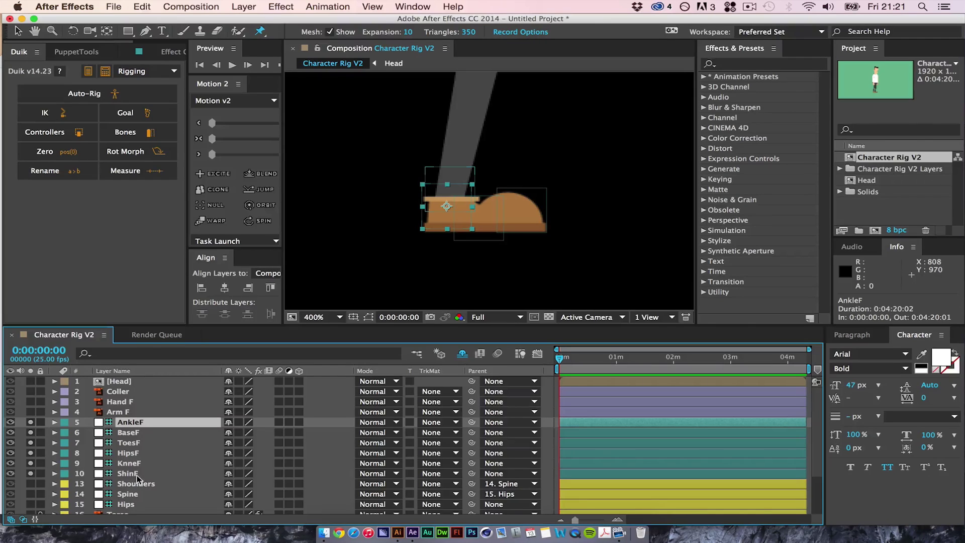
pyautogui.click(140, 443)
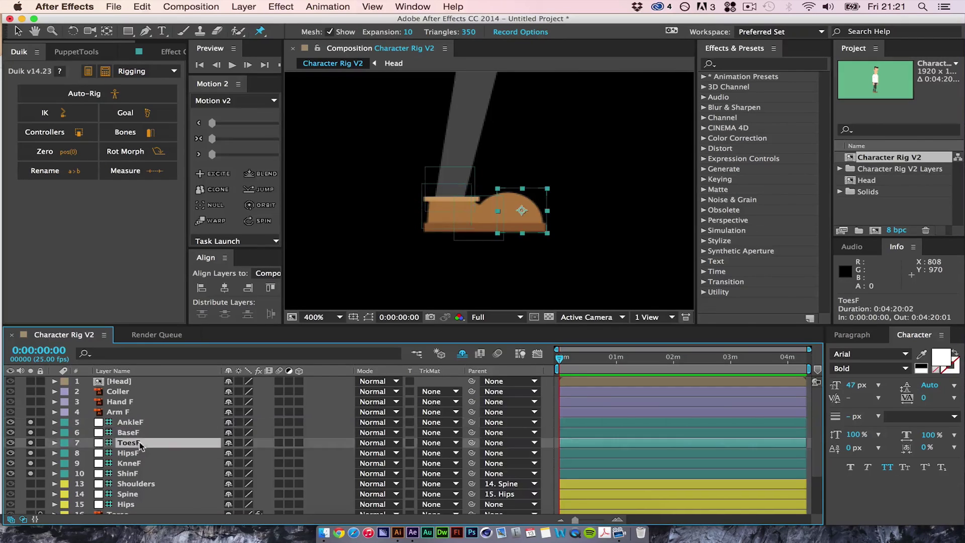
pyautogui.keyDown('shift'); pyautogui.click(139, 423); pyautogui.keyUp('shift')
pyautogui.moveTo(139, 423); pyautogui.dragTo(142, 478)
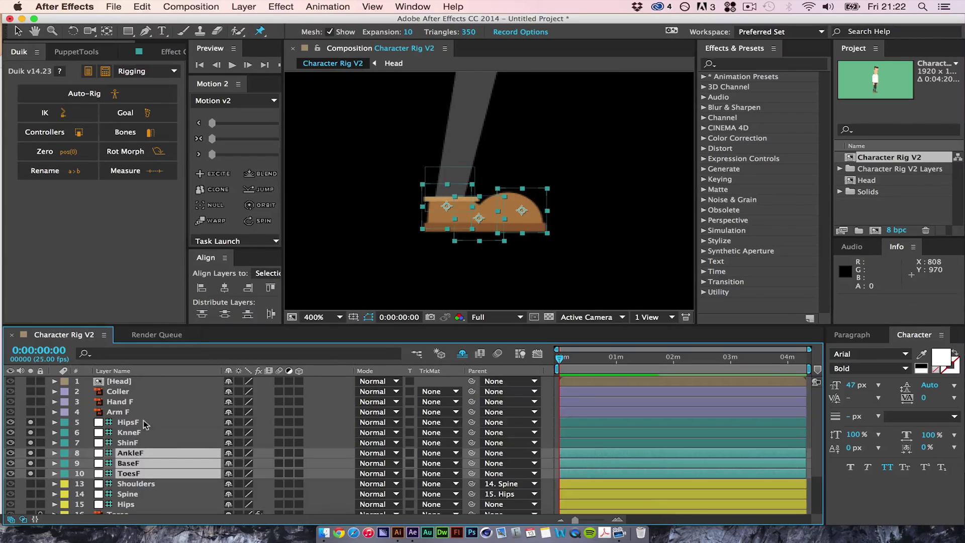
pyautogui.click(145, 422)
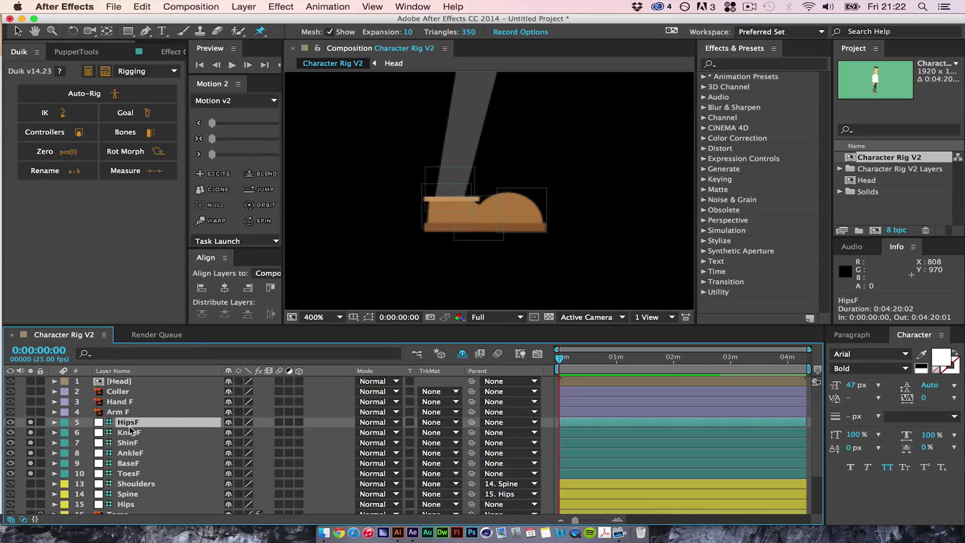
# Step: Parent the leg bones in a chain: ToesF to BaseF, BaseF to AnkleF, AnkleF to ShinF, and ShinF to the knee bone
pyautogui.click(146, 473)
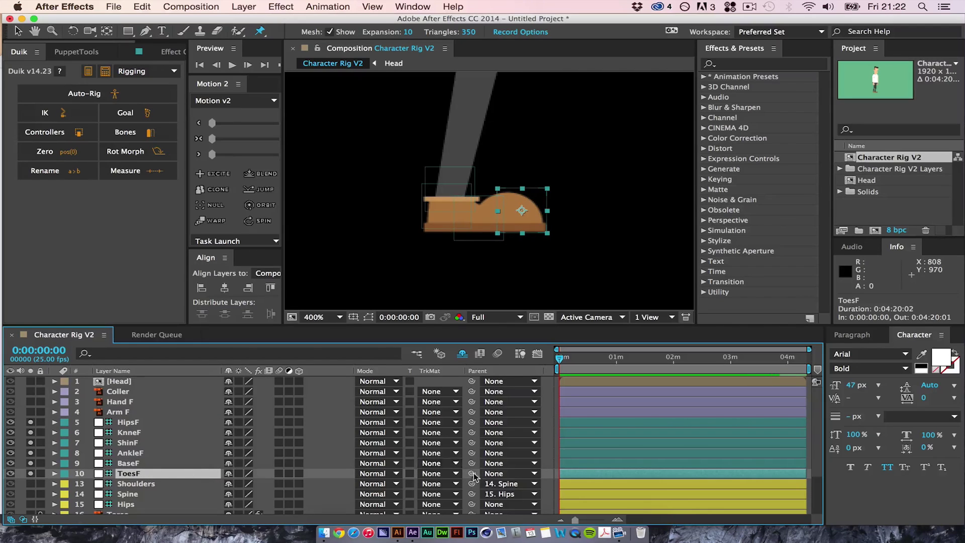
pyautogui.moveTo(472, 473); pyautogui.dragTo(147, 464)
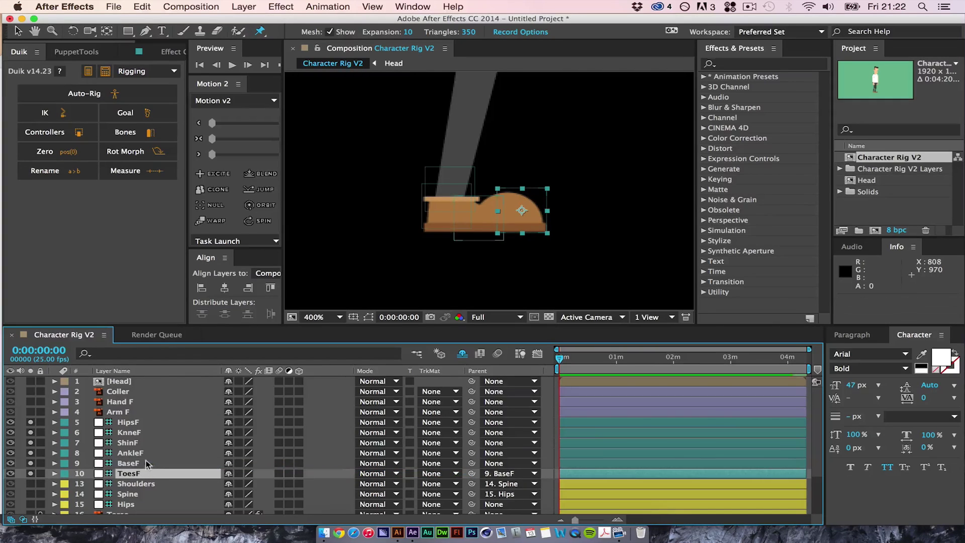
pyautogui.click(147, 463)
pyautogui.moveTo(471, 463); pyautogui.dragTo(159, 455)
pyautogui.click(159, 454)
pyautogui.moveTo(471, 453); pyautogui.dragTo(143, 441)
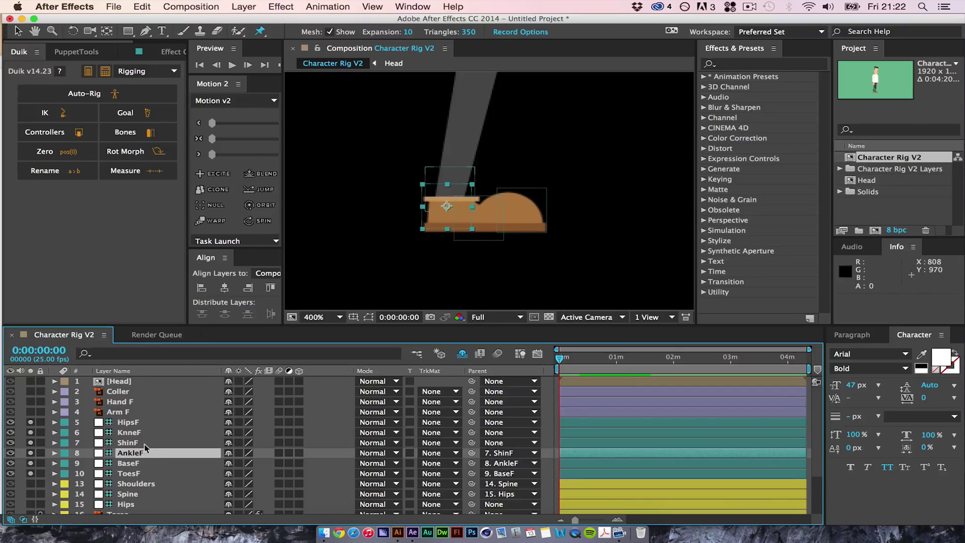
pyautogui.click(144, 443)
pyautogui.moveTo(471, 442); pyautogui.dragTo(133, 431)
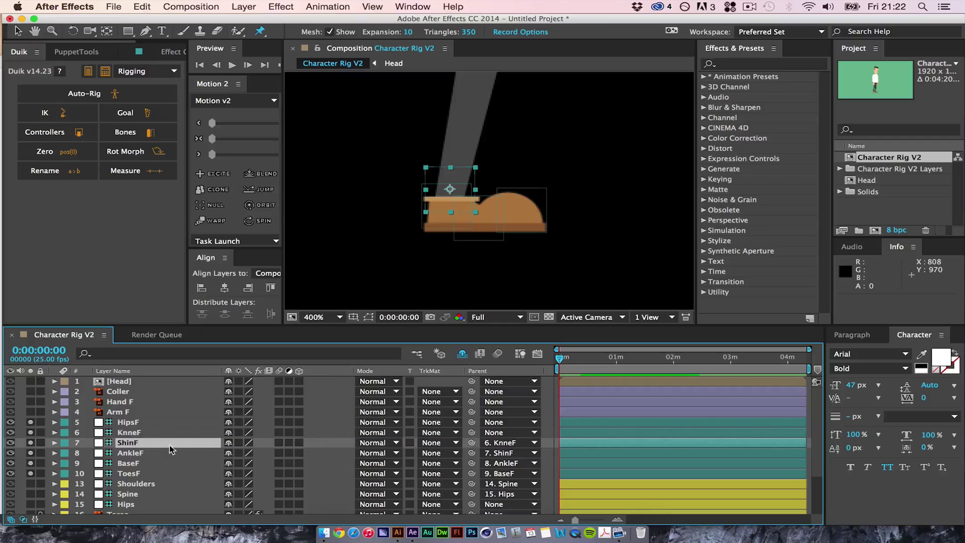
# Step: Rename the misspelled KnneF bone as KneeF and parent it to HipsF
pyautogui.click(134, 434)
pyautogui.press('Return')
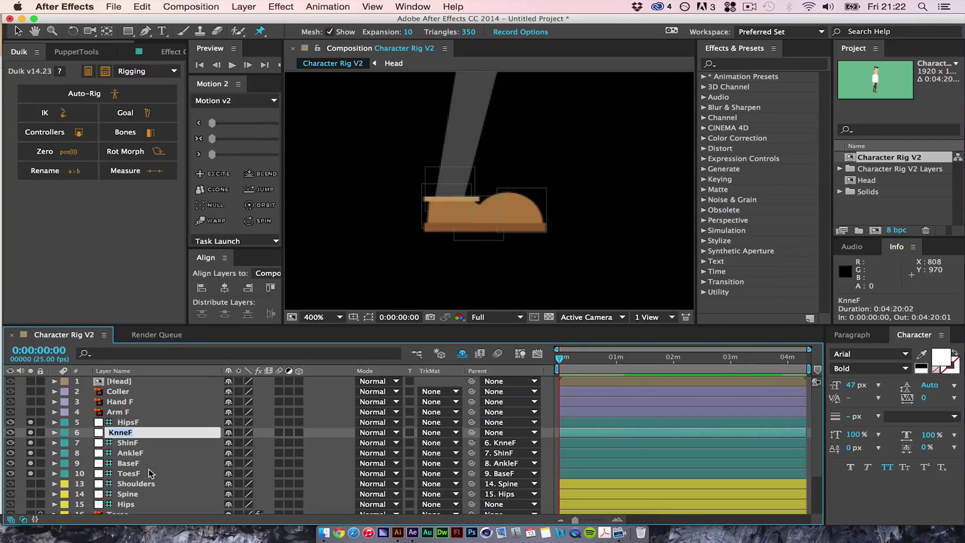
pyautogui.press('Left')
pyautogui.press('BackSpace')
pyautogui.write('e')
pyautogui.press('Return')
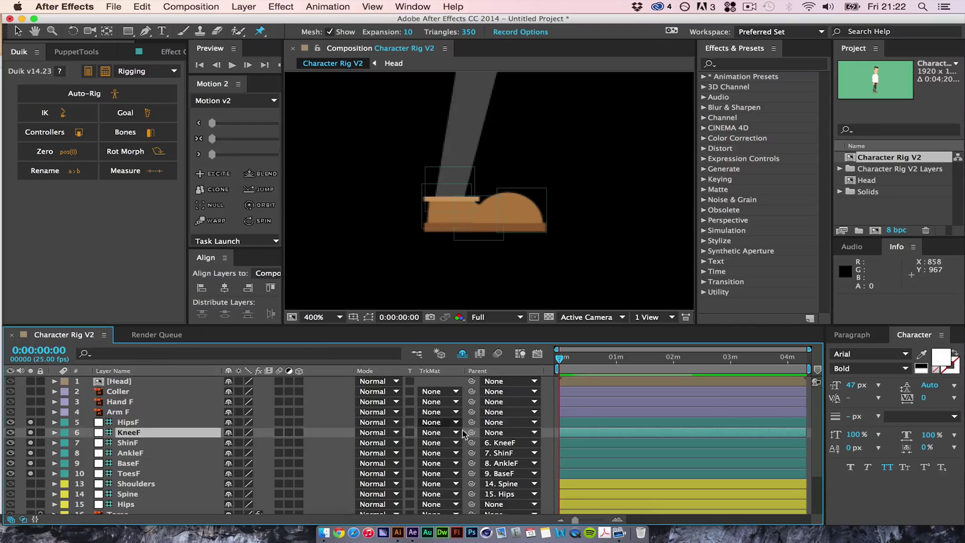
pyautogui.moveTo(472, 436); pyautogui.dragTo(153, 422)
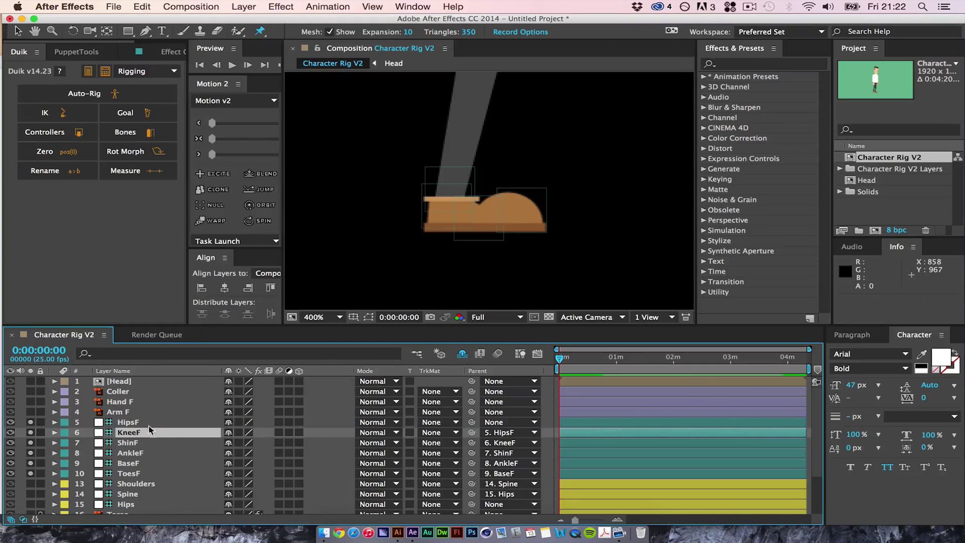
pyautogui.click(153, 425)
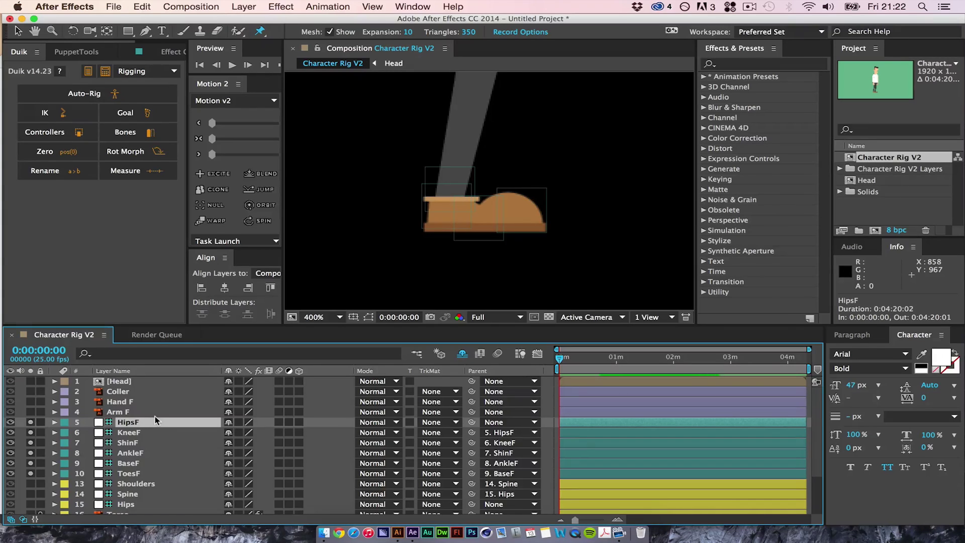
# Step: Create a Duik controller for the ShinF bone and place it directly above HipsF in the layer stack
pyautogui.click(19, 30)
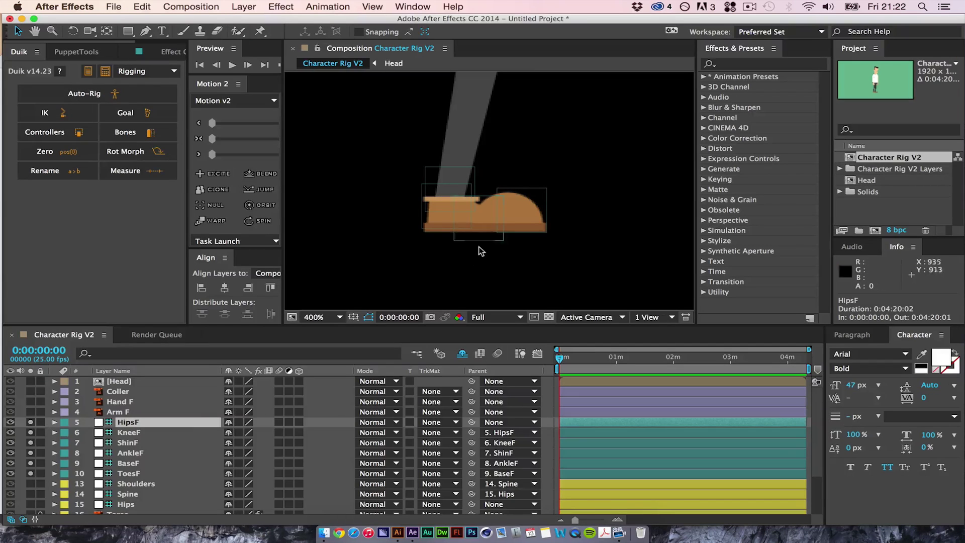
pyautogui.click(136, 454)
pyautogui.click(136, 444)
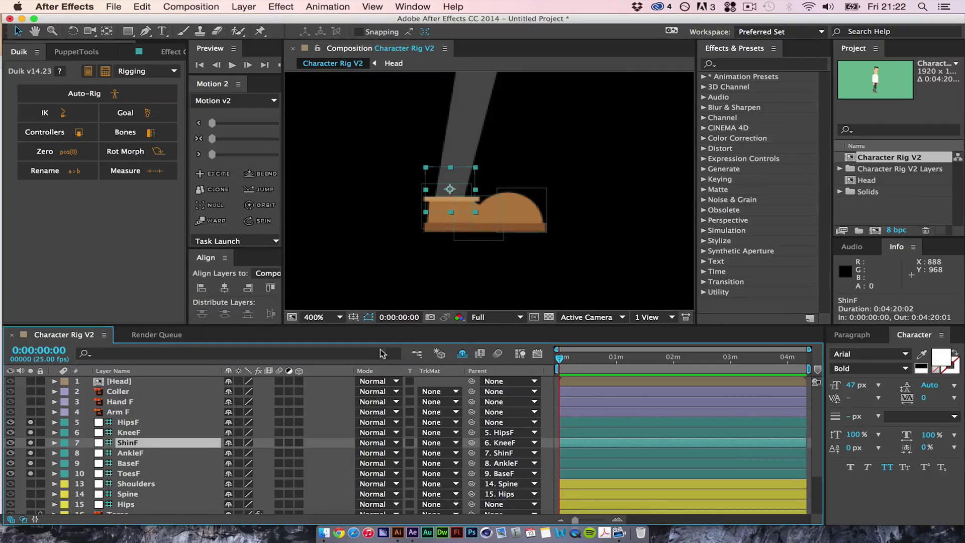
pyautogui.click(77, 139)
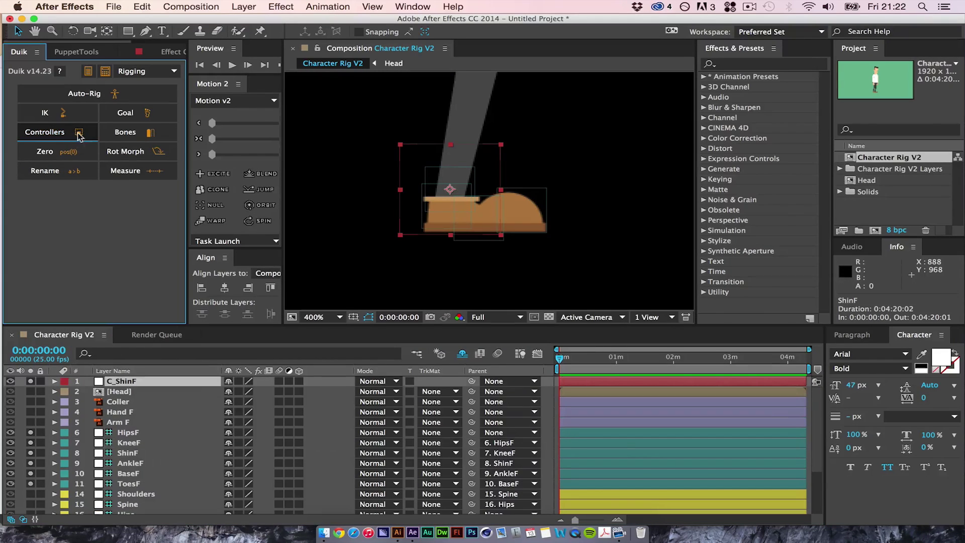
pyautogui.moveTo(125, 384); pyautogui.dragTo(129, 432)
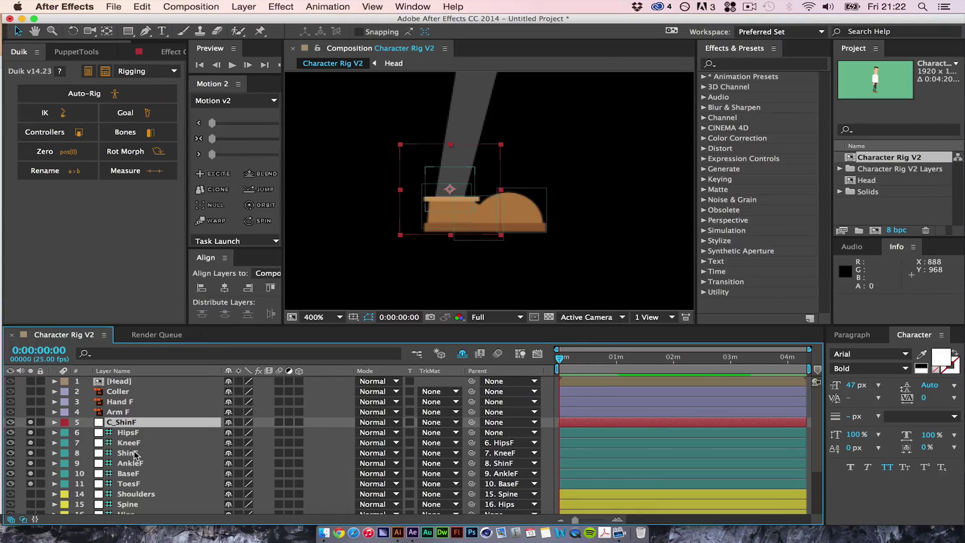
# Step: Create Duik IK on ShinF, KneeF, HipsF and C_ShinF with the > orientation and both the FK-on-IK and stretch controllers enabled
pyautogui.click(134, 454)
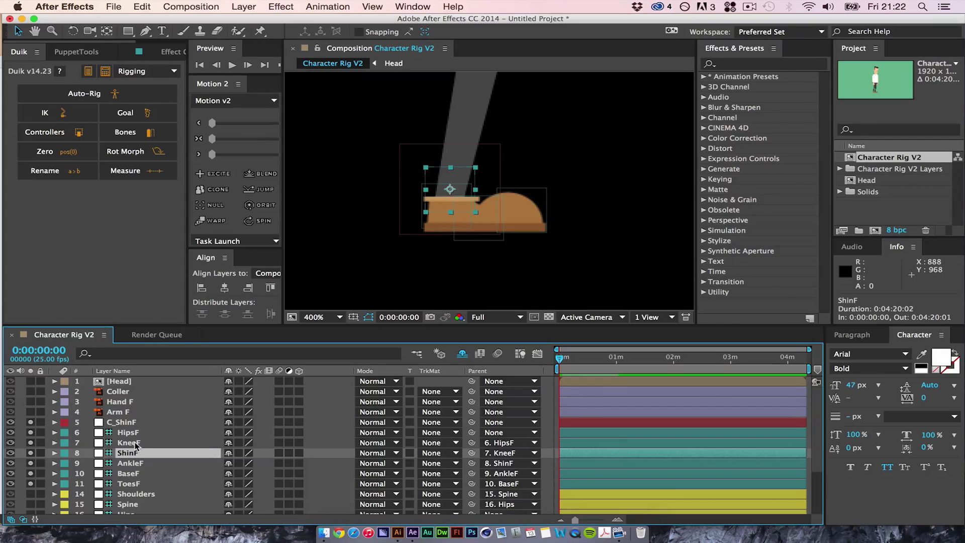
pyautogui.keyDown('shift'); pyautogui.click(137, 444); pyautogui.keyUp('shift')
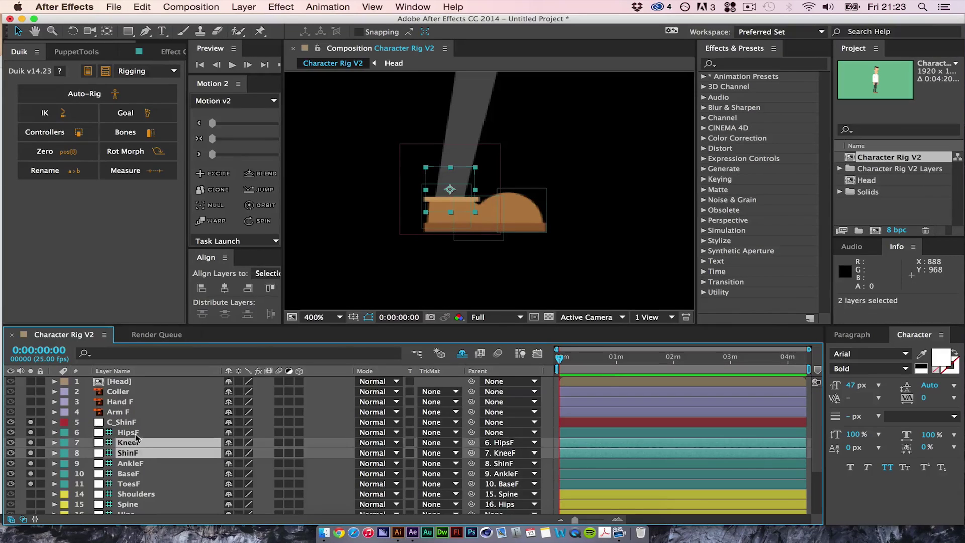
pyautogui.keyDown('shift'); pyautogui.click(136, 433); pyautogui.keyUp('shift')
pyautogui.keyDown('shift'); pyautogui.click(134, 423); pyautogui.keyUp('shift')
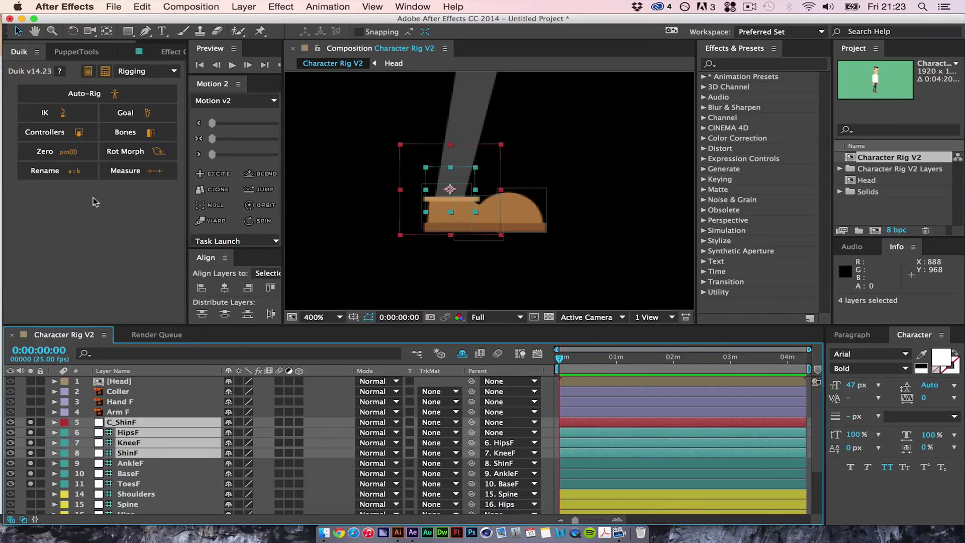
pyautogui.click(75, 114)
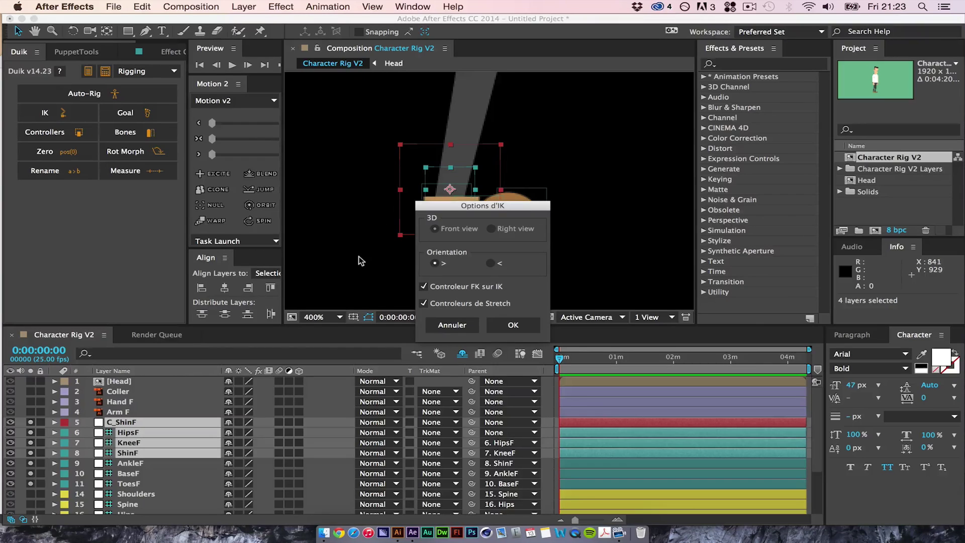
pyautogui.click(514, 325)
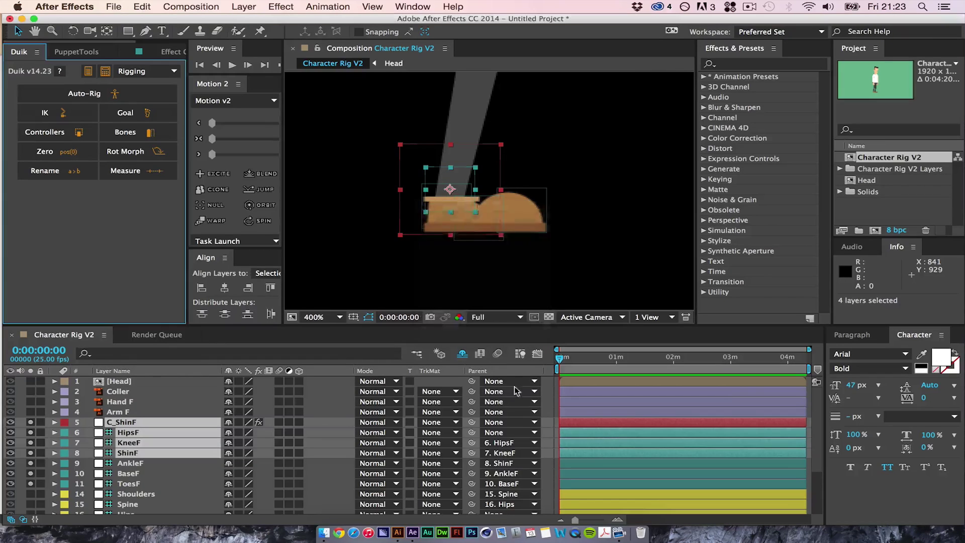
# Step: Test the leg's IK by moving the C_ShinF controller upward twice, undoing each move
pyautogui.press(',')
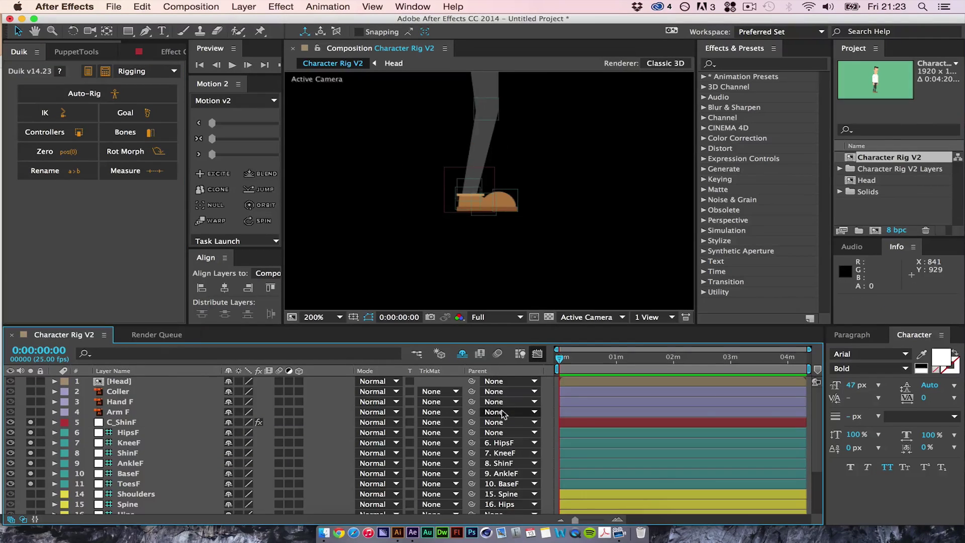
pyautogui.moveTo(560, 178); pyautogui.dragTo(561, 228)
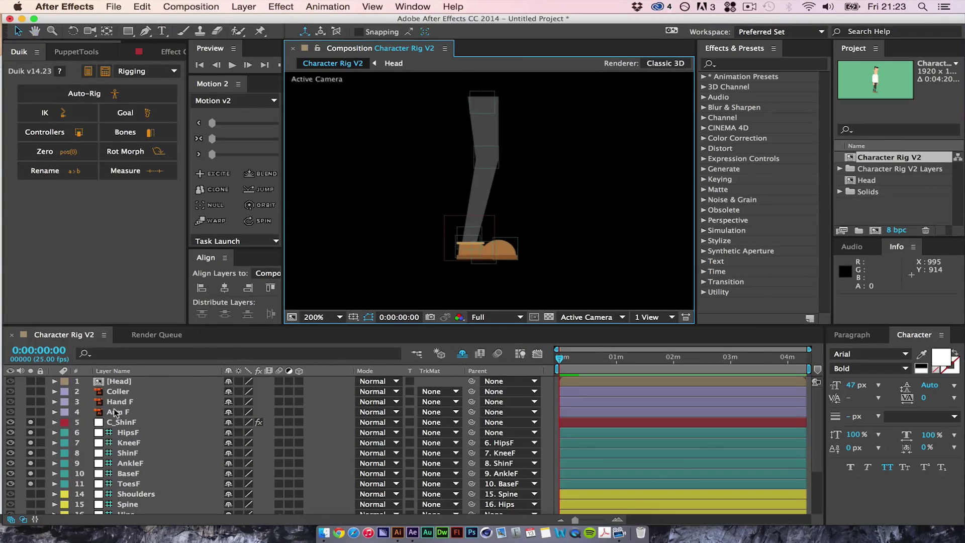
pyautogui.click(130, 426)
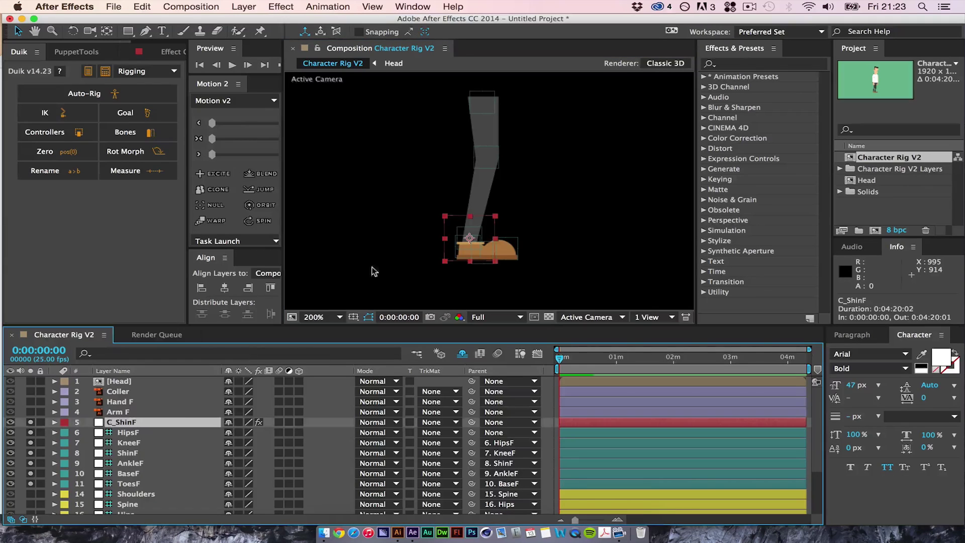
pyautogui.moveTo(486, 222); pyautogui.dragTo(471, 162)
pyautogui.press('super+z')
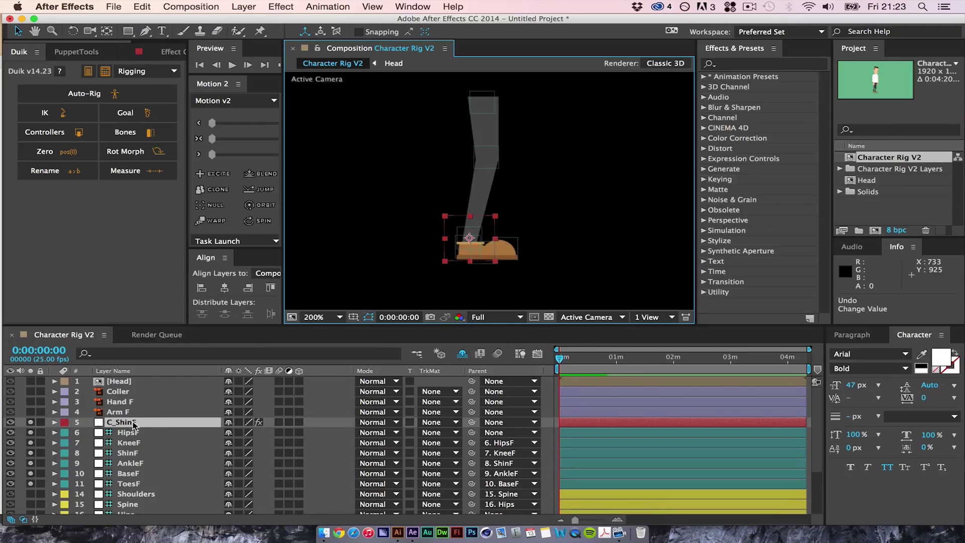
pyautogui.moveTo(478, 230); pyautogui.dragTo(472, 100)
pyautogui.press('super+z')
# Step: Test the shoe's bend by moving the ToesF bone down and back toward the heel, and undo the move
pyautogui.scroll(2, 484, 249)
pyautogui.press('v')
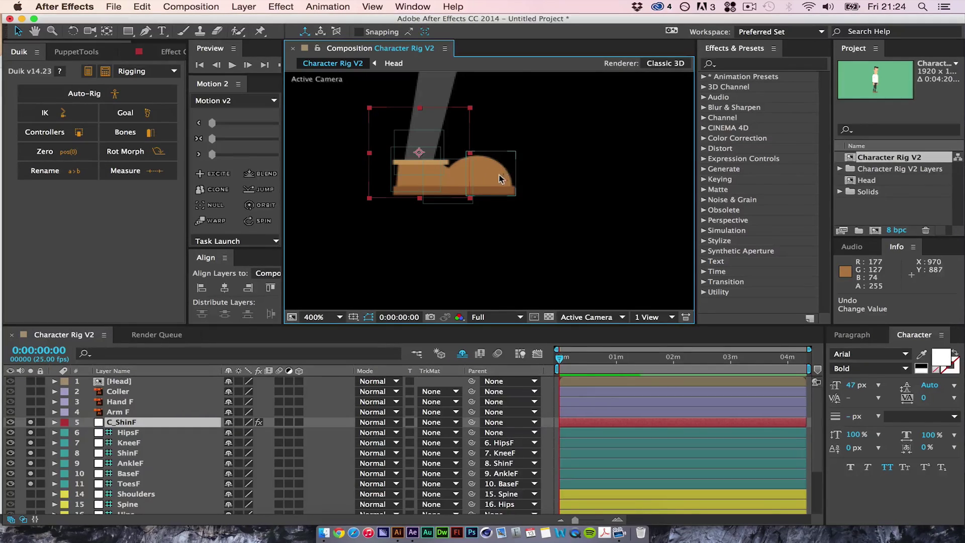
pyautogui.click(134, 432)
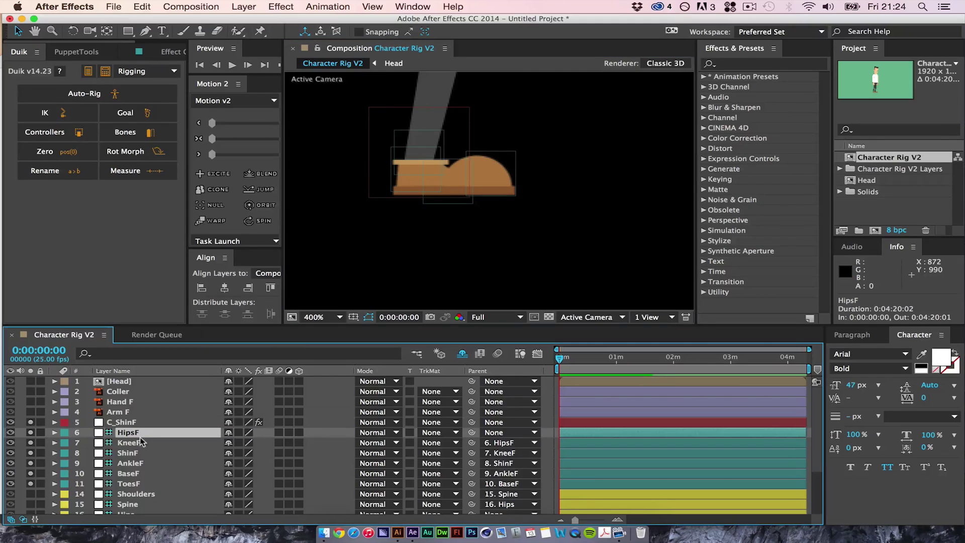
pyautogui.click(139, 484)
pyautogui.moveTo(505, 157); pyautogui.dragTo(494, 179)
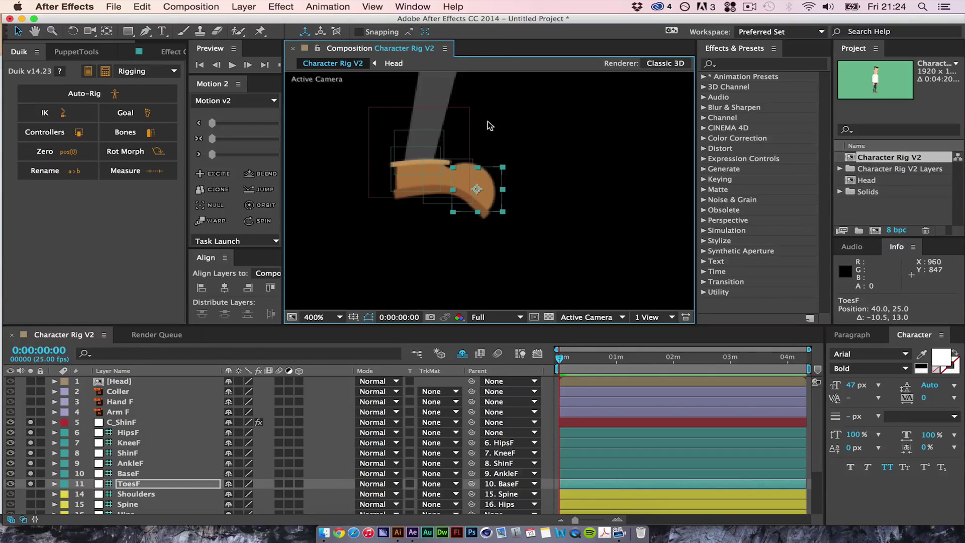
pyautogui.hotkey('ctrl', 'z')
# Step: Turn off solo for C_ShinF, all front leg and shoe bones, and the shy Shoe F and Leg F layers, and hide the shy layers again
pyautogui.press('/')
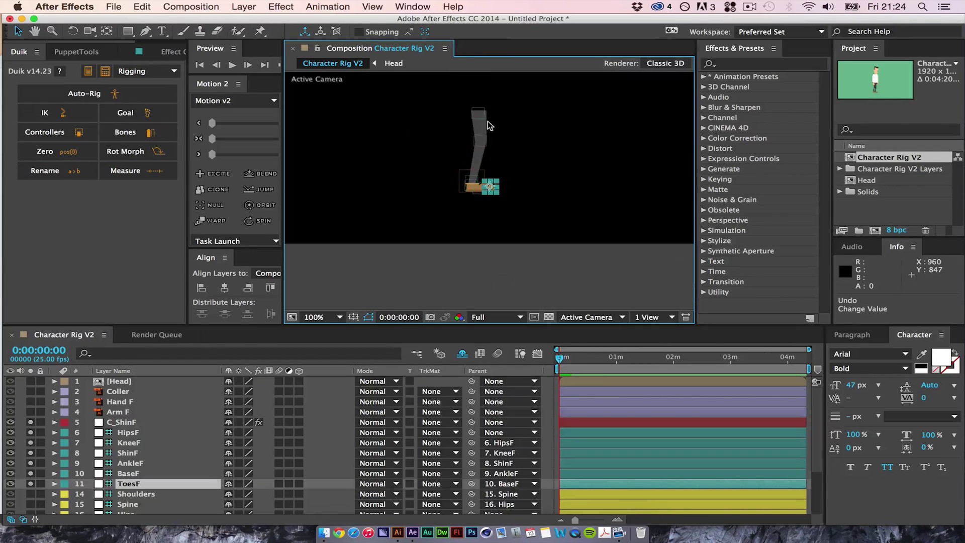
pyautogui.press('.')
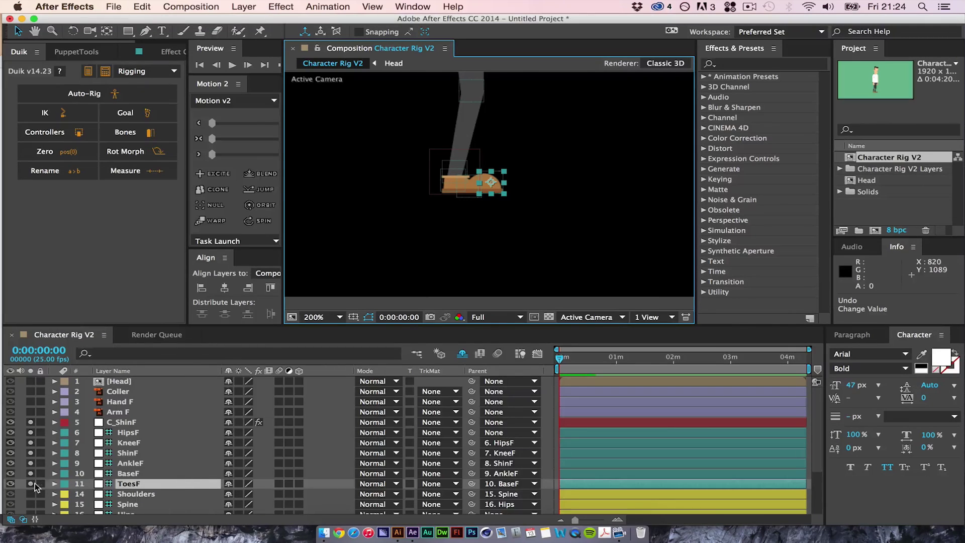
pyautogui.moveTo(31, 484); pyautogui.dragTo(31, 422)
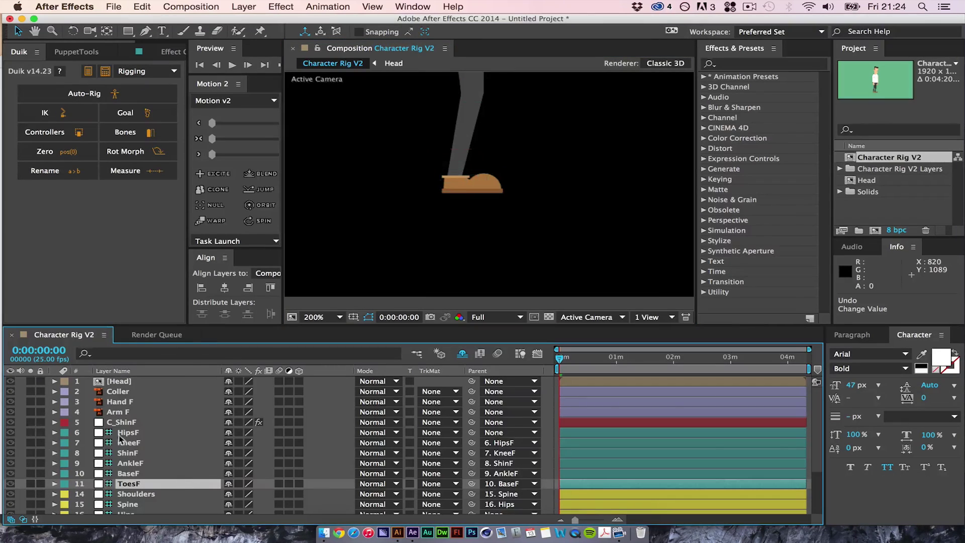
pyautogui.click(462, 353)
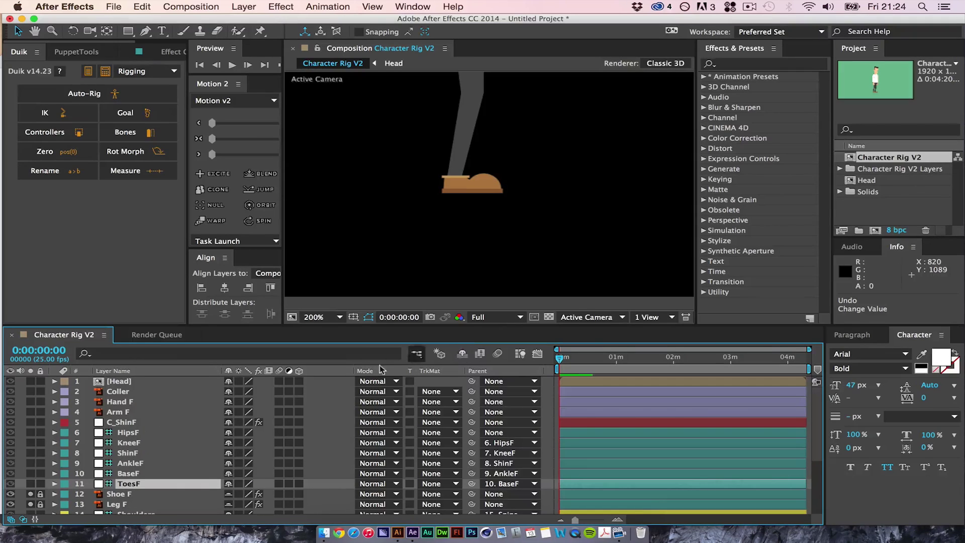
pyautogui.click(31, 494)
pyautogui.click(31, 504)
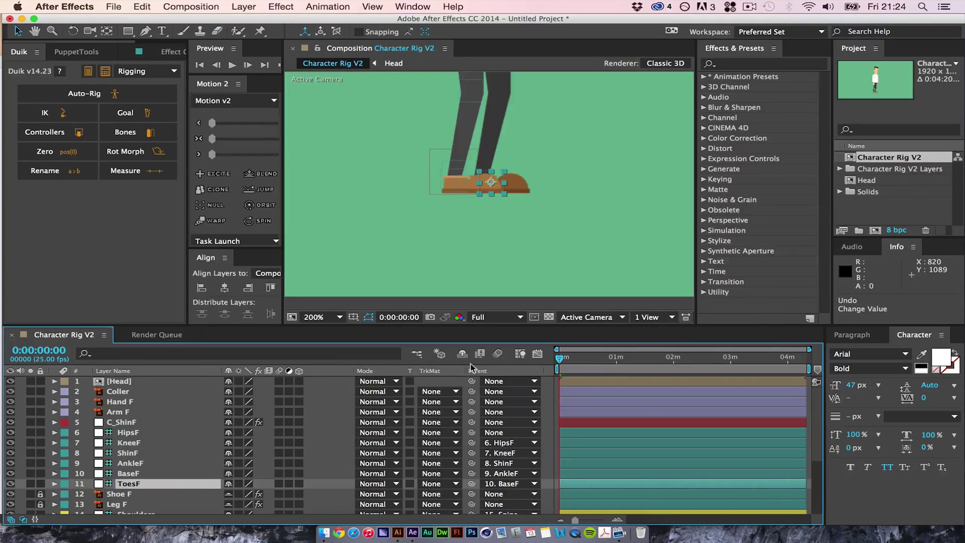
pyautogui.click(462, 354)
pyautogui.press(',')
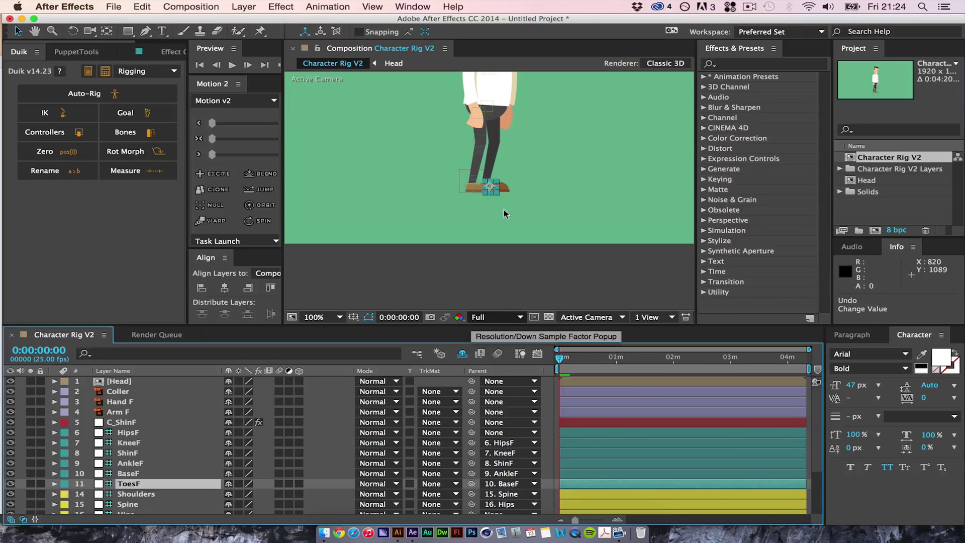
pyautogui.press('space')
pyautogui.moveTo(496, 171); pyautogui.dragTo(502, 234)
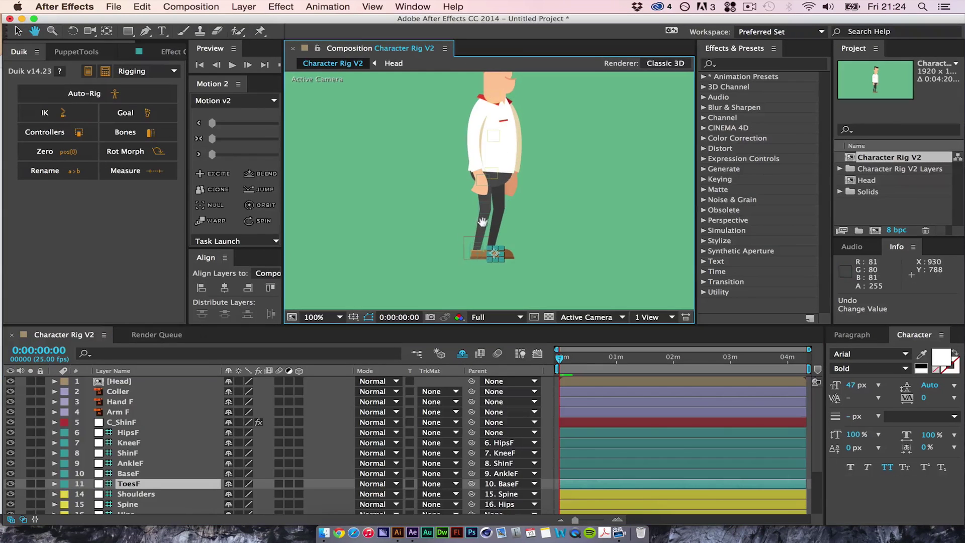
# Step: Change the label colour of the C_ShinF controller to Cyan
pyautogui.moveTo(502, 173); pyautogui.dragTo(509, 146)
pyautogui.scroll(-1, 160, 435)
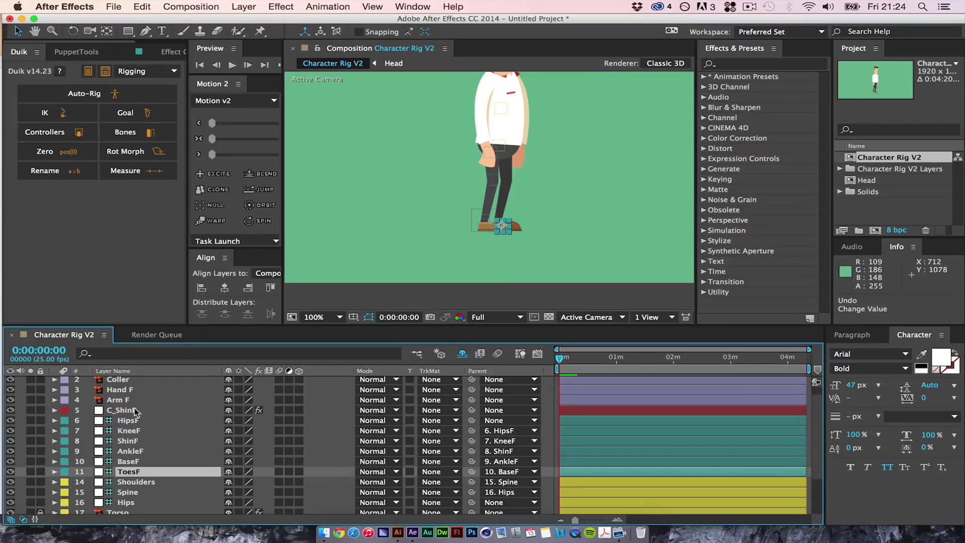
pyautogui.click(65, 411)
pyautogui.click(64, 409)
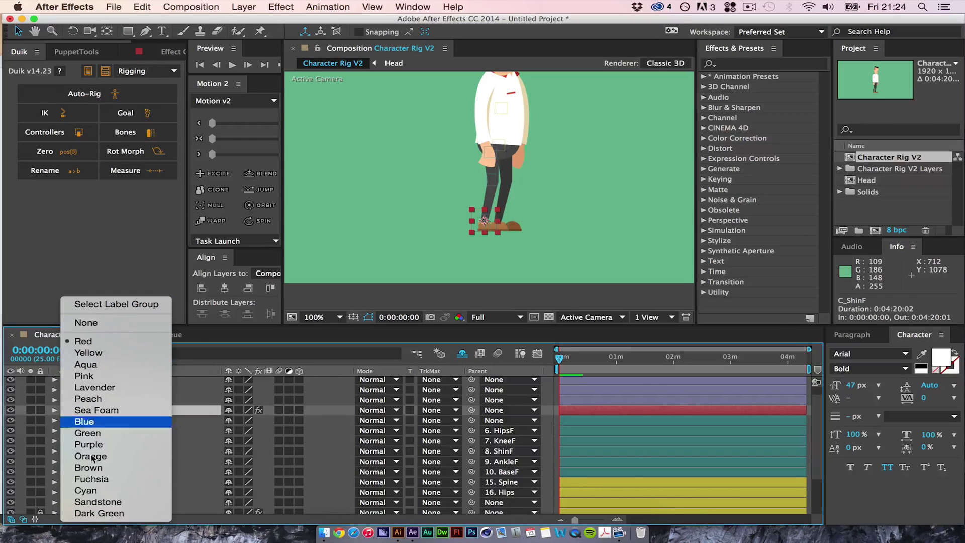
pyautogui.click(95, 493)
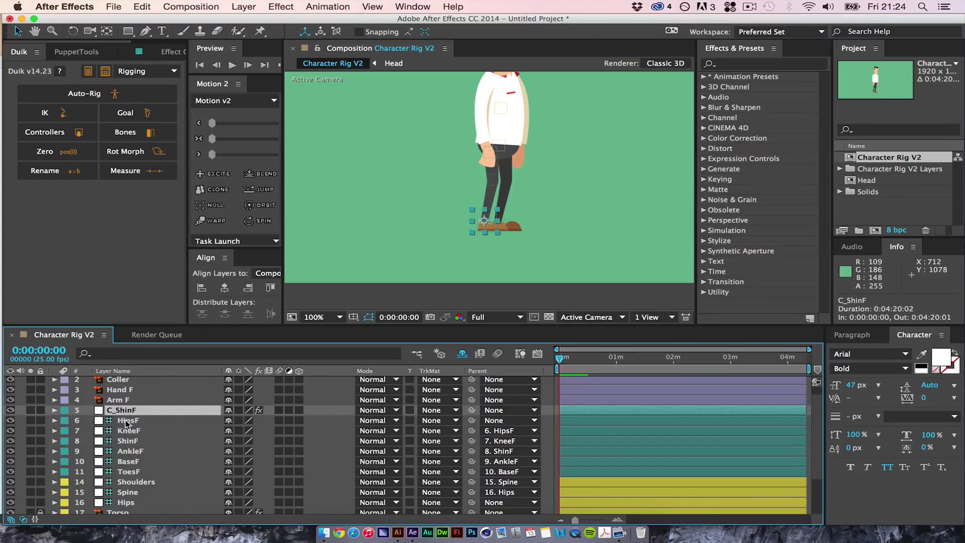
# Step: Try renaming the C_ShinF controller to Leg Controller F, dismiss the warning and undo the rename
pyautogui.click(133, 421)
pyautogui.click(132, 411)
pyautogui.press('Return')
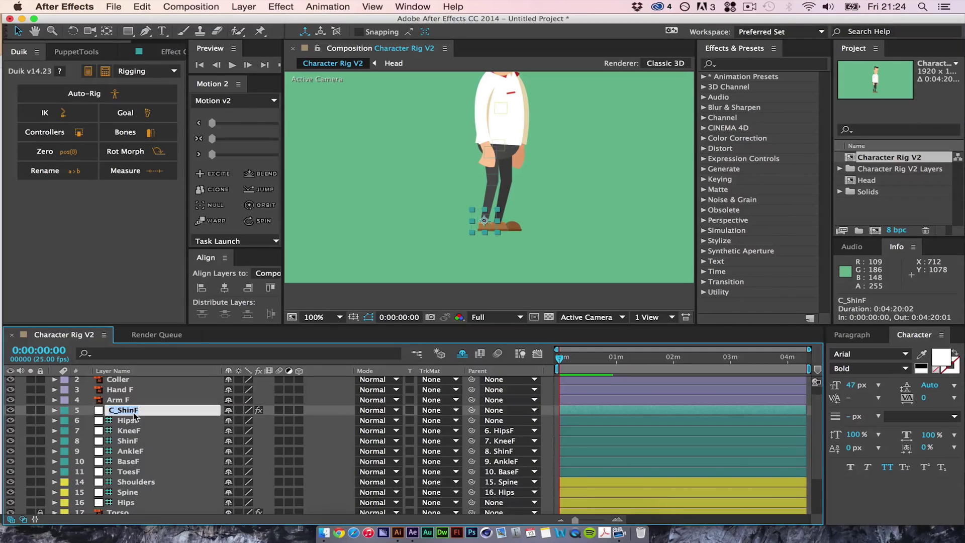
pyautogui.write('eg Controller F')
pyautogui.press('Return')
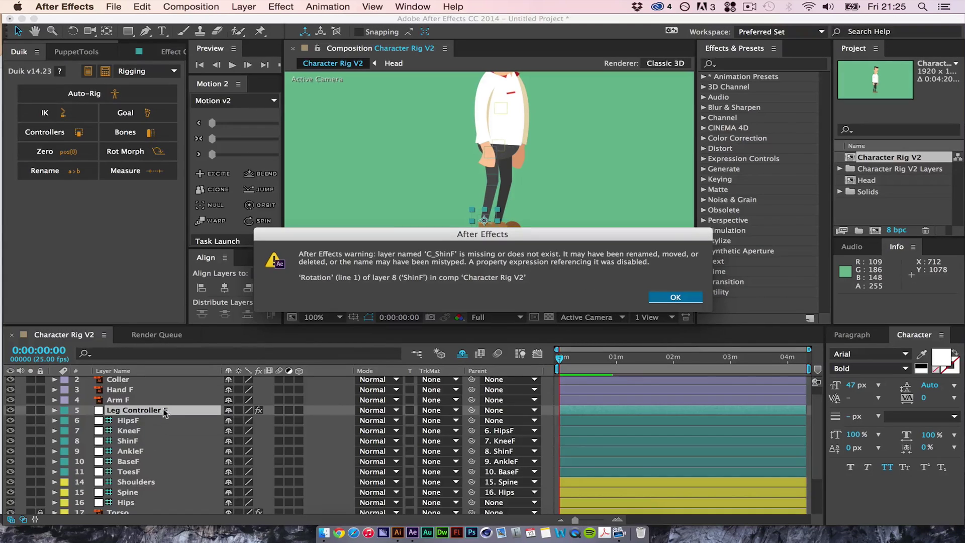
pyautogui.click(675, 298)
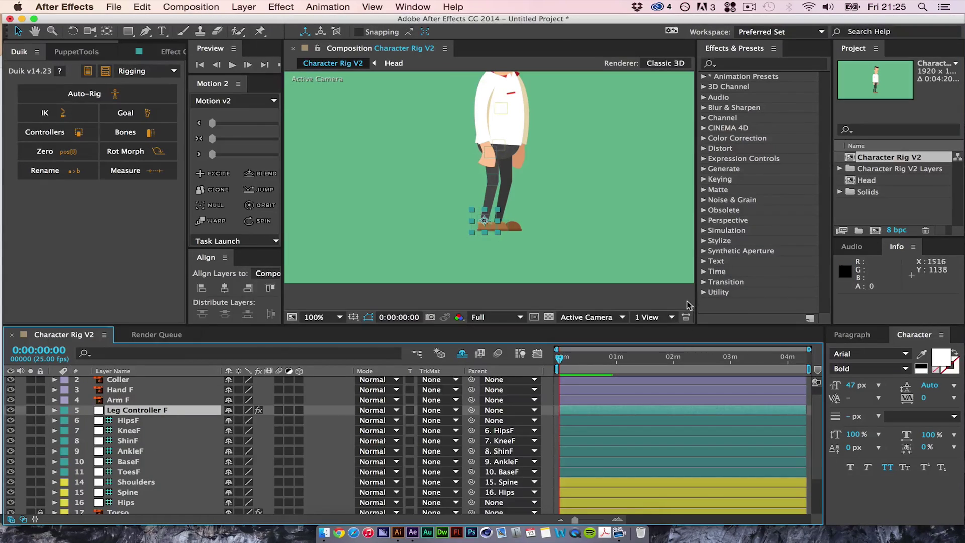
pyautogui.press('super+z')
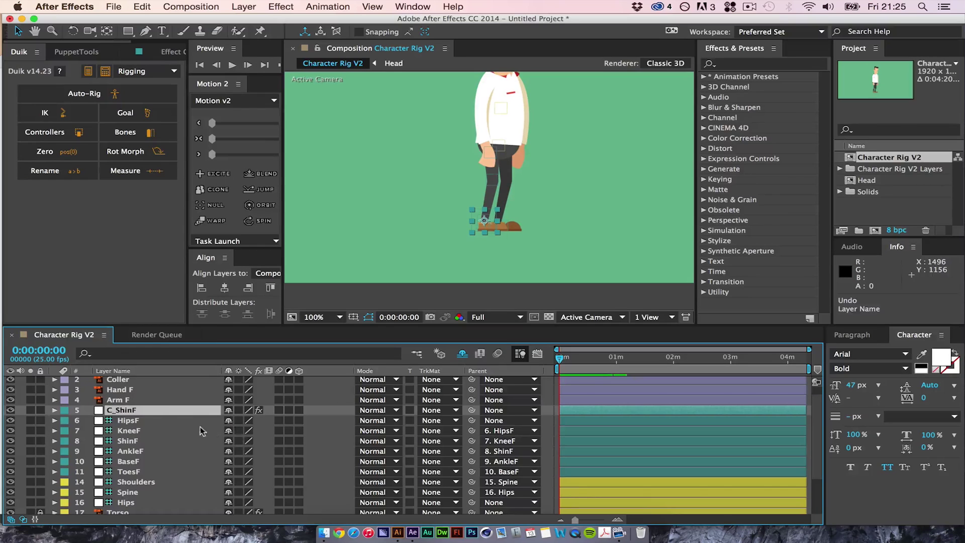
# Step: Test the front leg by moving the C_ShinF controller back and up to about 793, 815, and undo the move
pyautogui.click(196, 410)
pyautogui.click(492, 212)
pyautogui.moveTo(492, 211); pyautogui.dragTo(457, 192)
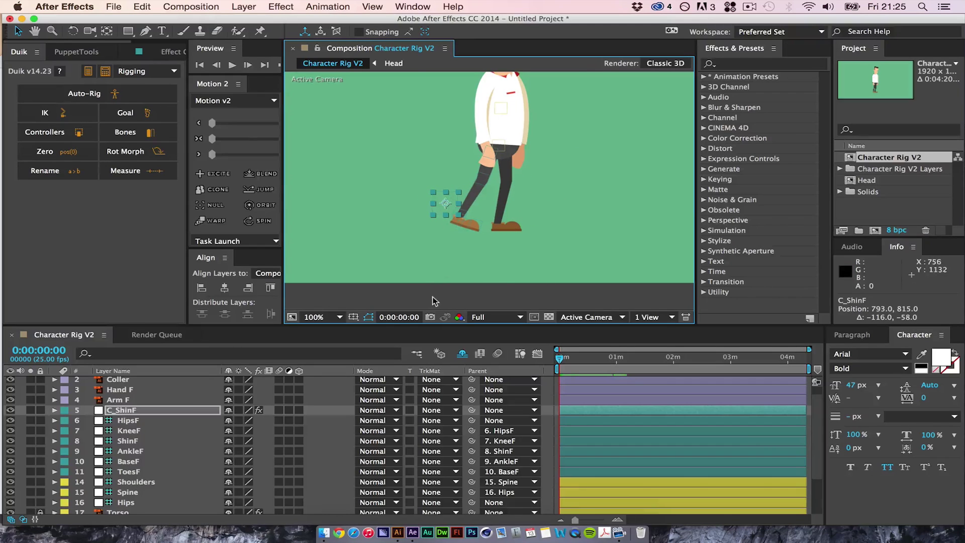
pyautogui.press('super+z')
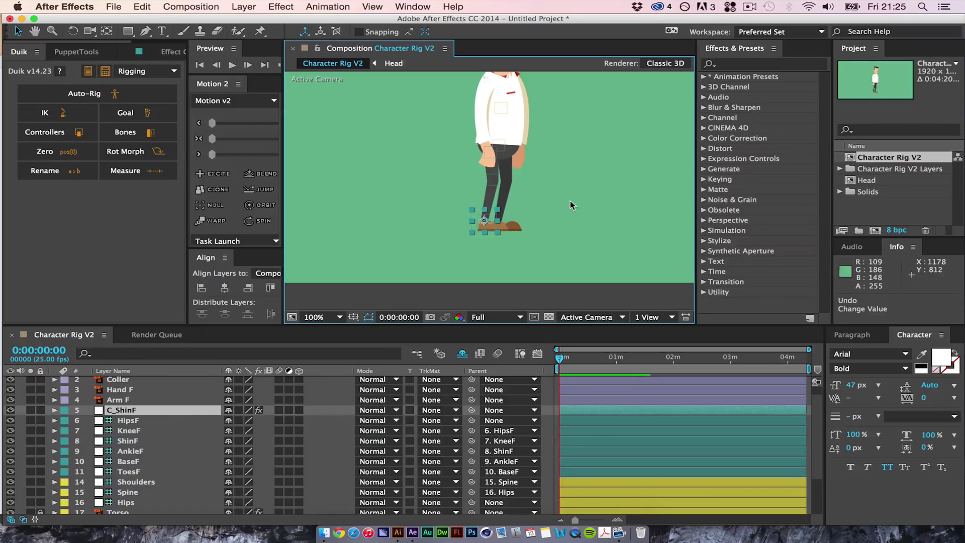
pyautogui.click(750, 6)
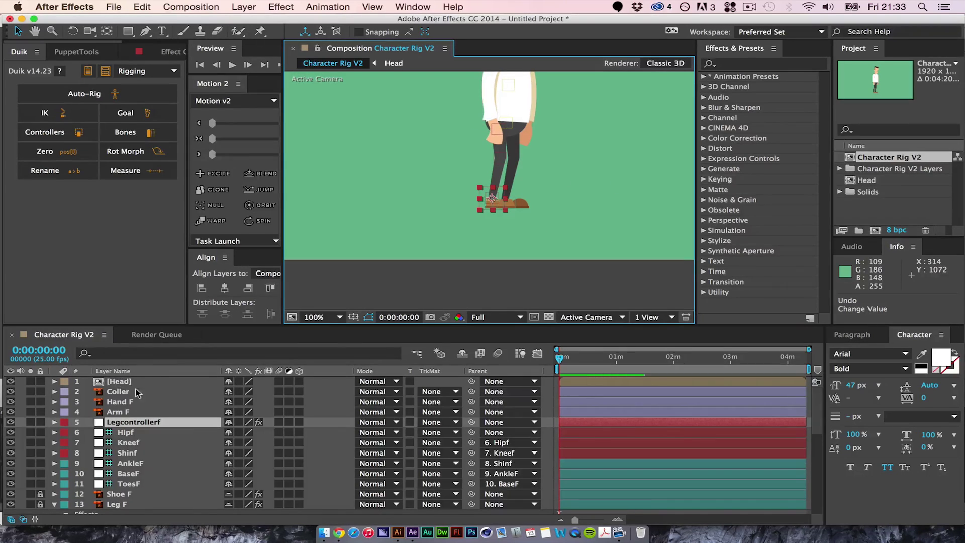
# Step: Set the label colour of Legcontrollerf, Hipf, Kneef and Shinf to Cyan and clear the selection
pyautogui.keyDown('shift'); pyautogui.click(134, 454); pyautogui.keyUp('shift')
pyautogui.click(65, 452)
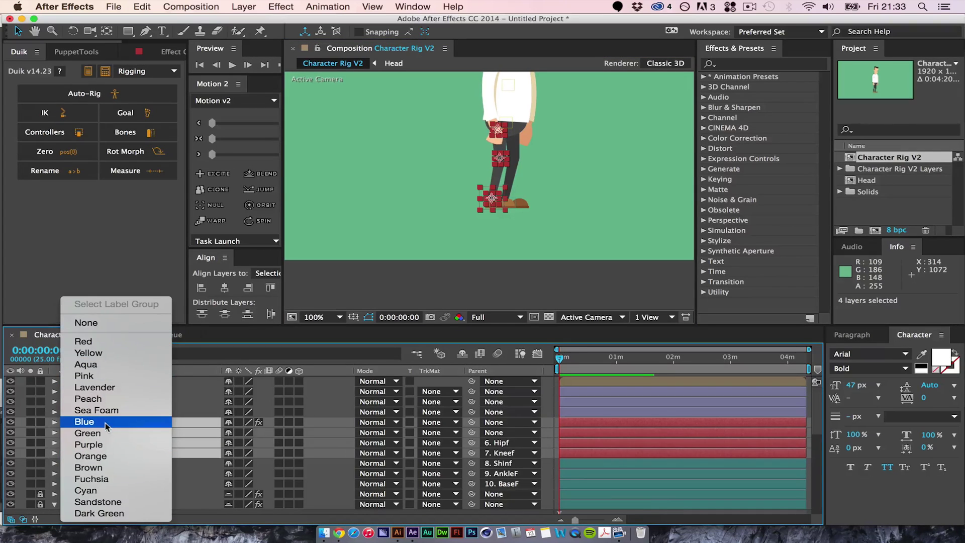
pyautogui.click(104, 490)
pyautogui.click(319, 397)
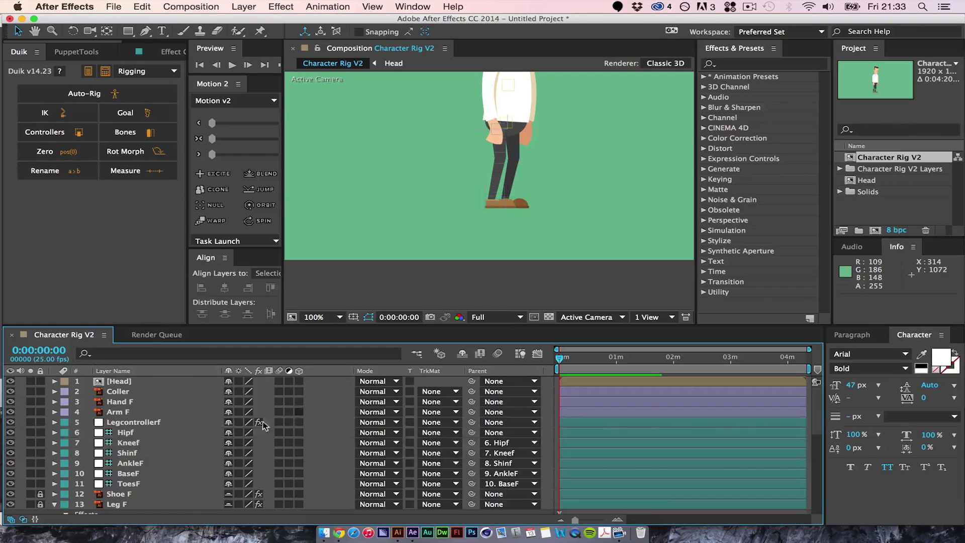
# Step: Test the front leg's reach by moving the Legcontrollerf controller back and up to about 702.5, 798
pyautogui.press('space')
pyautogui.moveTo(162, 445)
pyautogui.mouseDown()
pyautogui.moveTo(167, 434)
pyautogui.moveTo(159, 442)
pyautogui.mouseUp()
pyautogui.click(153, 422)
pyautogui.press('.')
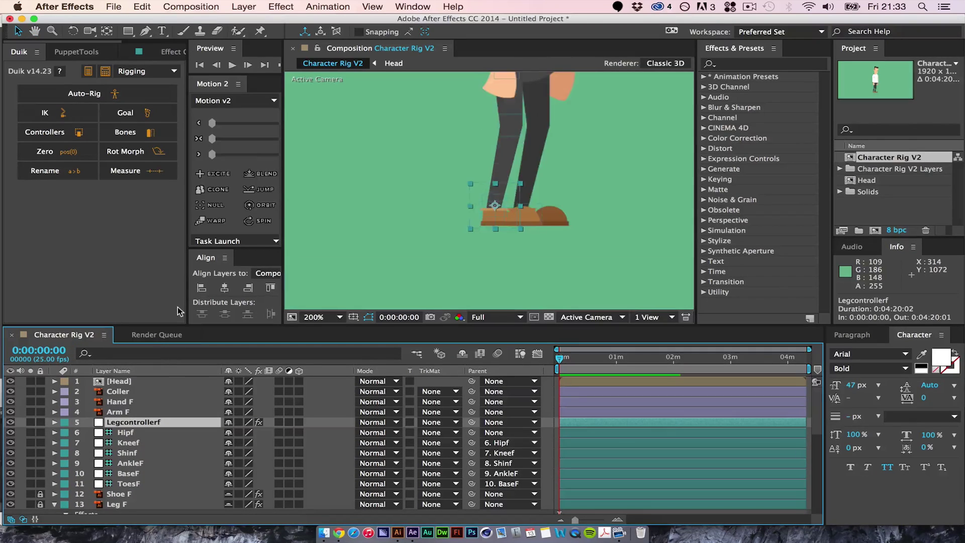
pyautogui.press('space')
pyautogui.moveTo(532, 167); pyautogui.dragTo(503, 212)
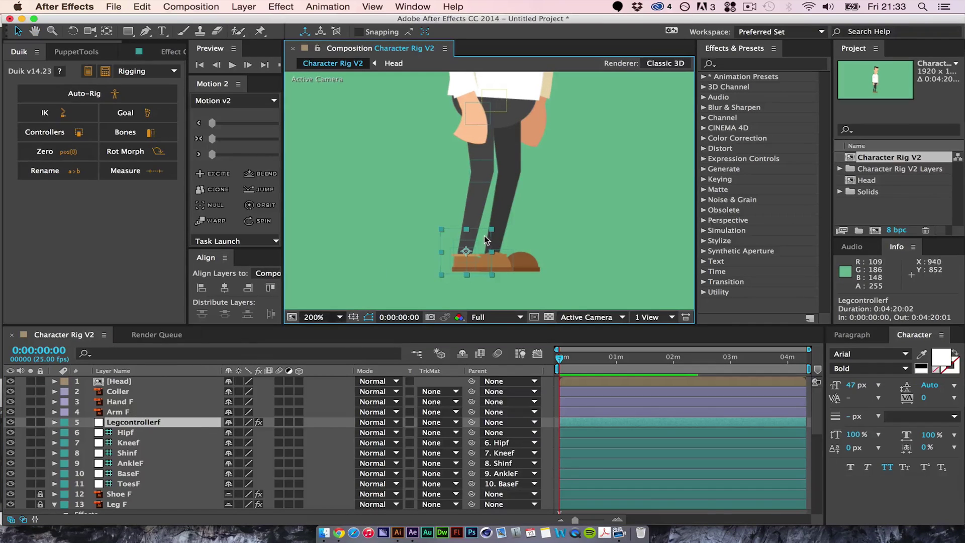
pyautogui.moveTo(484, 235); pyautogui.dragTo(547, 152)
pyautogui.press('.')
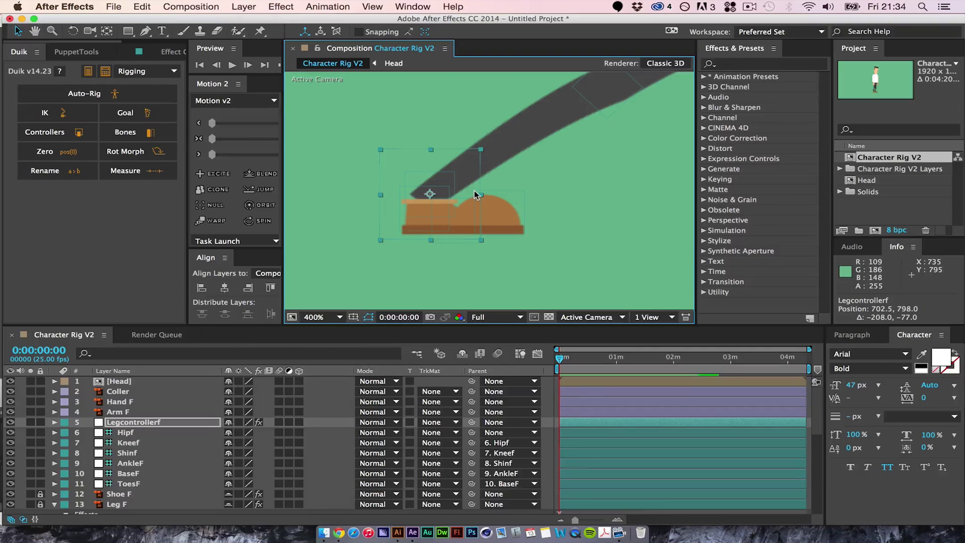
# Step: Try rotating the AnkleF bone to 38° so the shoe tilts with the raised leg
pyautogui.click(130, 462)
pyautogui.press('r')
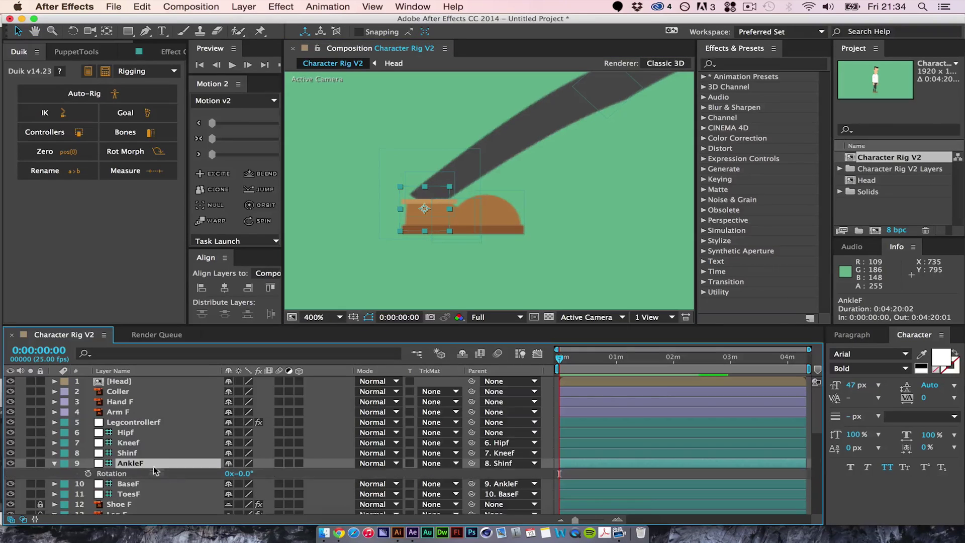
pyautogui.moveTo(243, 469); pyautogui.dragTo(262, 478)
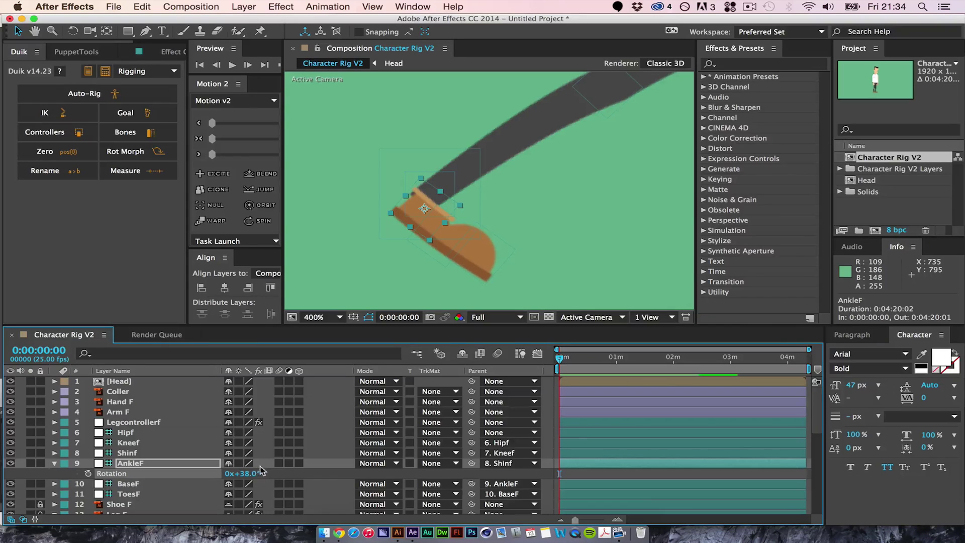
# Step: Try moving the AnkleF bone to 10.0, 23.5 against the trouser end, and undo the ankle and leg controller test changes
pyautogui.press('p')
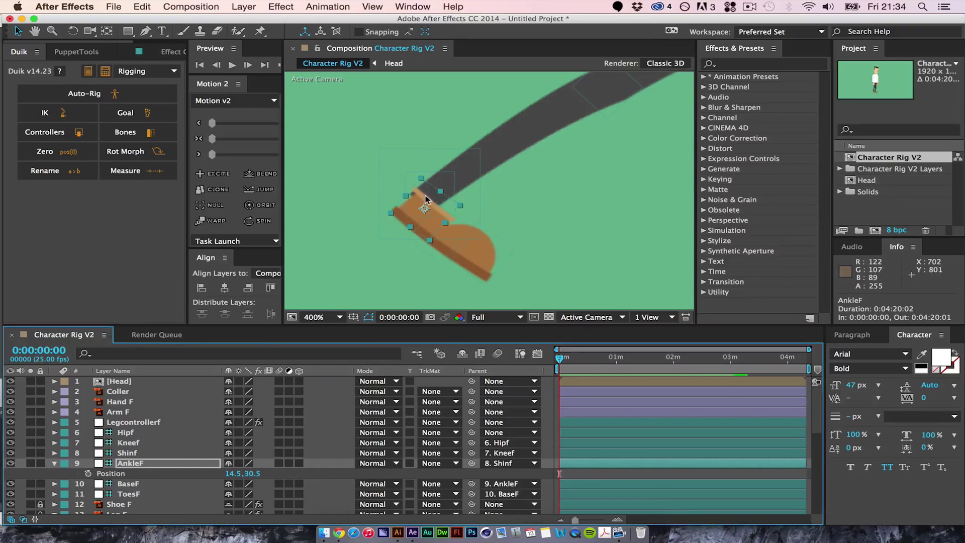
pyautogui.moveTo(425, 198); pyautogui.dragTo(419, 189)
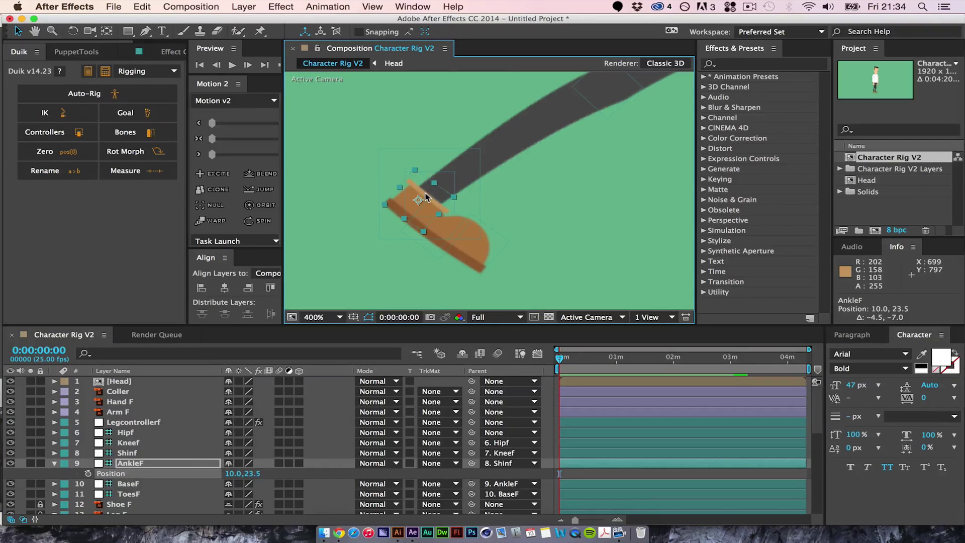
pyautogui.press(',')
pyautogui.press(',')
pyautogui.press('.')
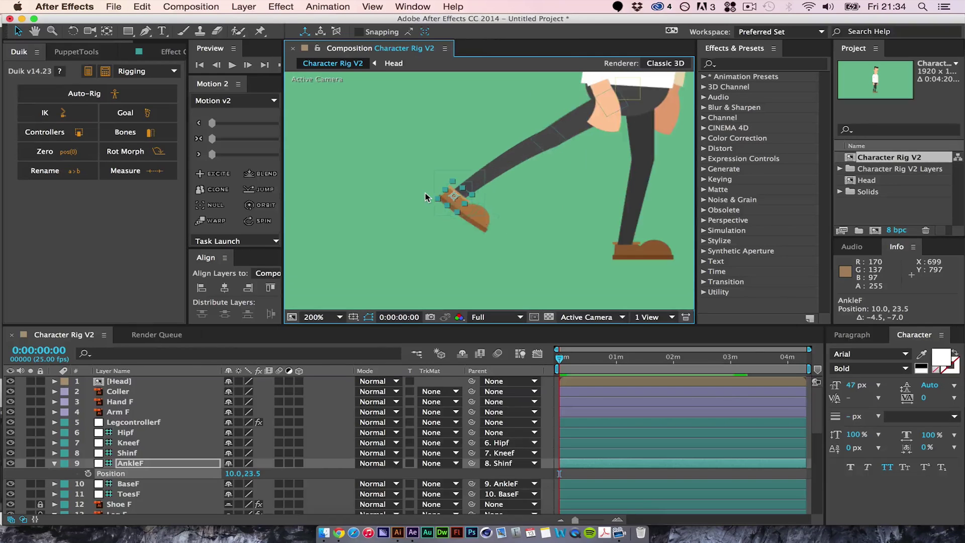
pyautogui.click(425, 196)
pyautogui.press('cmd+z')
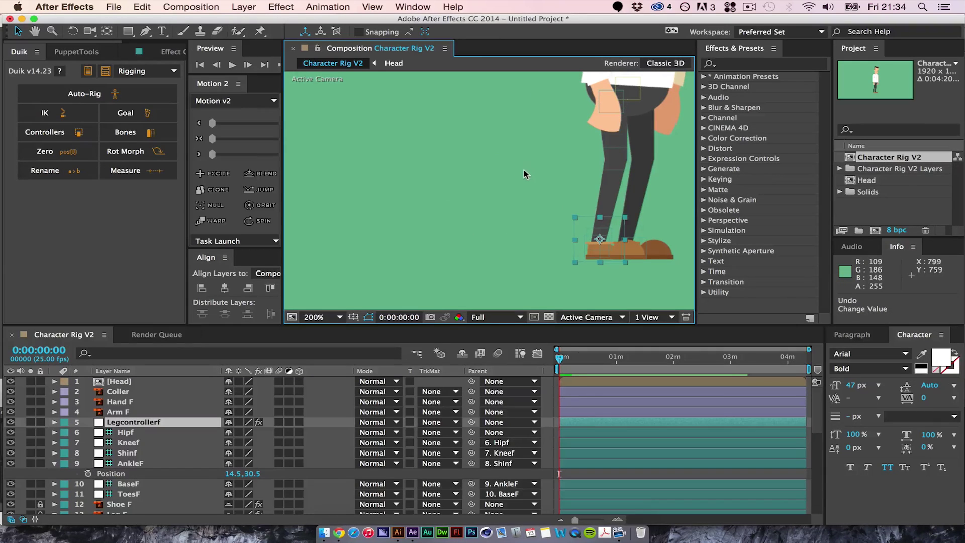
# Step: Solo the back leg layers Leg B and Shoe B, and move Shoe B above Leg B in the layer order
pyautogui.click(484, 235)
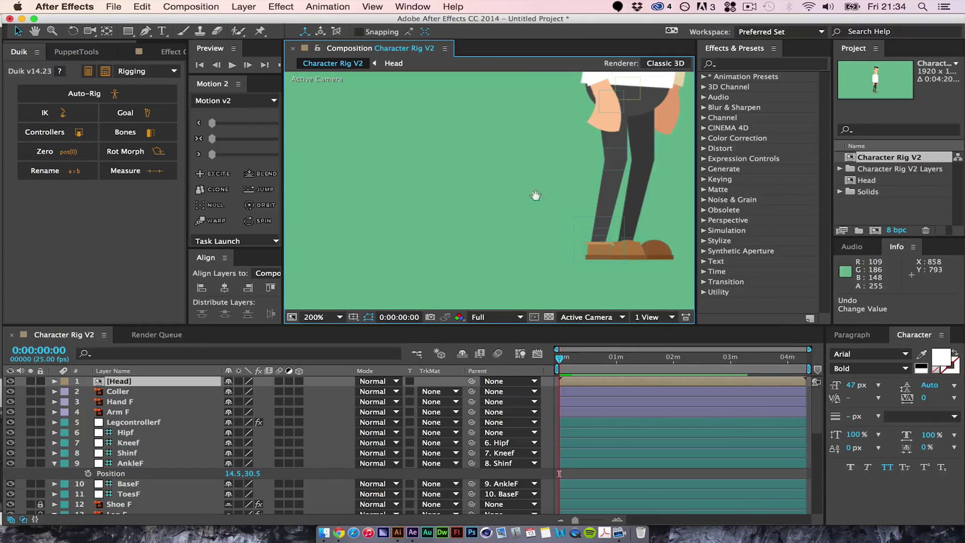
pyautogui.press('space')
pyautogui.moveTo(574, 181); pyautogui.dragTo(464, 213)
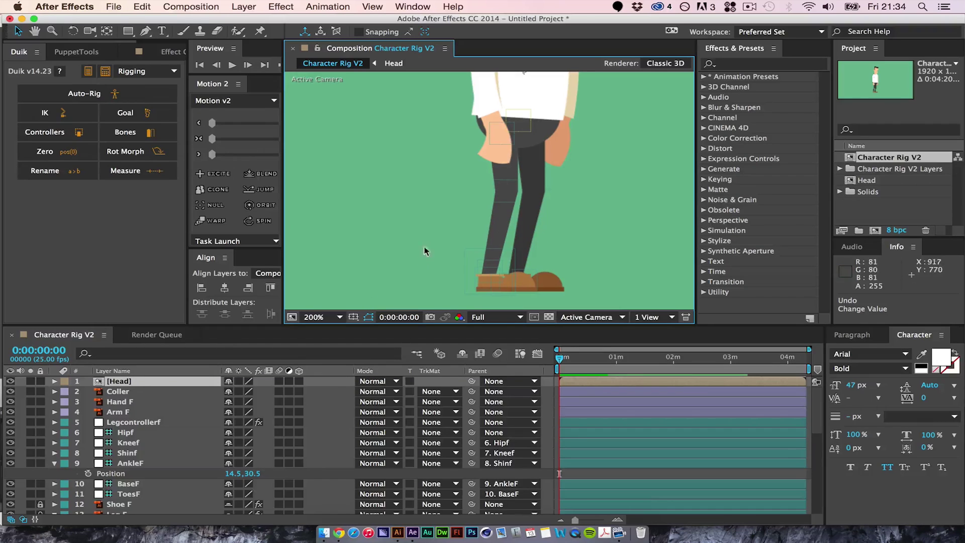
pyautogui.press('space')
pyautogui.moveTo(168, 510); pyautogui.dragTo(160, 433)
pyautogui.click(54, 418)
pyautogui.press('space')
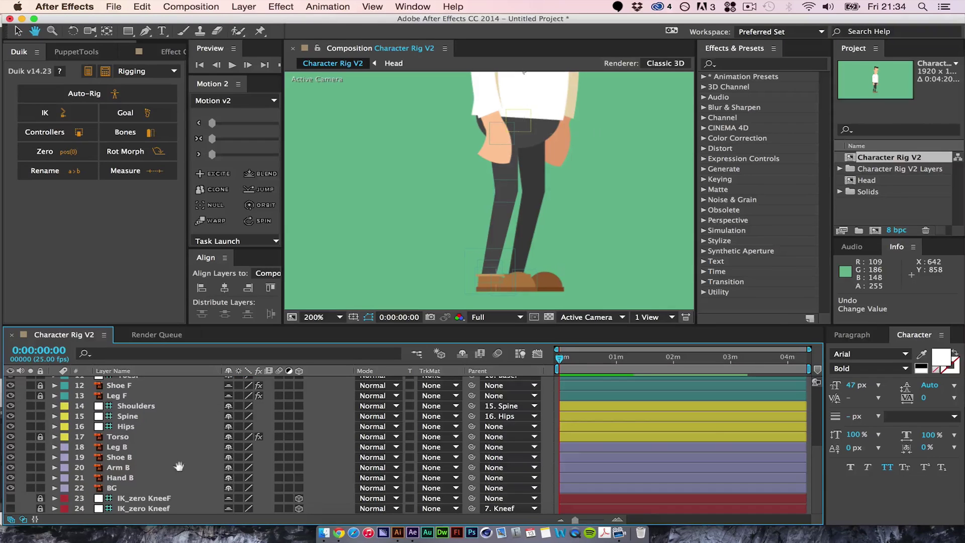
pyautogui.click(123, 449)
pyautogui.keyDown('shift'); pyautogui.click(130, 459); pyautogui.keyUp('shift')
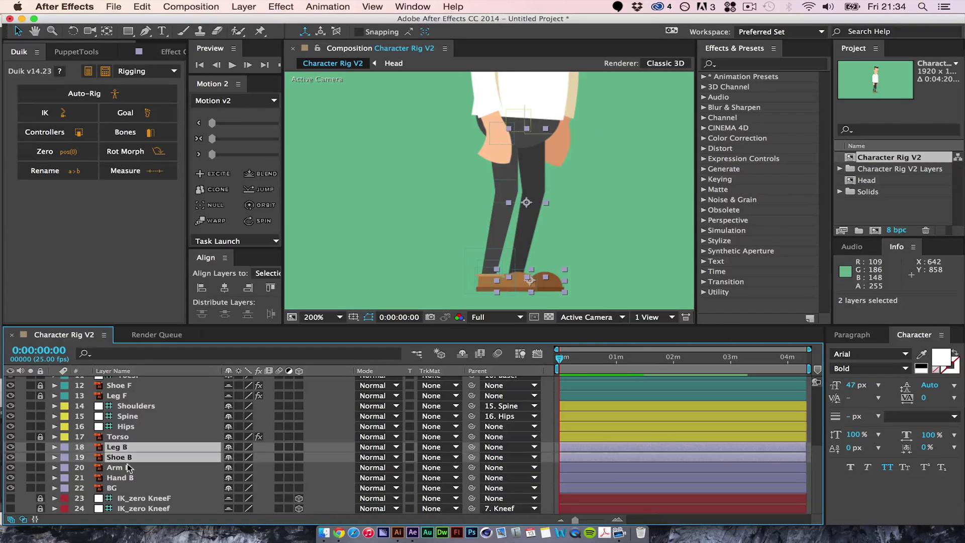
pyautogui.click(30, 457)
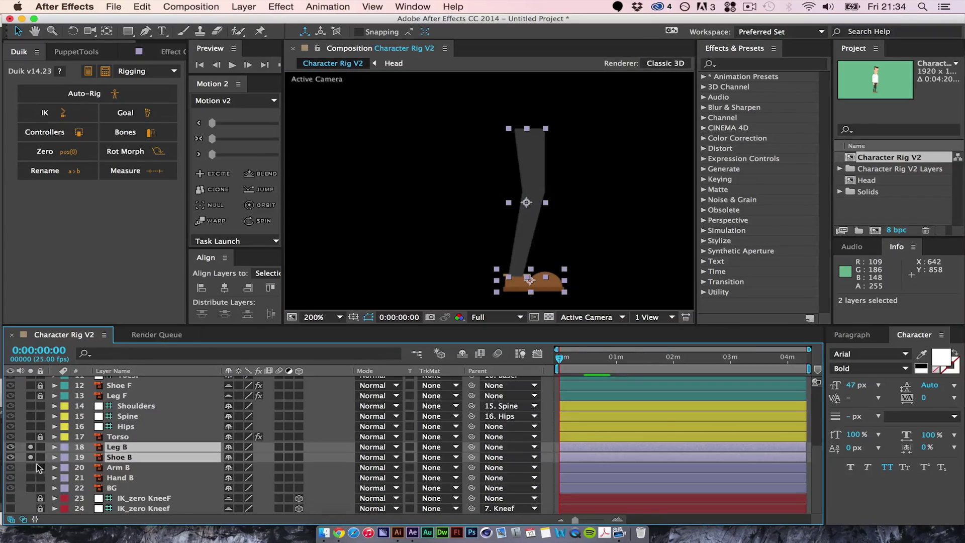
pyautogui.click(430, 251)
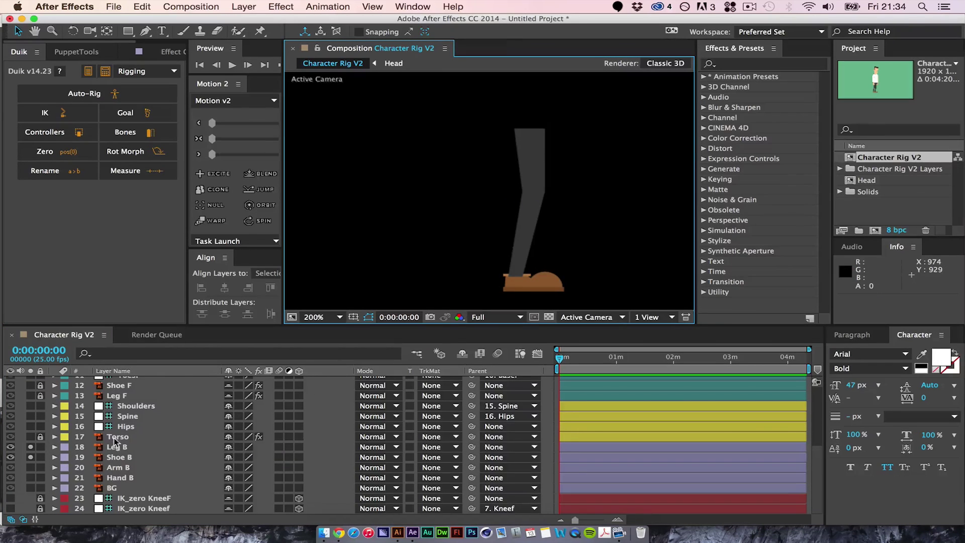
pyautogui.moveTo(125, 459); pyautogui.dragTo(129, 444)
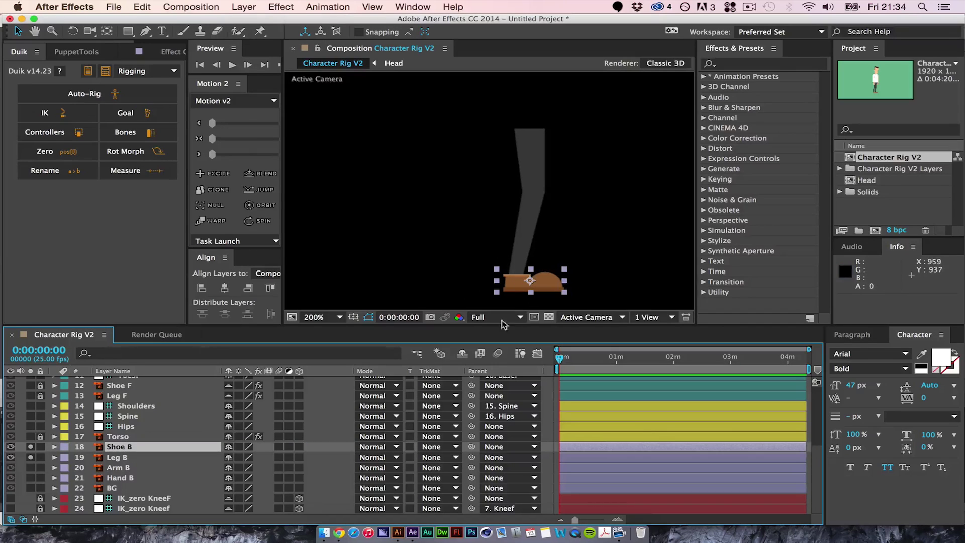
# Step: Add three puppet pins to Leg B with the Puppet Pin tool: at the hip, knee and ankle
pyautogui.click(117, 456)
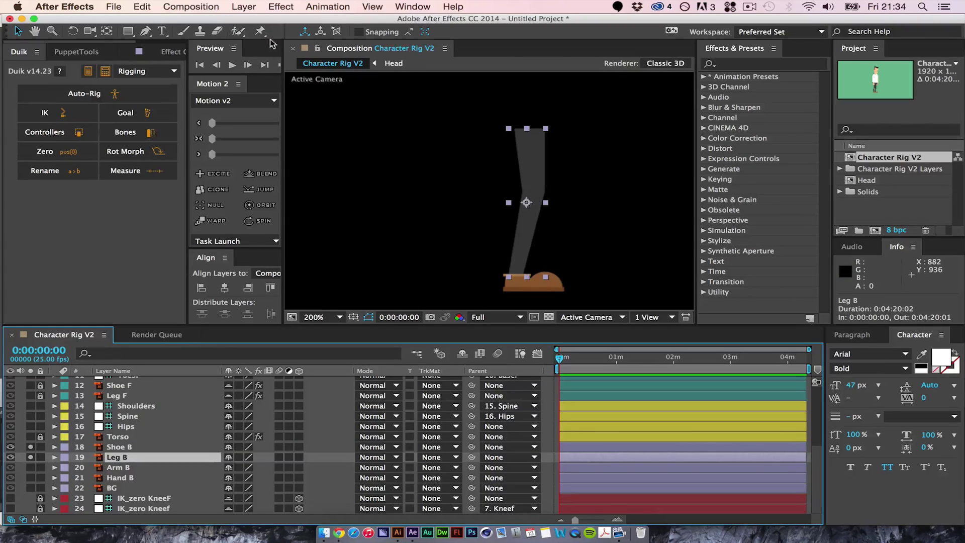
pyautogui.click(260, 30)
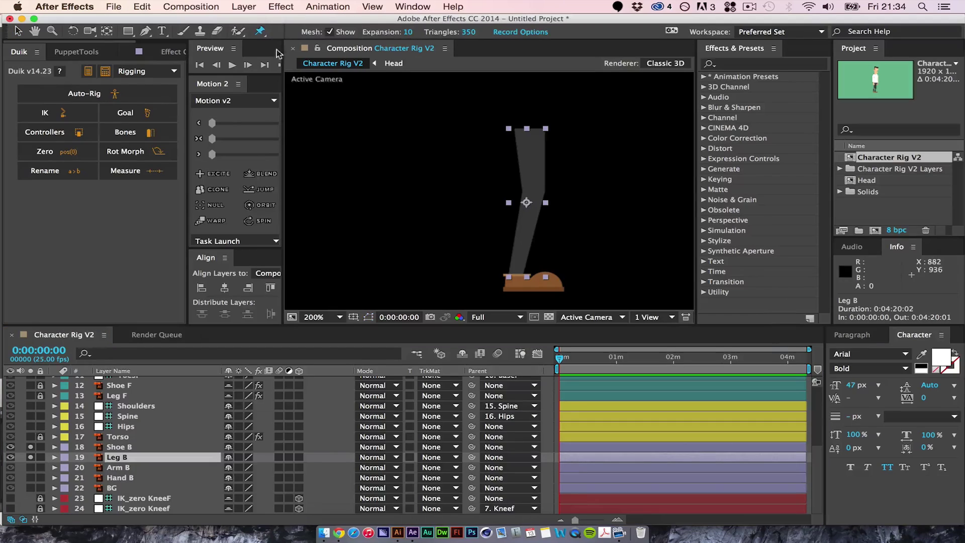
pyautogui.click(529, 133)
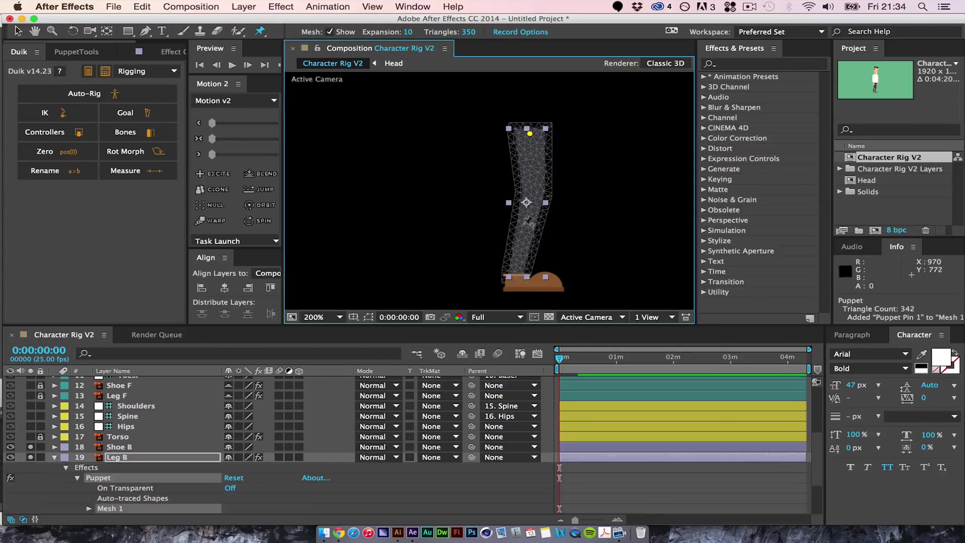
pyautogui.click(532, 192)
pyautogui.click(515, 270)
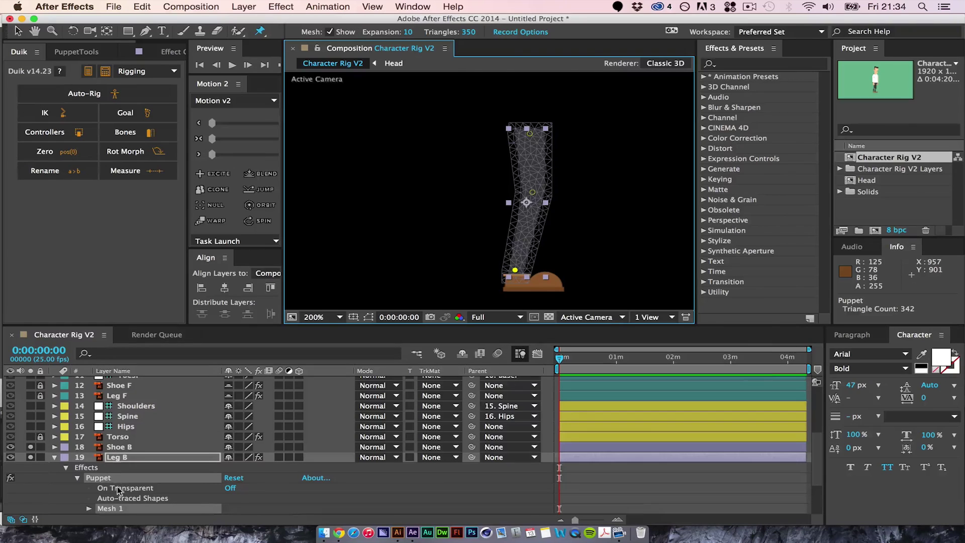
# Step: Create Duik bones from Puppet Pin 1, 2 and 3 of Leg B's mesh
pyautogui.click(89, 508)
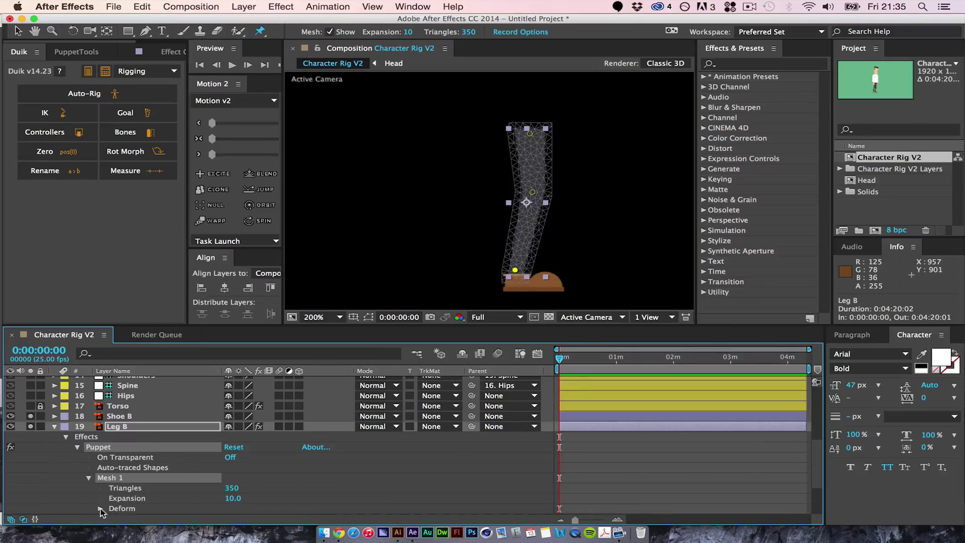
pyautogui.click(101, 508)
pyautogui.click(154, 510)
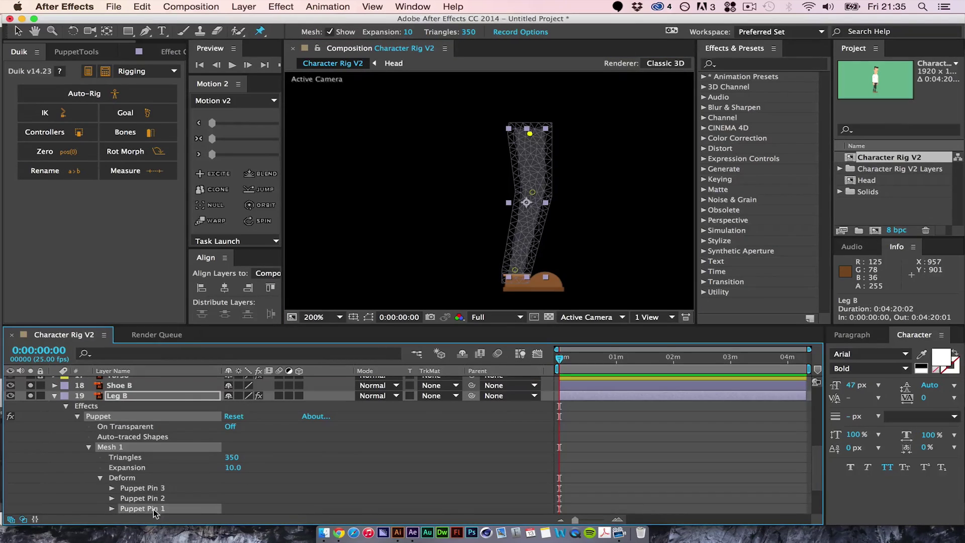
pyautogui.keyDown('shift'); pyautogui.click(156, 490); pyautogui.keyUp('shift')
pyautogui.click(126, 132)
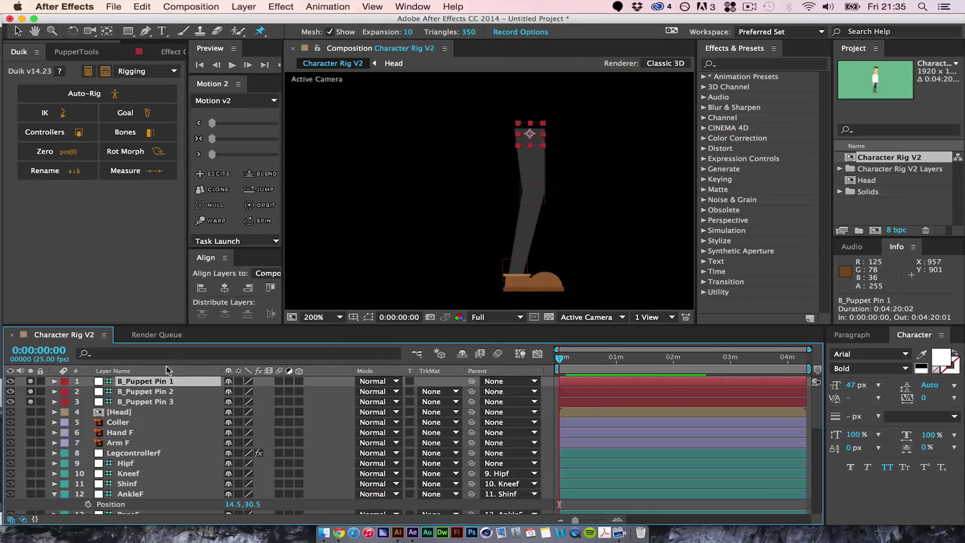
# Step: Rename the three new Leg B puppet pin bones, from hip to ankle, as HipB, KneeB and ShinB
pyautogui.press('Return')
pyautogui.write('HipB')
pyautogui.press('Return')
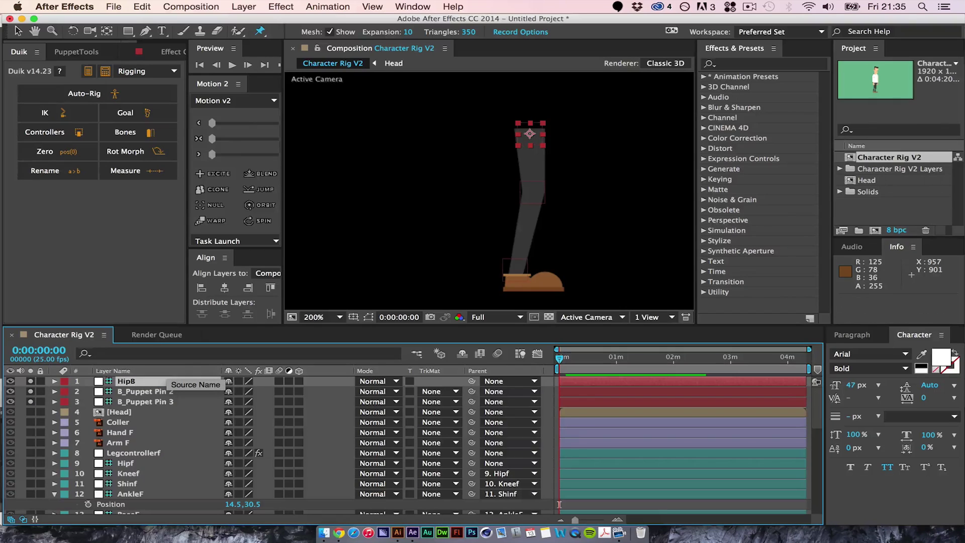
pyautogui.click(167, 387)
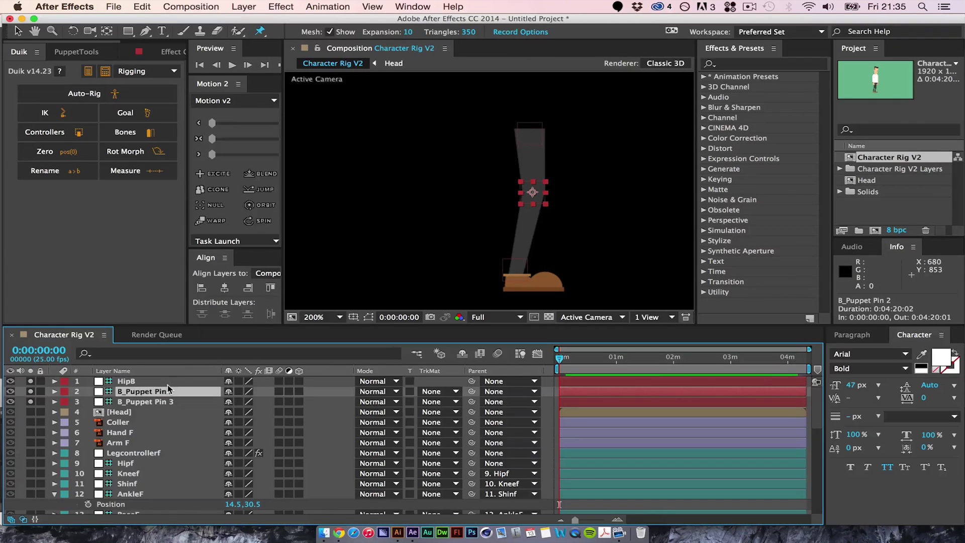
pyautogui.press('Return')
pyautogui.write('Knn')
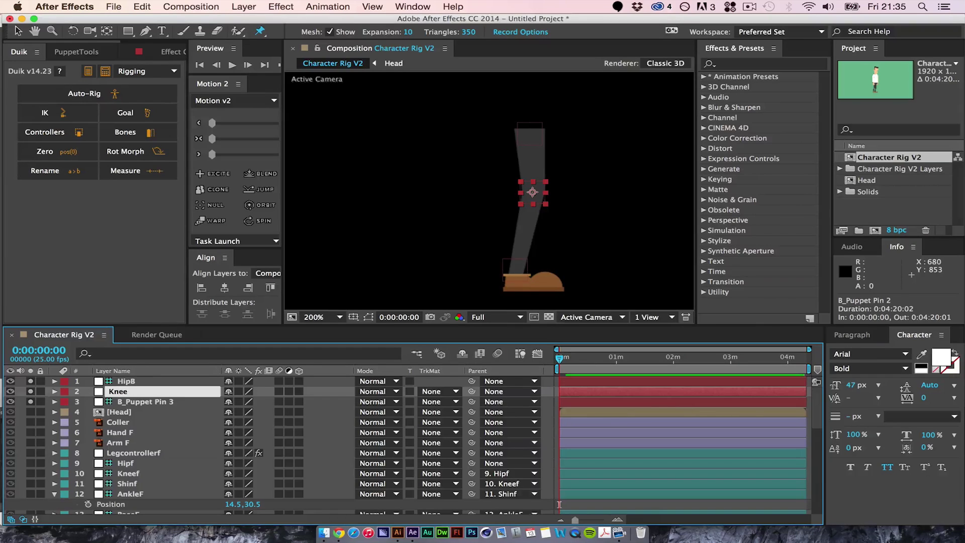
pyautogui.press('Return')
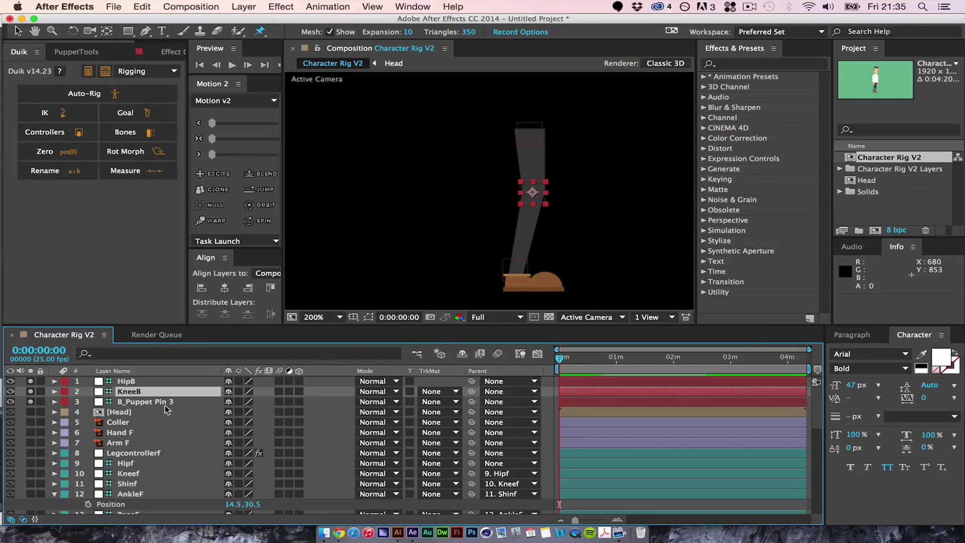
pyautogui.click(166, 403)
pyautogui.press('Return')
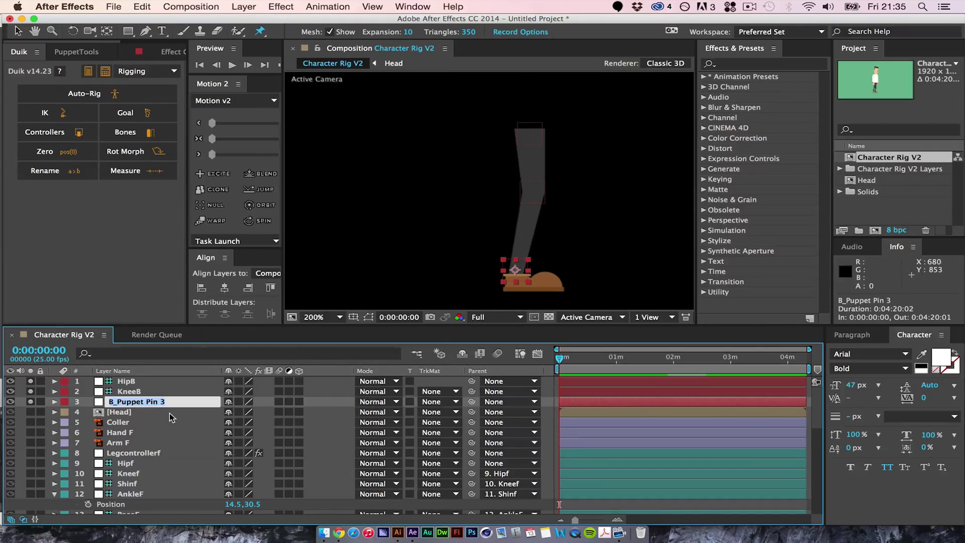
pyautogui.write('ShinB')
pyautogui.press('Return')
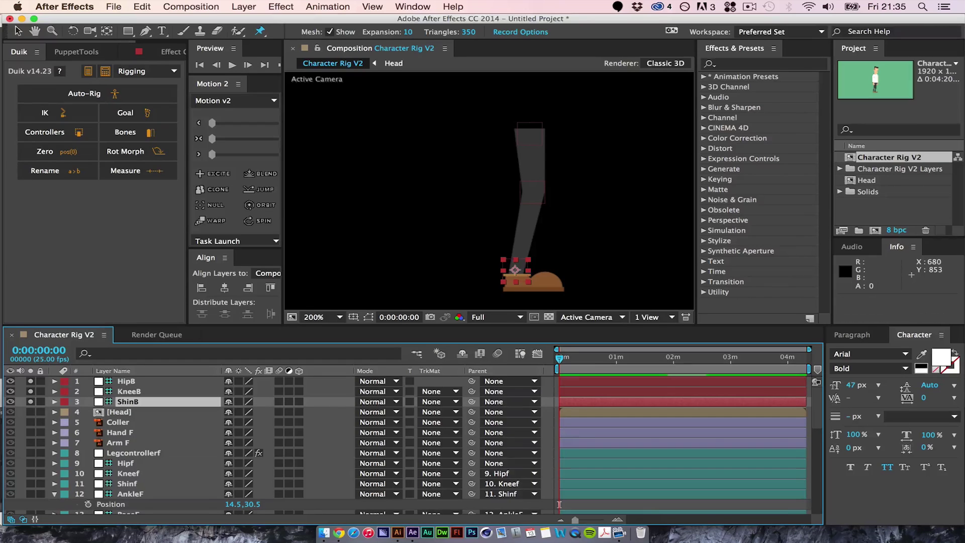
# Step: Move the HipB, KneeB and ShinB bones together in the layer order to sit between Shoe B and Leg B
pyautogui.keyDown('shift'); pyautogui.click(136, 383); pyautogui.keyUp('shift')
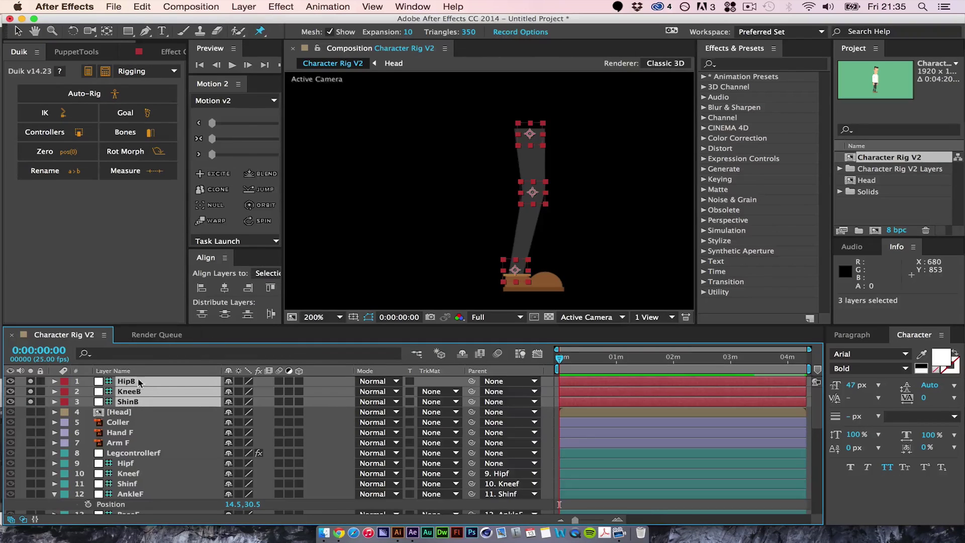
pyautogui.moveTo(136, 383); pyautogui.dragTo(147, 467)
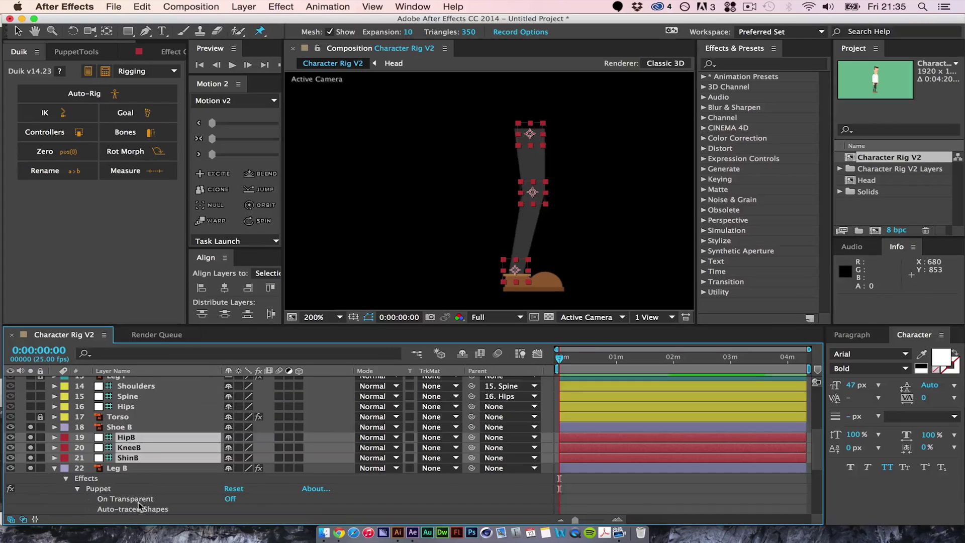
pyautogui.click(129, 431)
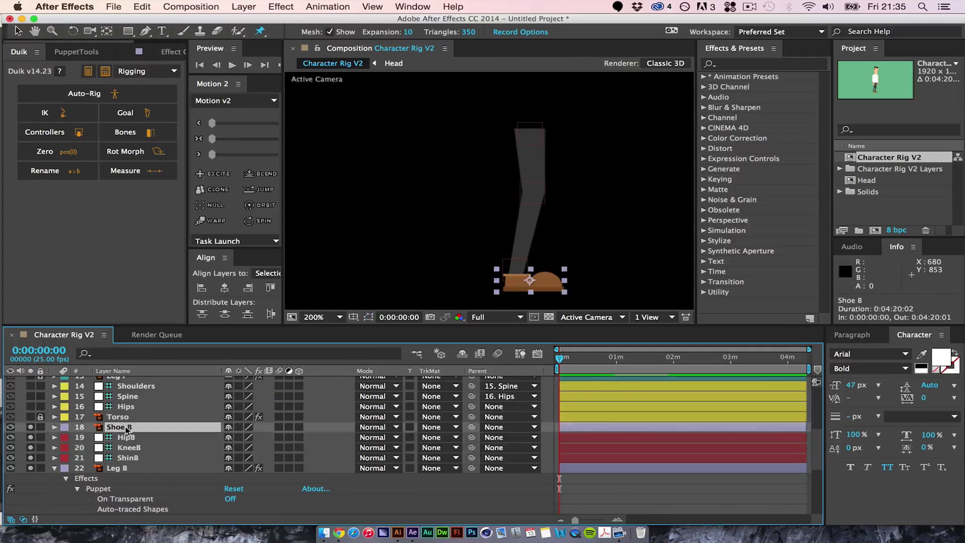
# Step: Create a Duik controller from the ShinB bone and place its layer between Shoe B and HipB
pyautogui.click(136, 458)
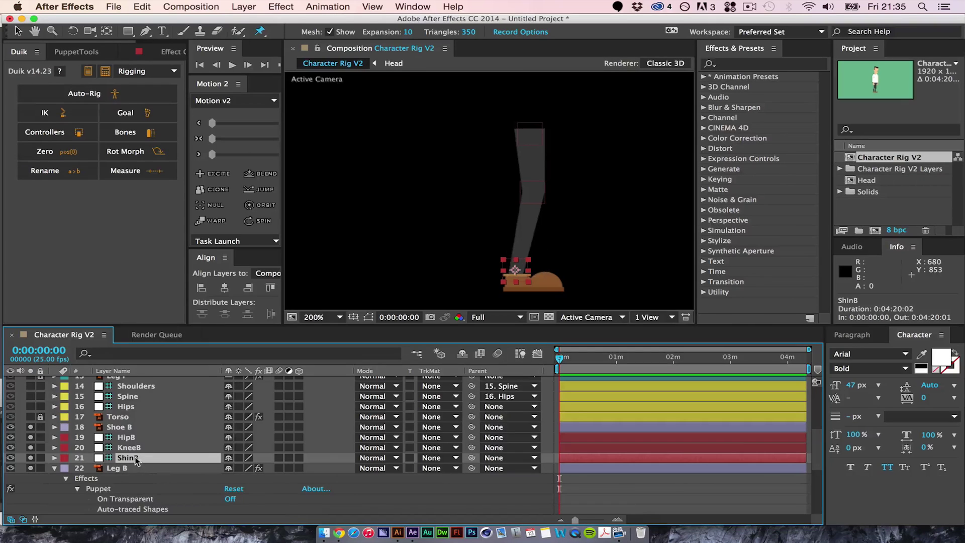
pyautogui.click(81, 133)
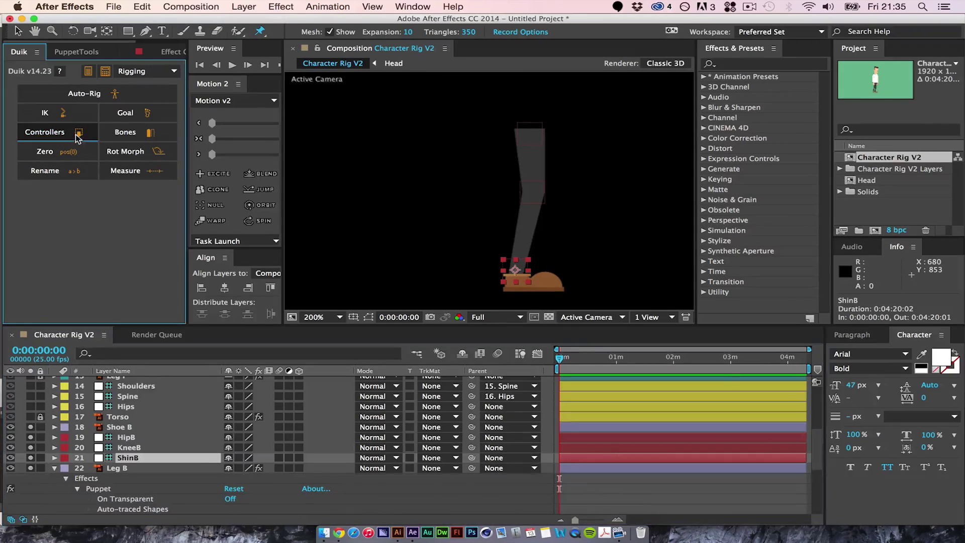
pyautogui.scroll(5, 817, 451)
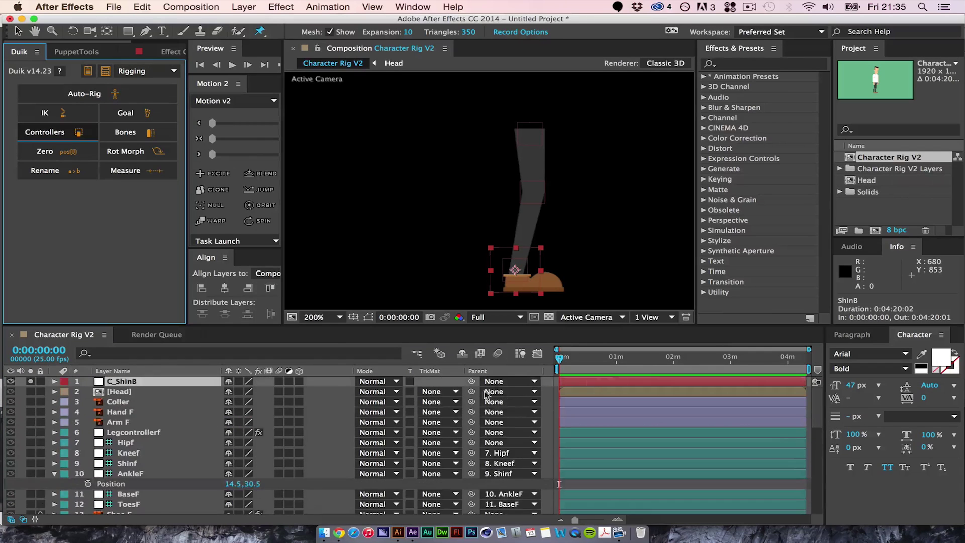
pyautogui.moveTo(125, 382); pyautogui.dragTo(133, 399)
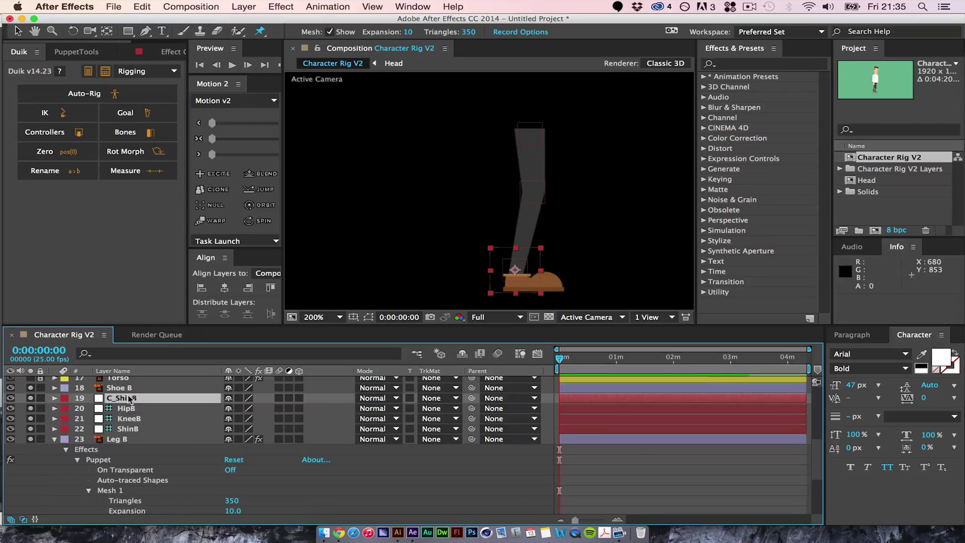
# Step: Rename the new ShinB controller as Legcontrollerb
pyautogui.press('Return')
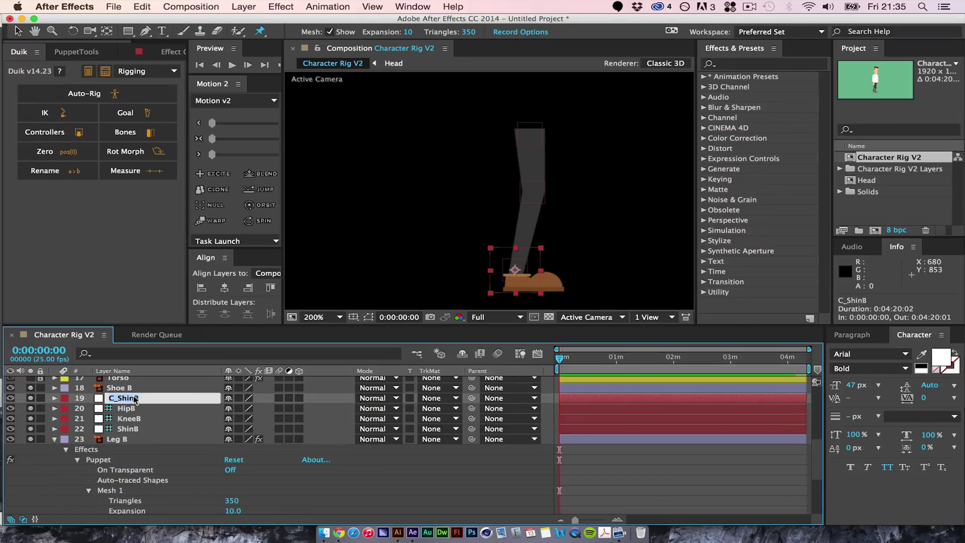
pyautogui.write('LegcontrollerB')
pyautogui.press('BackSpace')
pyautogui.write('b')
pyautogui.press('Return')
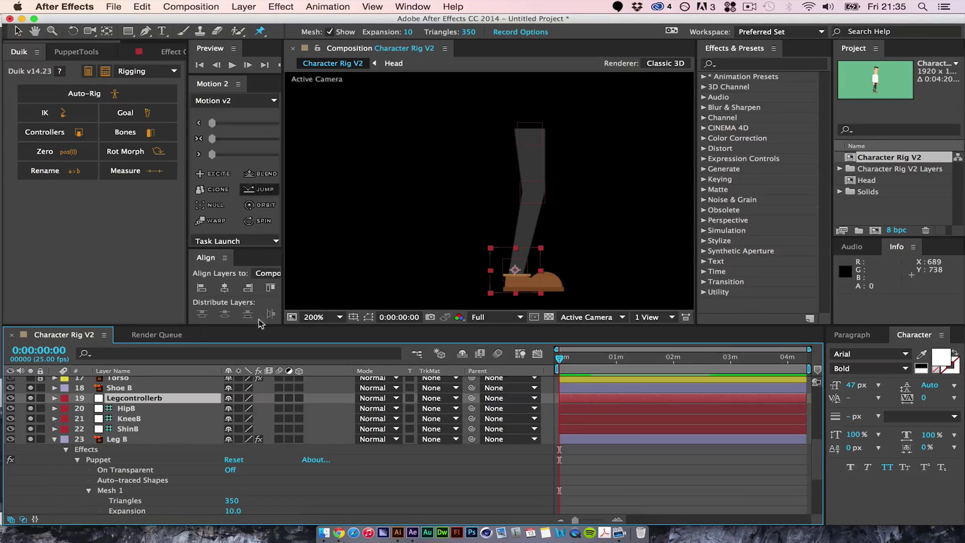
# Step: Try to create a Duik IK from ShinB, KneeB, HipB and Legcontrollerb with the default options while the bones are unparented
pyautogui.click(138, 429)
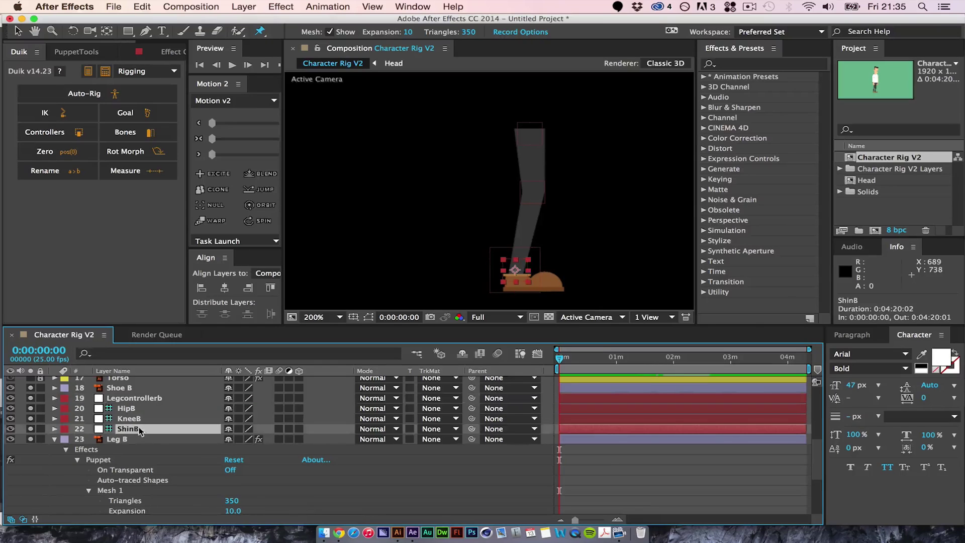
pyautogui.keyDown('shift'); pyautogui.click(141, 400); pyautogui.keyUp('shift')
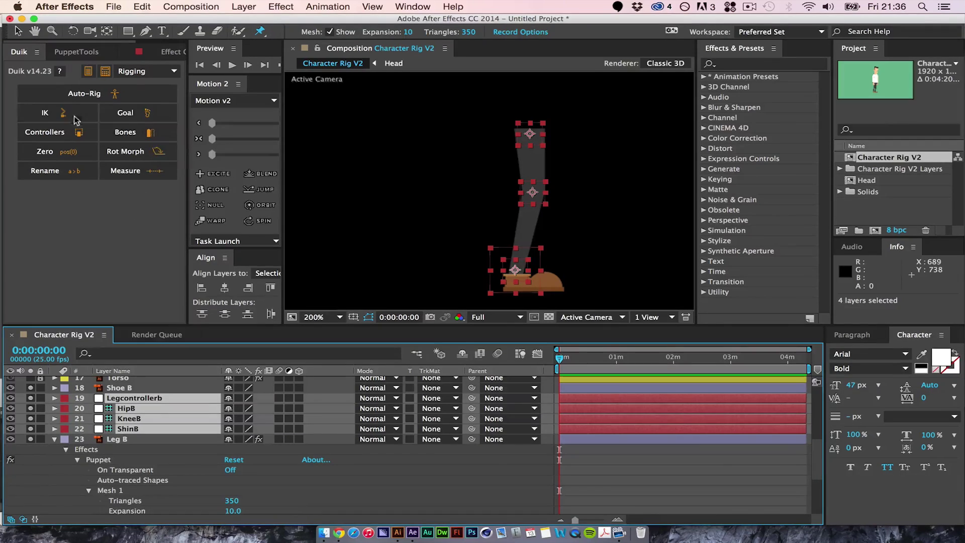
pyautogui.click(61, 114)
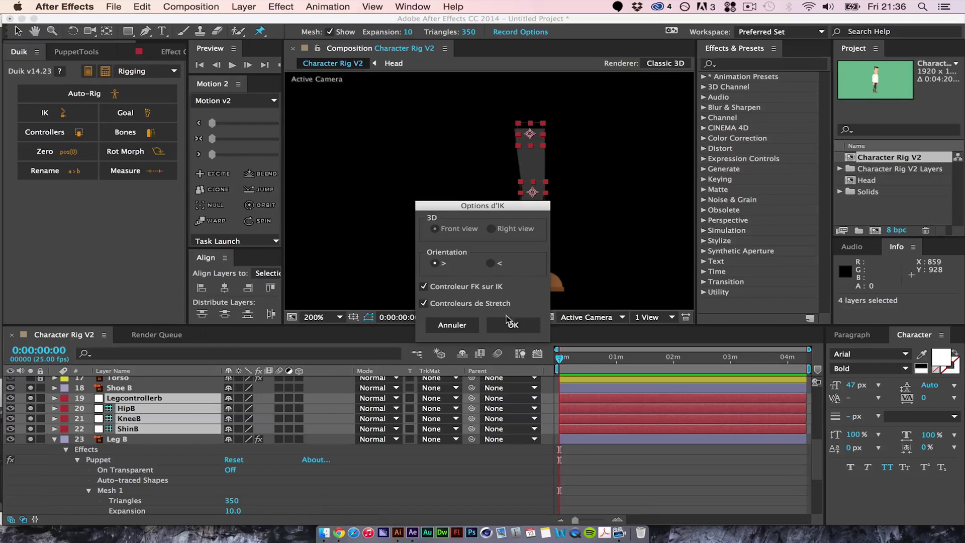
pyautogui.click(513, 325)
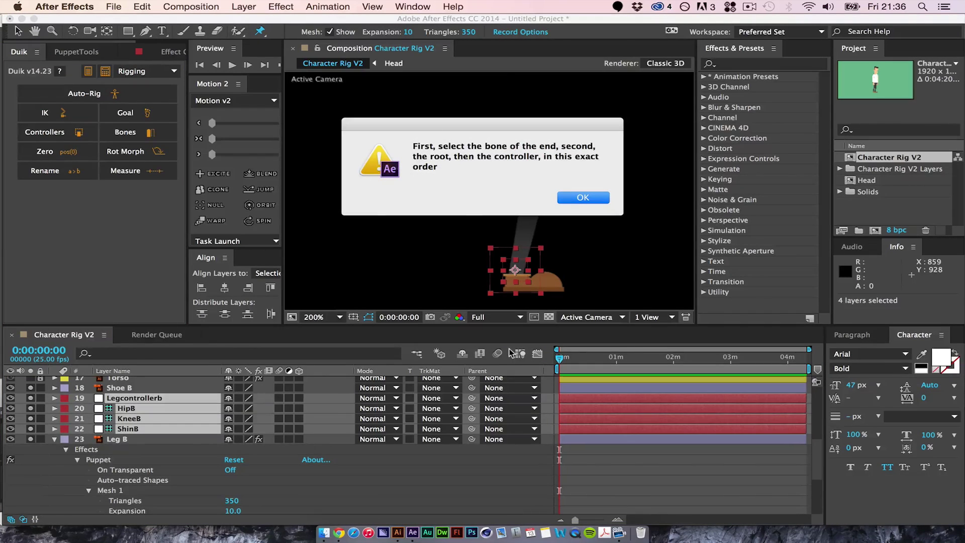
pyautogui.click(583, 197)
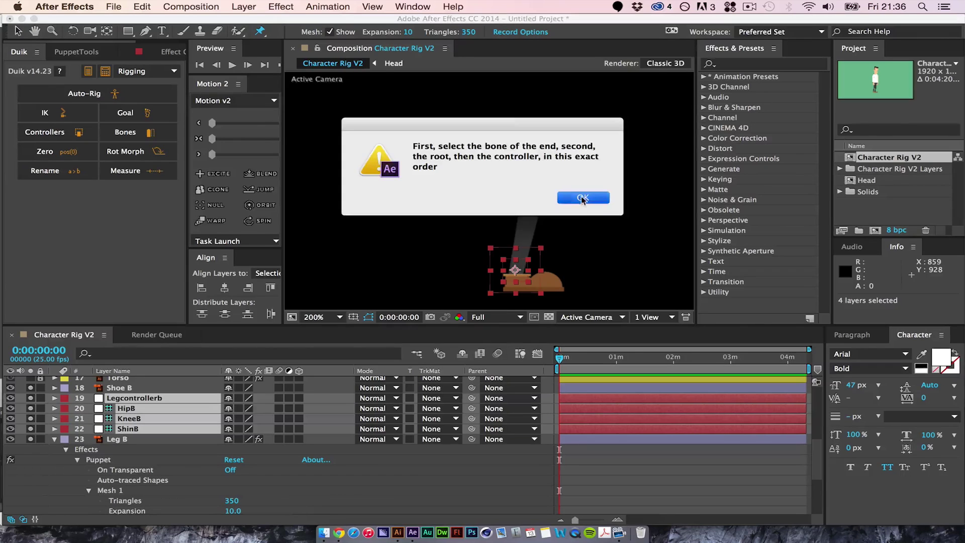
pyautogui.click(282, 460)
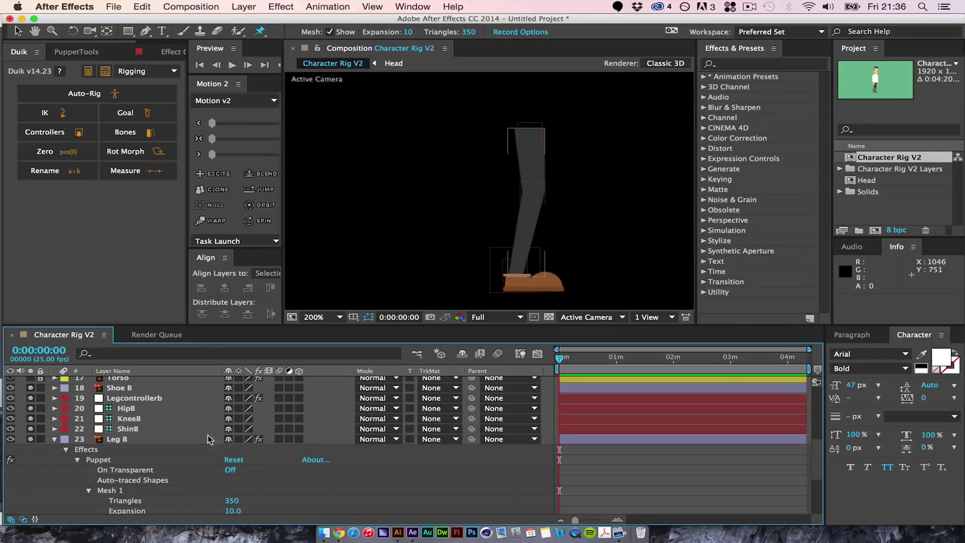
# Step: Parent ShinB to KneeB and KneeB to HipB
pyautogui.click(141, 431)
pyautogui.moveTo(471, 429); pyautogui.dragTo(138, 421)
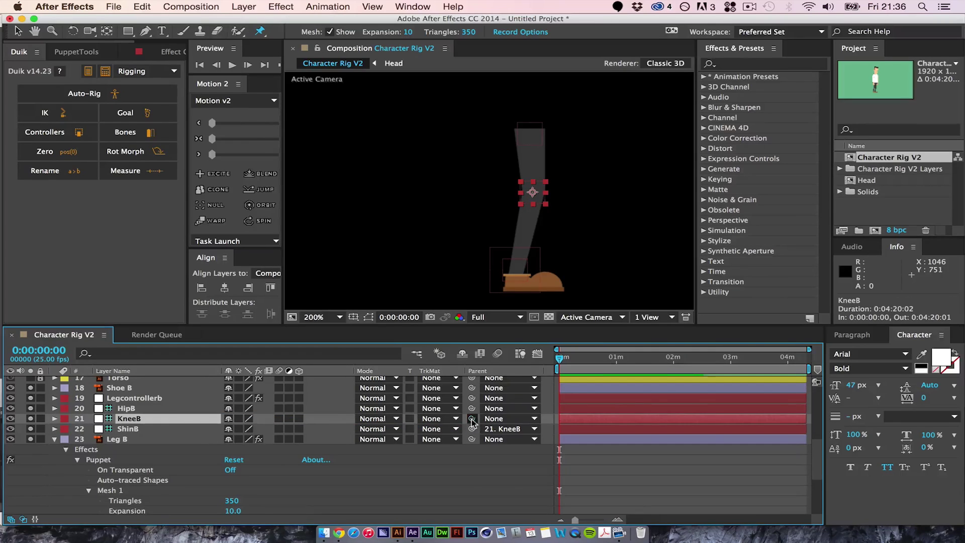
pyautogui.moveTo(472, 418); pyautogui.dragTo(168, 406)
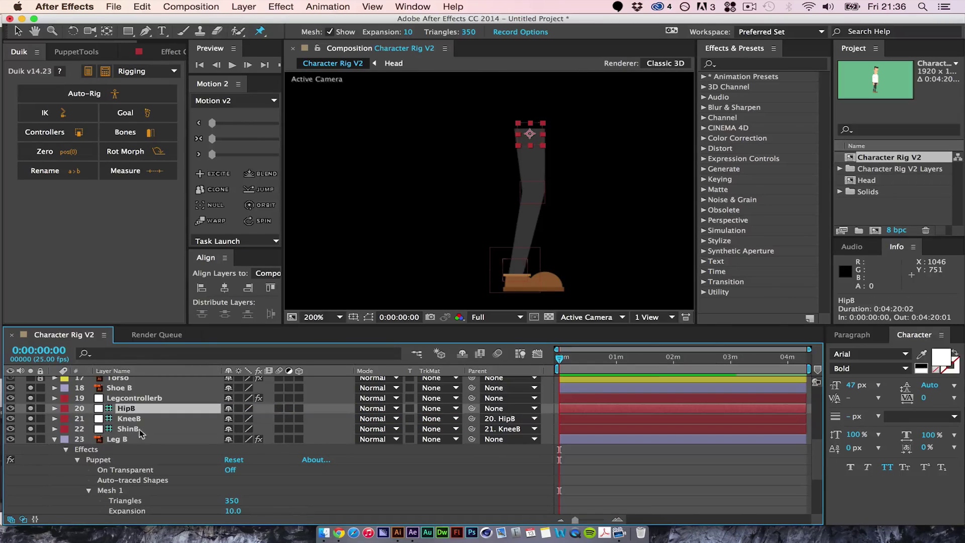
# Step: Create a Duik IK from ShinB, KneeB, HipB and Legcontrollerb, keeping the FK and stretch controllers enabled
pyautogui.click(141, 429)
pyautogui.keyDown('shift'); pyautogui.click(145, 398); pyautogui.keyUp('shift')
pyautogui.click(69, 120)
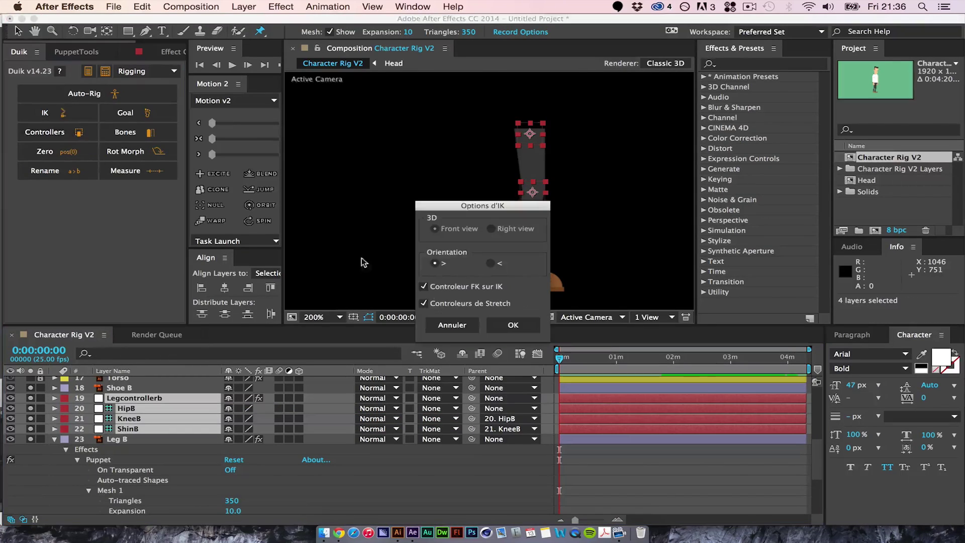
pyautogui.click(526, 327)
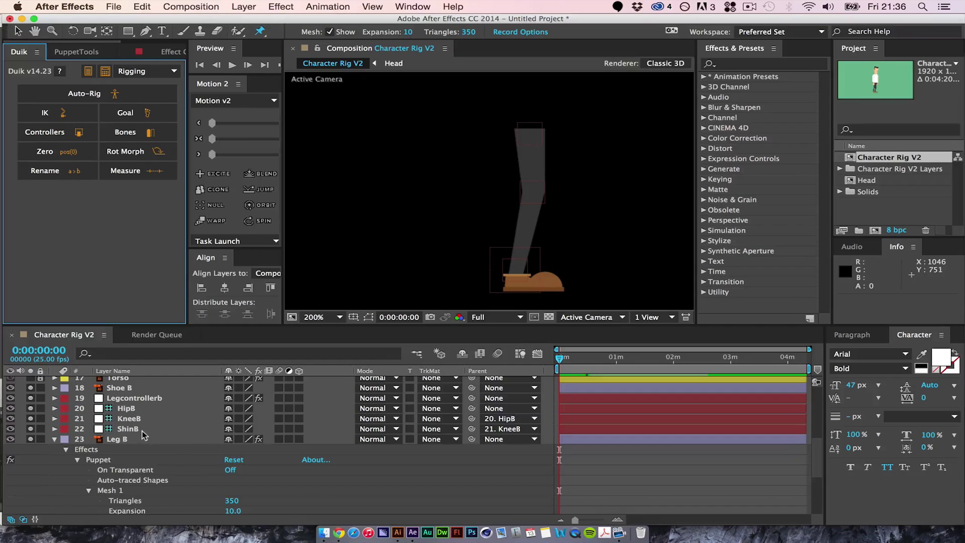
# Step: Test the back leg's IK by moving Legcontrollerb up to about 981, 778, and undo the move
pyautogui.click(135, 398)
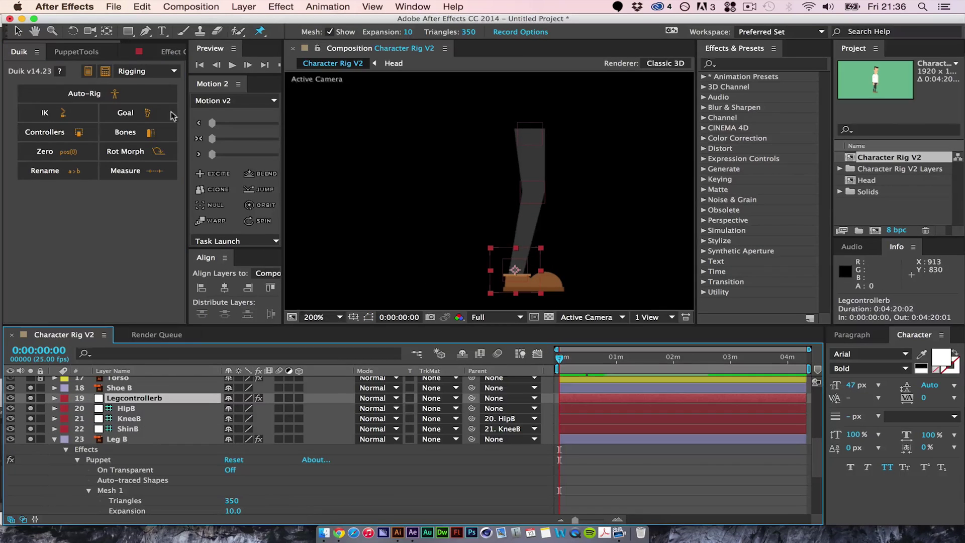
pyautogui.click(18, 31)
pyautogui.moveTo(528, 269); pyautogui.dragTo(550, 211)
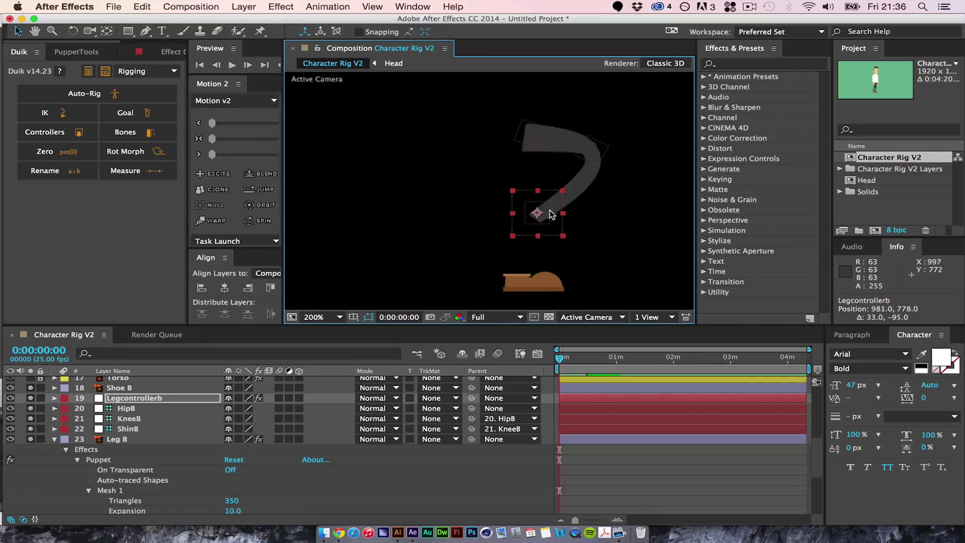
pyautogui.press('cmd+z')
# Step: Set the label colour of all back leg layers, from Shoe B down to Leg B, to Pink
pyautogui.click(120, 440)
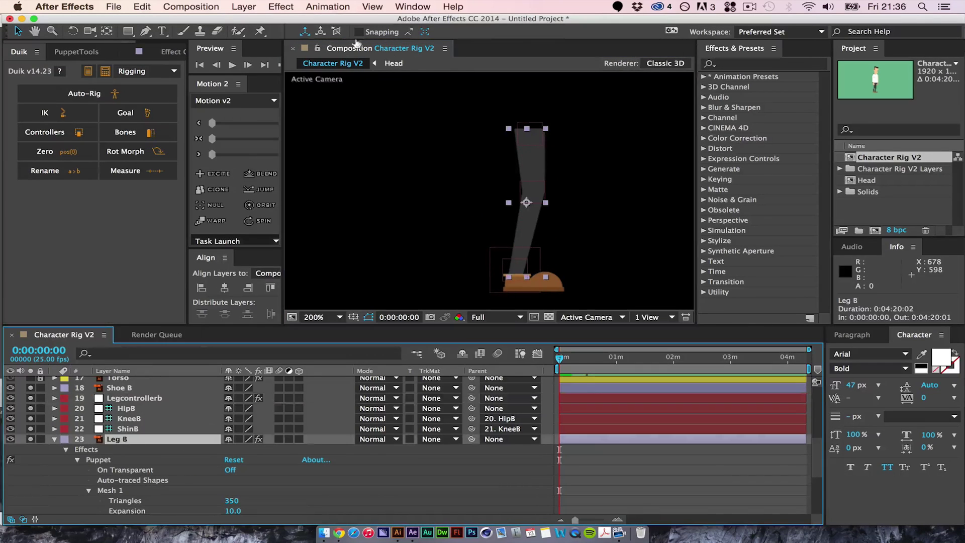
pyautogui.click(62, 439)
pyautogui.click(142, 446)
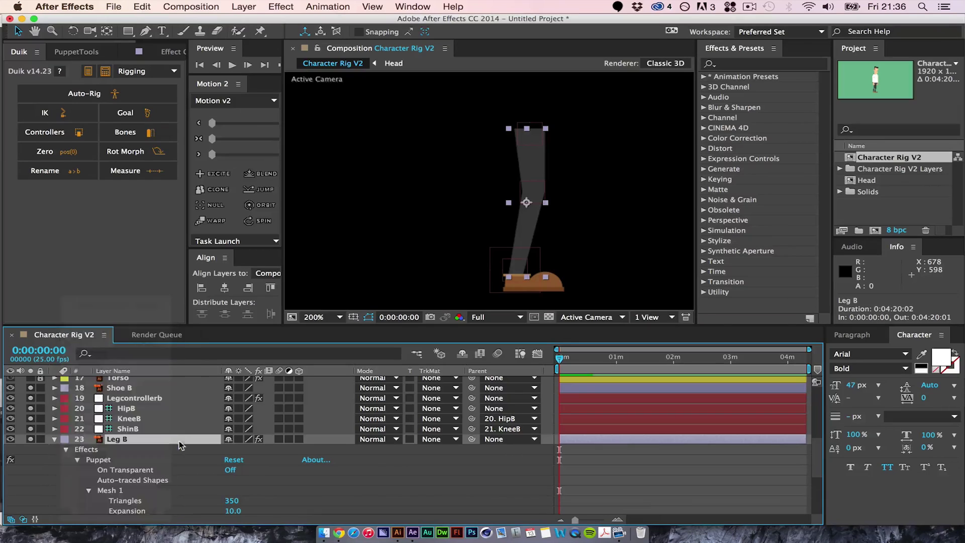
pyautogui.keyDown('shift'); pyautogui.click(132, 391); pyautogui.keyUp('shift')
pyautogui.click(64, 388)
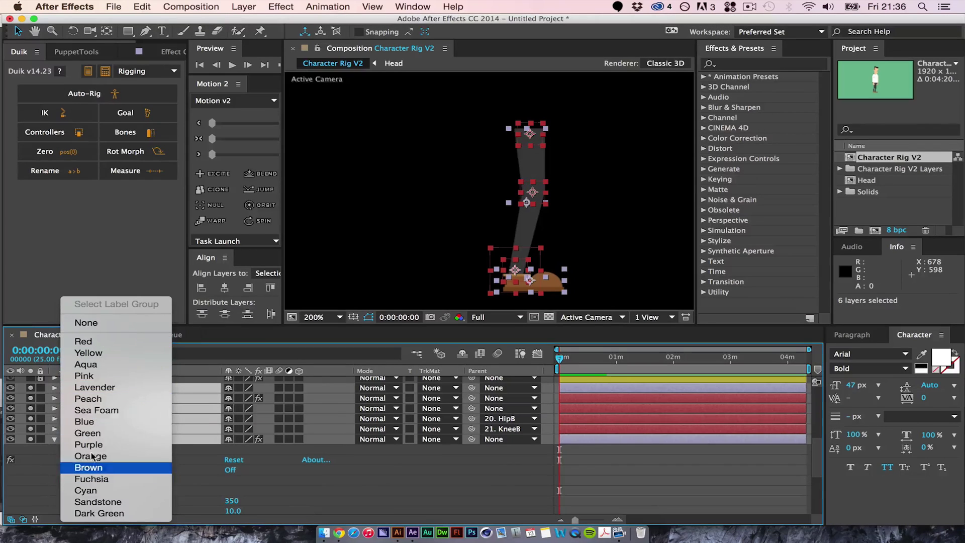
pyautogui.click(84, 376)
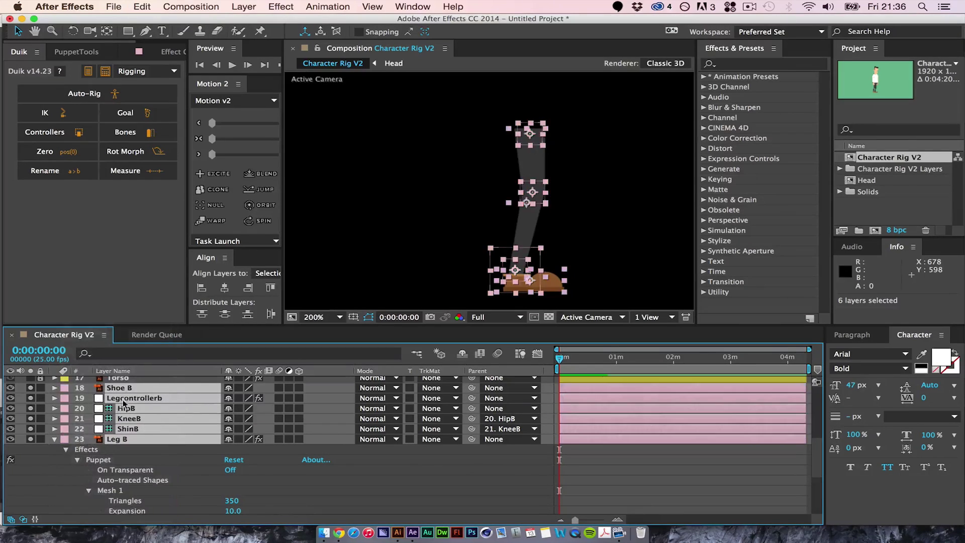
pyautogui.click(282, 481)
# Step: Collapse and lock the Leg B layer, mark it as shy, and hide the shy layers in the timeline
pyautogui.click(54, 440)
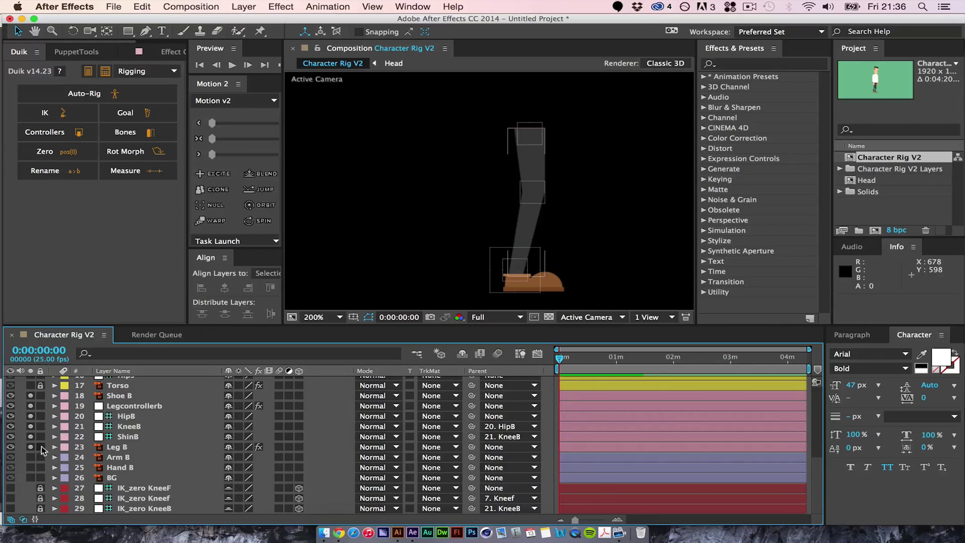
pyautogui.click(228, 447)
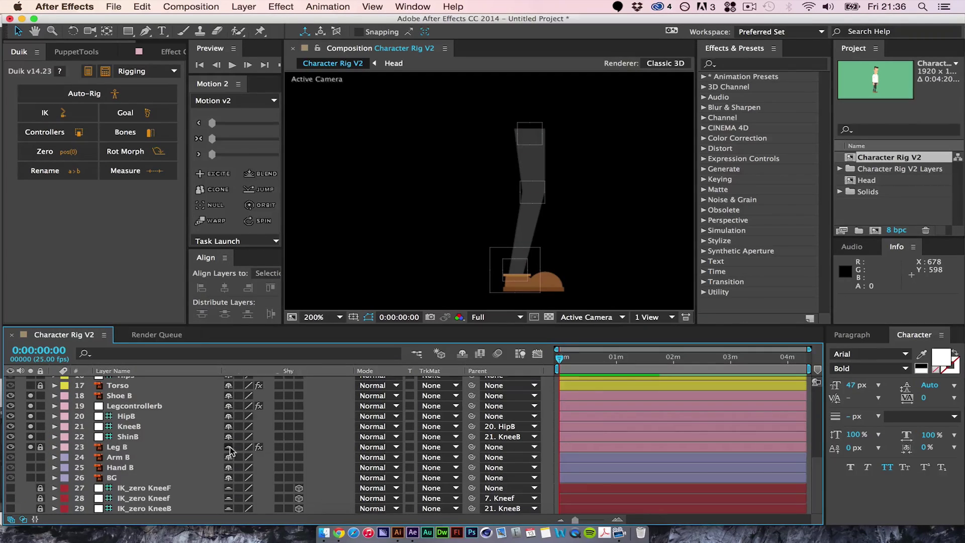
pyautogui.click(463, 354)
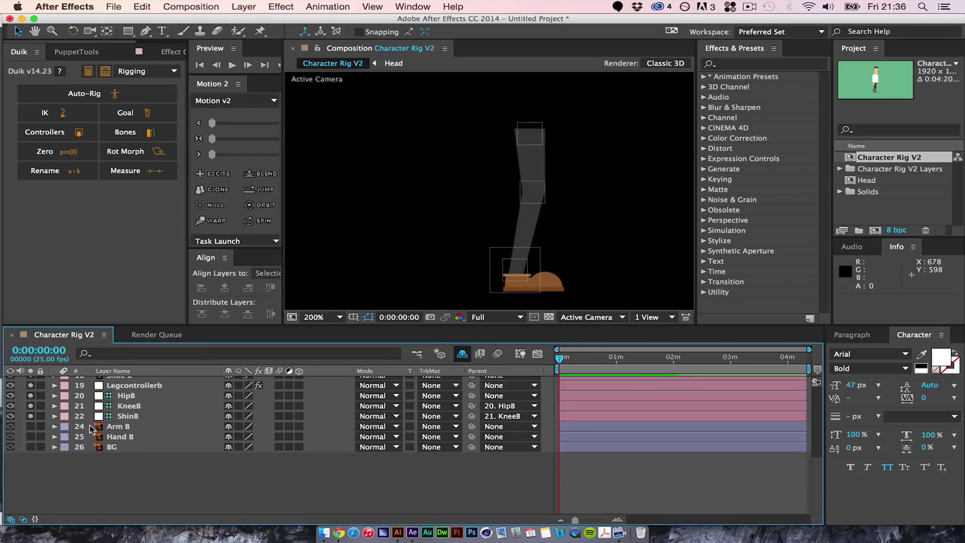
pyautogui.scroll(3, 175, 472)
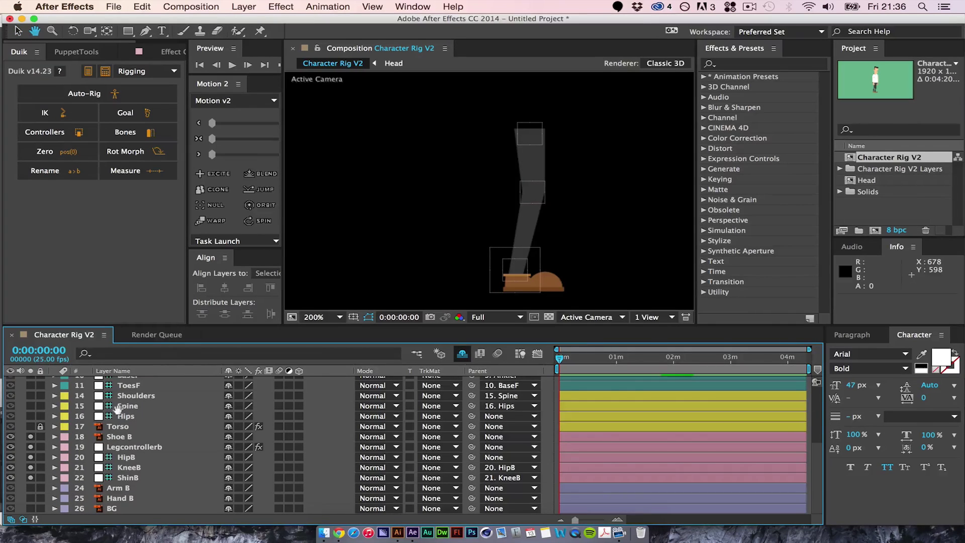
# Step: Place three puppet pins on the Shoe B layer: at the ankle, at the middle of the sole, and at the toe
pyautogui.press('v')
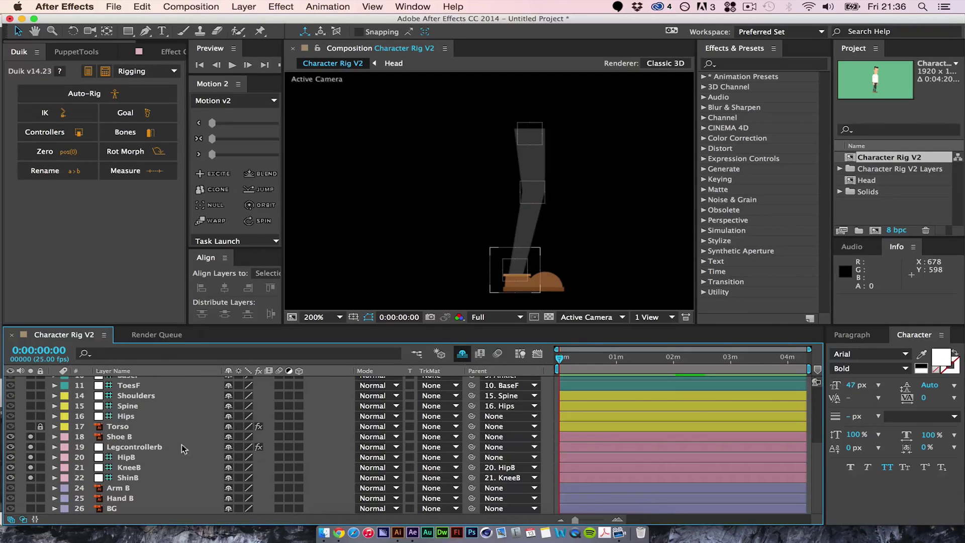
pyautogui.click(129, 436)
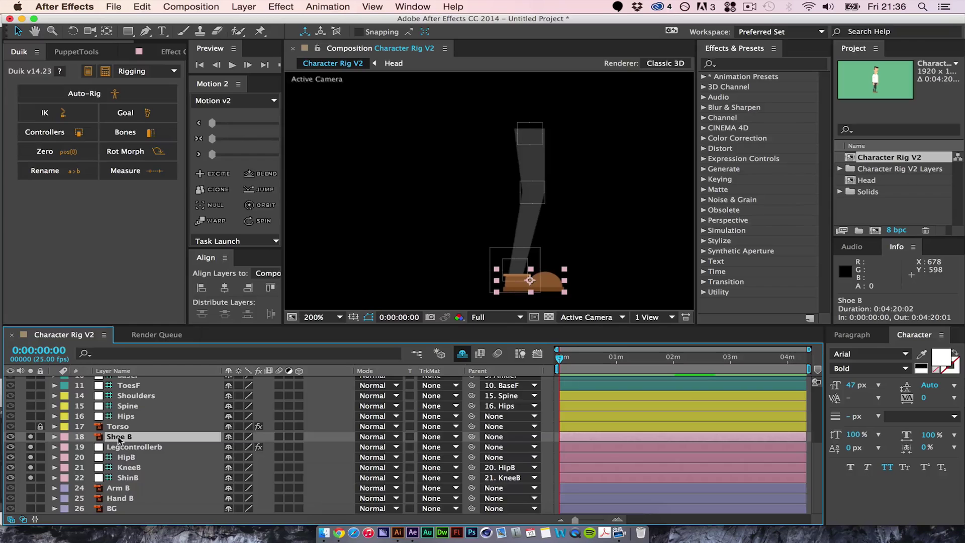
pyautogui.click(261, 31)
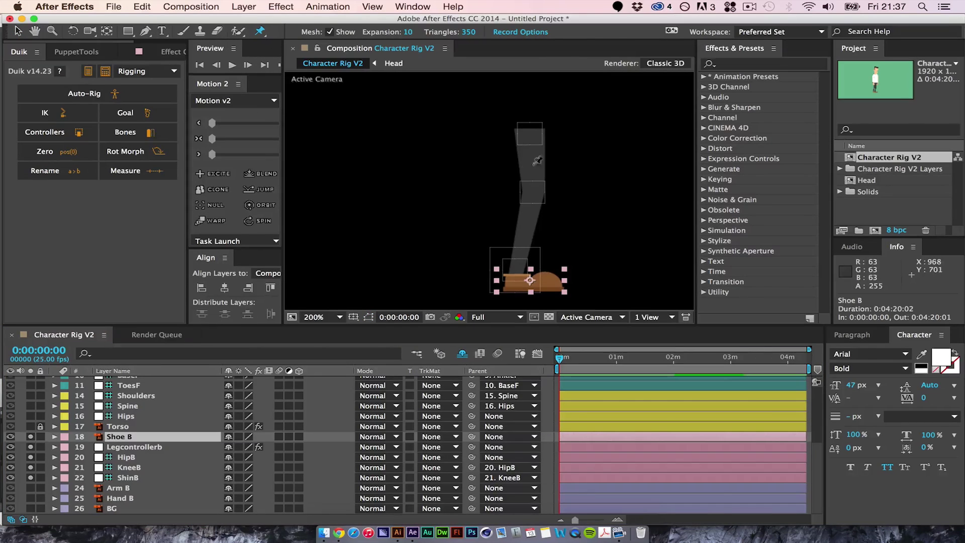
pyautogui.press('.')
pyautogui.press('.')
pyautogui.press('space')
pyautogui.moveTo(545, 245); pyautogui.dragTo(436, 134)
pyautogui.moveTo(510, 220); pyautogui.dragTo(498, 94)
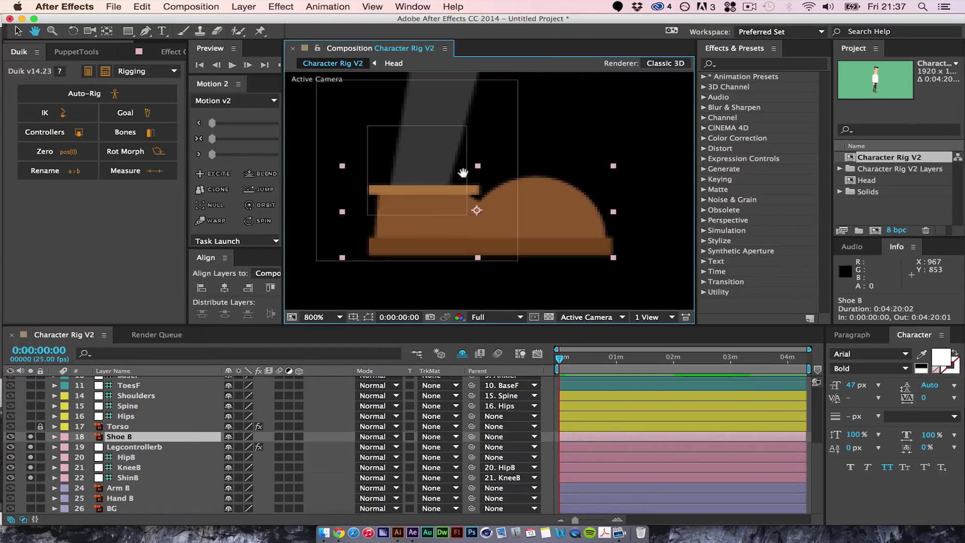
pyautogui.click(420, 202)
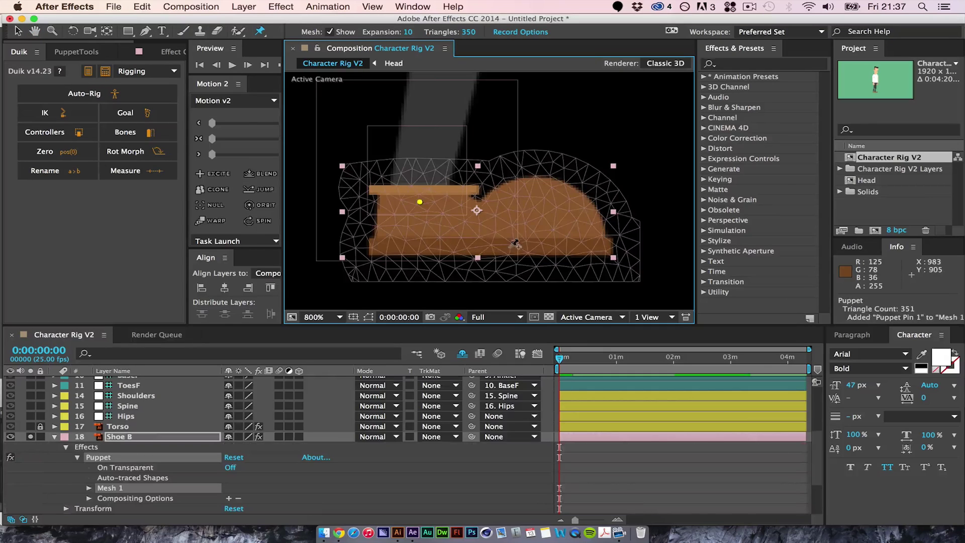
pyautogui.click(486, 232)
pyautogui.click(571, 210)
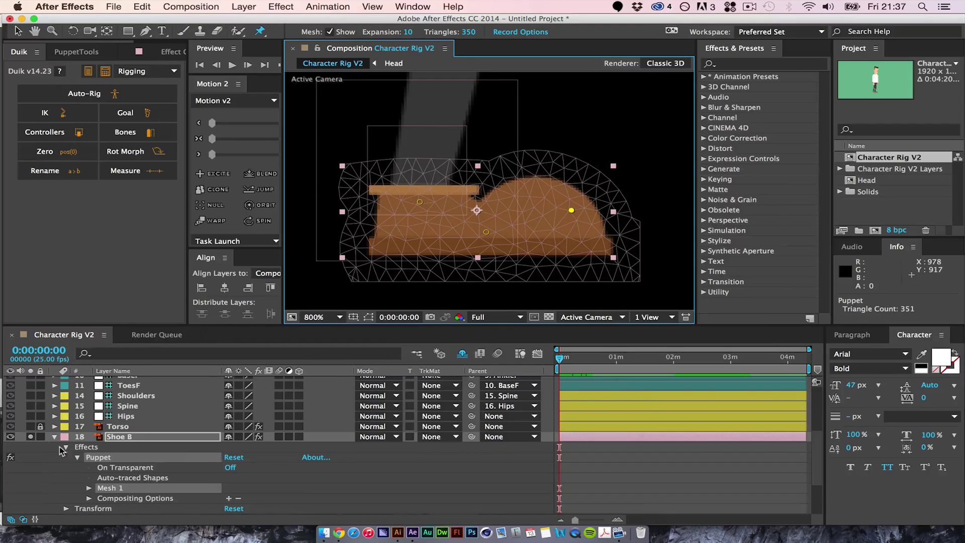
# Step: Create Duik bones from all three puppet pins of the Shoe B mesh
pyautogui.click(89, 487)
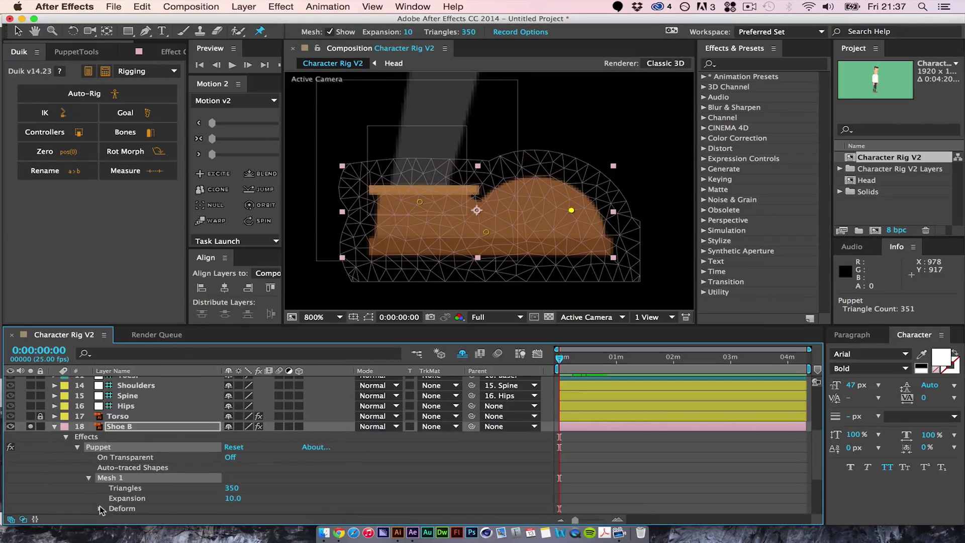
pyautogui.click(100, 508)
pyautogui.keyDown('shift'); pyautogui.click(161, 508); pyautogui.keyUp('shift')
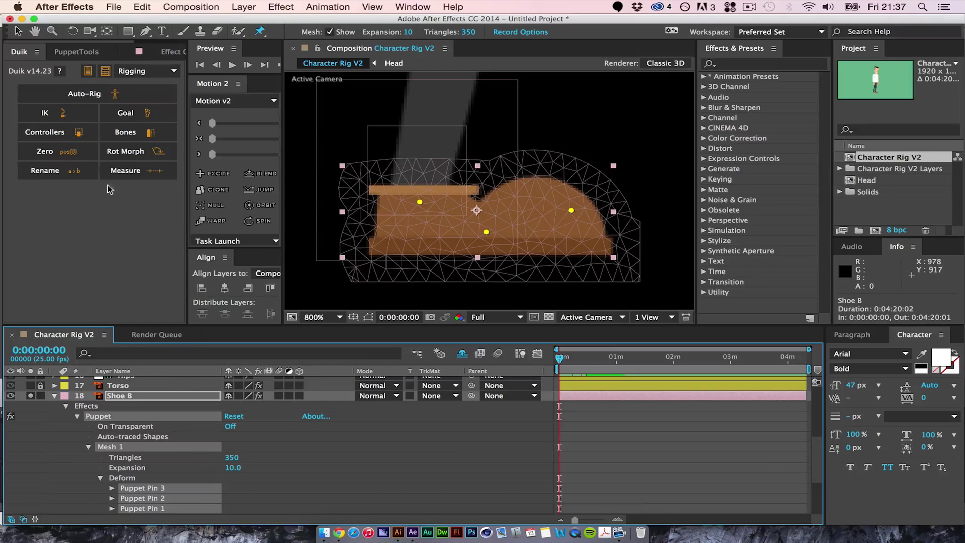
pyautogui.click(131, 132)
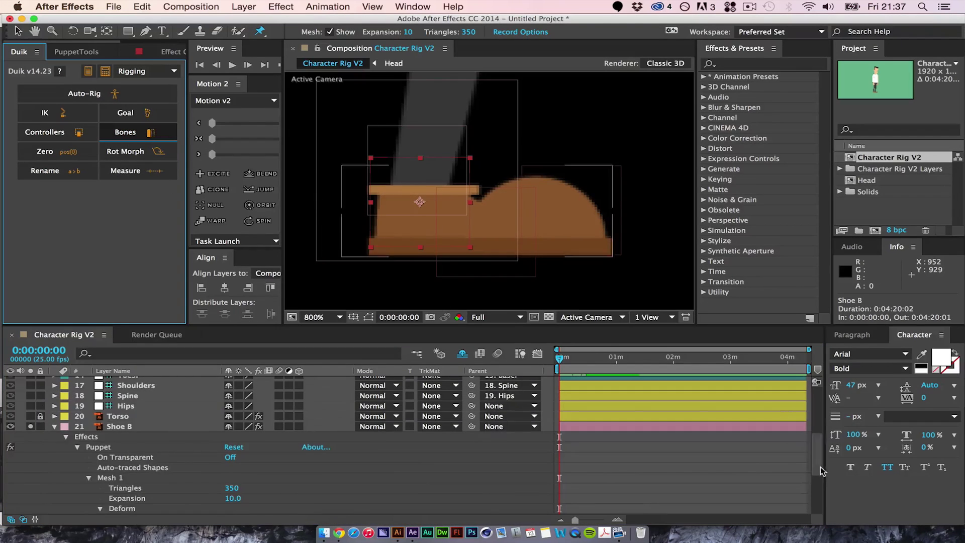
# Step: Rename the three new shoe bones AnkleB, BaseB and FootB, in order from Puppet Pin 1 to Puppet Pin 3
pyautogui.click(154, 383)
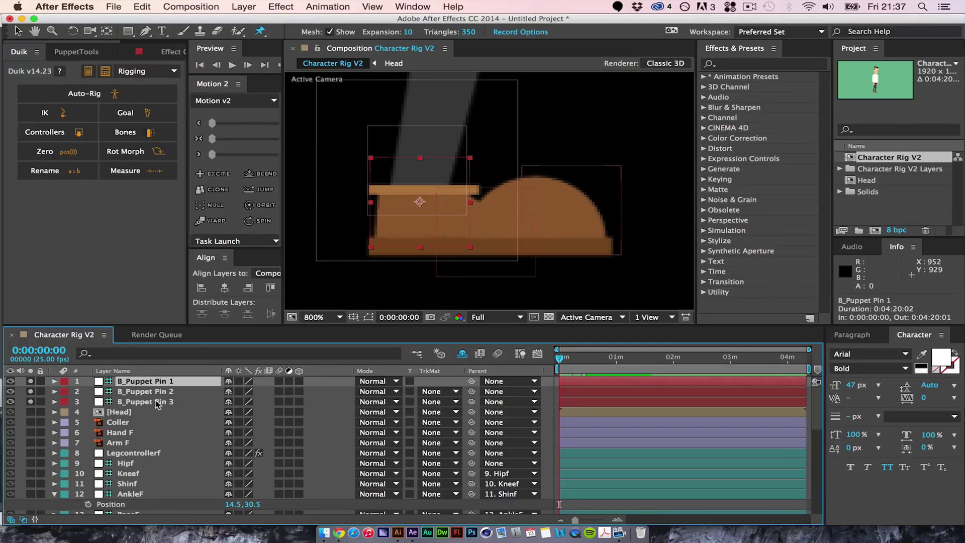
pyautogui.press('Return')
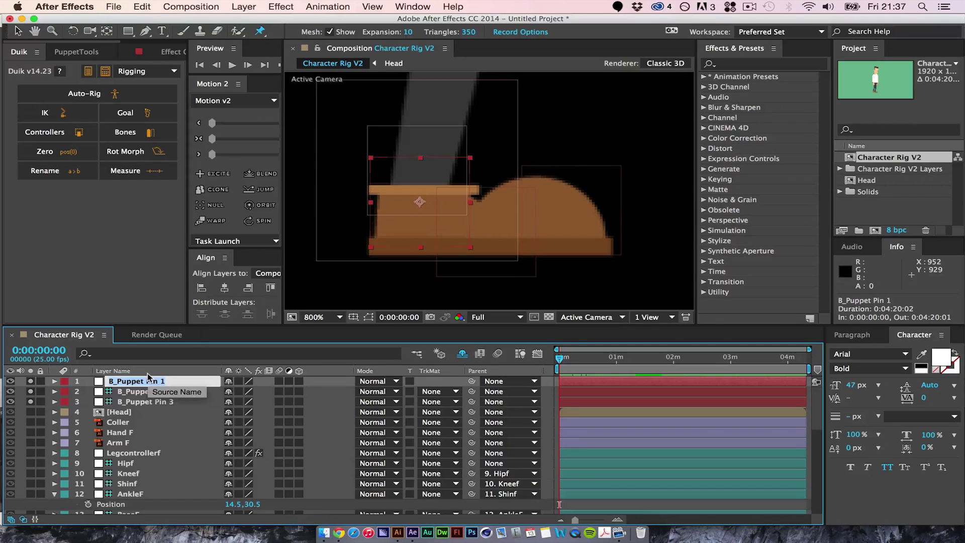
pyautogui.write('AnkleB')
pyautogui.press('Return')
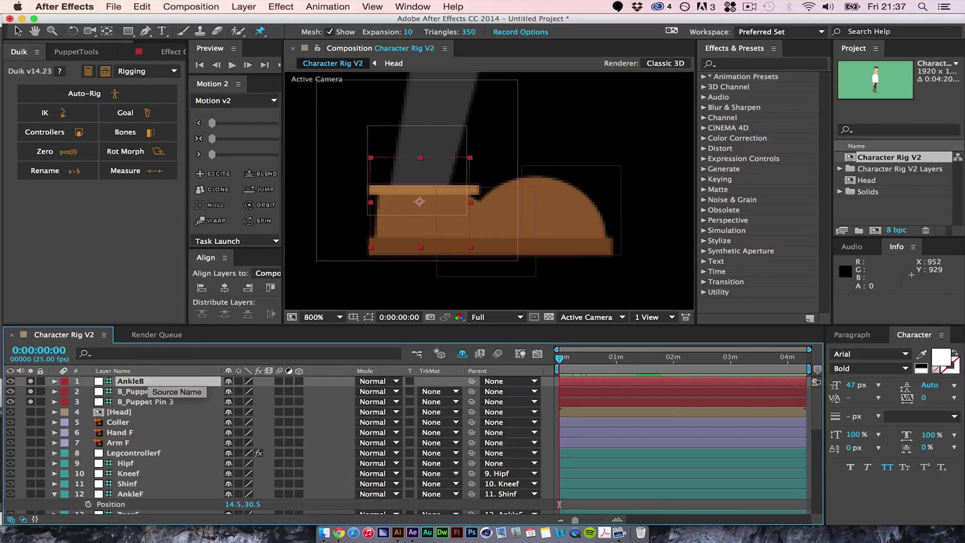
pyautogui.click(154, 394)
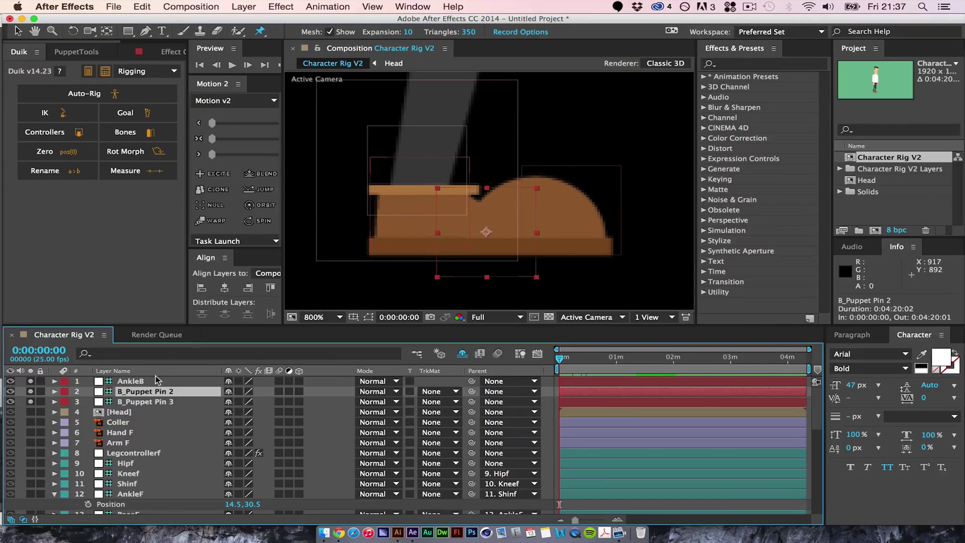
pyautogui.press('Return')
pyautogui.write('BaseB')
pyautogui.press('Return')
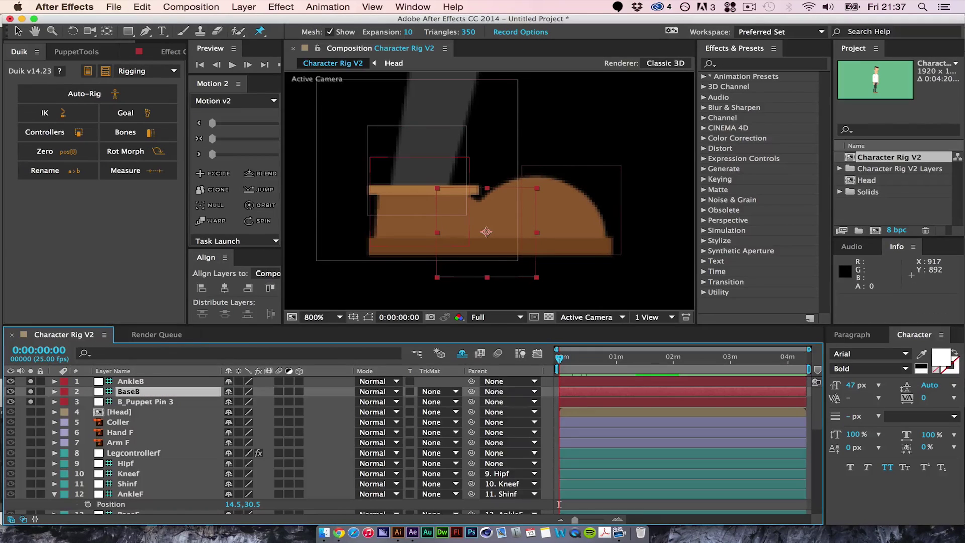
pyautogui.click(157, 400)
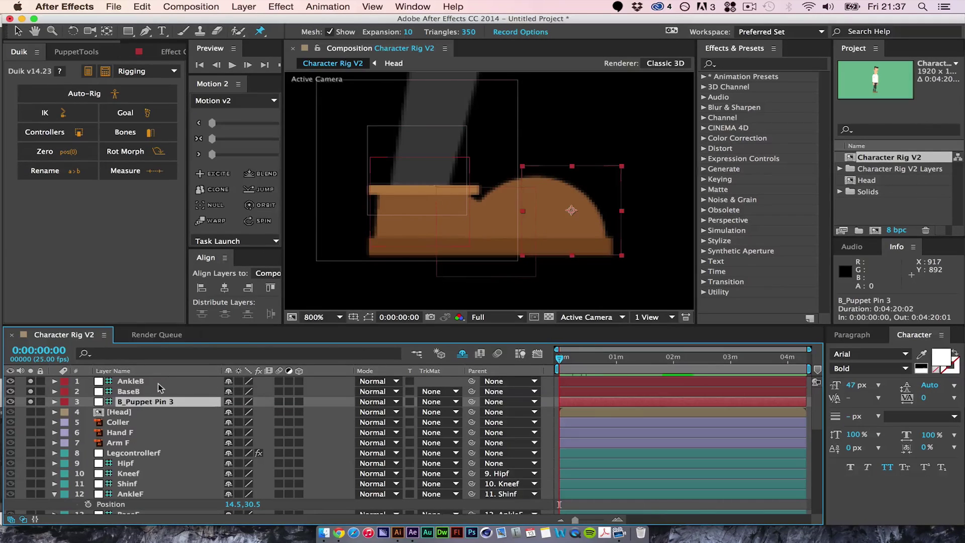
pyautogui.press('Return')
pyautogui.write('FootB')
pyautogui.press('Return')
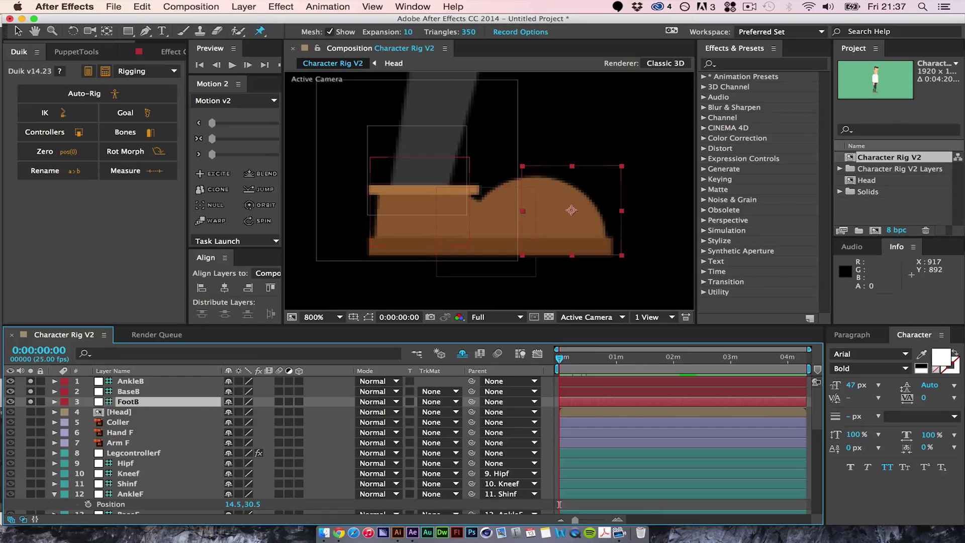
# Step: Move AnkleB, BaseB and FootB directly below ShinB in the layer stack and set their label colour to Pink
pyautogui.keyDown('shift'); pyautogui.click(144, 385); pyautogui.keyUp('shift')
pyautogui.moveTo(144, 385); pyautogui.dragTo(157, 514)
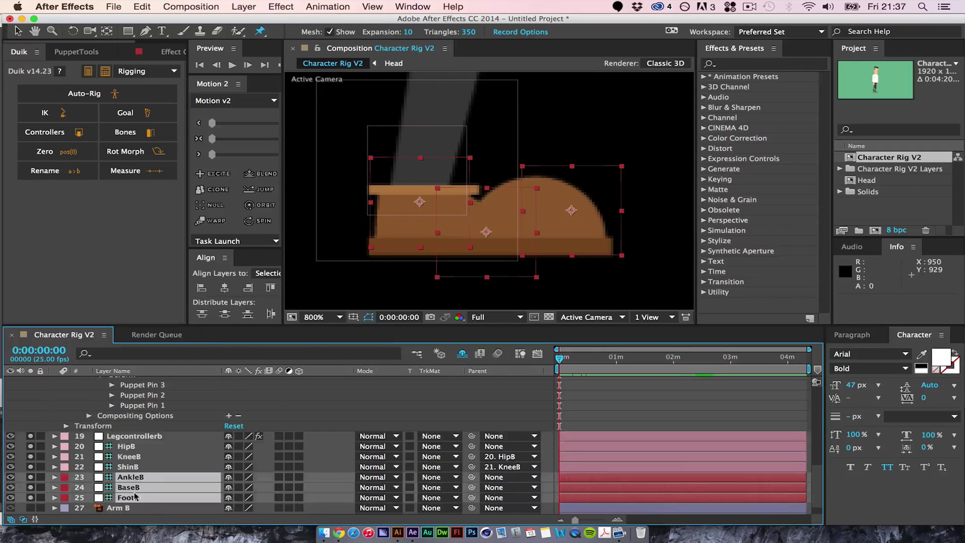
pyautogui.click(64, 477)
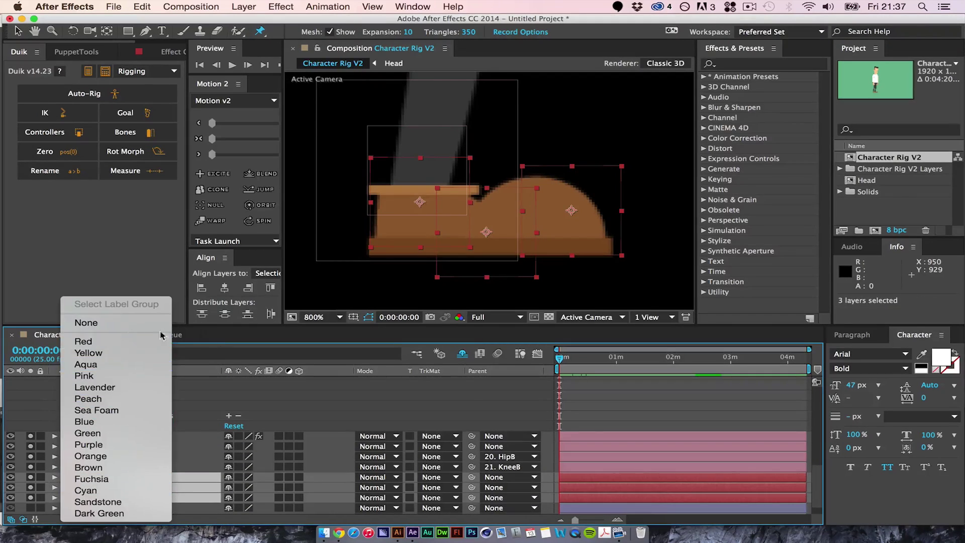
pyautogui.click(116, 379)
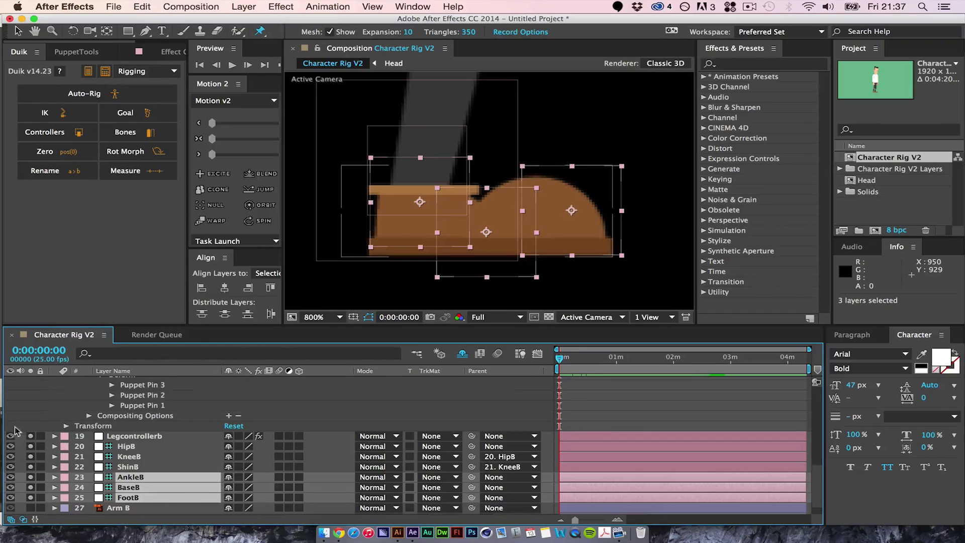
# Step: Parent AnkleB to ShinB, BaseB to AnkleB, and FootB to BaseB
pyautogui.click(135, 477)
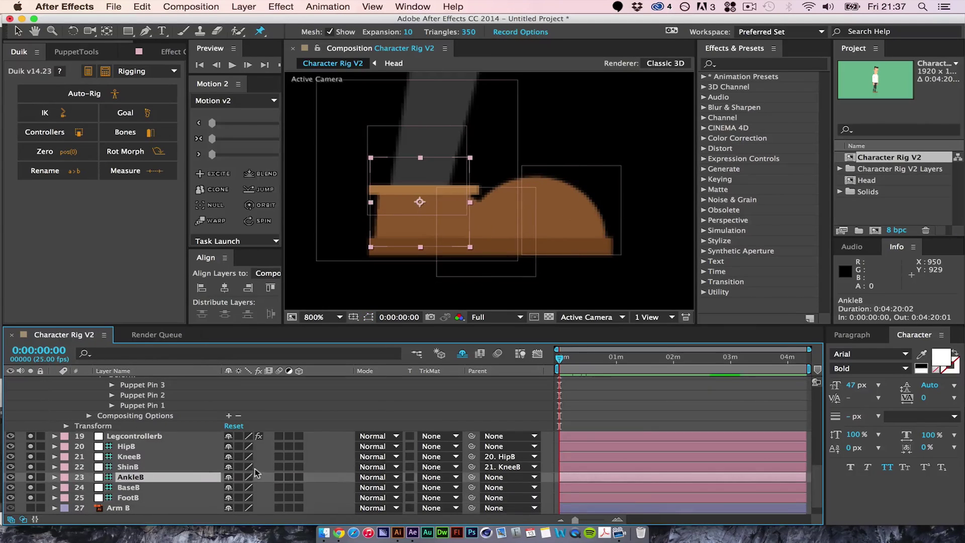
pyautogui.moveTo(472, 480); pyautogui.dragTo(128, 466)
pyautogui.click(128, 487)
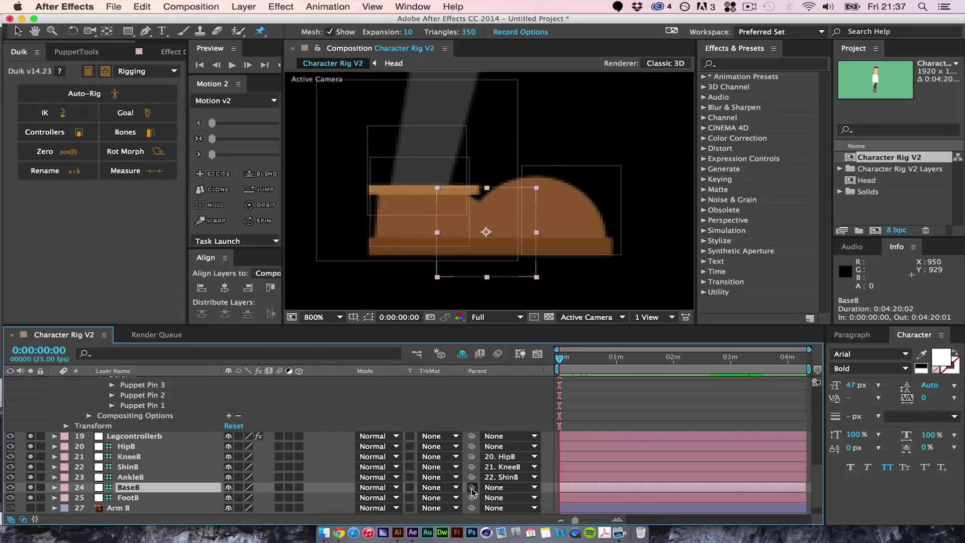
pyautogui.moveTo(471, 487); pyautogui.dragTo(138, 477)
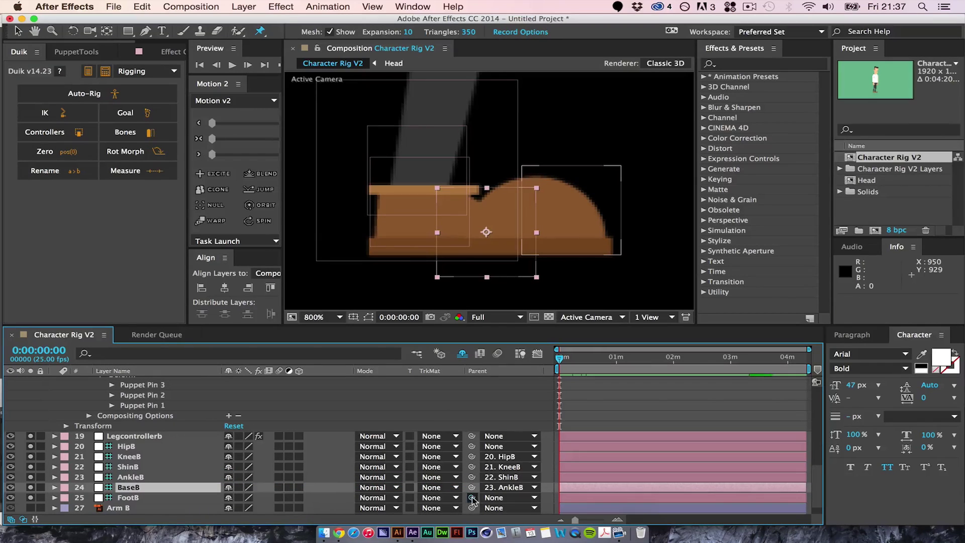
pyautogui.moveTo(472, 497); pyautogui.dragTo(147, 487)
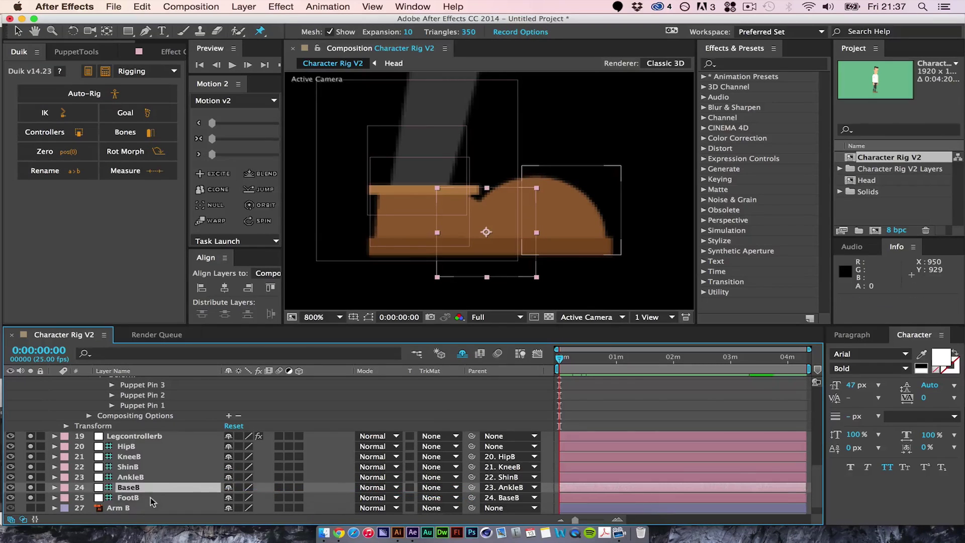
# Step: Test that the shoe follows the back leg by moving Legcontrollerb to about 939, 863, and undo the move
pyautogui.click(151, 436)
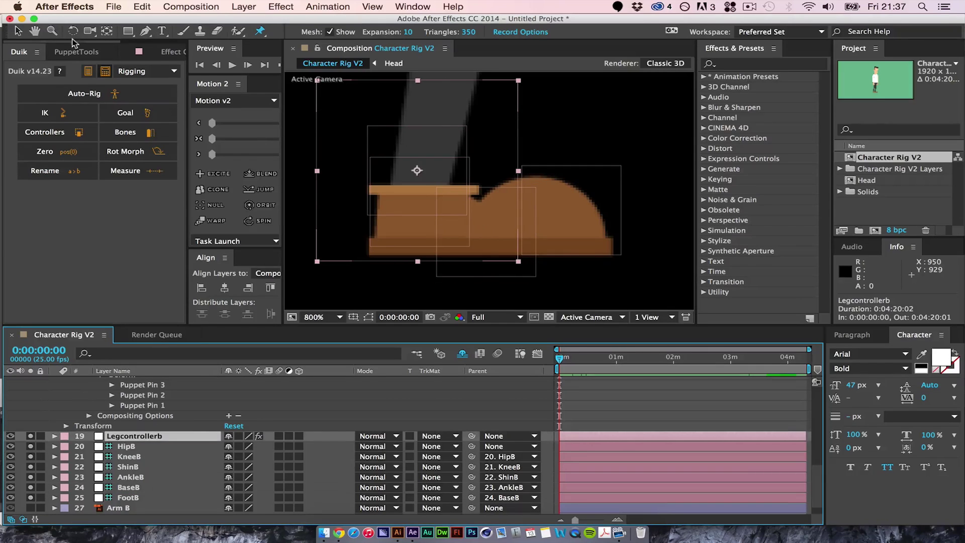
pyautogui.press('v')
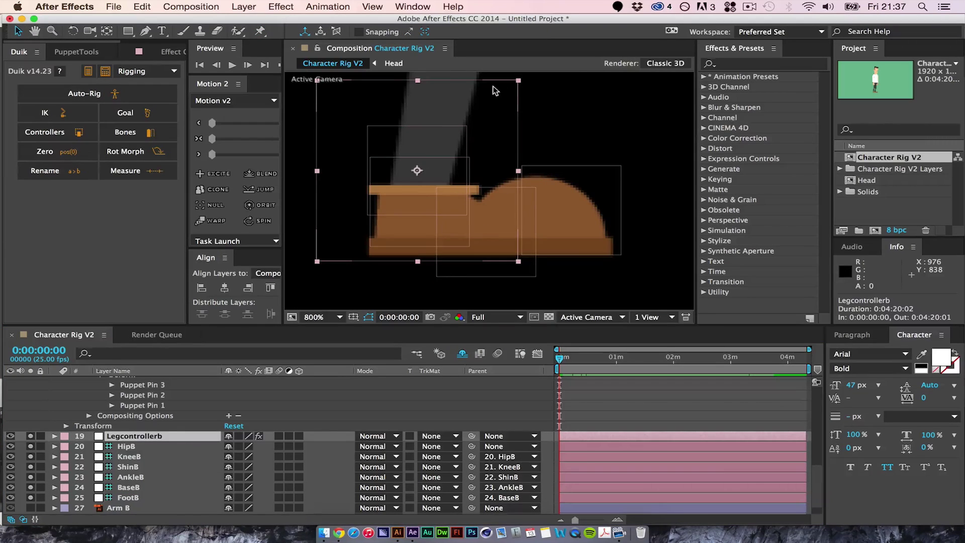
pyautogui.press(',')
pyautogui.press(',')
pyautogui.press('h')
pyautogui.moveTo(540, 171); pyautogui.dragTo(476, 216)
pyautogui.press('v')
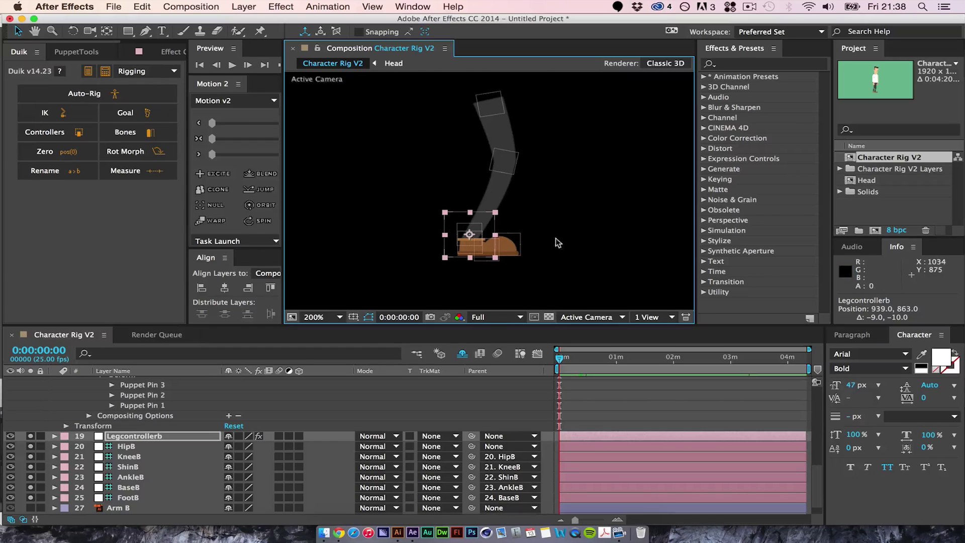
pyautogui.press('super+z')
# Step: Show the shy layers in the timeline and turn off solo for all back leg layers, from Leg B up to Shoe B
pyautogui.click(465, 356)
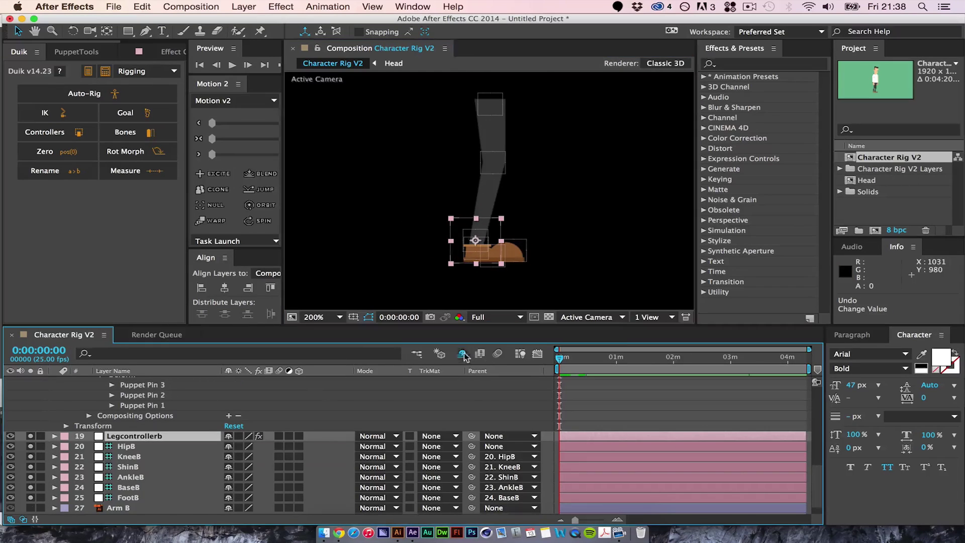
pyautogui.click(463, 354)
pyautogui.scroll(-3, 123, 433)
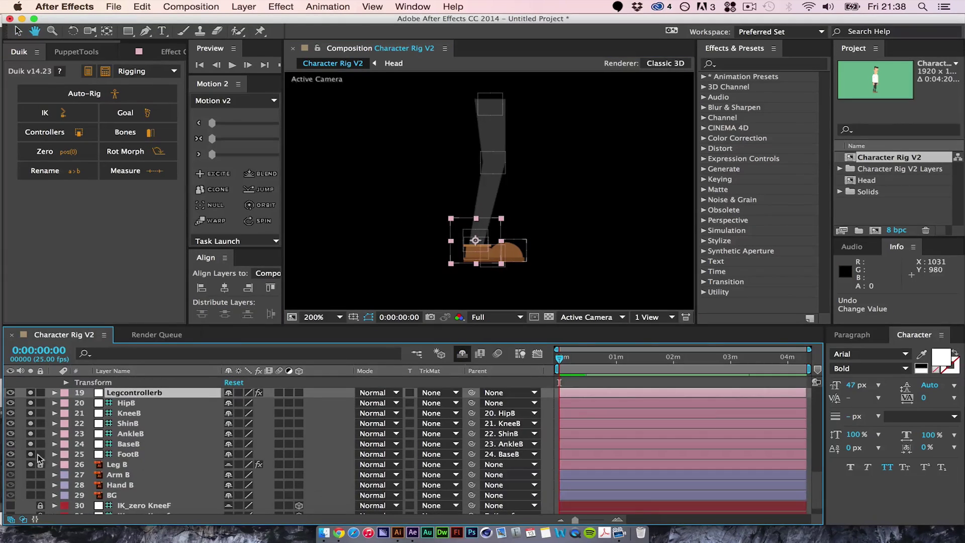
pyautogui.click(30, 464)
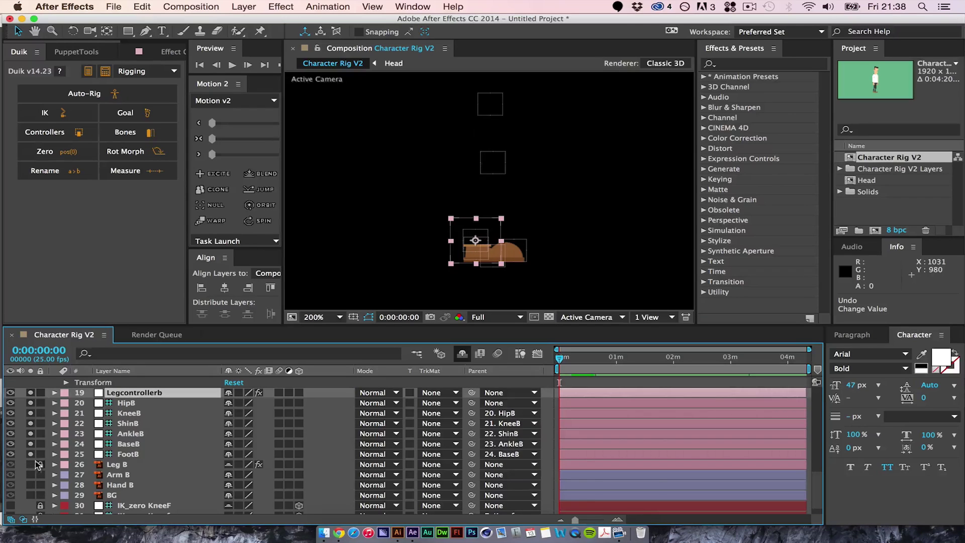
pyautogui.moveTo(31, 455); pyautogui.dragTo(31, 397)
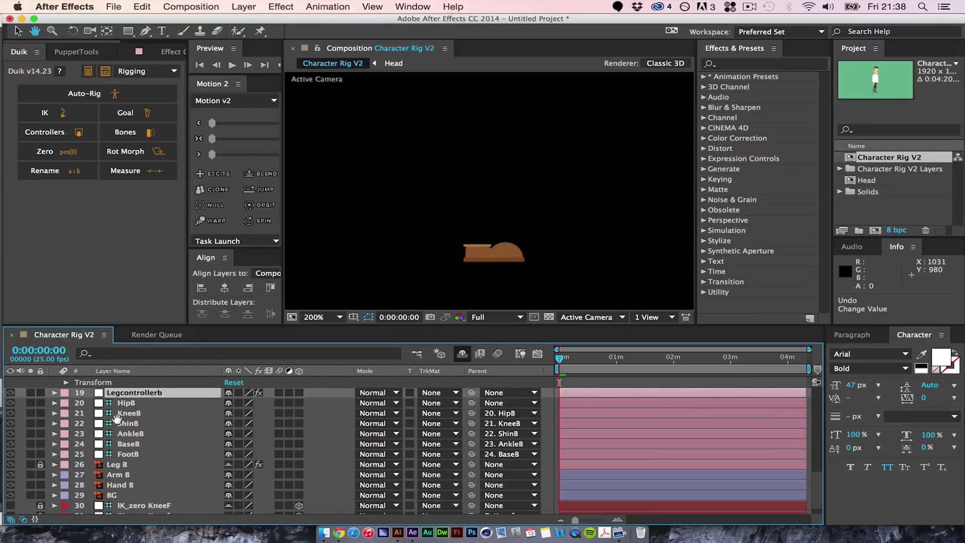
pyautogui.scroll(2, 119, 469)
pyautogui.scroll(5, 119, 470)
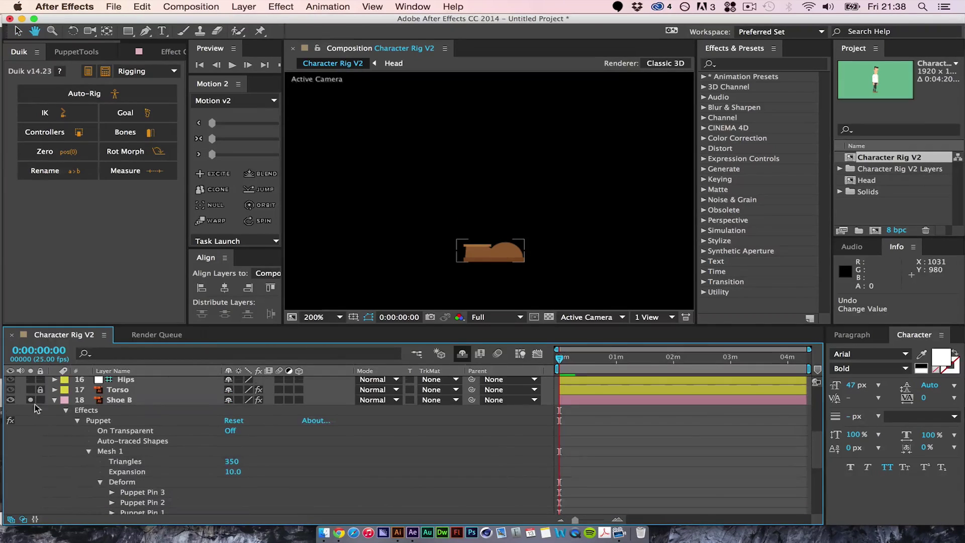
pyautogui.click(62, 403)
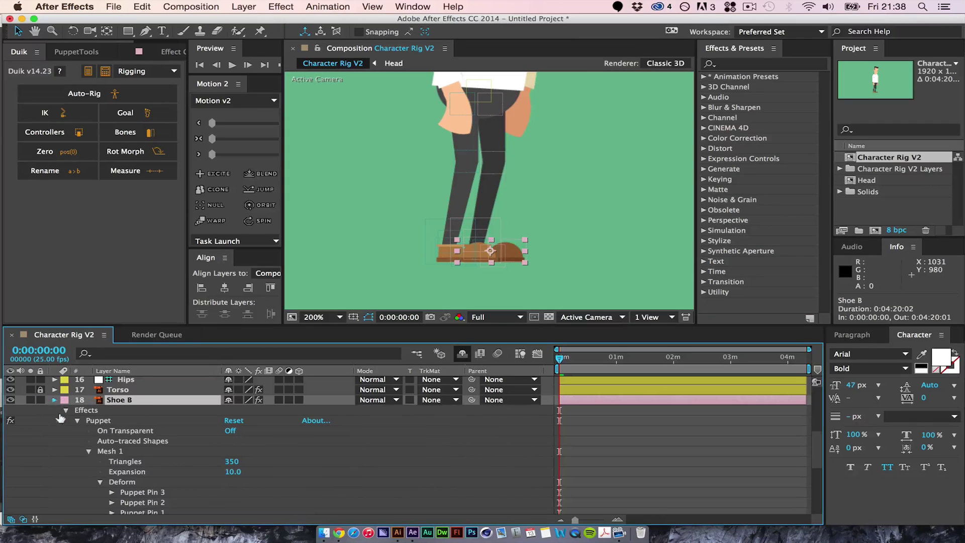
# Step: Collapse and lock the Shoe B layer, mark it as shy, and hide the shy layers again
pyautogui.click(55, 400)
pyautogui.click(40, 400)
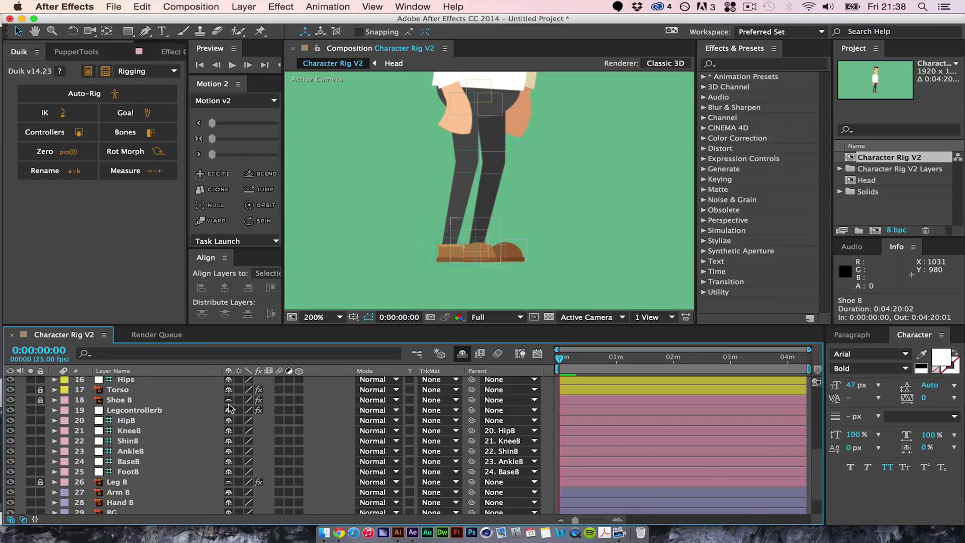
pyautogui.click(462, 354)
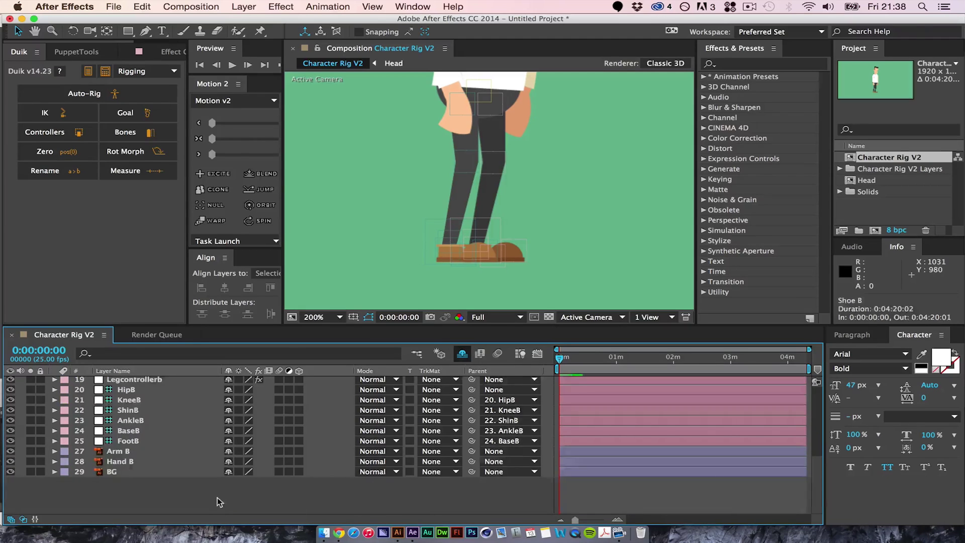
pyautogui.scroll(3, 220, 502)
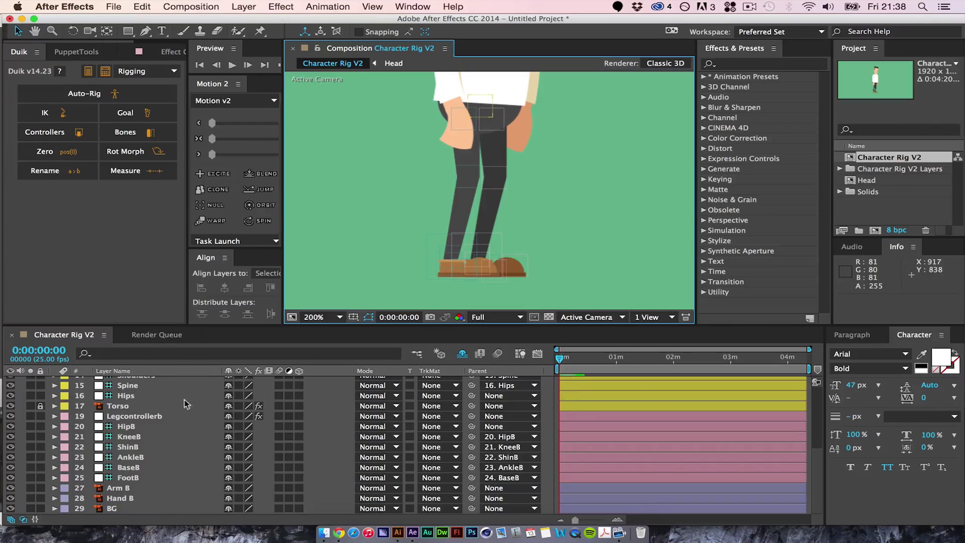
# Step: Parent the HipB and Hipf bones to the Hips bone
pyautogui.click(128, 427)
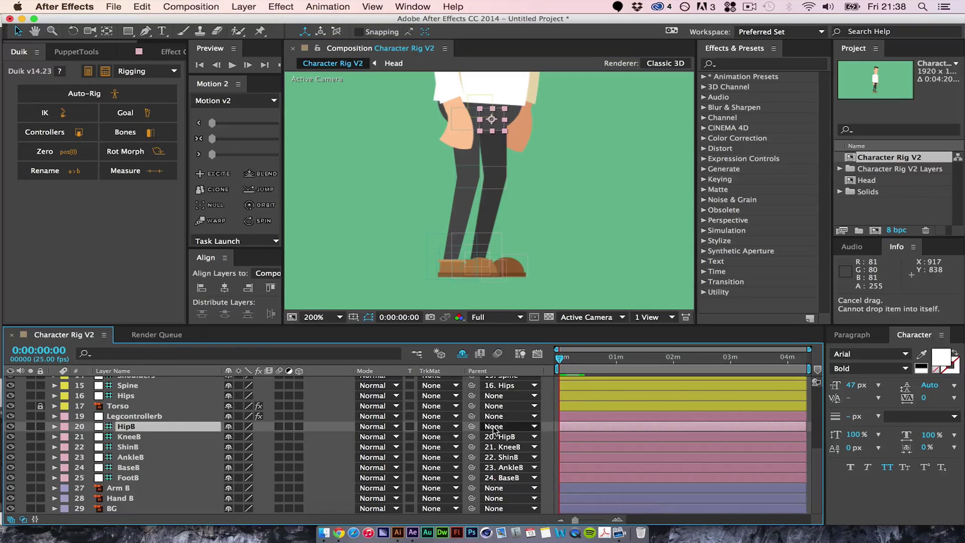
pyautogui.moveTo(471, 427); pyautogui.dragTo(140, 403)
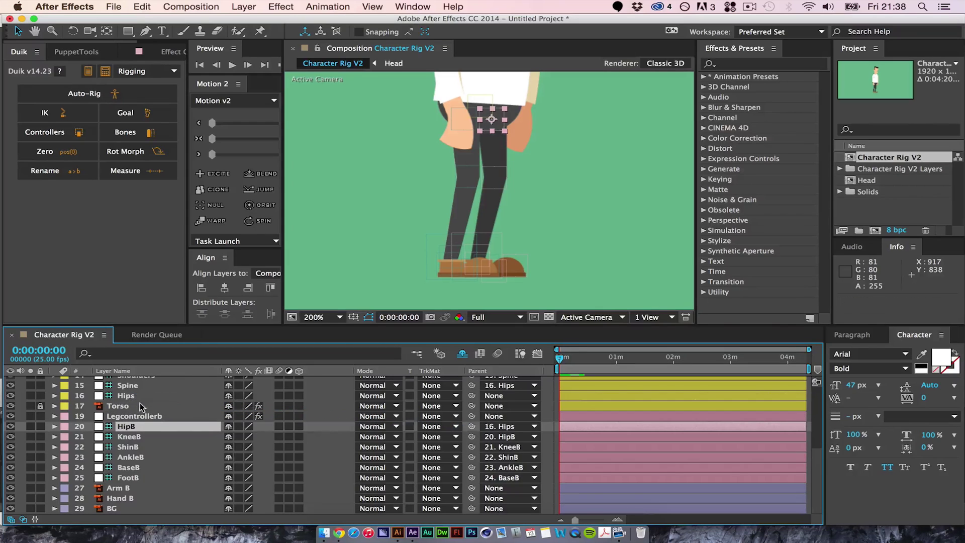
pyautogui.scroll(5, 144, 422)
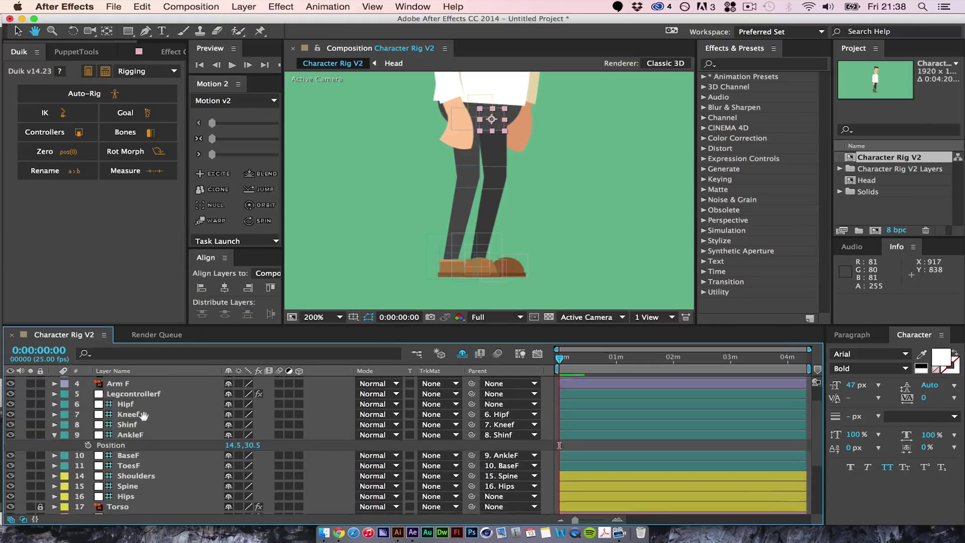
pyautogui.click(132, 433)
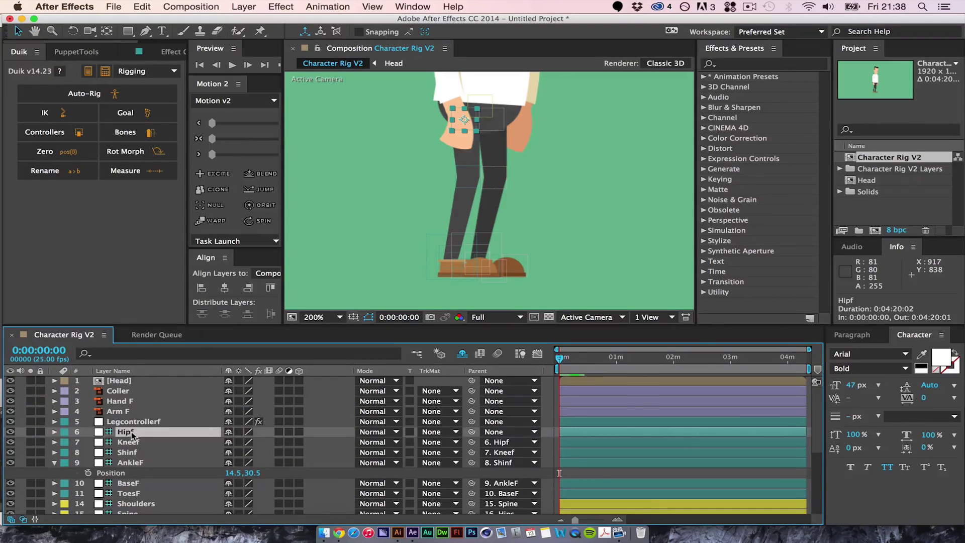
pyautogui.moveTo(439, 435); pyautogui.dragTo(135, 475)
# Step: Test the leg rig by moving the Hips bone to about 915, 655 and 1023, 675, and undo both moves
pyautogui.click(127, 473)
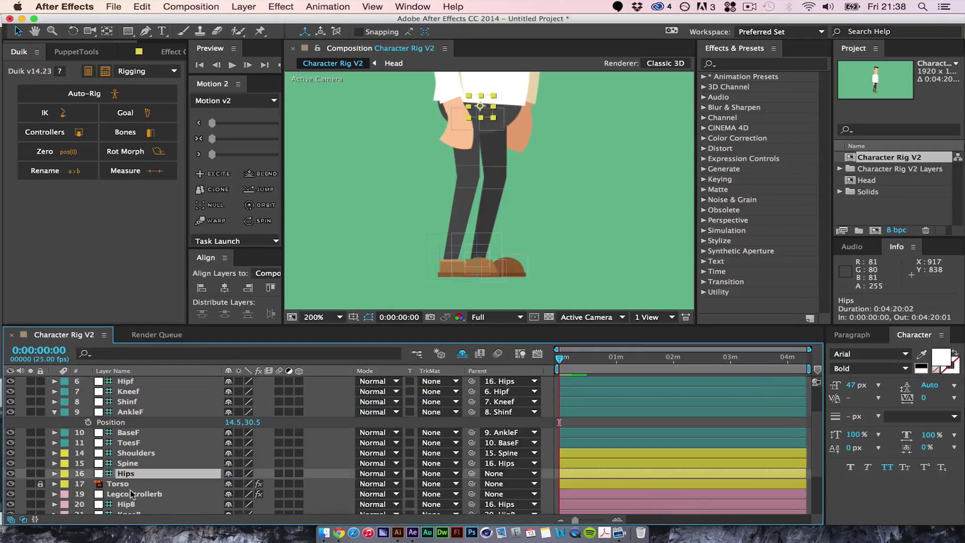
pyautogui.scroll(-3, 529, 149)
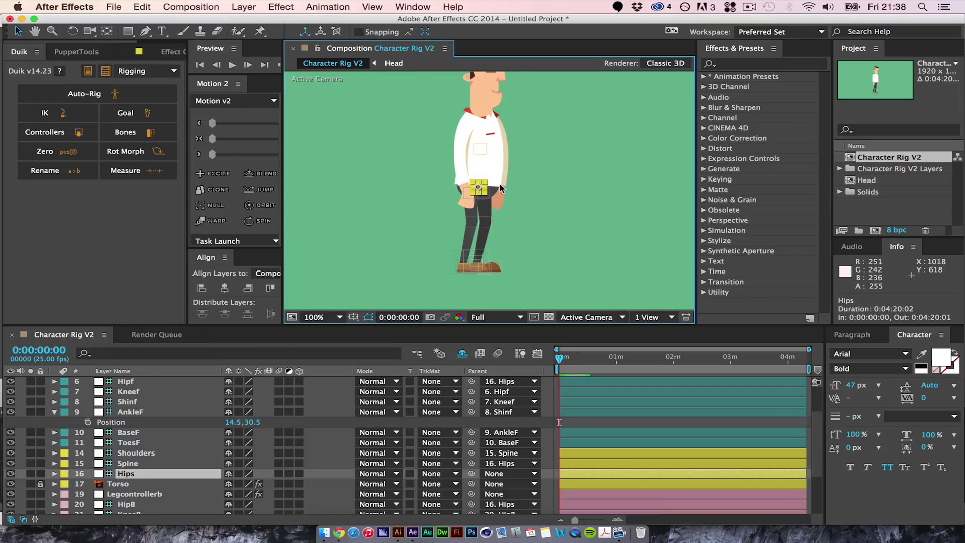
pyautogui.scroll(3, 501, 188)
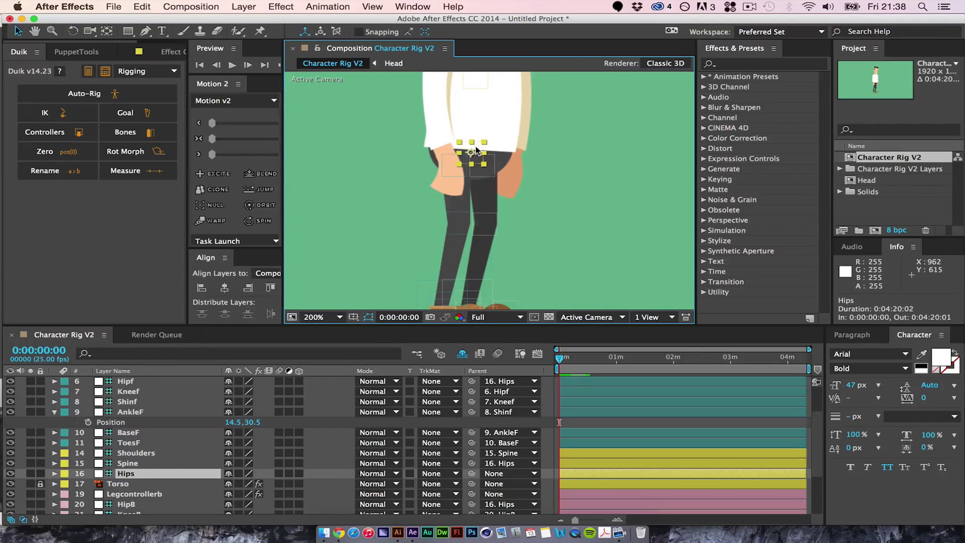
pyautogui.moveTo(476, 149); pyautogui.dragTo(455, 164)
pyautogui.press(',')
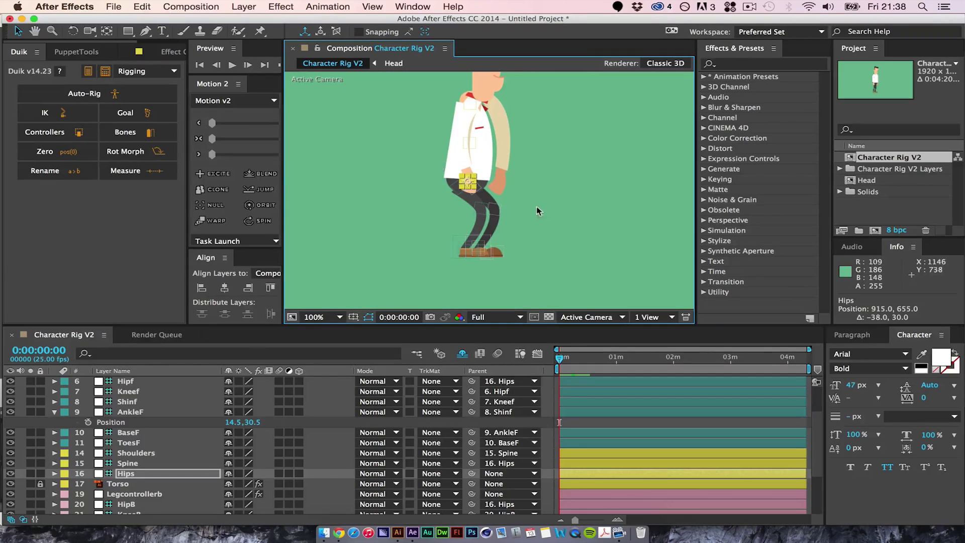
pyautogui.moveTo(474, 191)
pyautogui.mouseDown()
pyautogui.moveTo(455, 242)
pyautogui.moveTo(459, 228)
pyautogui.moveTo(510, 198)
pyautogui.moveTo(444, 192)
pyautogui.moveTo(411, 208)
pyautogui.moveTo(501, 210)
pyautogui.moveTo(492, 191)
pyautogui.mouseUp()
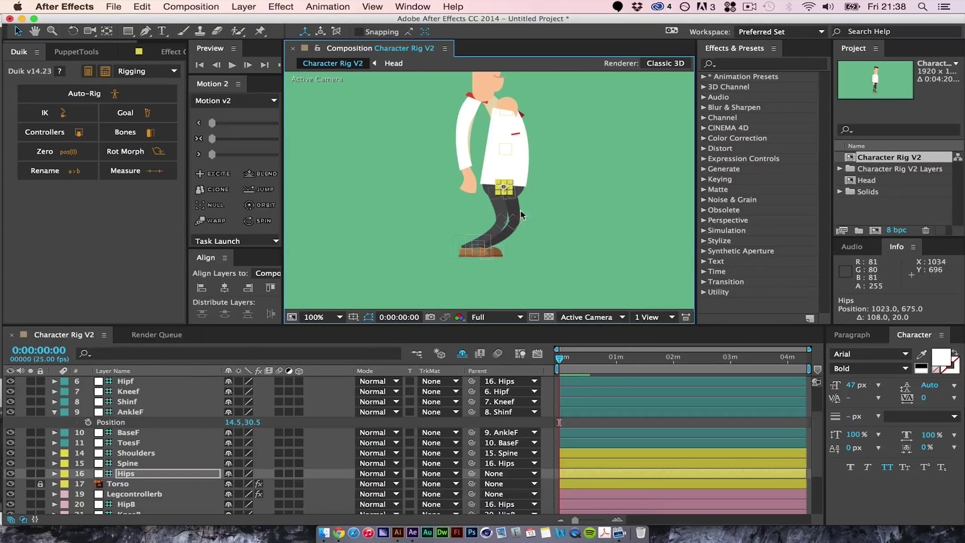
pyautogui.press('super+z')
pyautogui.press('super+z')
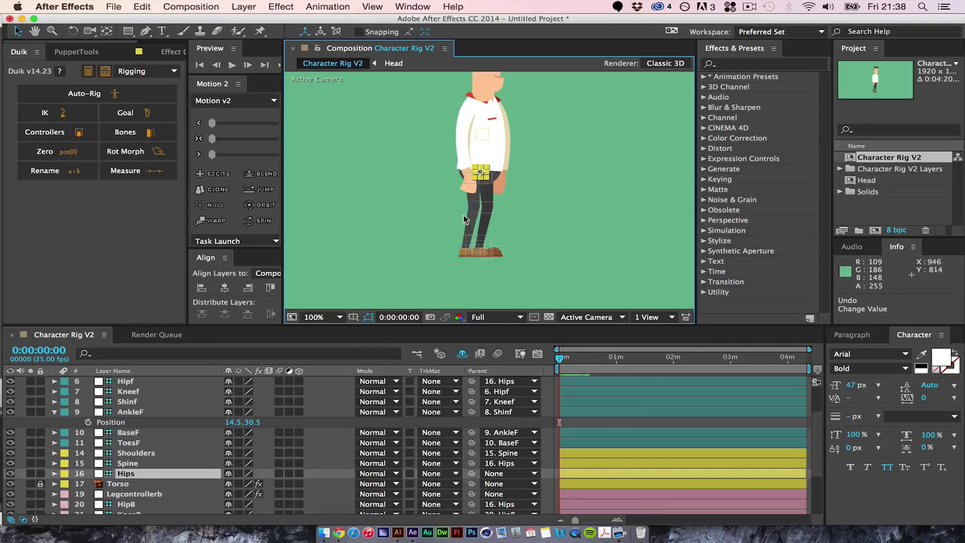
pyautogui.click(619, 420)
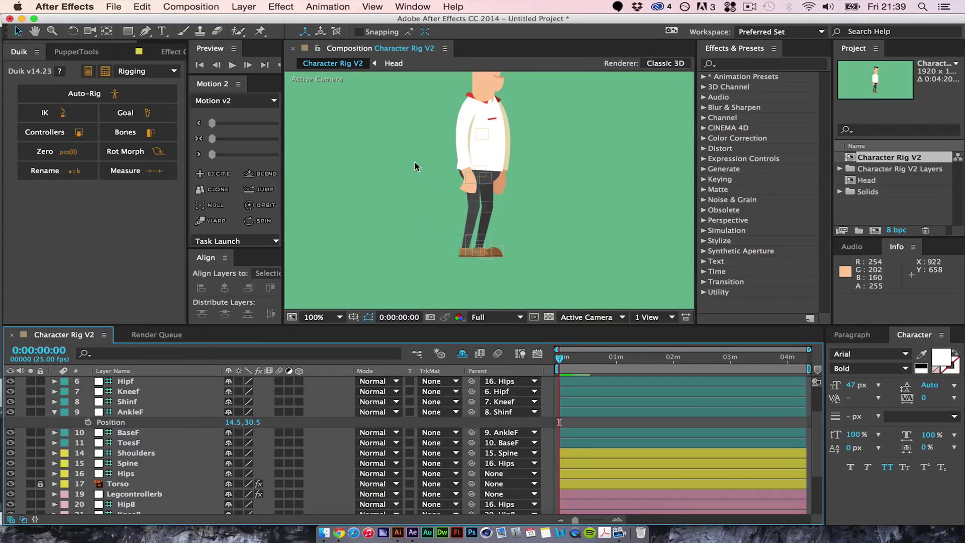
# Step: Create shapes from the Hand F vector layer
pyautogui.scroll(-5, 810, 472)
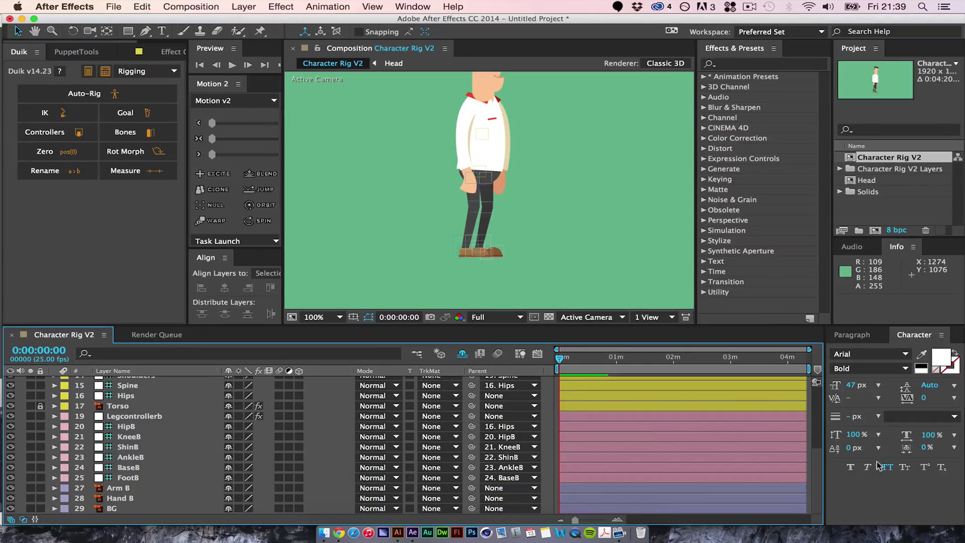
pyautogui.scroll(5, 203, 415)
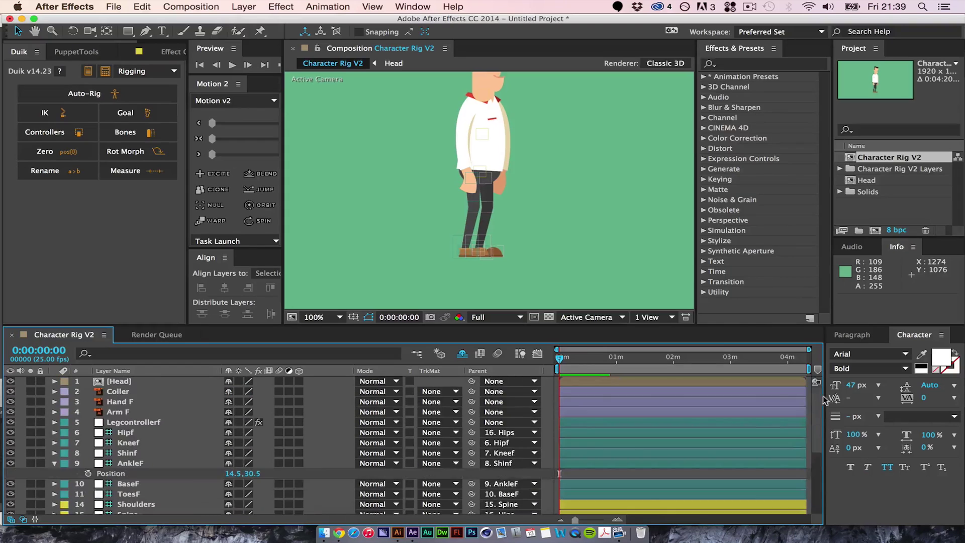
pyautogui.click(125, 412)
pyautogui.click(121, 402)
pyautogui.press('.')
pyautogui.press('.')
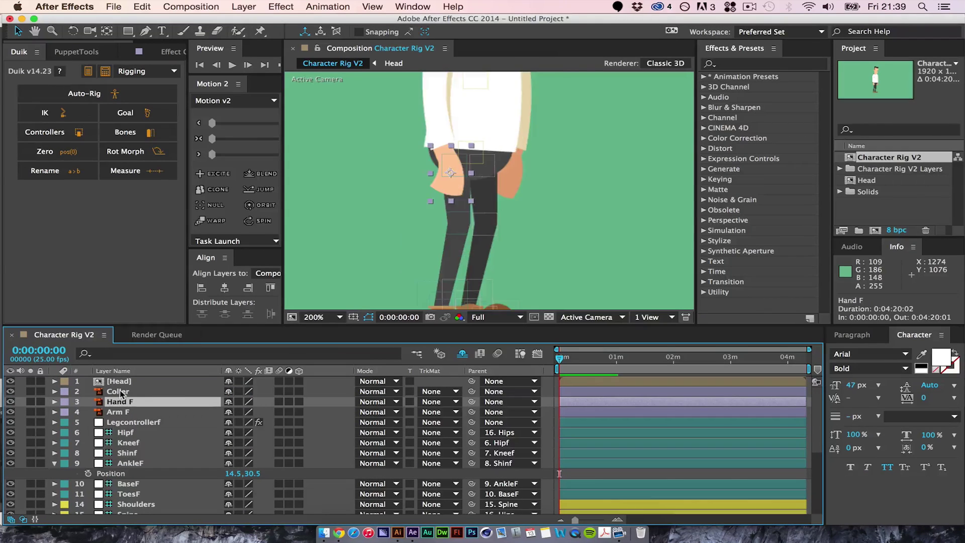
pyautogui.rightClick(122, 401)
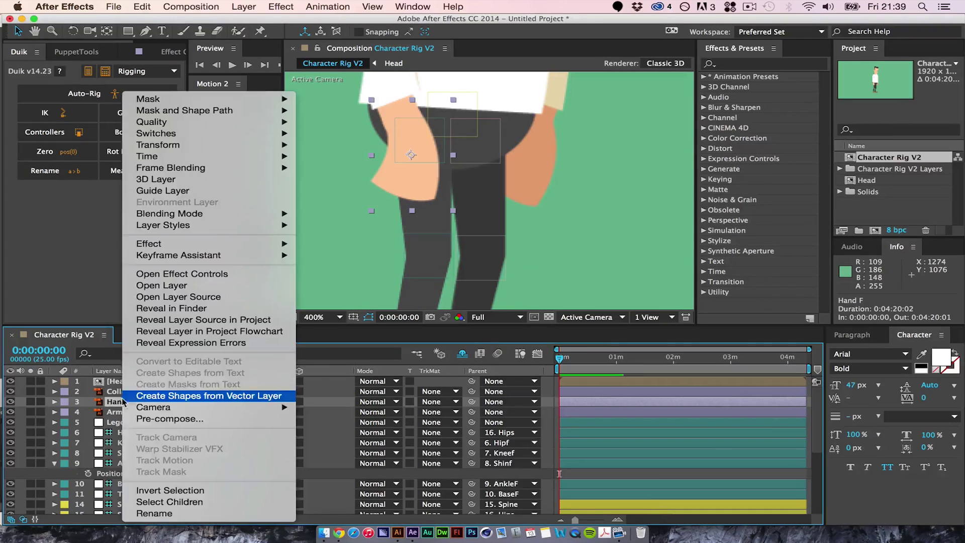
pyautogui.click(230, 396)
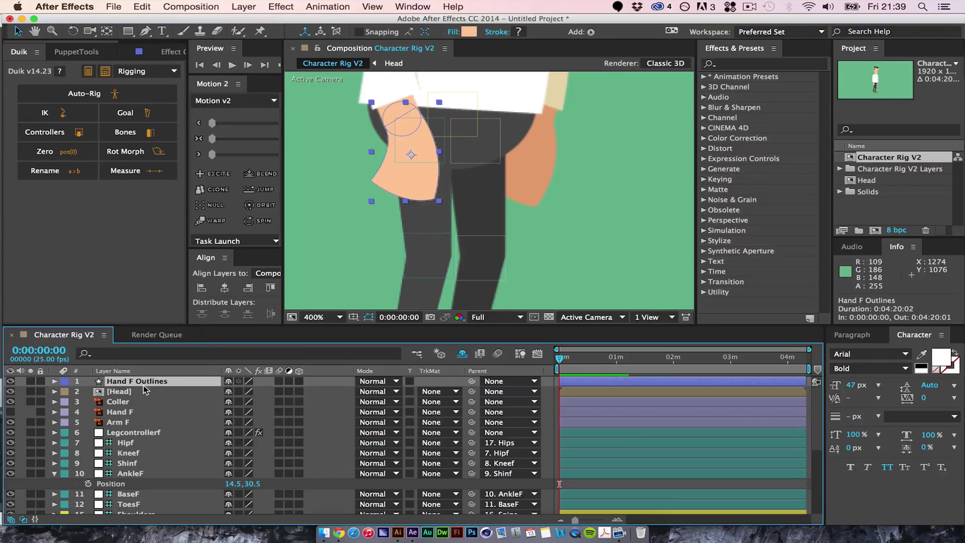
# Step: Expand the contents of Hand F Outlines and select Group 1, the circle at the wrist
pyautogui.click(54, 382)
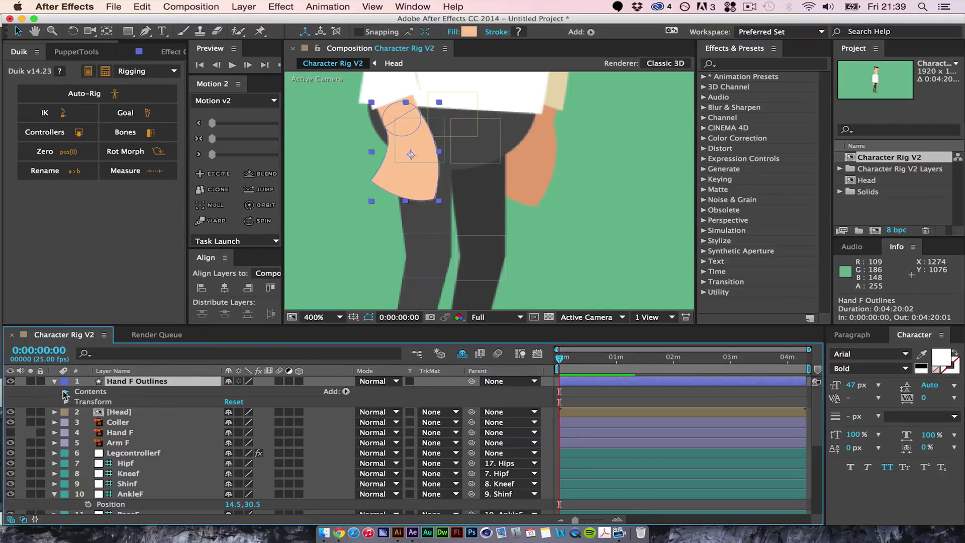
pyautogui.click(66, 392)
pyautogui.click(77, 402)
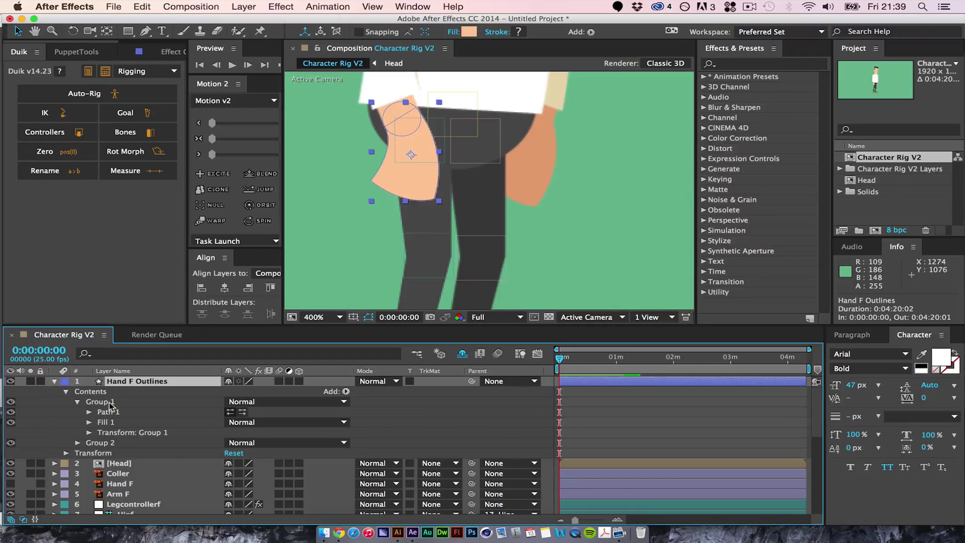
pyautogui.click(107, 401)
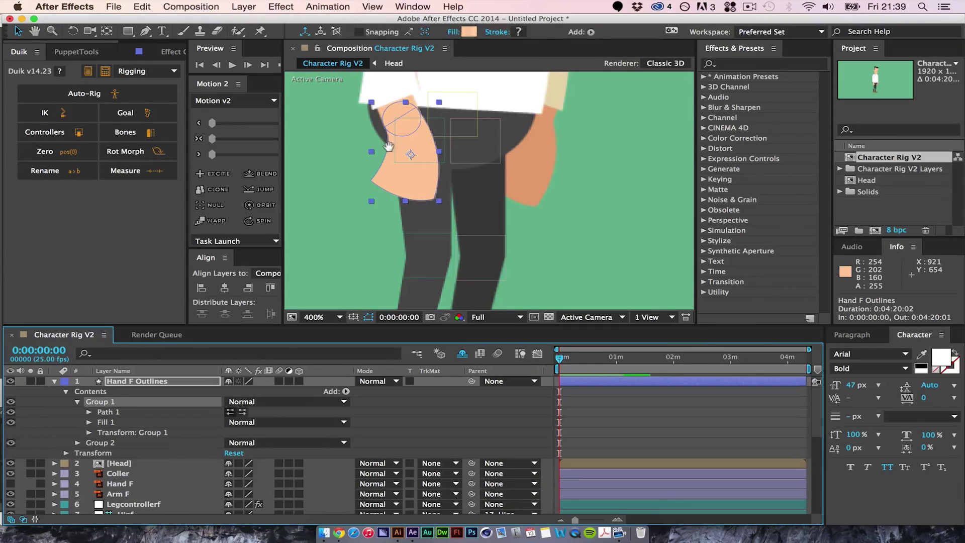
pyautogui.press('h')
pyautogui.moveTo(377, 115); pyautogui.dragTo(421, 166)
pyautogui.press('v')
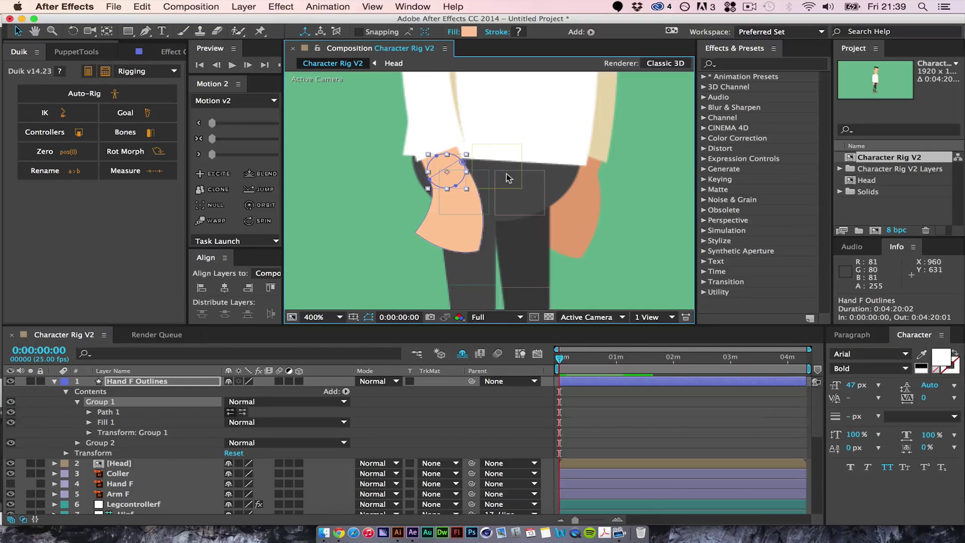
# Step: Place a horizontal guide at 628.8 and a vertical guide at 915.2 through the wrist circle's centre, and lock the guides
pyautogui.scroll(3, 506, 174)
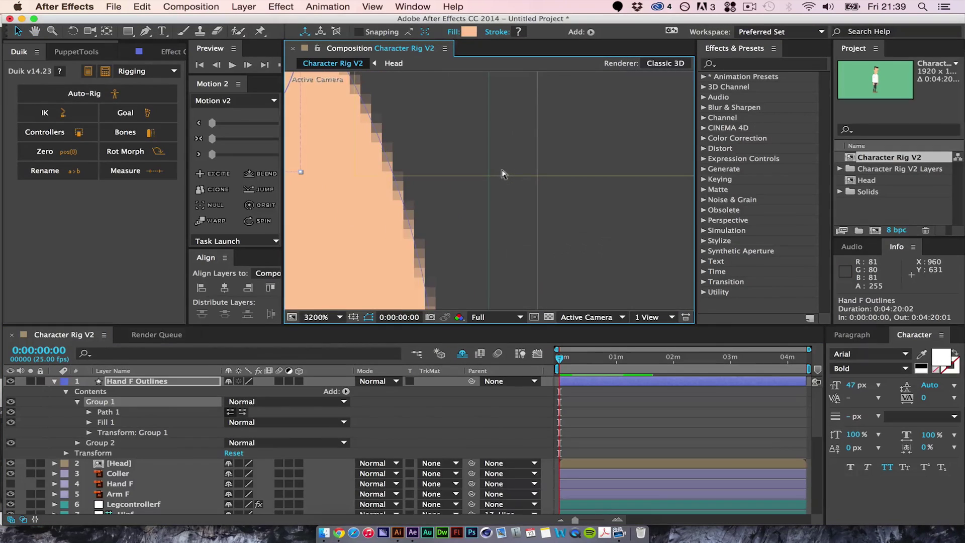
pyautogui.press('h')
pyautogui.moveTo(482, 207); pyautogui.dragTo(549, 212)
pyautogui.moveTo(503, 215); pyautogui.dragTo(534, 222)
pyautogui.click(114, 406)
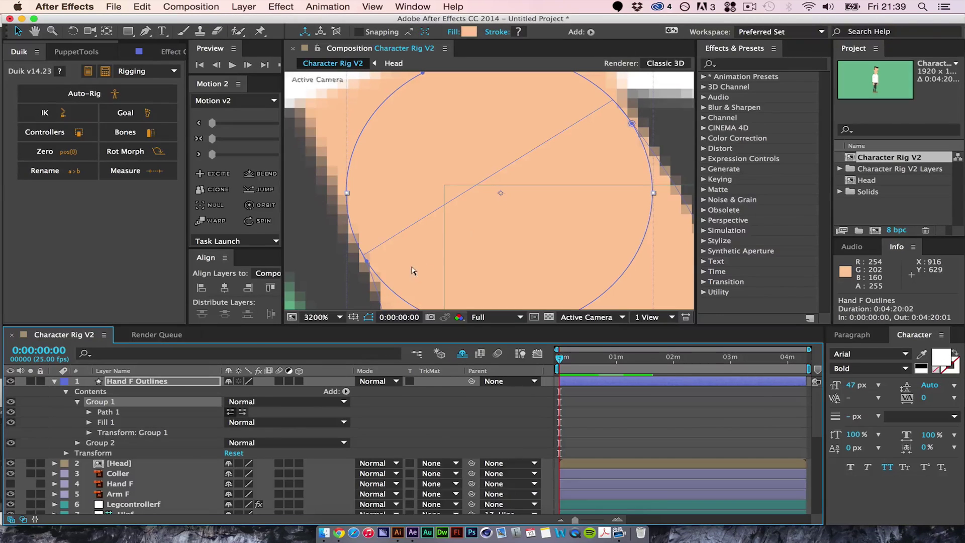
pyautogui.moveTo(529, 222); pyautogui.dragTo(503, 213)
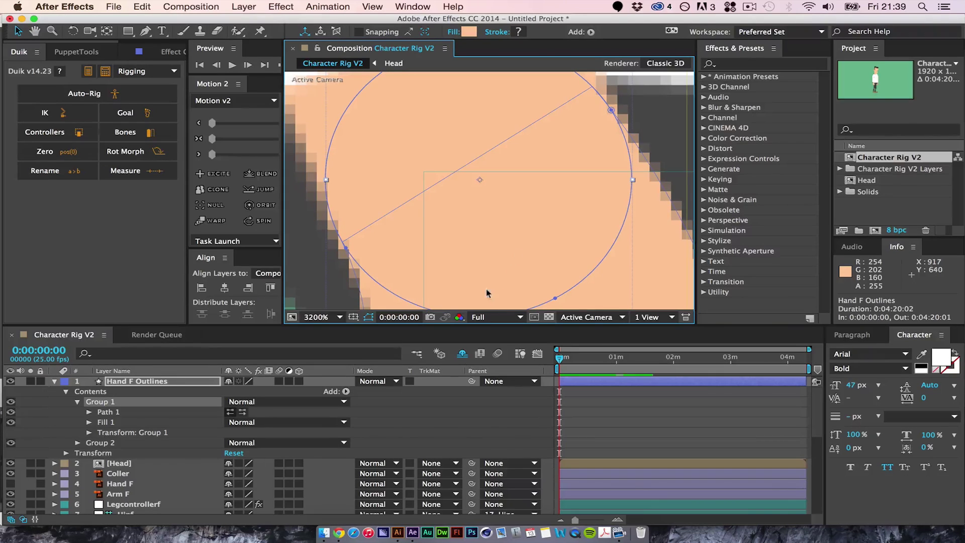
pyautogui.click(376, 7)
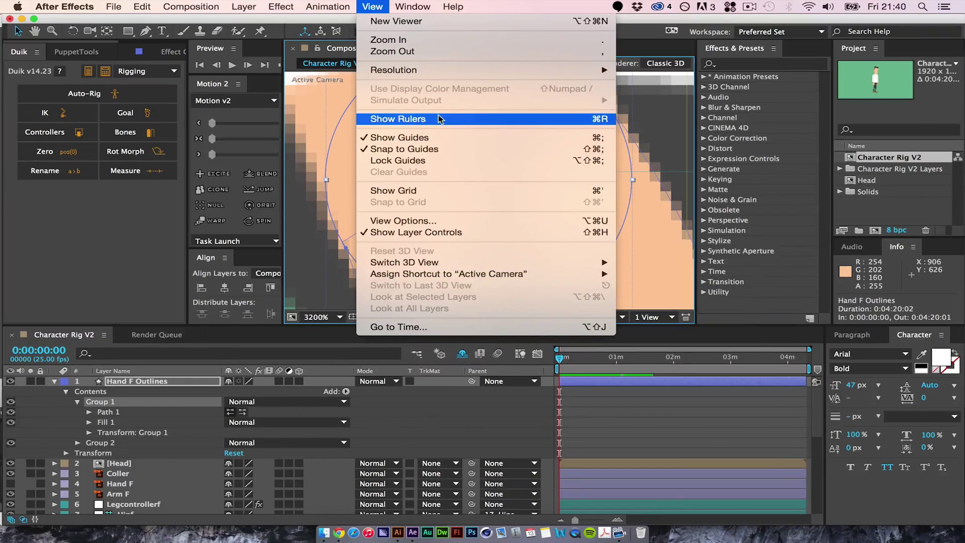
pyautogui.click(435, 149)
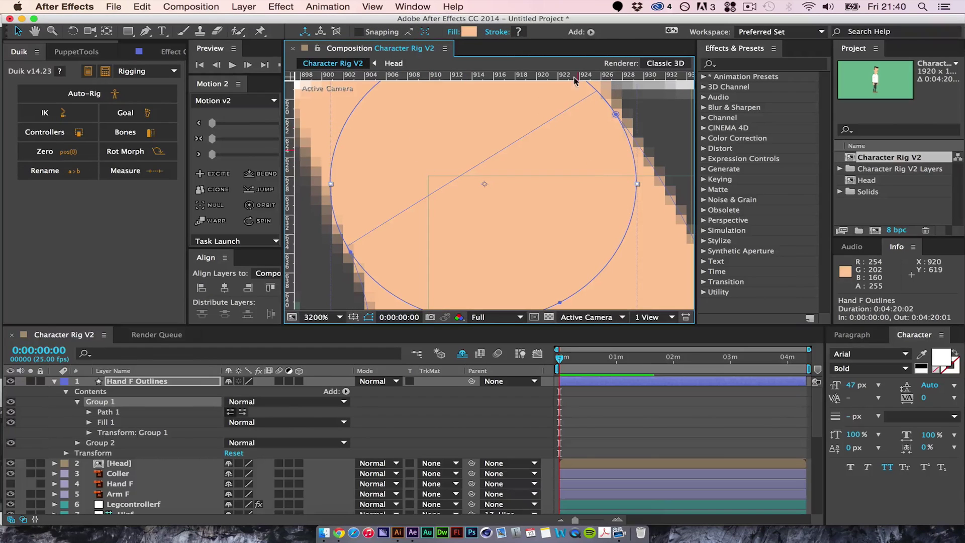
pyautogui.moveTo(556, 76); pyautogui.dragTo(496, 181)
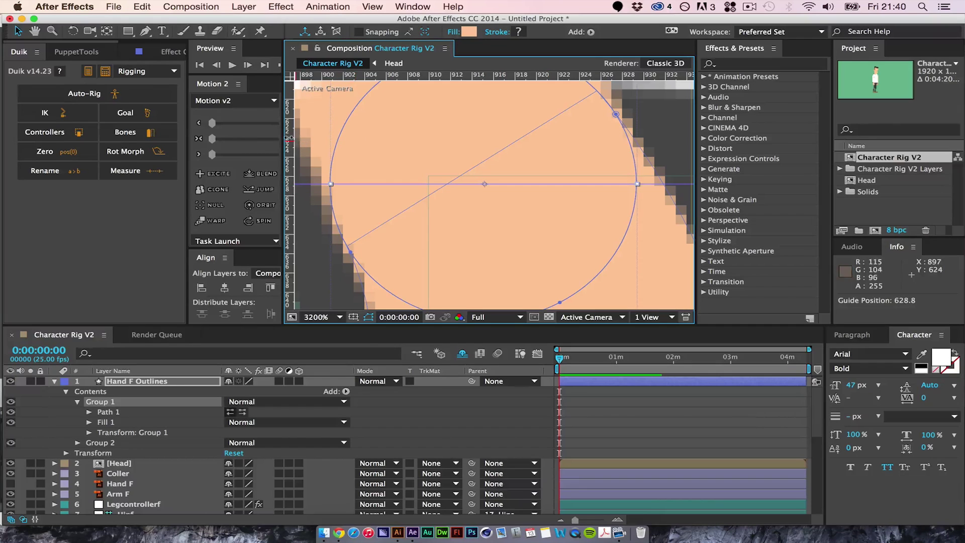
pyautogui.moveTo(290, 138); pyautogui.dragTo(482, 156)
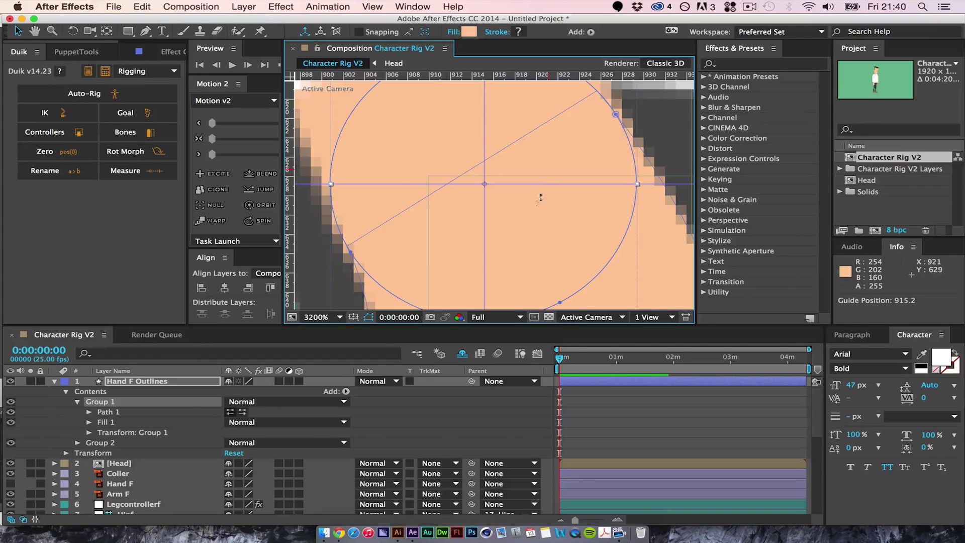
pyautogui.click(385, 7)
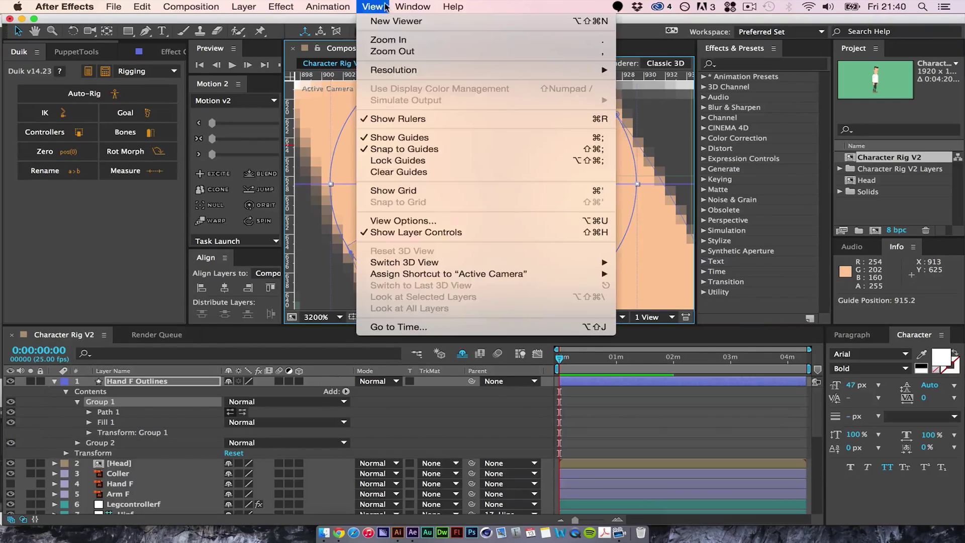
pyautogui.click(432, 161)
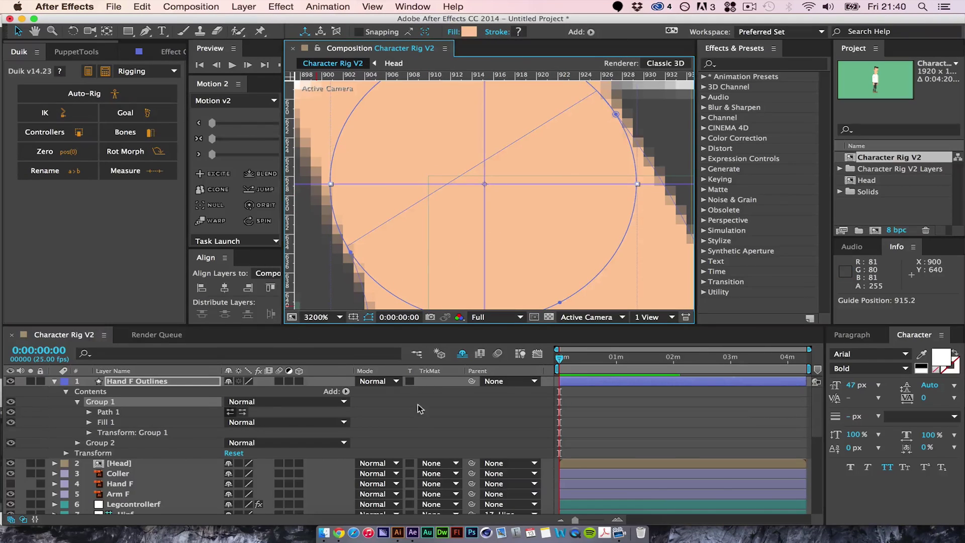
# Step: Delete the Hand F Outlines layer and make the original Hand F layer visible again
pyautogui.click(144, 384)
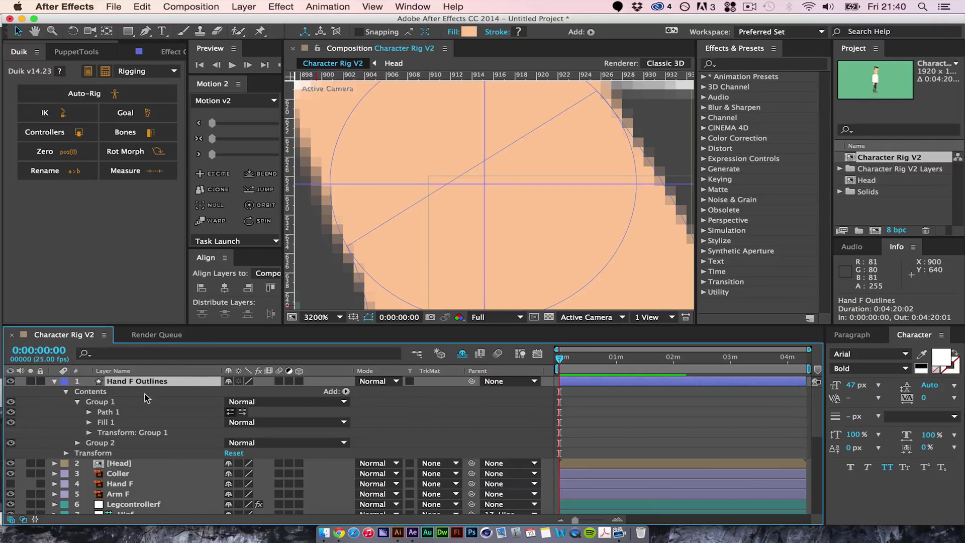
pyautogui.press('Delete')
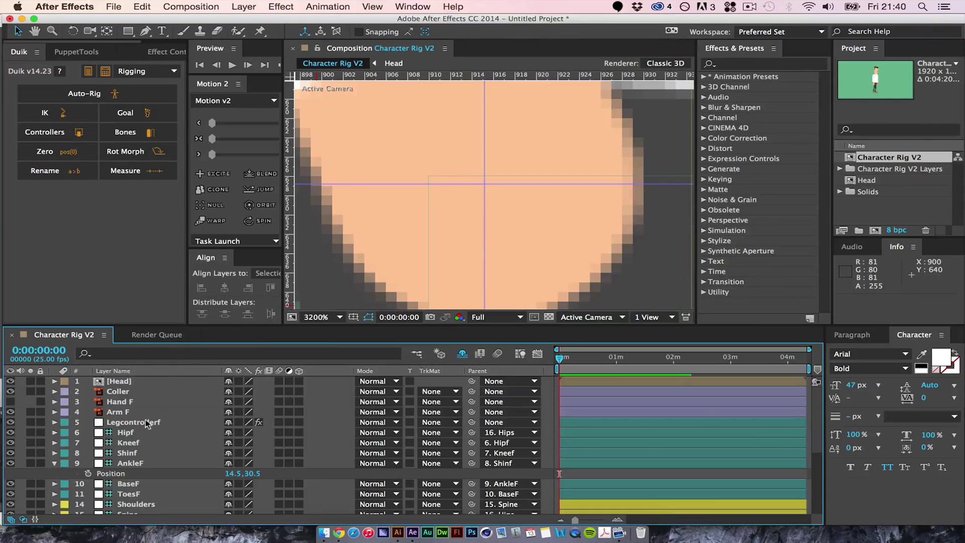
pyautogui.click(122, 404)
pyautogui.click(10, 401)
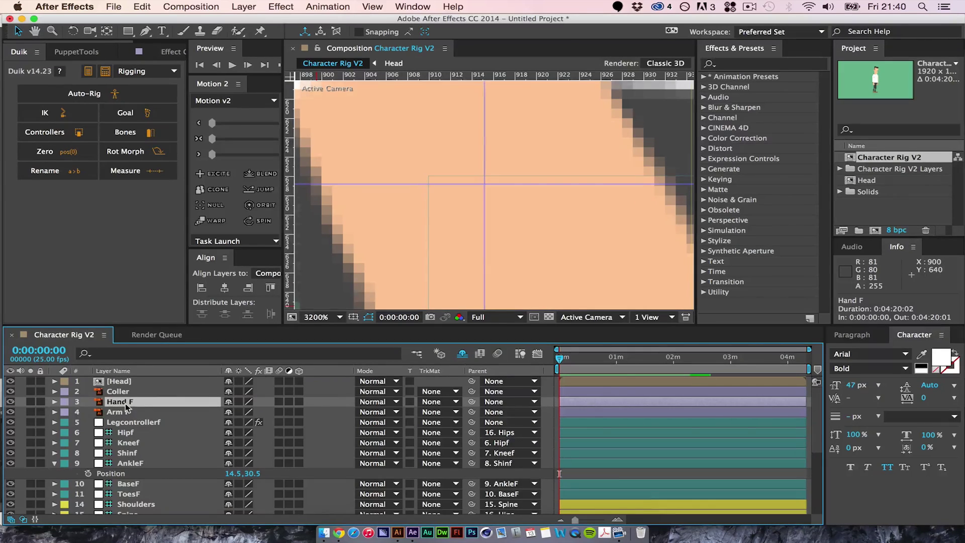
# Step: Move the Hand F layer's anchor point to the intersection of the two guides at the wrist
pyautogui.press(',')
pyautogui.press(',')
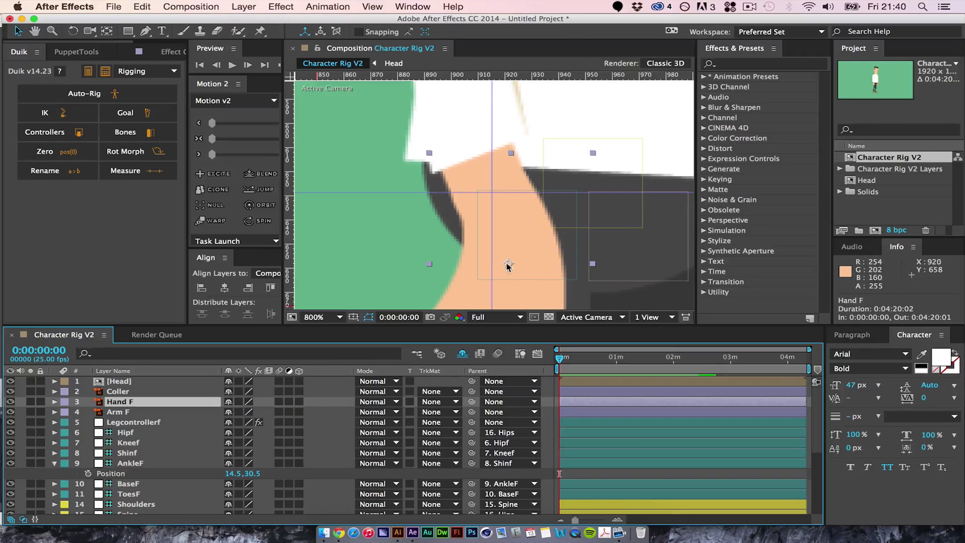
pyautogui.click(107, 32)
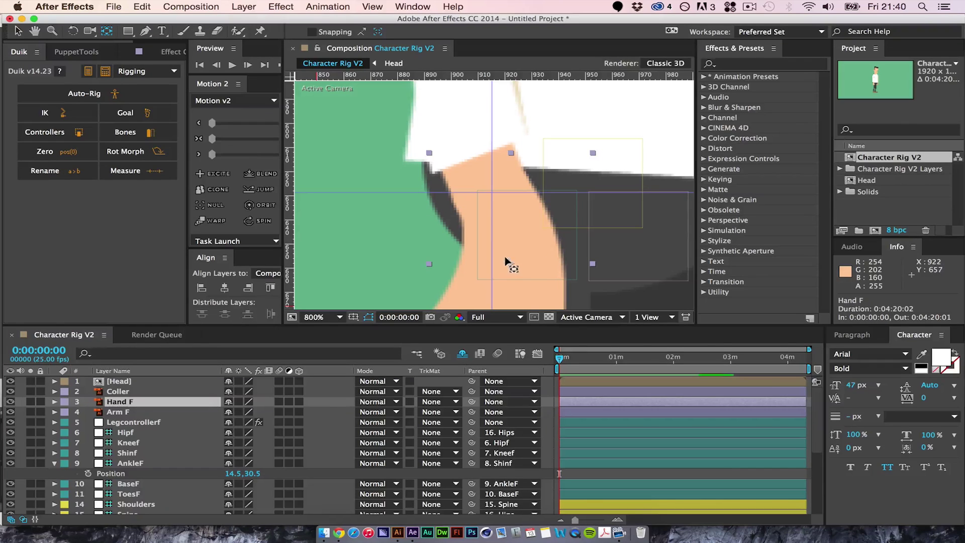
pyautogui.moveTo(509, 263); pyautogui.dragTo(490, 188)
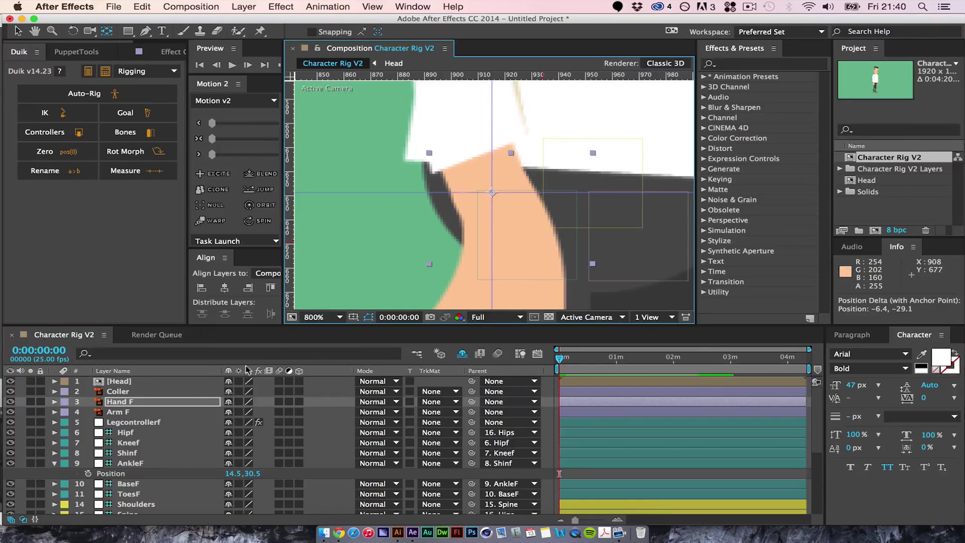
# Step: Select the Arm F layer and activate the Puppet Pin tool for it
pyautogui.click(127, 413)
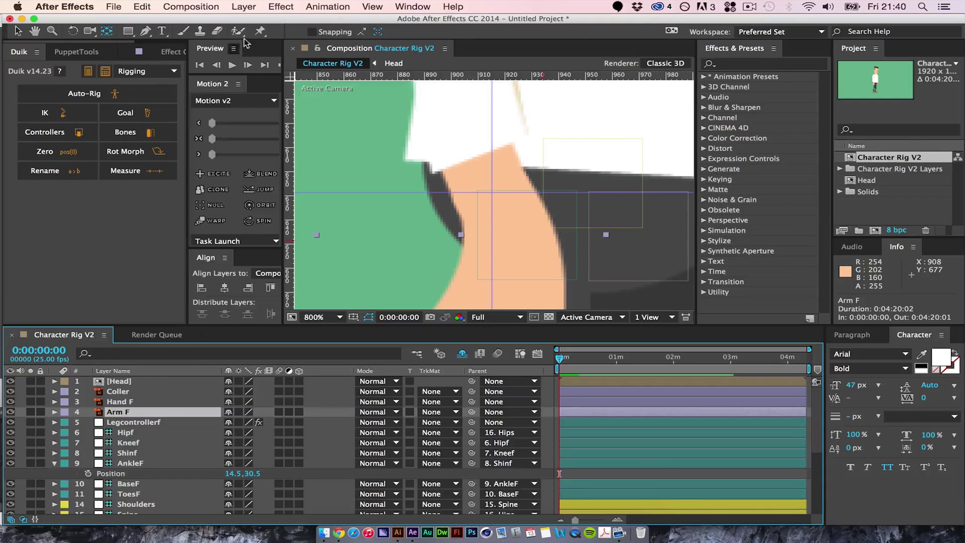
pyautogui.click(259, 32)
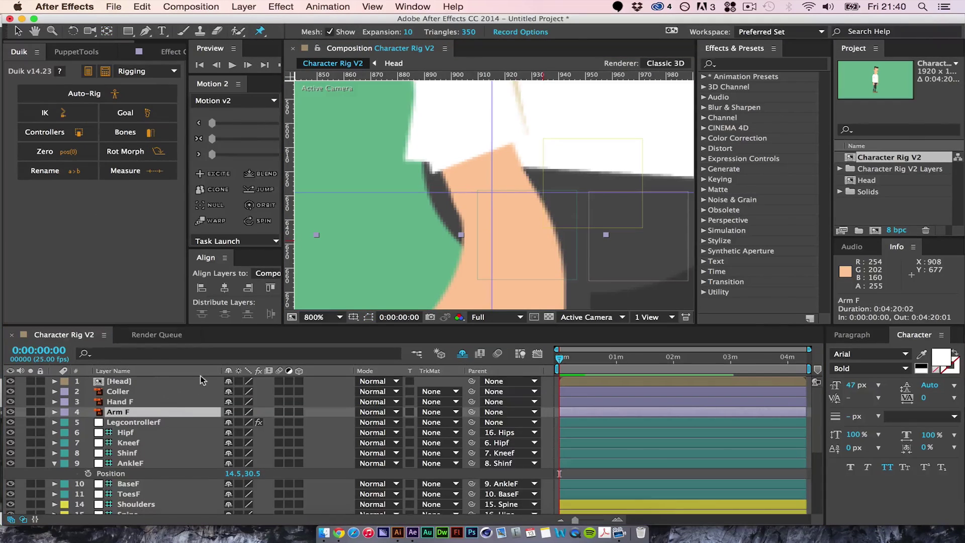
pyautogui.press(',')
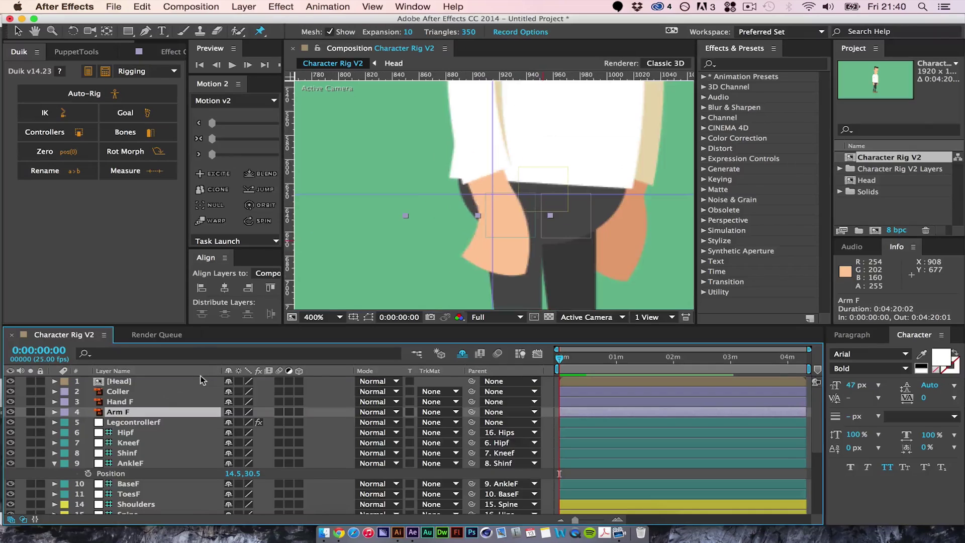
# Step: Solo the Arm F layer and place a puppet pin at the shoulder end of the sleeve
pyautogui.click(31, 412)
pyautogui.press('h')
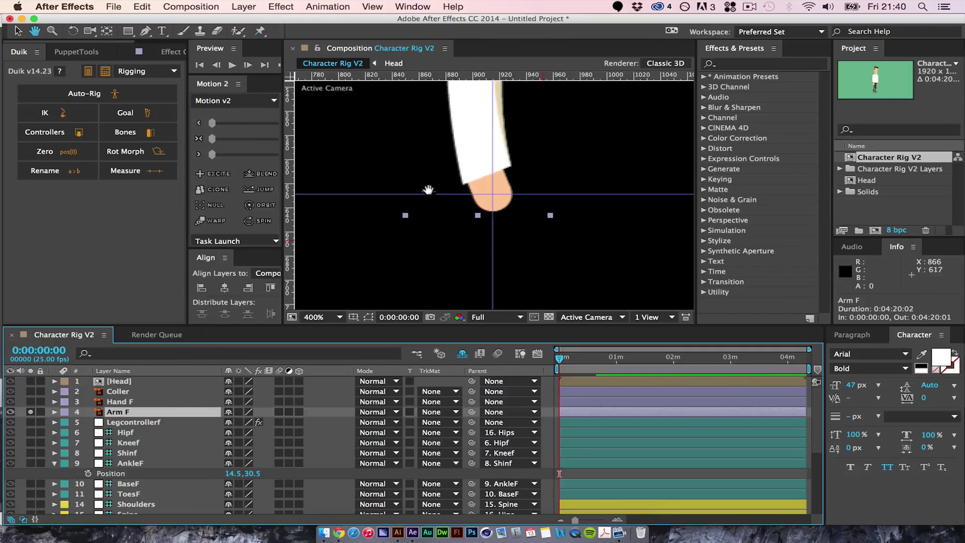
pyautogui.moveTo(419, 173); pyautogui.dragTo(431, 261)
pyautogui.moveTo(436, 131); pyautogui.dragTo(392, 280)
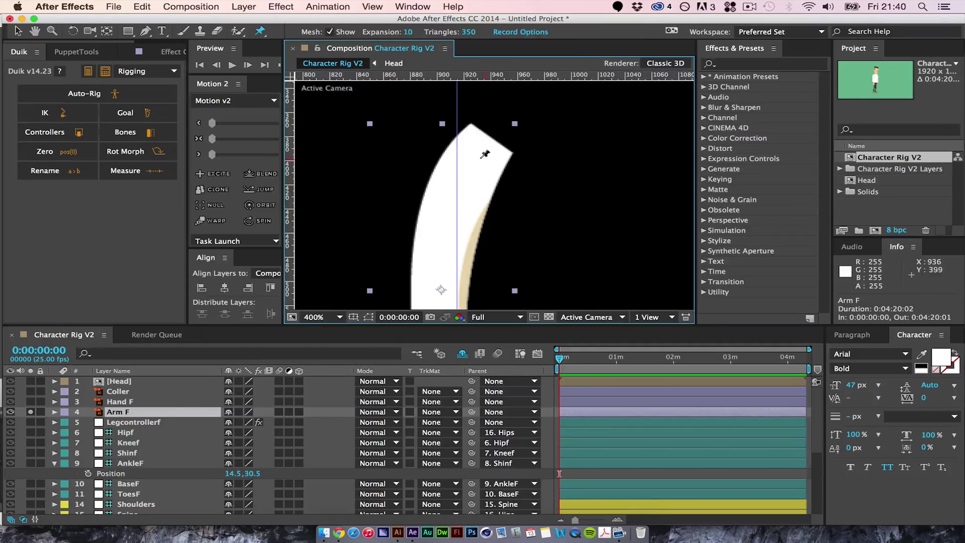
pyautogui.click(482, 142)
pyautogui.scroll(-5, 444, 166)
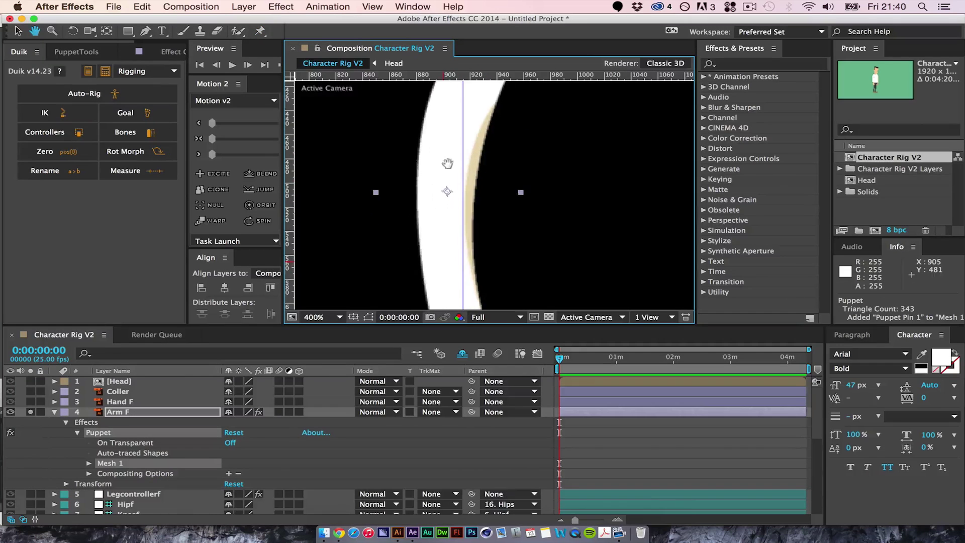
# Step: Add puppet pins to Arm F at the elbow and at the wrist where the two guides cross
pyautogui.click(444, 177)
pyautogui.press('space')
pyautogui.moveTo(452, 265); pyautogui.dragTo(430, 136)
pyautogui.scroll(3, 439, 167)
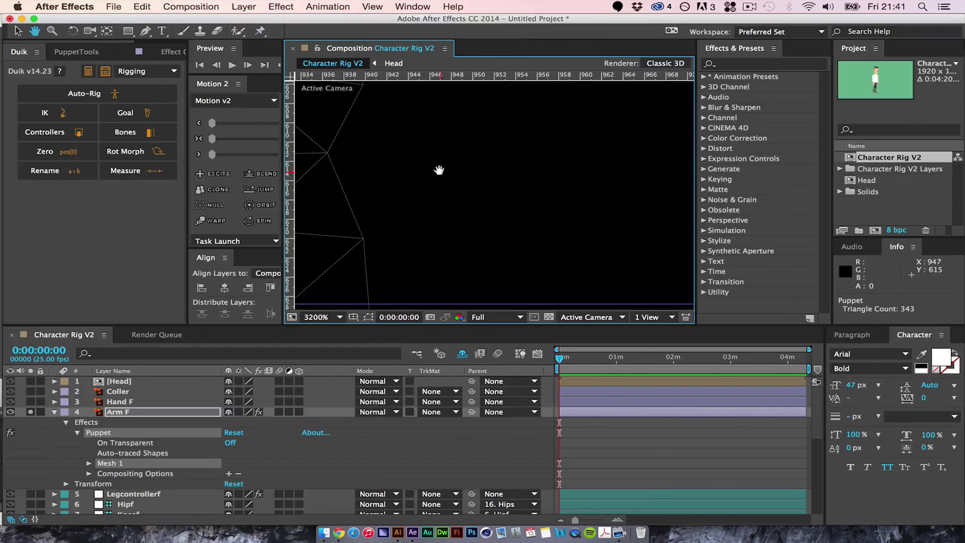
pyautogui.moveTo(445, 244); pyautogui.dragTo(599, 196)
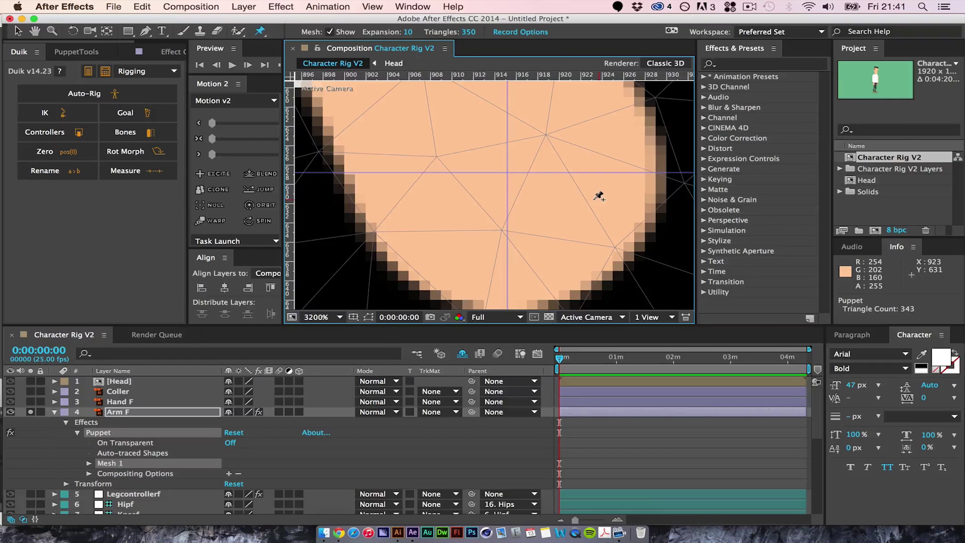
pyautogui.click(506, 171)
pyautogui.scroll(-5, 524, 227)
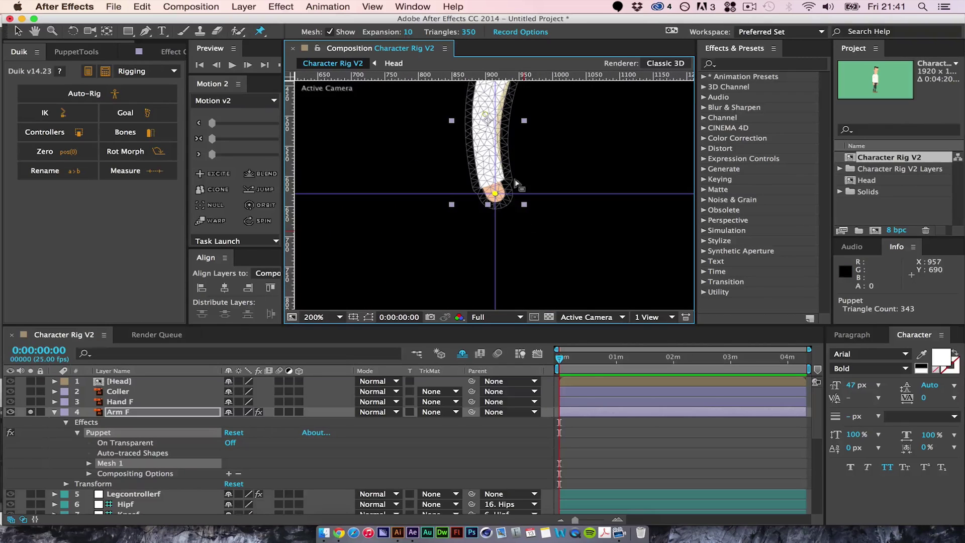
pyautogui.moveTo(538, 111); pyautogui.dragTo(530, 165)
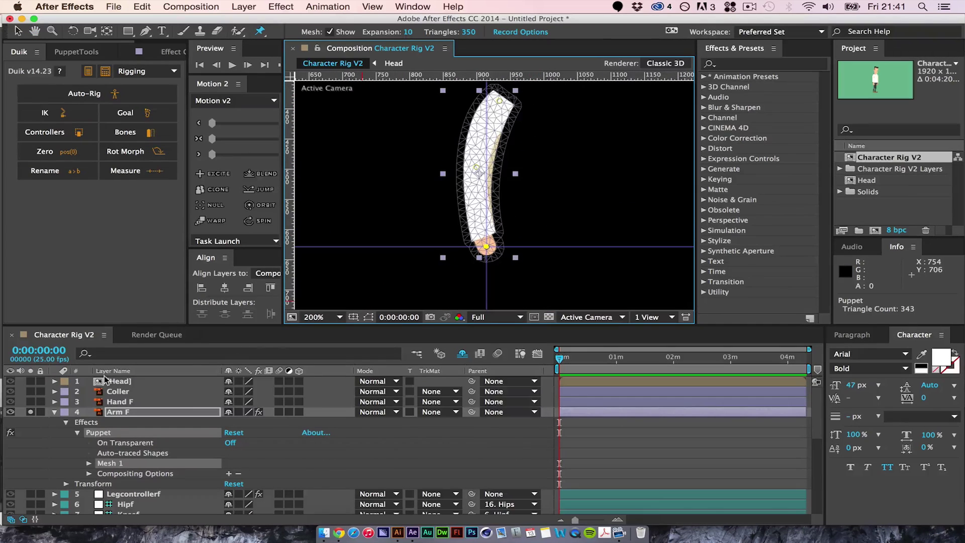
# Step: Create Duik bones from the three puppet pins in Arm F's Mesh 1 deform group
pyautogui.click(89, 464)
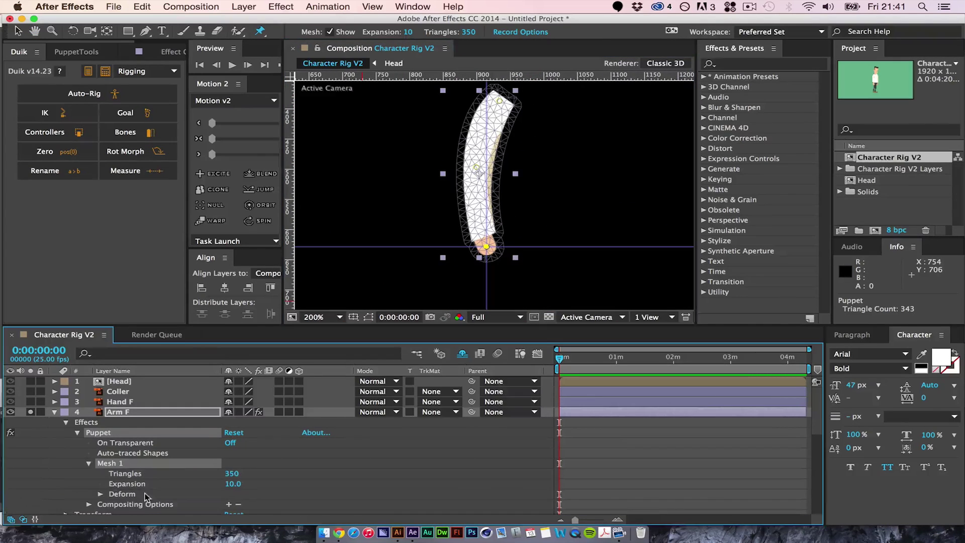
pyautogui.click(100, 494)
pyautogui.keyDown('shift'); pyautogui.click(158, 510); pyautogui.keyUp('shift')
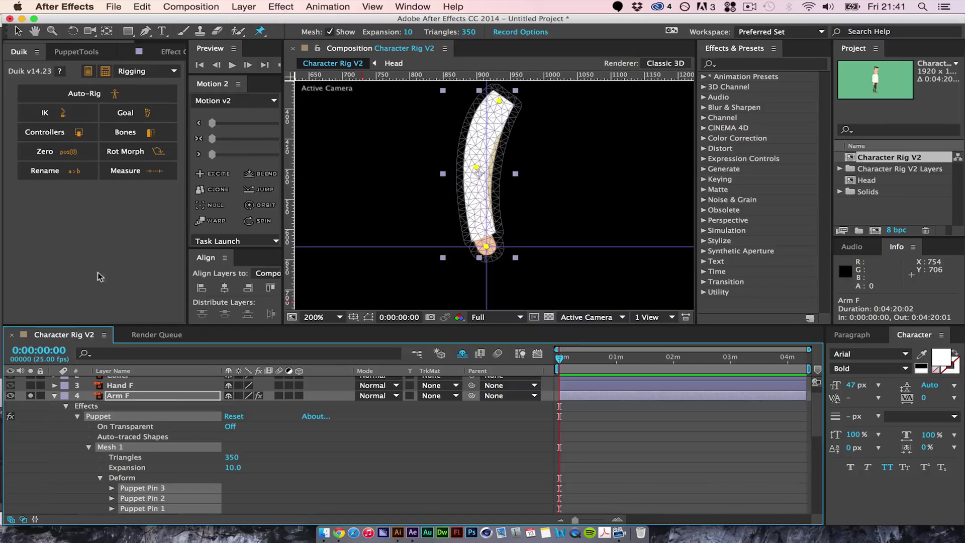
pyautogui.click(146, 133)
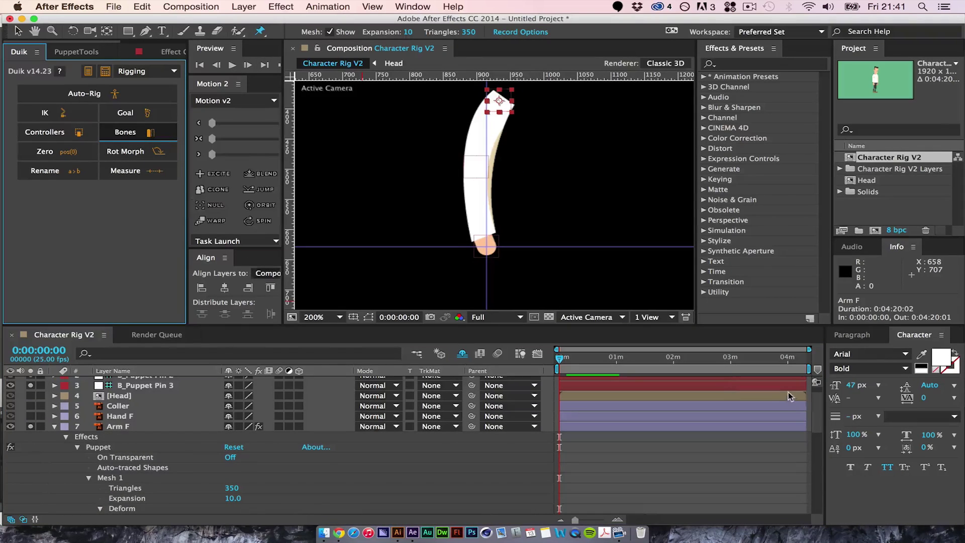
# Step: Rename the B_Puppet Pin 1 bone layer to Shoulderf
pyautogui.moveTo(817, 408); pyautogui.dragTo(816, 394)
pyautogui.click(170, 382)
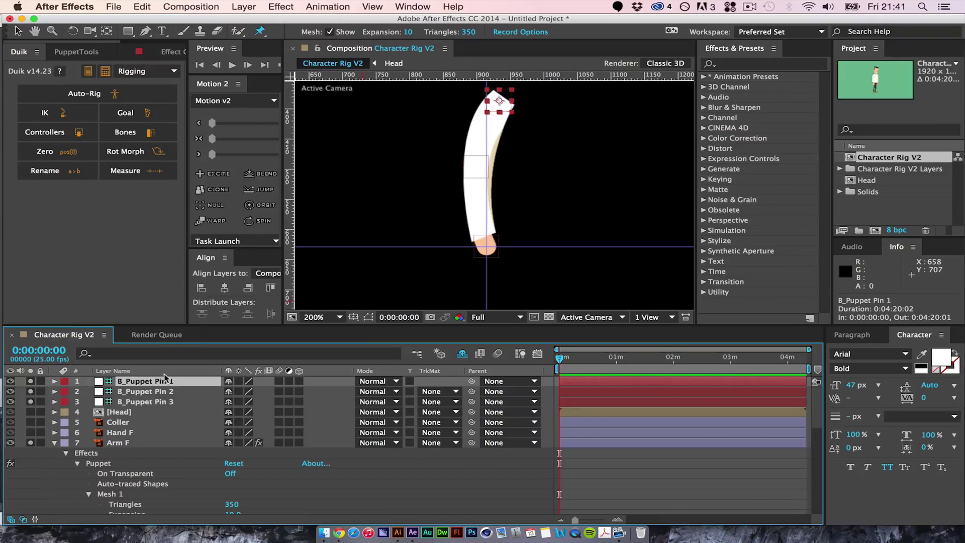
pyautogui.press('Return')
pyautogui.write('ShoulderF')
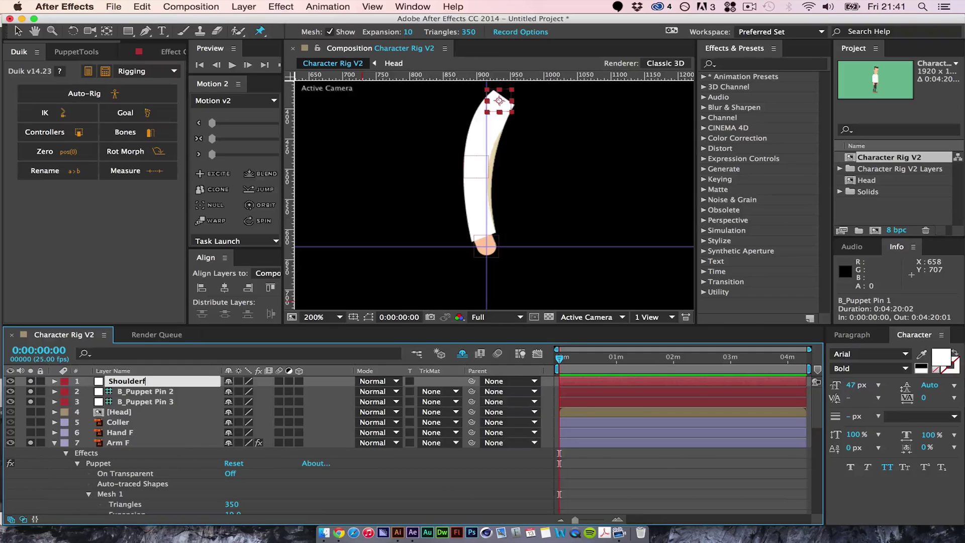
pyautogui.press('Return')
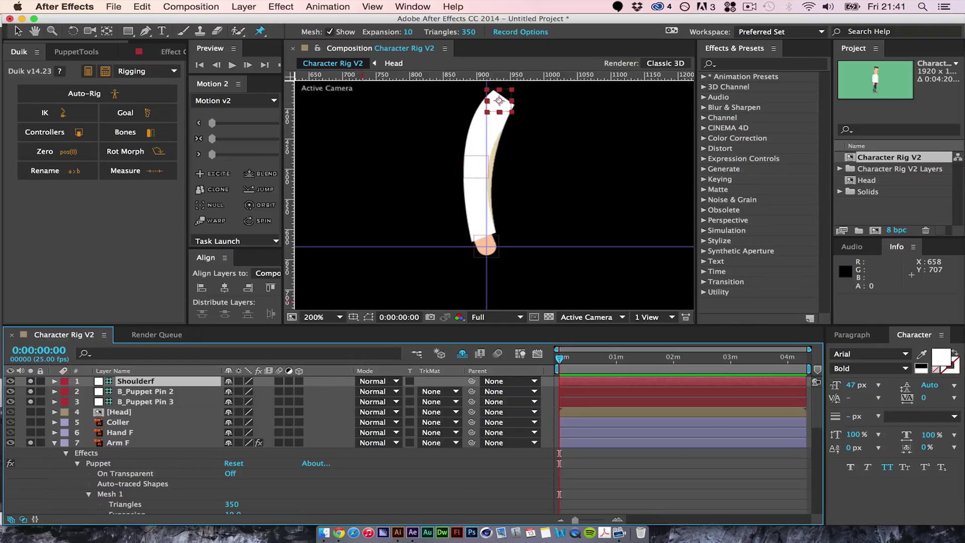
# Step: Rename the B_Puppet Pin 2 bone layer to Elbowf and B_Puppet Pin 3 to Wristf
pyautogui.press('super+Down')
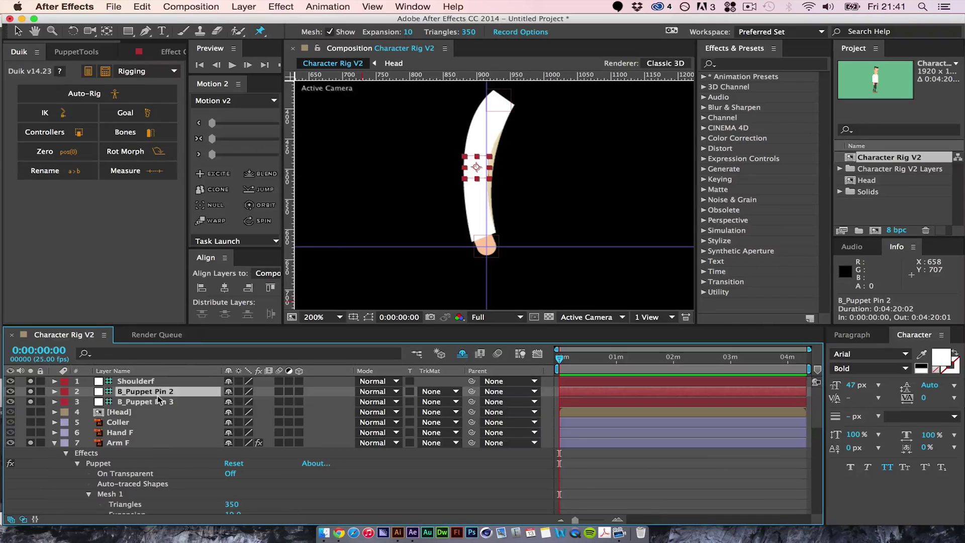
pyautogui.press('Return')
pyautogui.write('Elbowf')
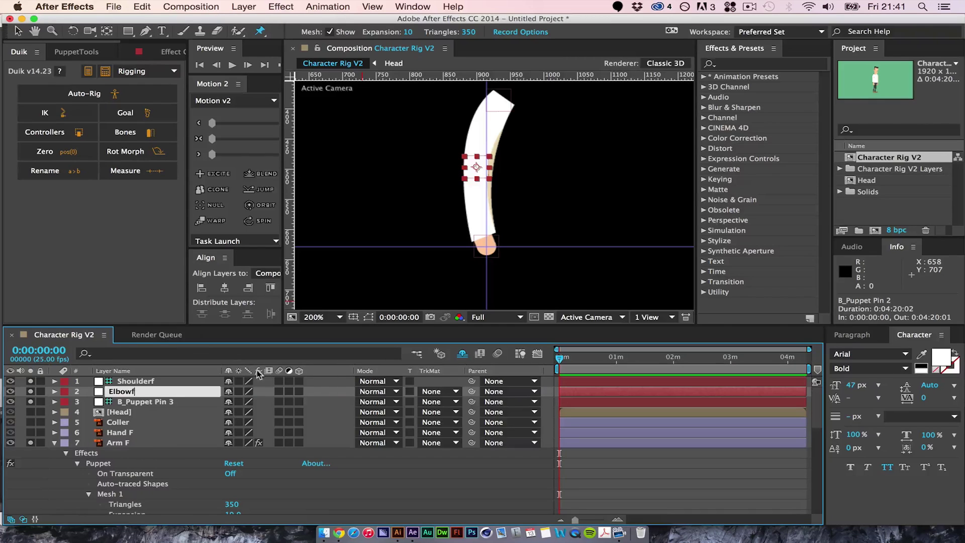
pyautogui.press('Return')
pyautogui.click(170, 402)
pyautogui.press('Return')
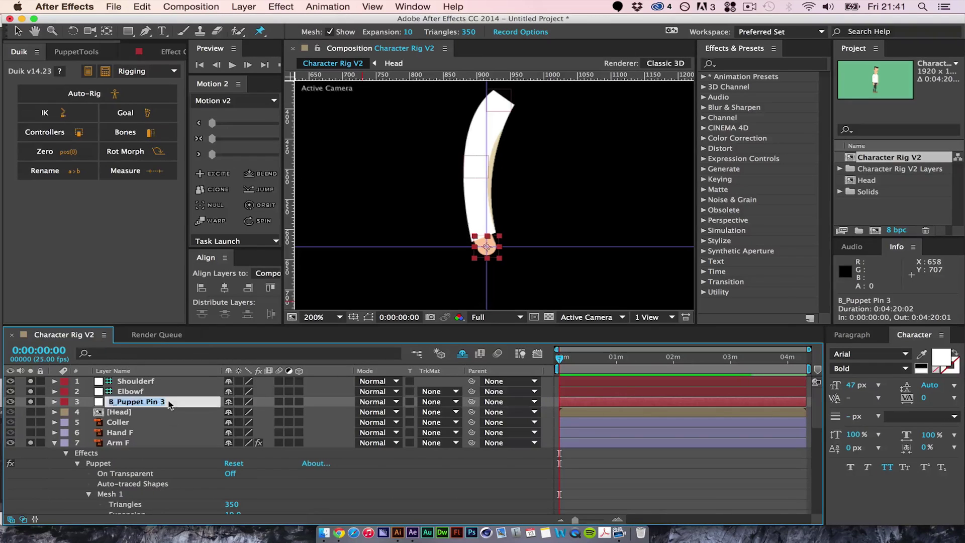
pyautogui.write('Wristf')
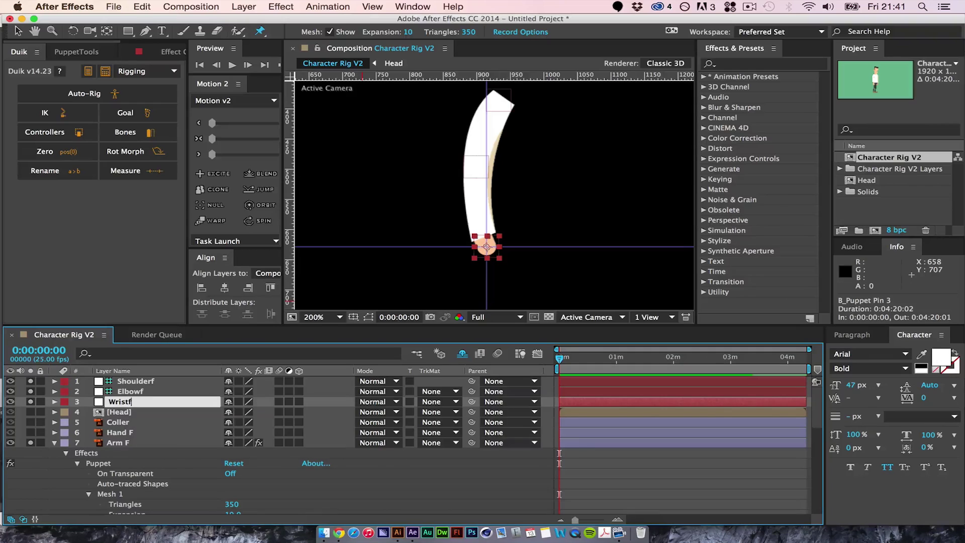
pyautogui.press('Return')
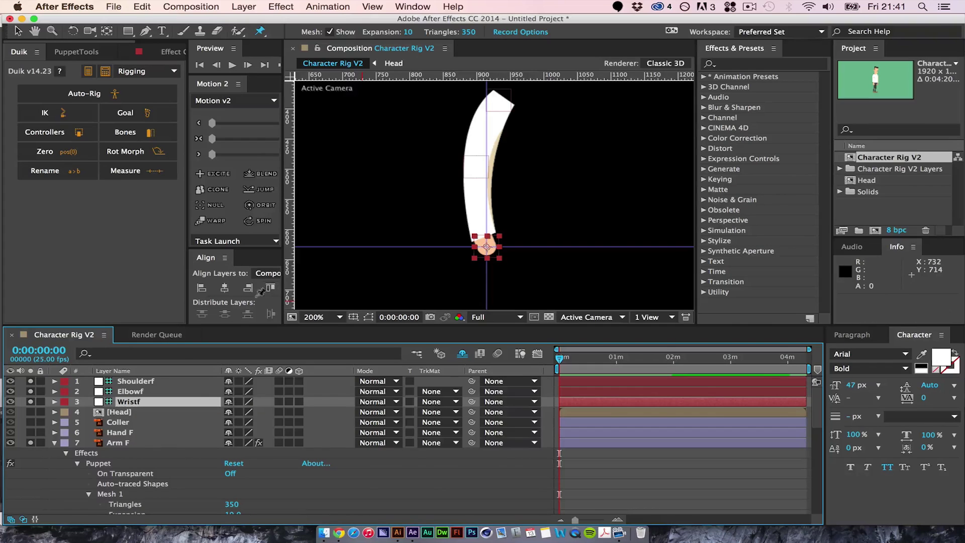
# Step: Move the three arm bones directly above Arm F and give all four layers the Blue label
pyautogui.keyDown('shift'); pyautogui.click(153, 382); pyautogui.keyUp('shift')
pyautogui.moveTo(153, 382); pyautogui.dragTo(127, 445)
pyautogui.keyDown('shift'); pyautogui.click(125, 446); pyautogui.keyUp('shift')
pyautogui.click(66, 442)
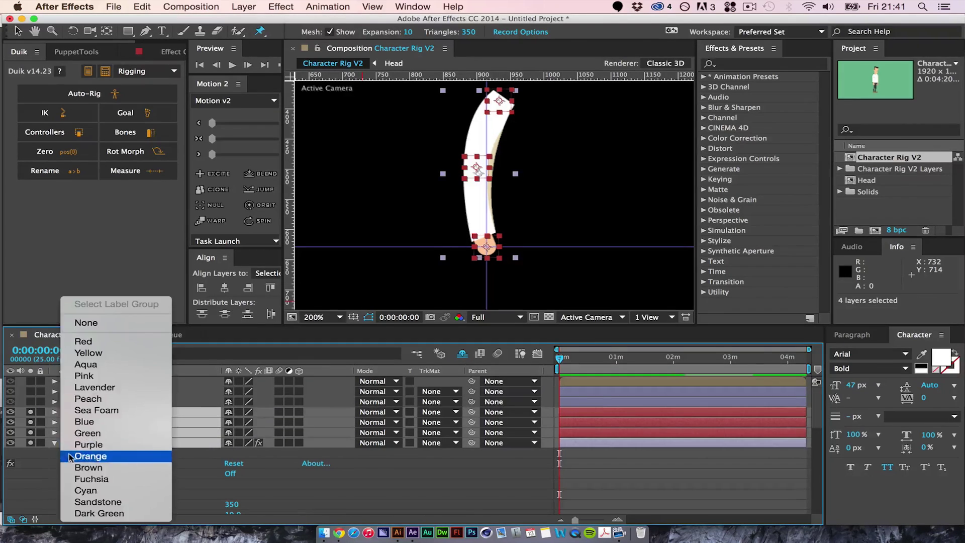
pyautogui.click(83, 421)
# Step: Give the Hand F layer the Blue label and solo it together with the arm
pyautogui.click(121, 402)
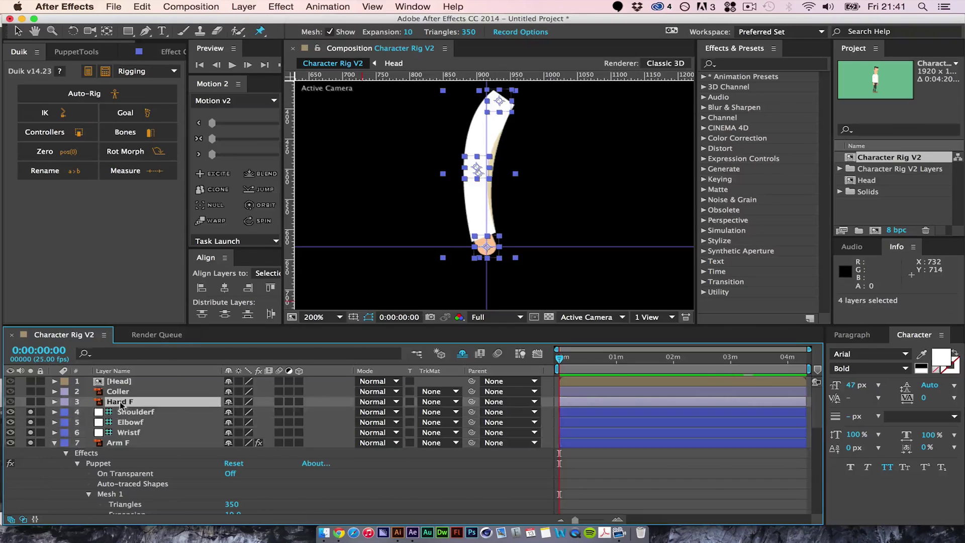
pyautogui.click(65, 402)
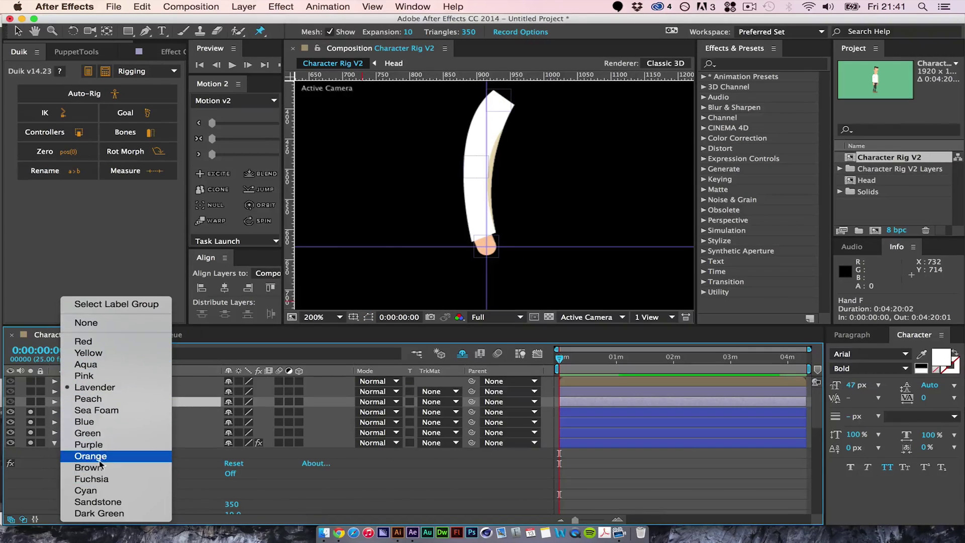
pyautogui.click(84, 421)
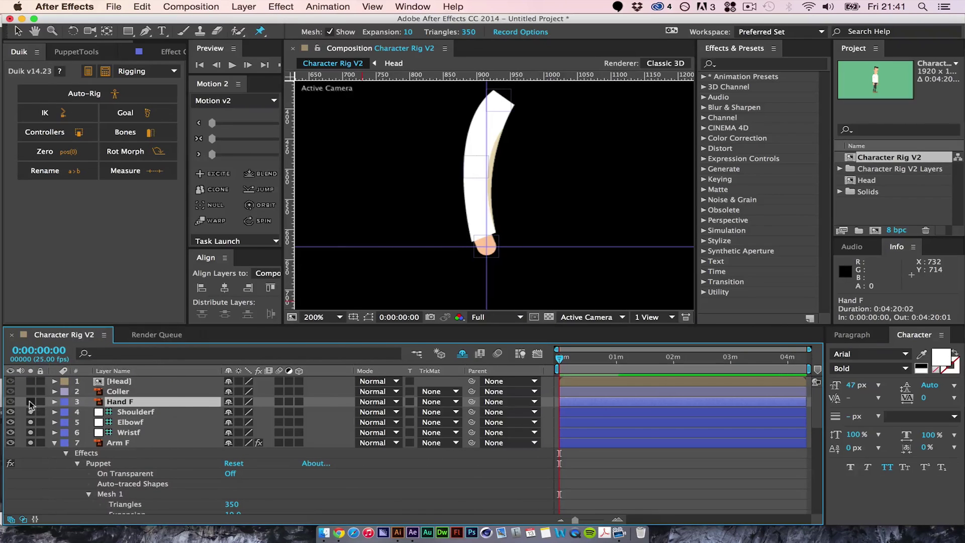
pyautogui.click(30, 401)
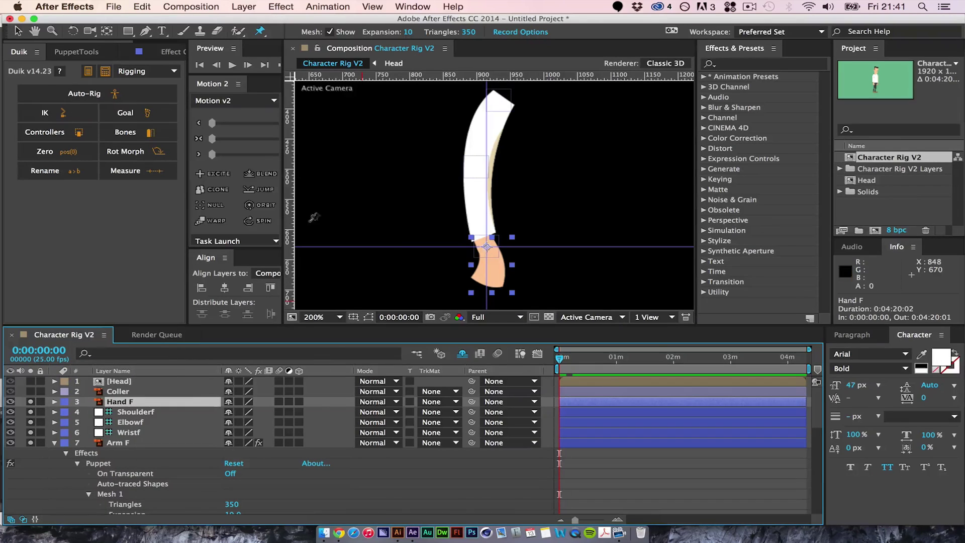
# Step: Parent the Wristf bone to Elbowf and the Elbowf bone to Shoulderf
pyautogui.press('v')
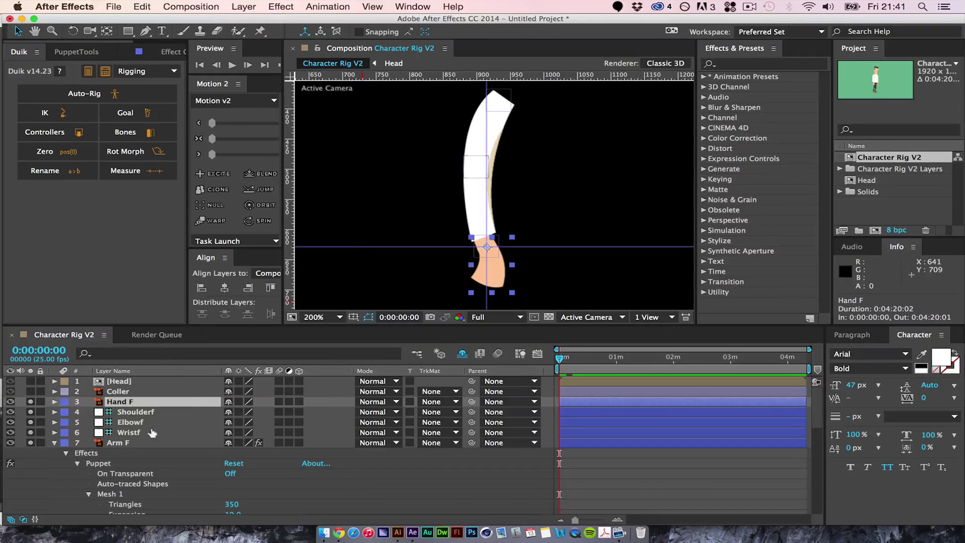
pyautogui.click(129, 432)
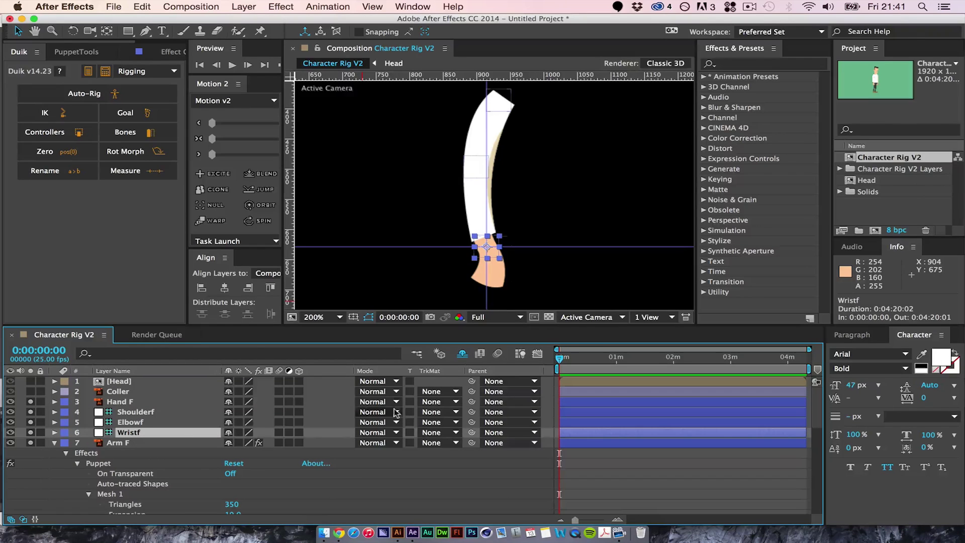
pyautogui.moveTo(471, 432); pyautogui.dragTo(132, 422)
pyautogui.click(130, 422)
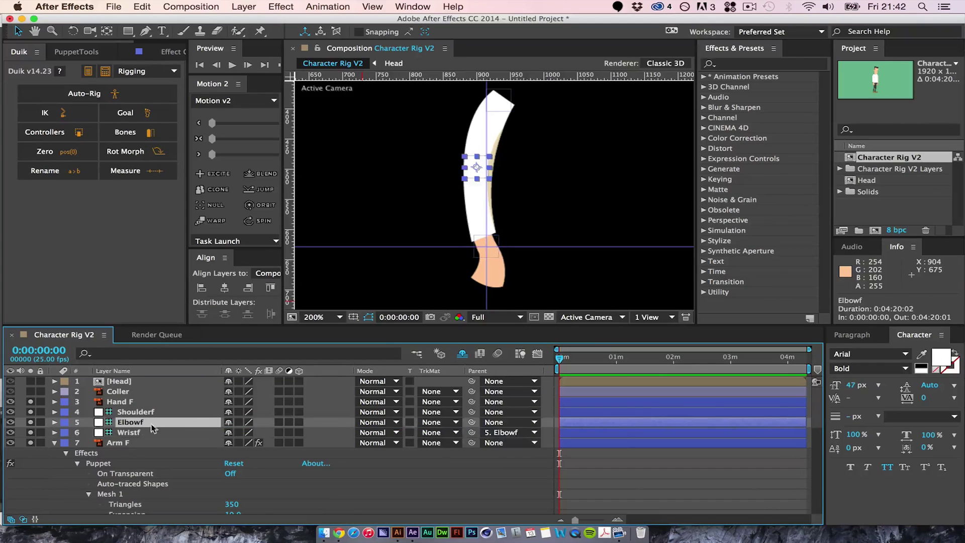
pyautogui.moveTo(472, 421); pyautogui.dragTo(141, 413)
# Step: Create a Duik controller for the Wristf bone and give it the Blue label
pyautogui.click(130, 433)
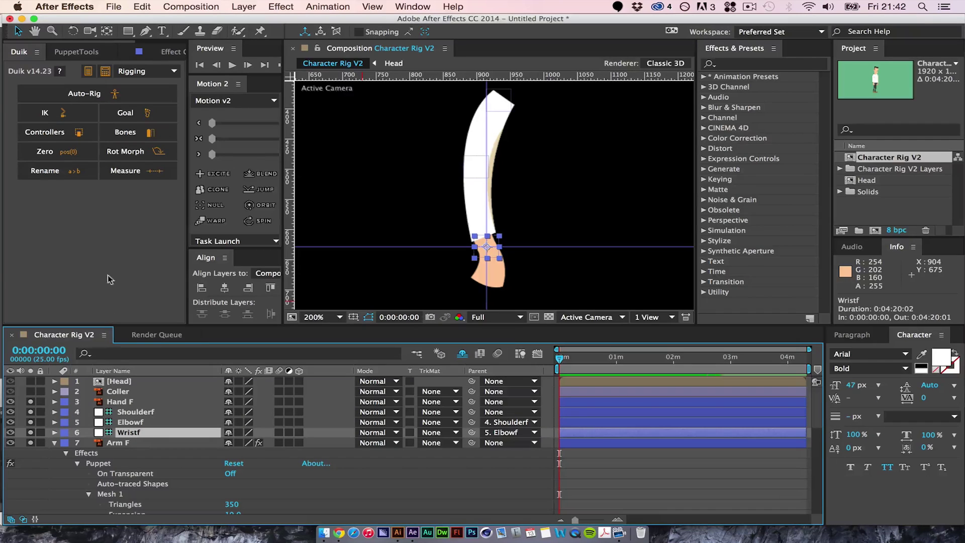
pyautogui.click(79, 137)
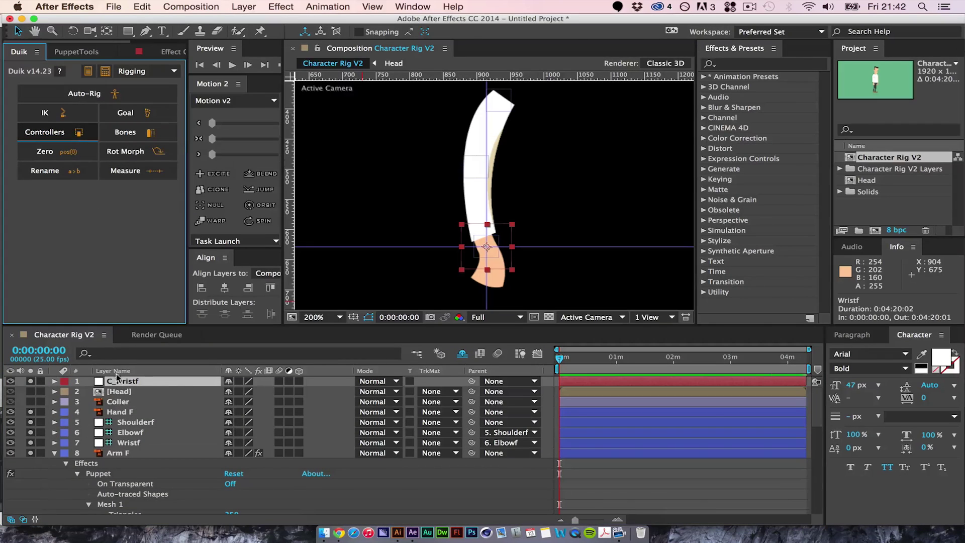
pyautogui.click(62, 381)
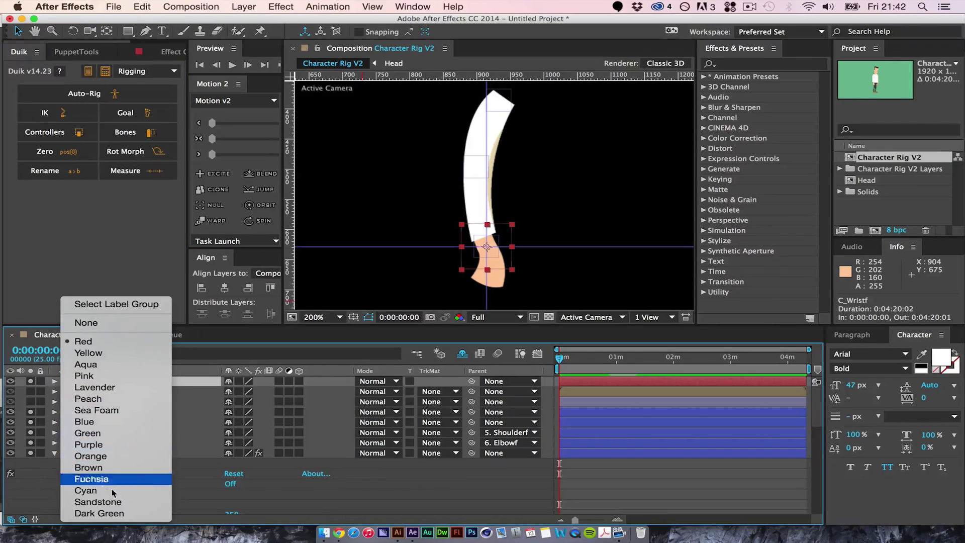
pyautogui.click(110, 422)
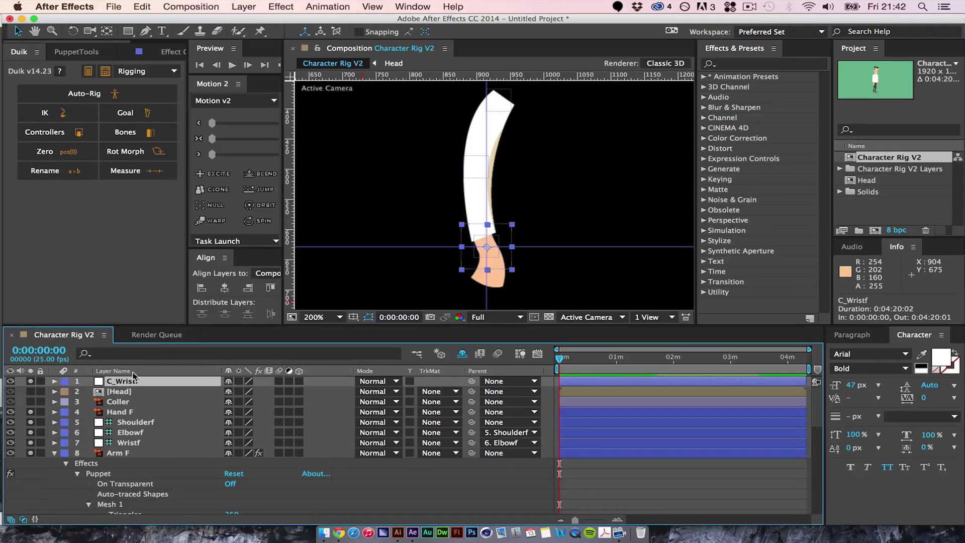
# Step: Rename the wrist controller to Handcontrollerf and move it between Hand F and Shoulderf in the layer stack
pyautogui.press('Return')
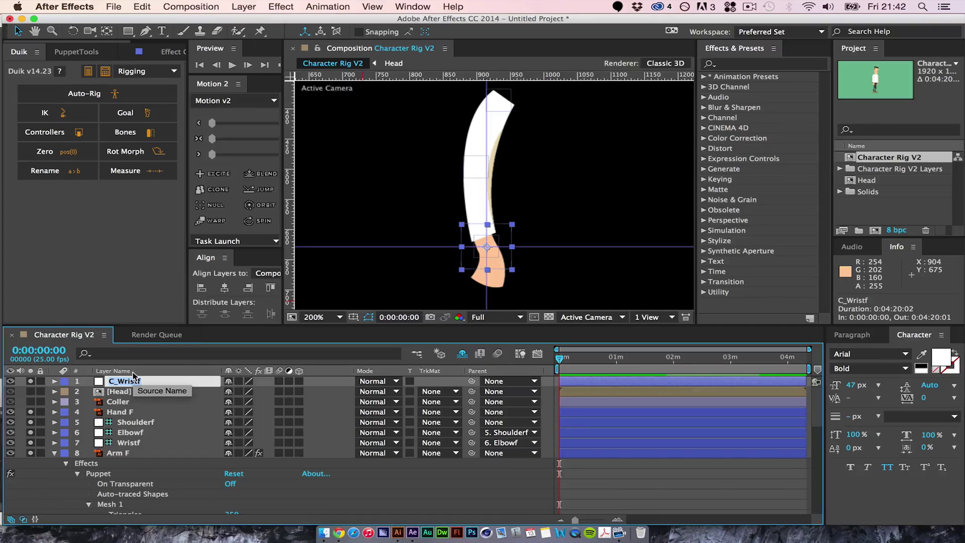
pyautogui.write('h')
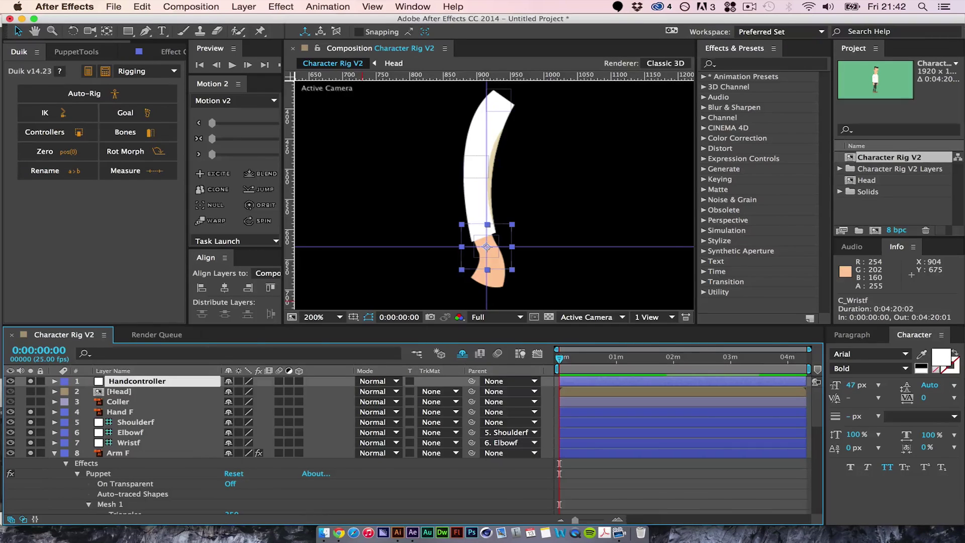
pyautogui.write('andcontrollerf')
pyautogui.press('Return')
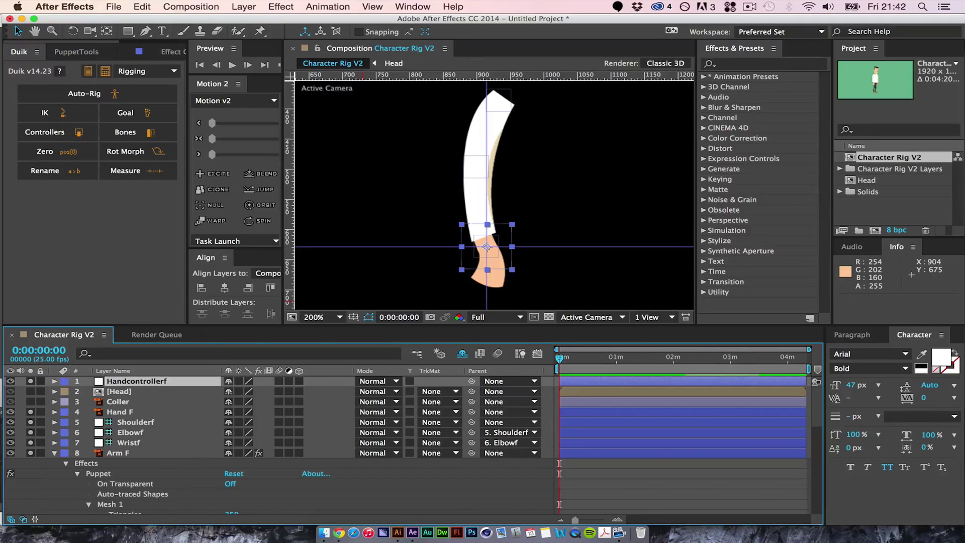
pyautogui.moveTo(163, 381); pyautogui.dragTo(169, 425)
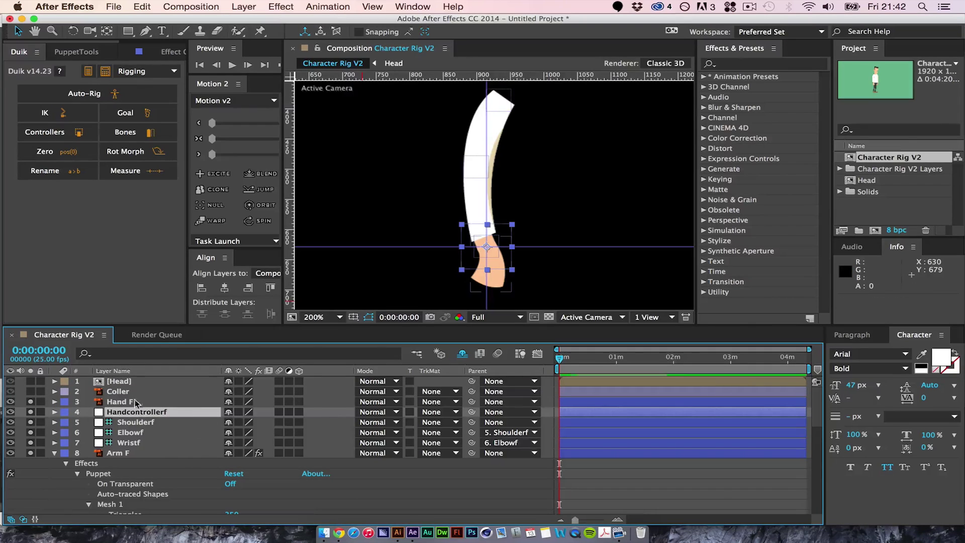
# Step: Create a Duik IK on Wristf, Elbowf, Shoulderf and Handcontrollerf, with the FK-on-IK and stretch controllers enabled
pyautogui.click(136, 443)
pyautogui.keyDown('shift'); pyautogui.click(143, 413); pyautogui.keyUp('shift')
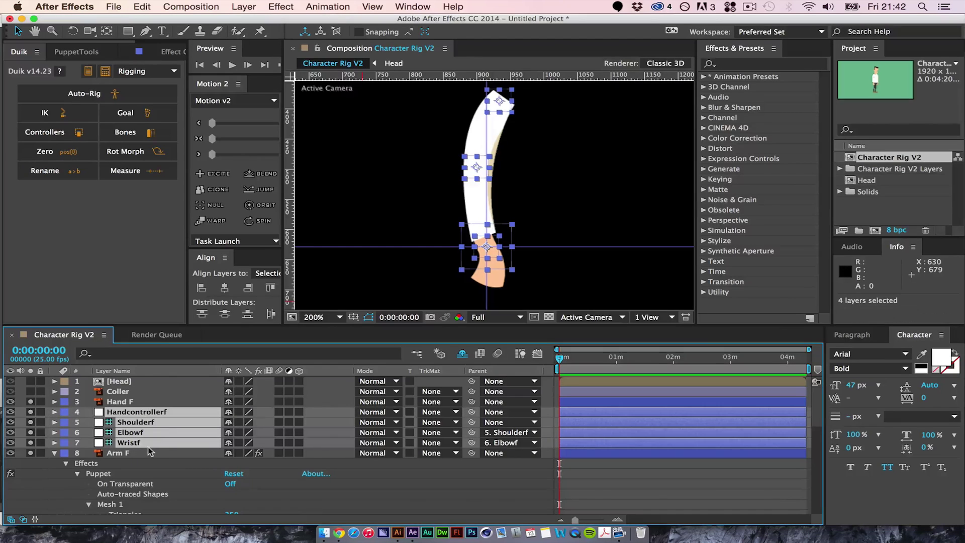
pyautogui.click(67, 118)
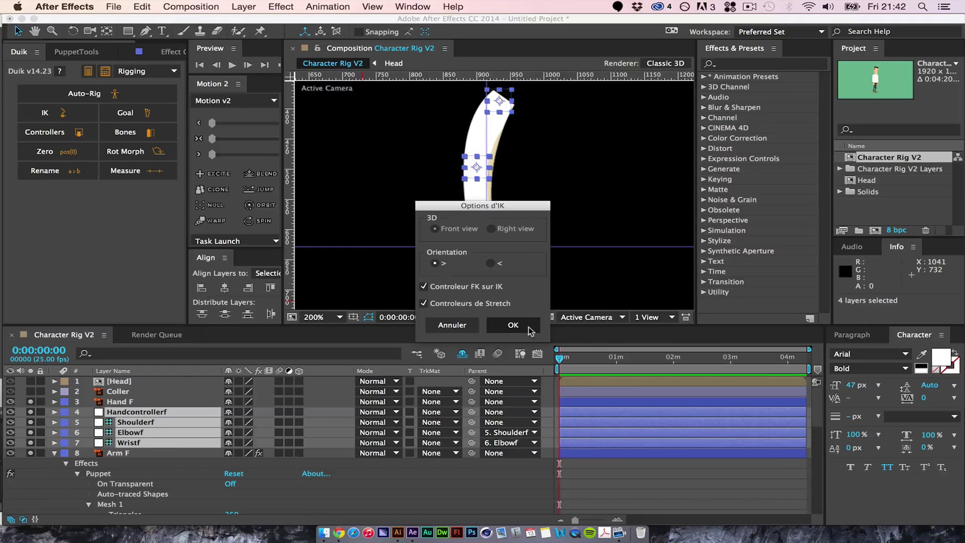
pyautogui.click(513, 325)
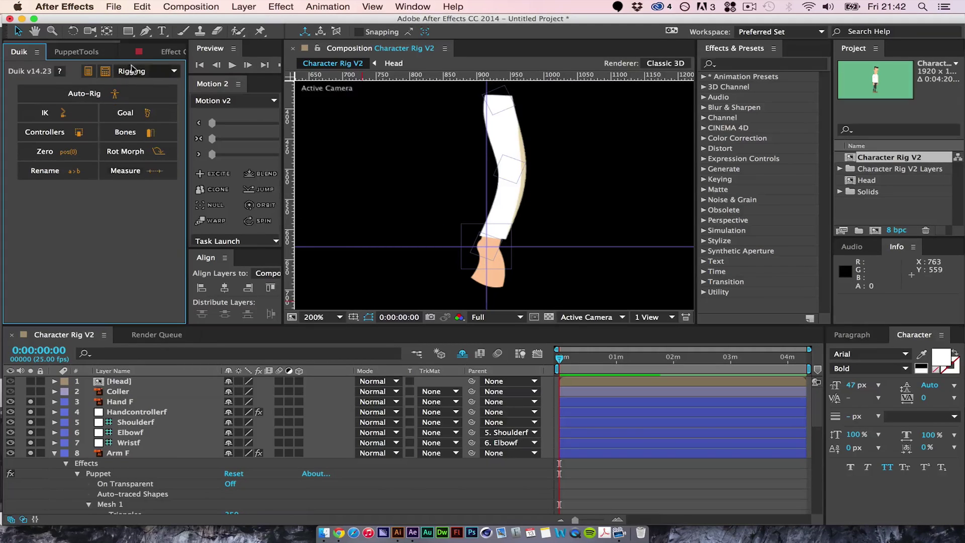
# Step: Open the effect controls of Handcontrollerf and toggle its IK / FK option several times to compare the arm's poses
pyautogui.click(145, 413)
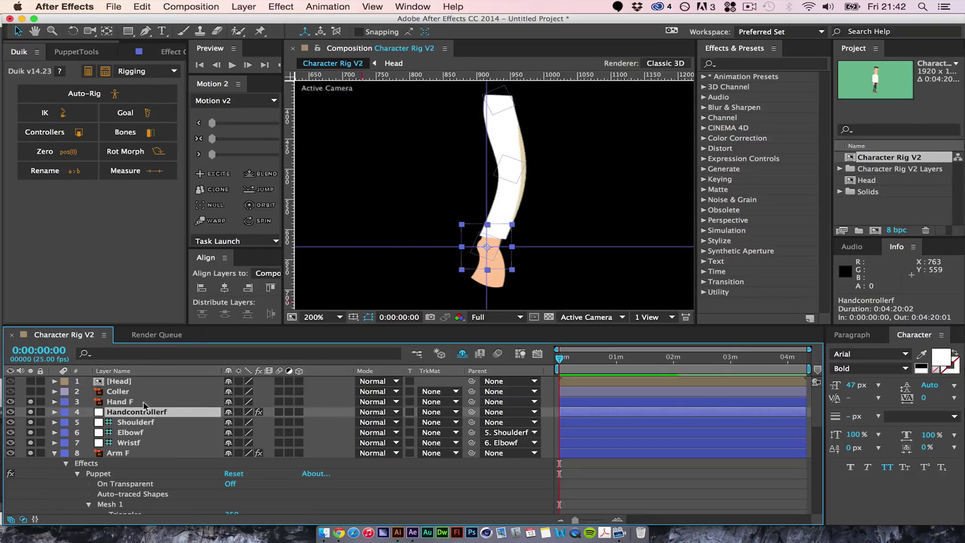
pyautogui.moveTo(99, 42); pyautogui.dragTo(165, 42)
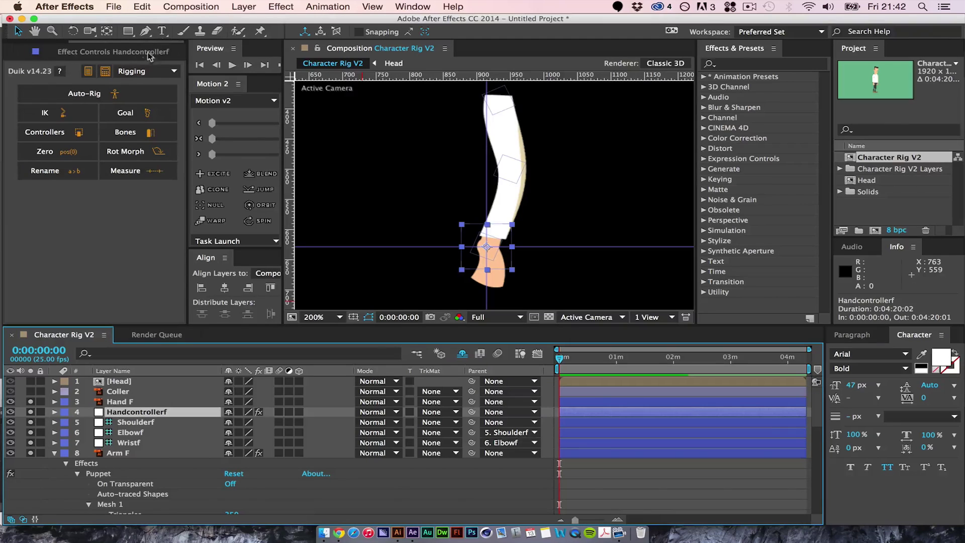
pyautogui.click(137, 57)
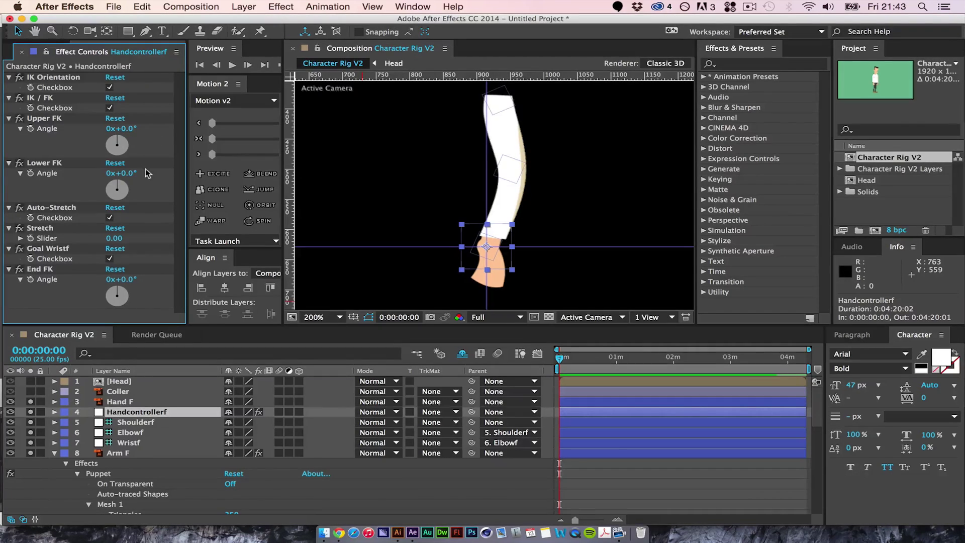
pyautogui.click(110, 109)
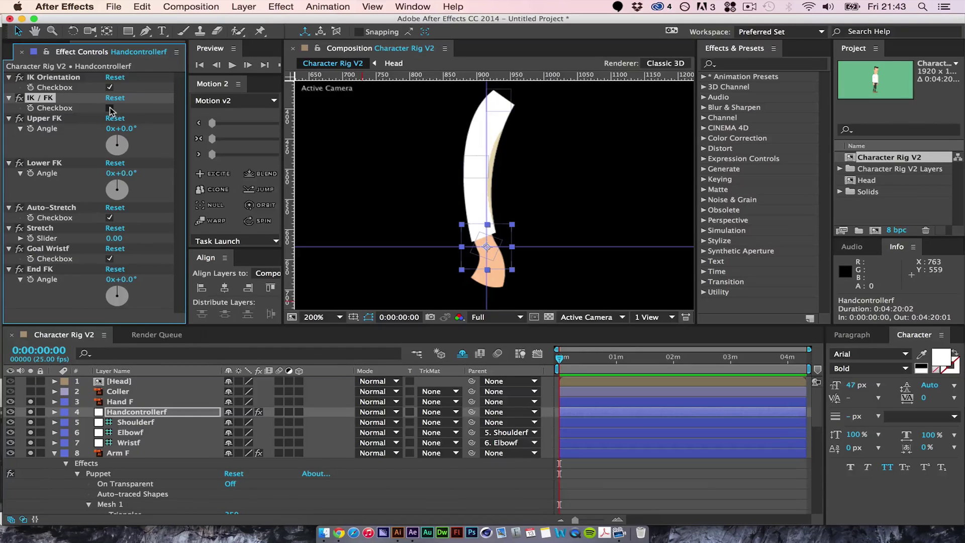
pyautogui.click(110, 108)
pyautogui.click(109, 108)
pyautogui.click(109, 108)
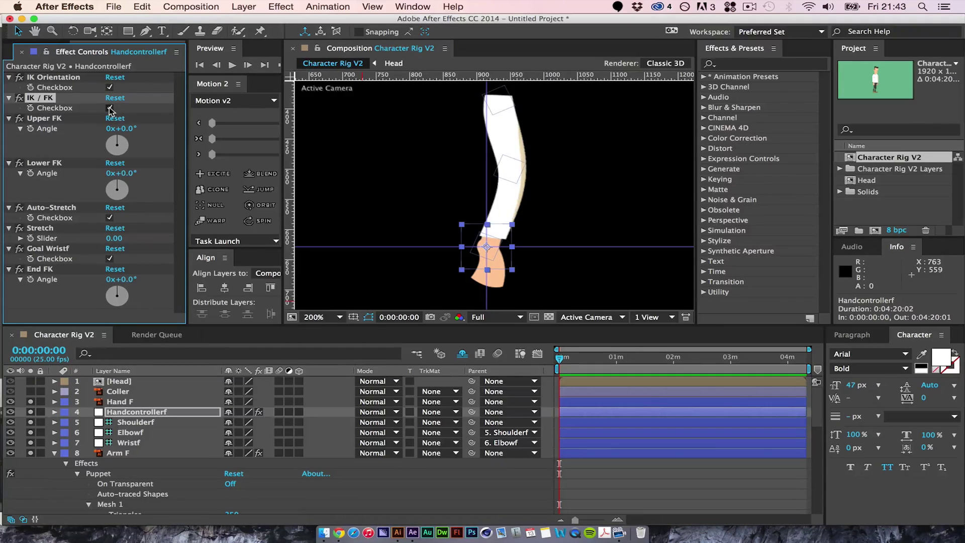
# Step: Test moving Handcontrollerf with IK / FK enabled and disabled, undoing the moves and the option change
pyautogui.moveTo(463, 227); pyautogui.dragTo(418, 197)
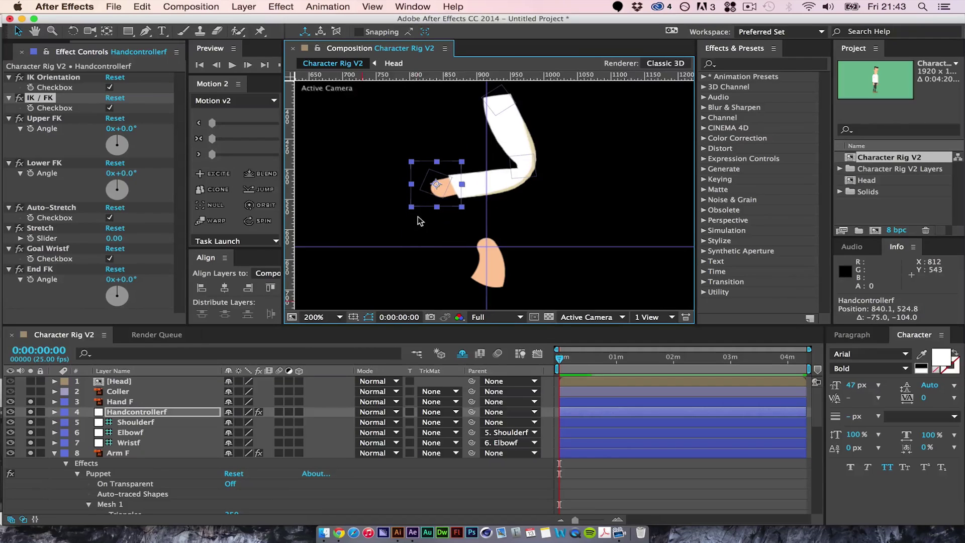
pyautogui.press('super+z')
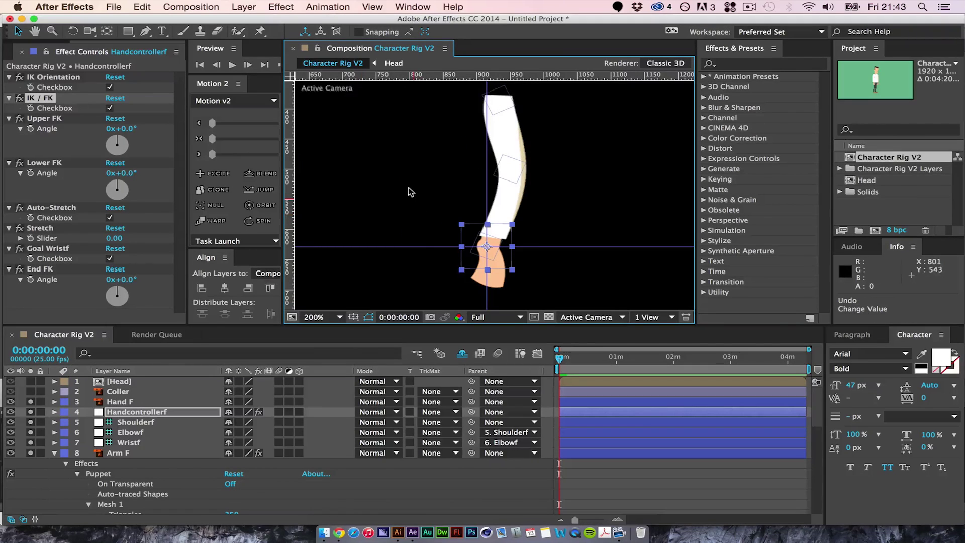
pyautogui.click(110, 108)
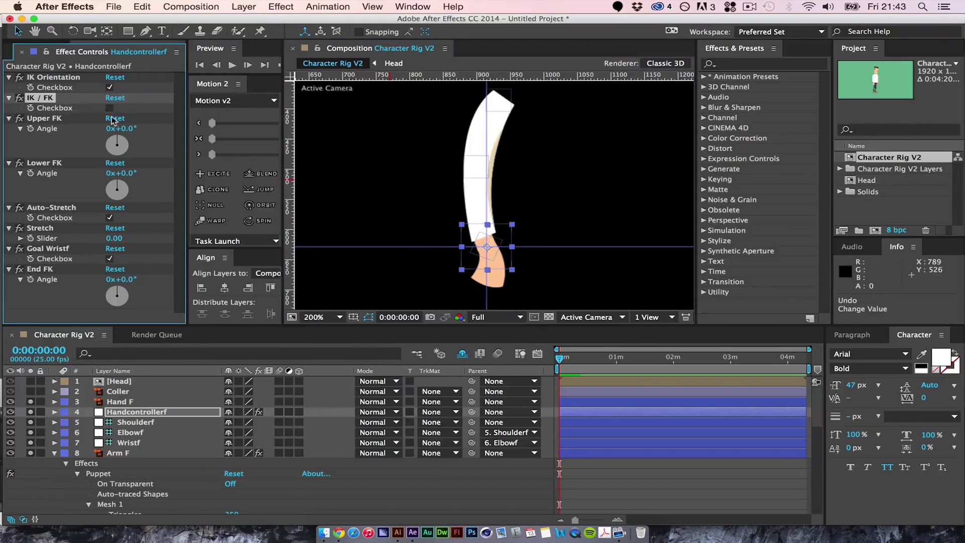
pyautogui.moveTo(501, 236); pyautogui.dragTo(577, 137)
pyautogui.press('cmd+z')
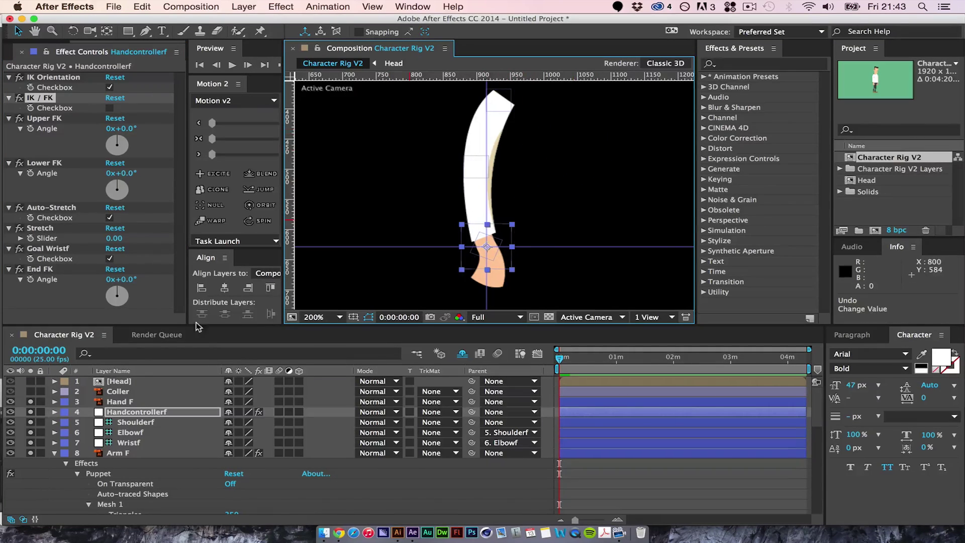
pyautogui.press('super+z')
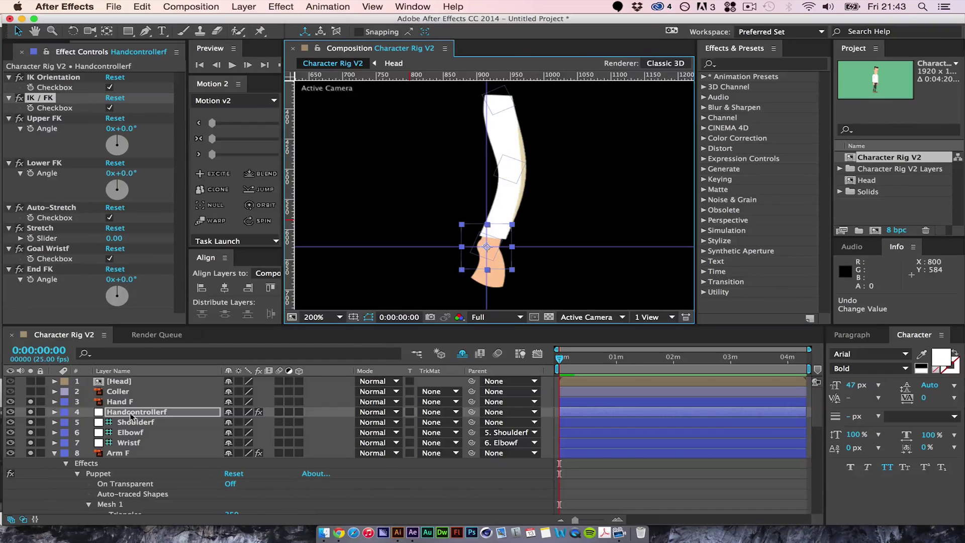
# Step: Repeat the Handcontrollerf movement test inward with IK / FK on and outward with it off, undoing each move
pyautogui.moveTo(497, 232); pyautogui.dragTo(454, 195)
pyautogui.press('super+z')
pyautogui.click(109, 108)
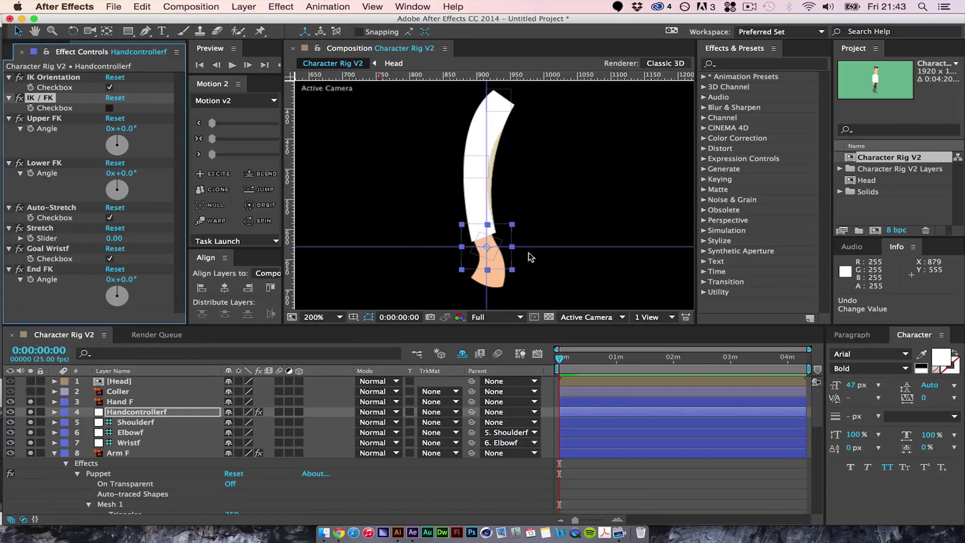
pyautogui.moveTo(505, 232); pyautogui.dragTo(582, 135)
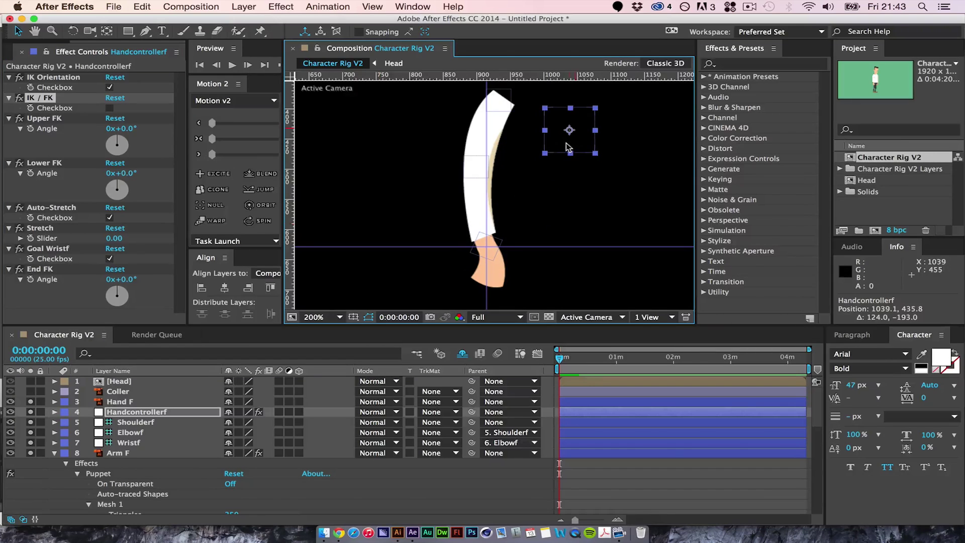
pyautogui.press('super+z')
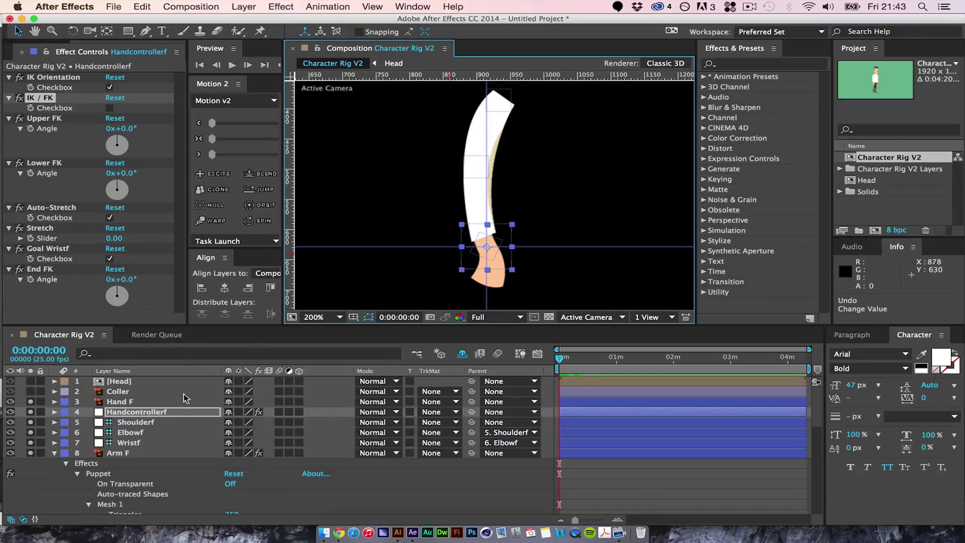
# Step: Try moving Handcontrollerf outward again before and after toggling IK / FK, undoing both moves
pyautogui.click(123, 412)
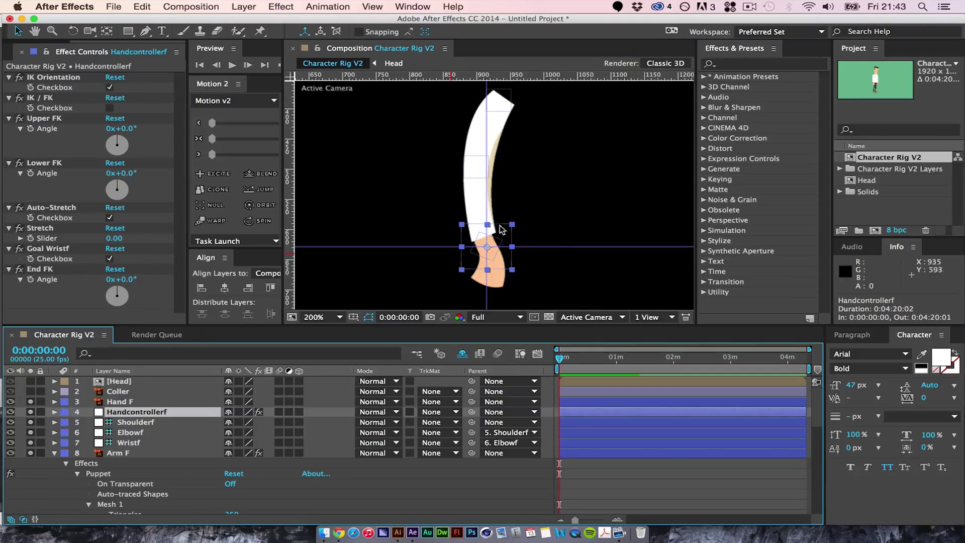
pyautogui.moveTo(500, 231); pyautogui.dragTo(565, 137)
pyautogui.press('super+z')
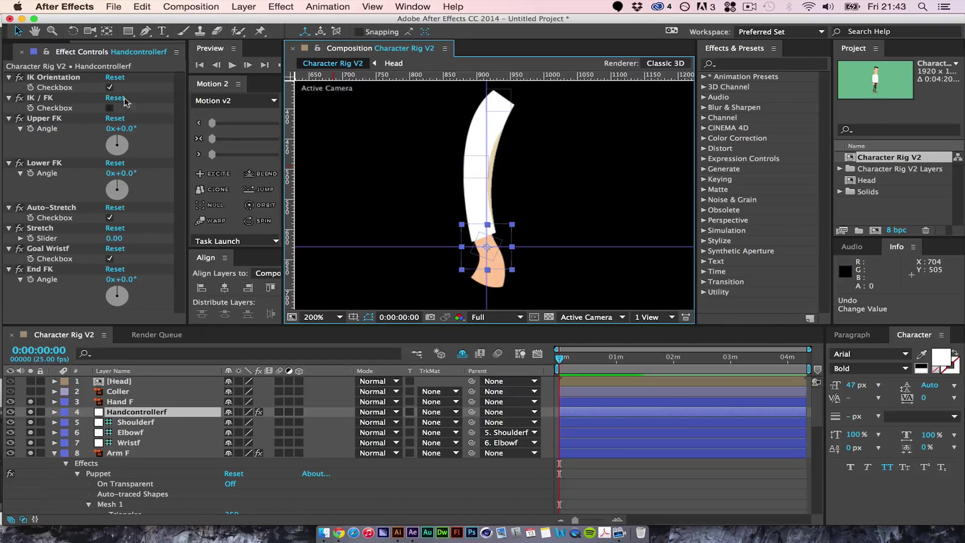
pyautogui.click(110, 108)
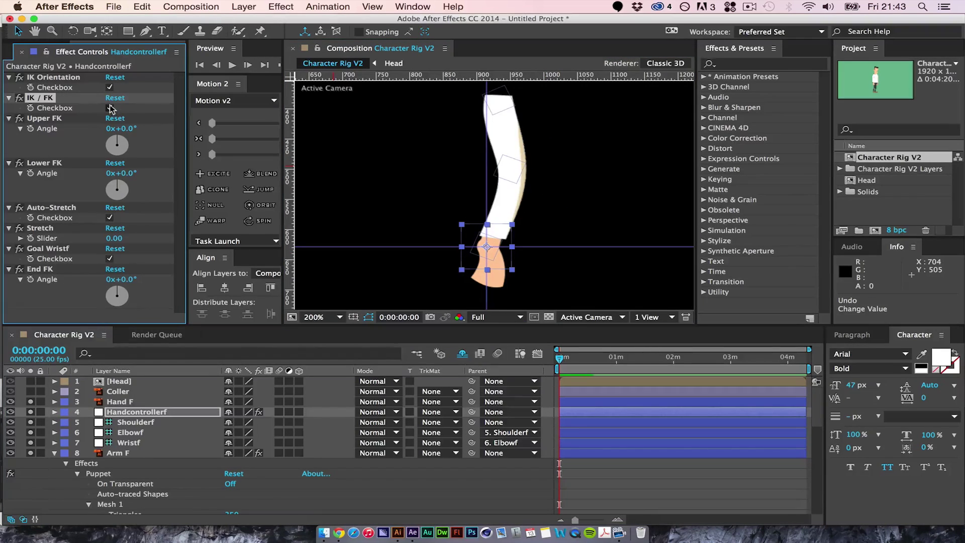
pyautogui.click(111, 108)
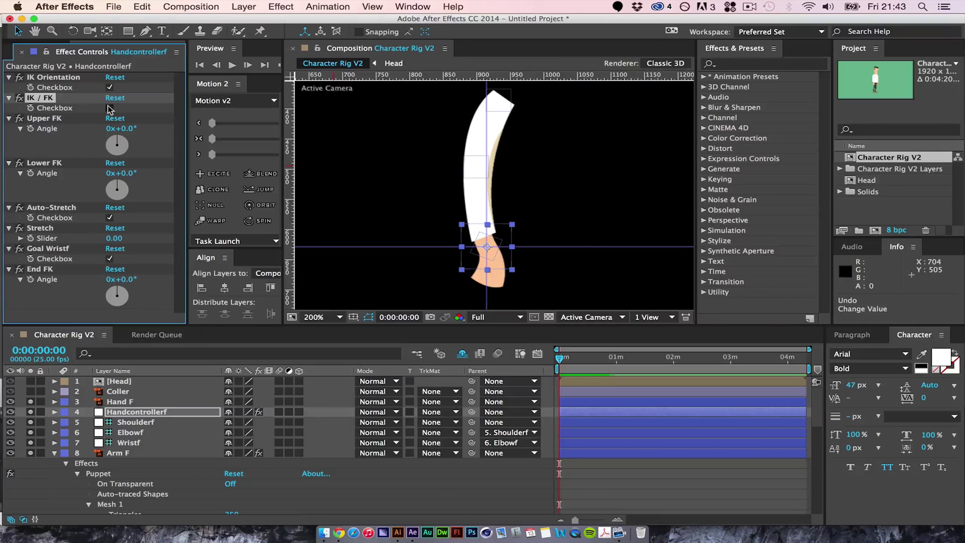
pyautogui.moveTo(499, 232)
pyautogui.mouseDown()
pyautogui.moveTo(550, 154)
pyautogui.moveTo(505, 236)
pyautogui.moveTo(509, 221)
pyautogui.mouseUp()
pyautogui.hotkey('ctrl', 'z')
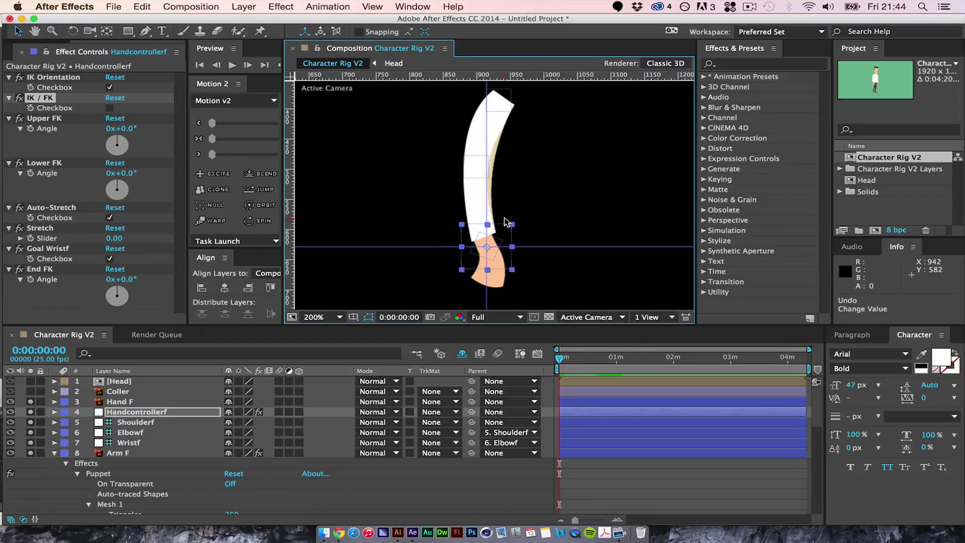
# Step: Delete the Handcontrollerf, Shoulderf, Elbowf and Wristf layers, accepting the expression warnings
pyautogui.keyDown('shift'); pyautogui.click(143, 442); pyautogui.keyUp('shift')
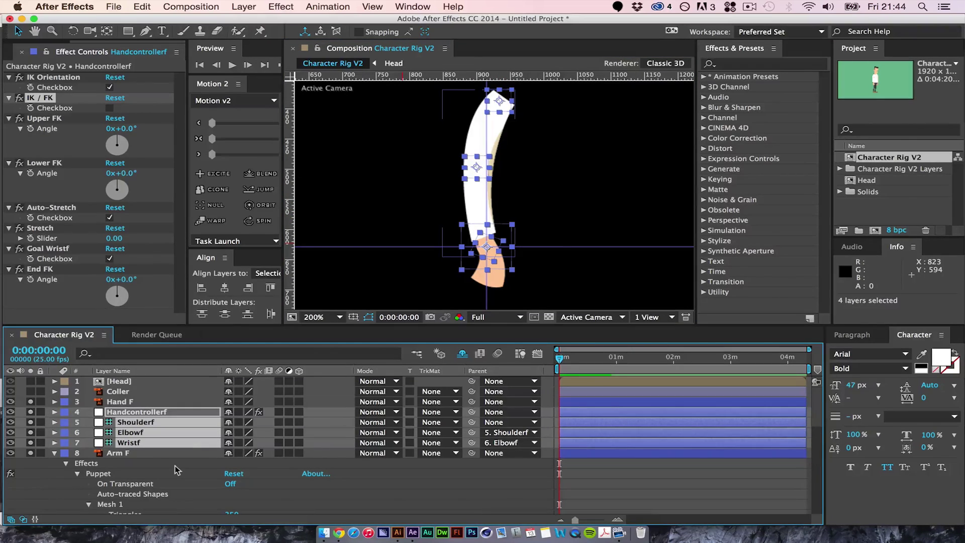
pyautogui.press('Delete')
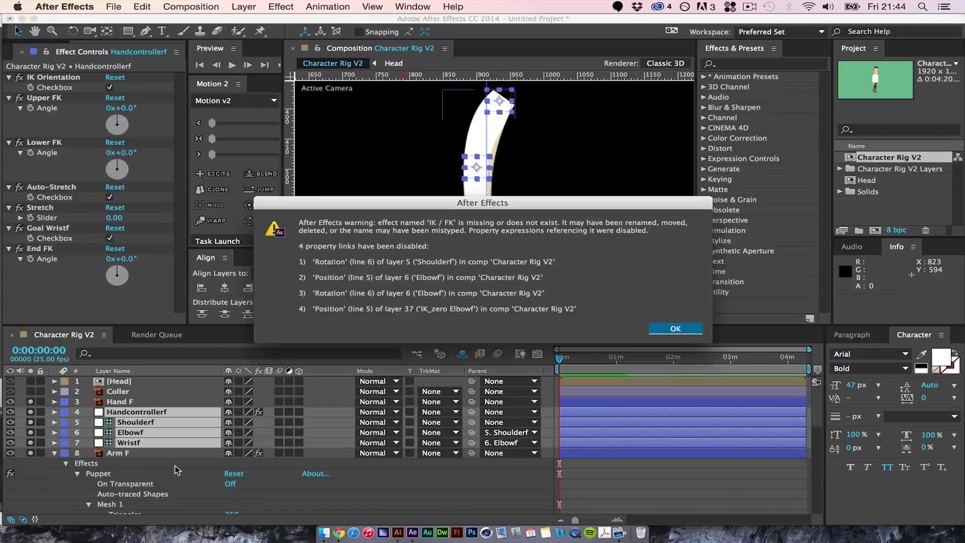
pyautogui.click(676, 328)
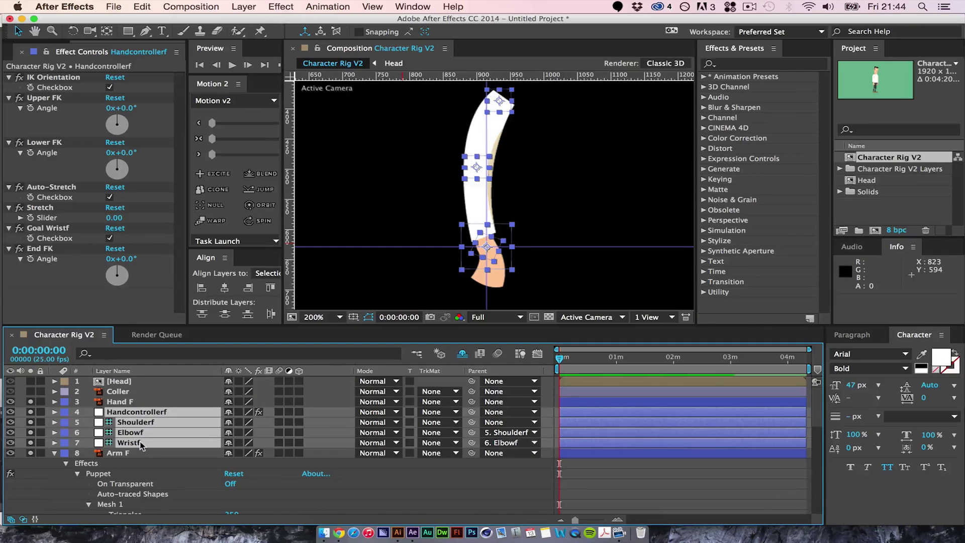
pyautogui.press('Delete')
pyautogui.click(675, 298)
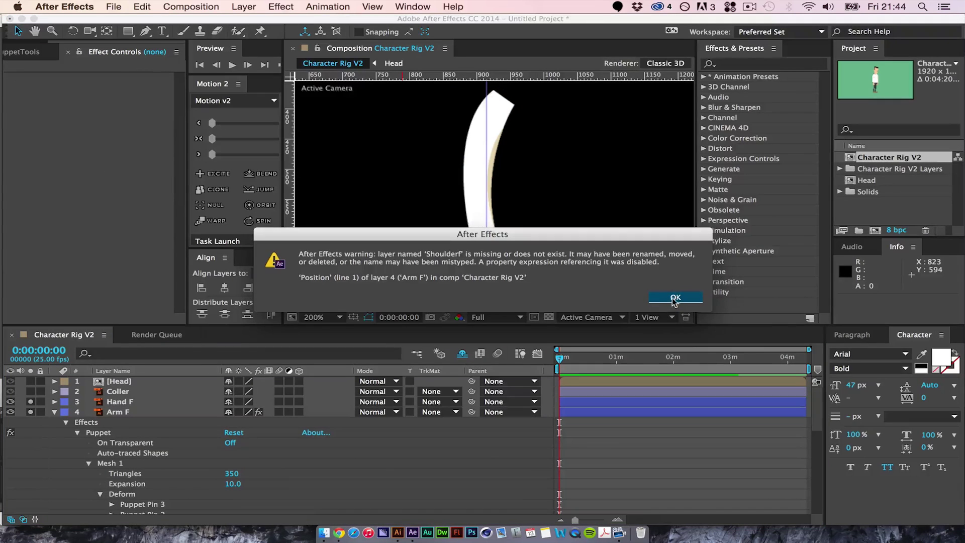
pyautogui.click(676, 298)
pyautogui.click(675, 298)
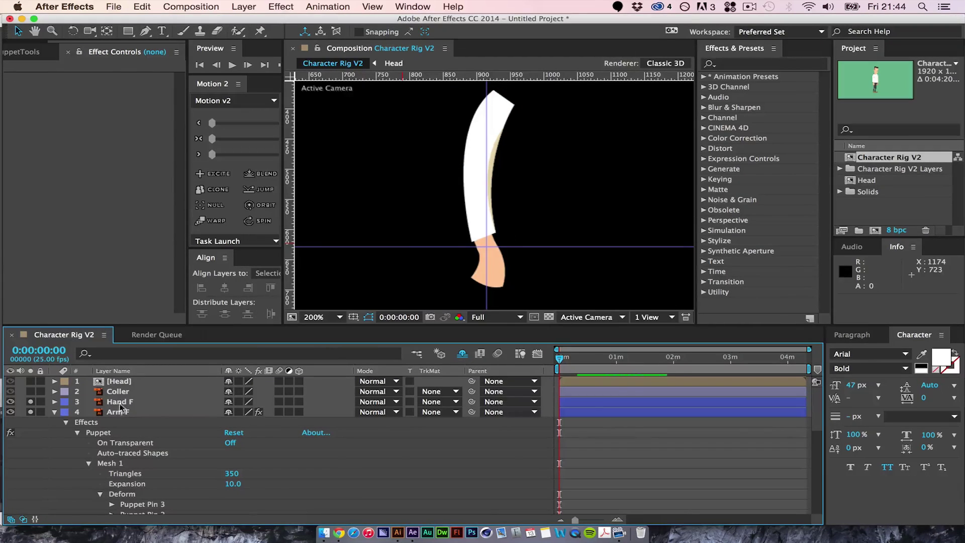
# Step: Delete the Puppet effect from the Arm F layer
pyautogui.click(128, 416)
pyautogui.click(101, 426)
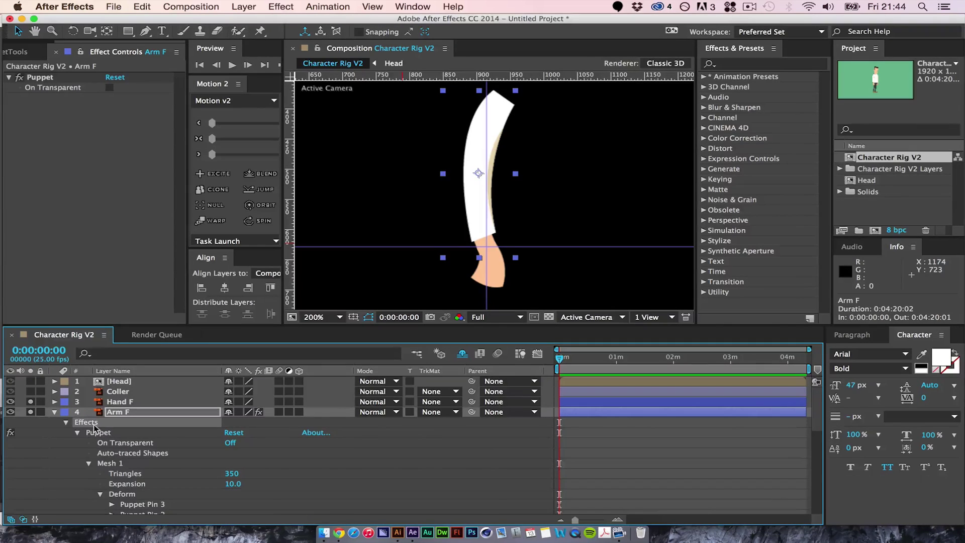
pyautogui.press('e')
pyautogui.click(101, 422)
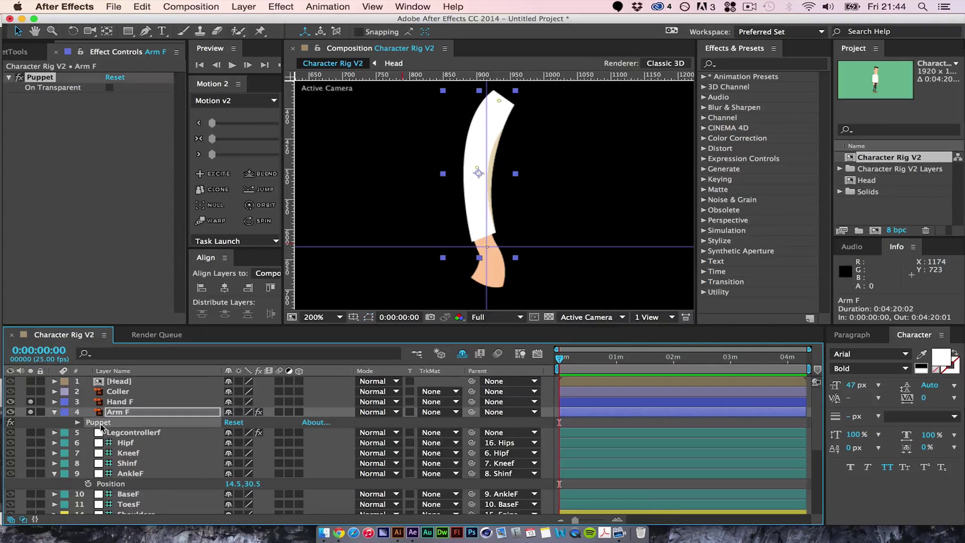
pyautogui.press('Delete')
# Step: Place a puppet pin at the shoulder of the Arm F layer with the Puppet Pin tool
pyautogui.click(119, 413)
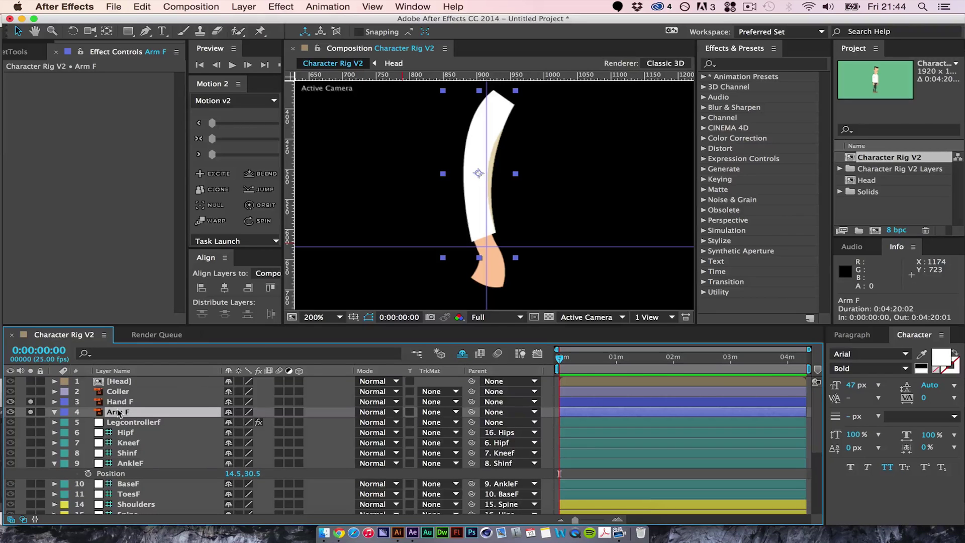
pyautogui.click(260, 31)
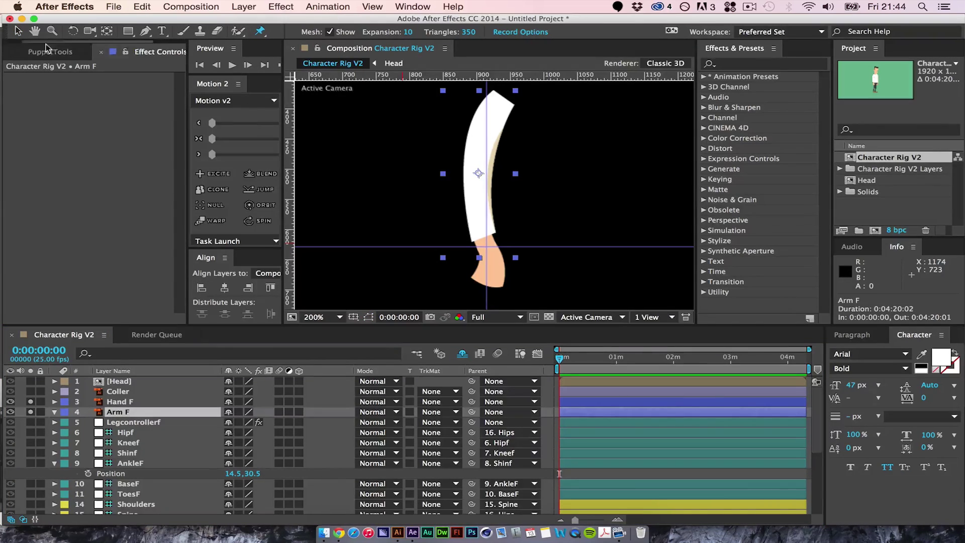
pyautogui.click(26, 53)
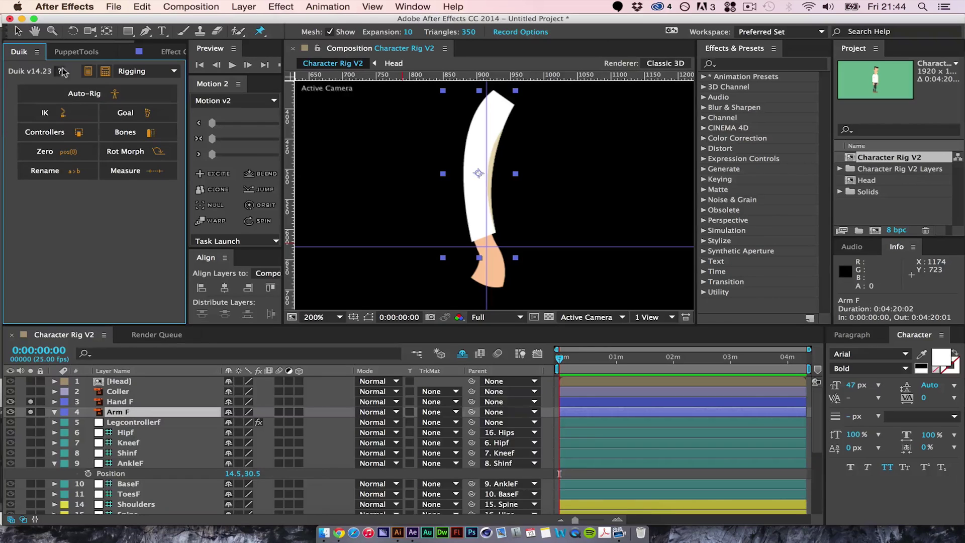
pyautogui.press('.')
pyautogui.press('space')
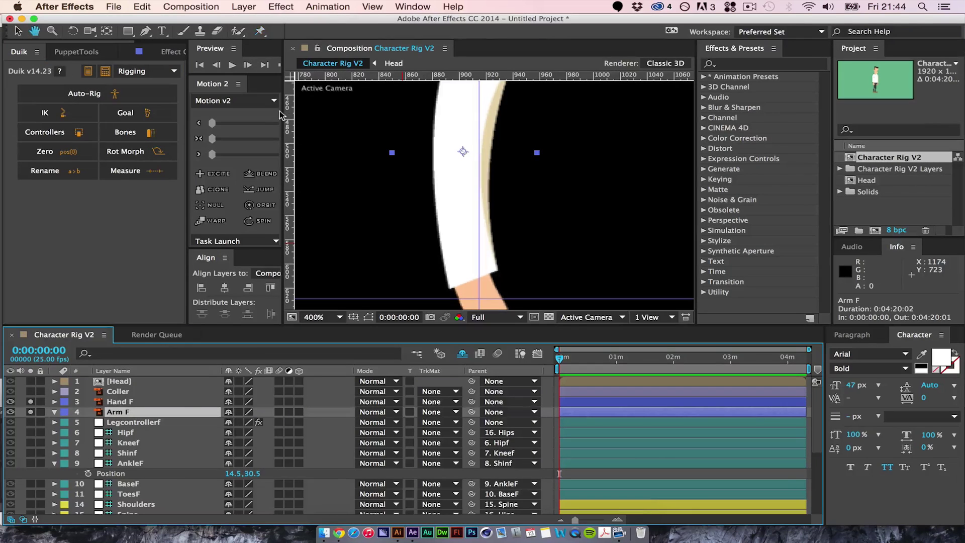
pyautogui.click(496, 129)
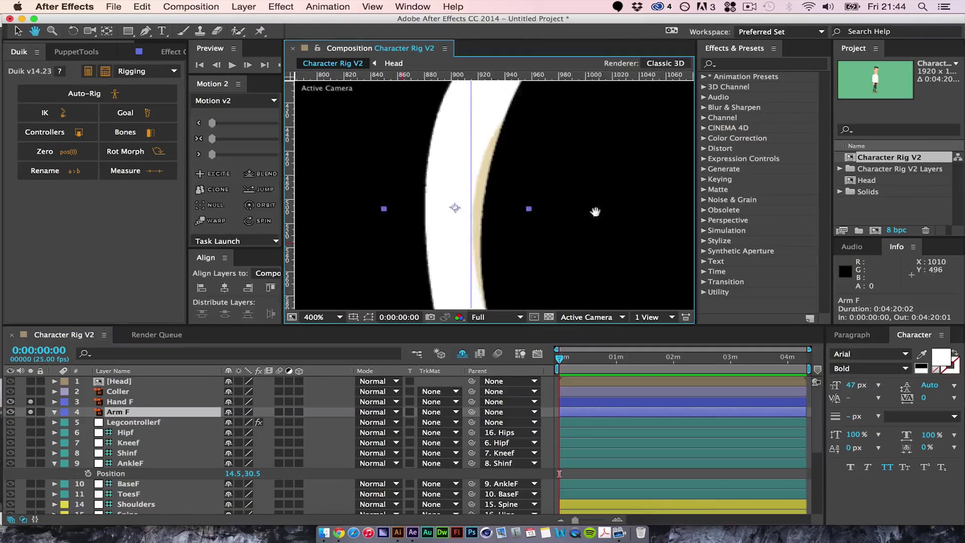
pyautogui.press('space')
pyautogui.moveTo(480, 232); pyautogui.dragTo(503, 138)
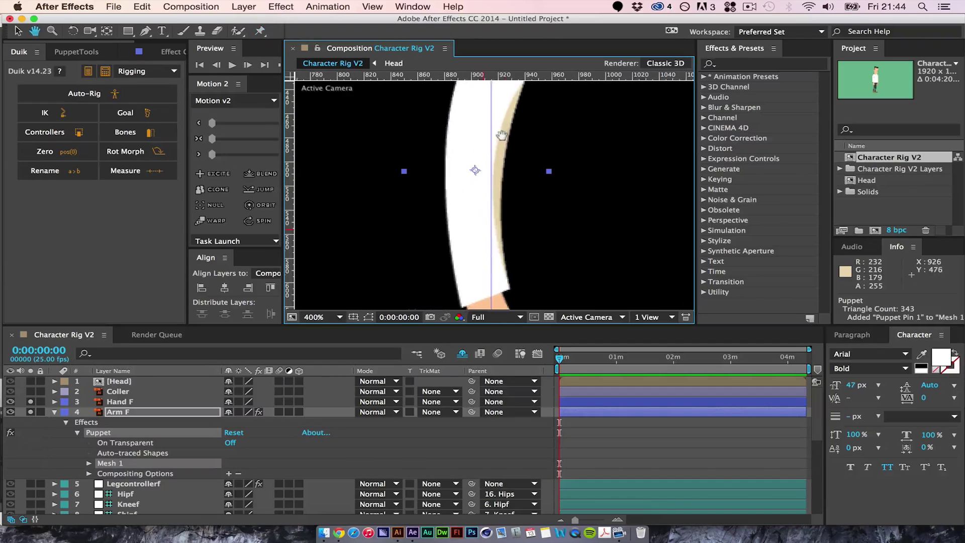
# Step: Add puppet pins at the elbow of Arm F and at the wrist where the two guides cross
pyautogui.click(474, 168)
pyautogui.press('space')
pyautogui.moveTo(474, 225); pyautogui.dragTo(463, 123)
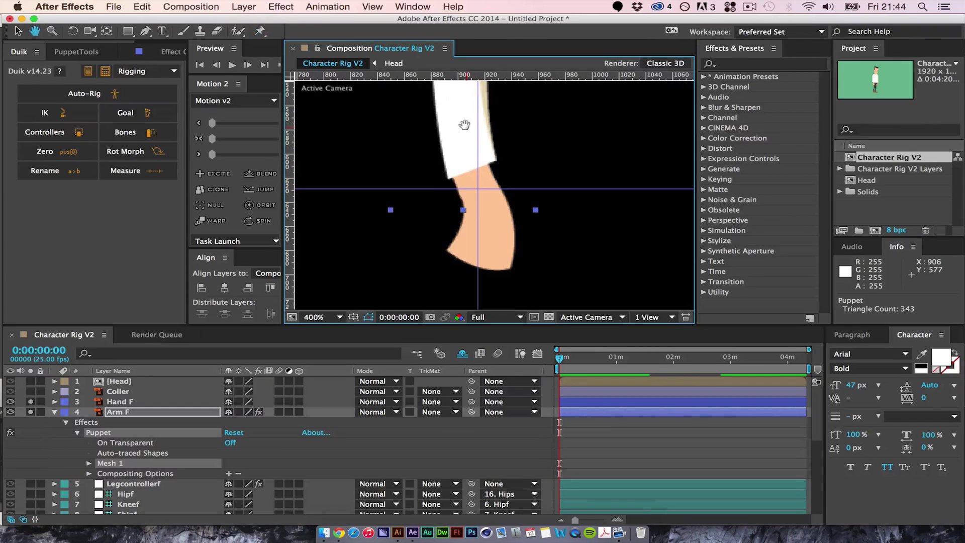
pyautogui.scroll(3, 463, 123)
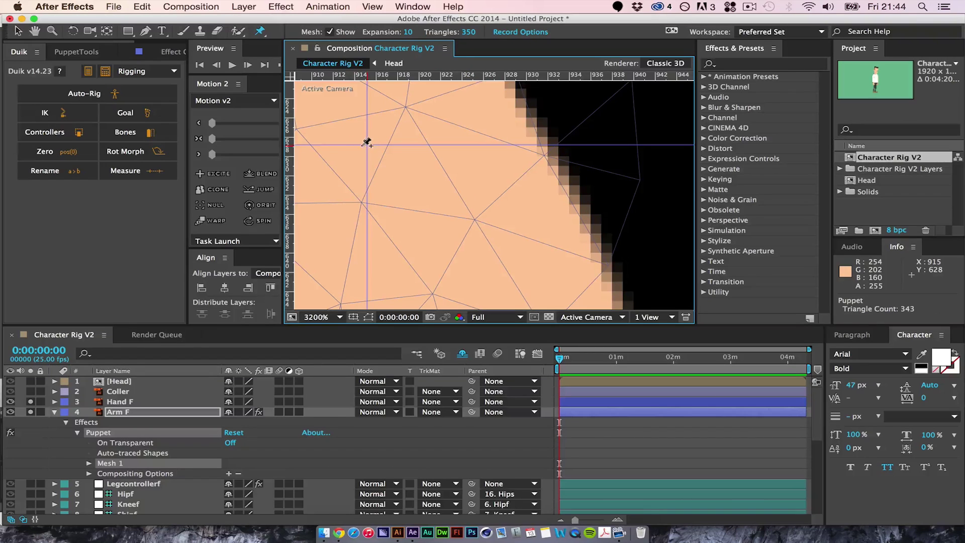
pyautogui.scroll(-3, 380, 165)
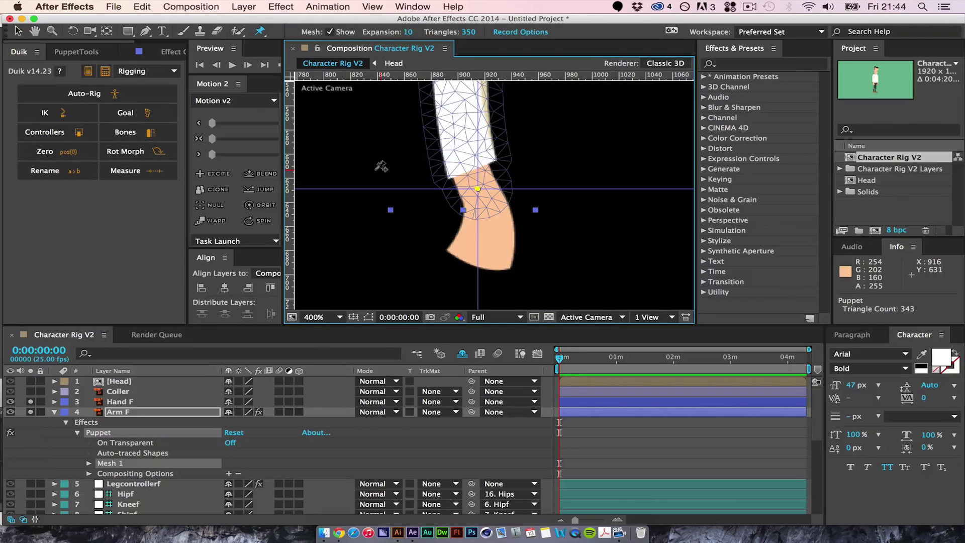
# Step: Reveal the three puppet pins under Arm F's mesh Deform group and create Duik bones from them
pyautogui.click(89, 463)
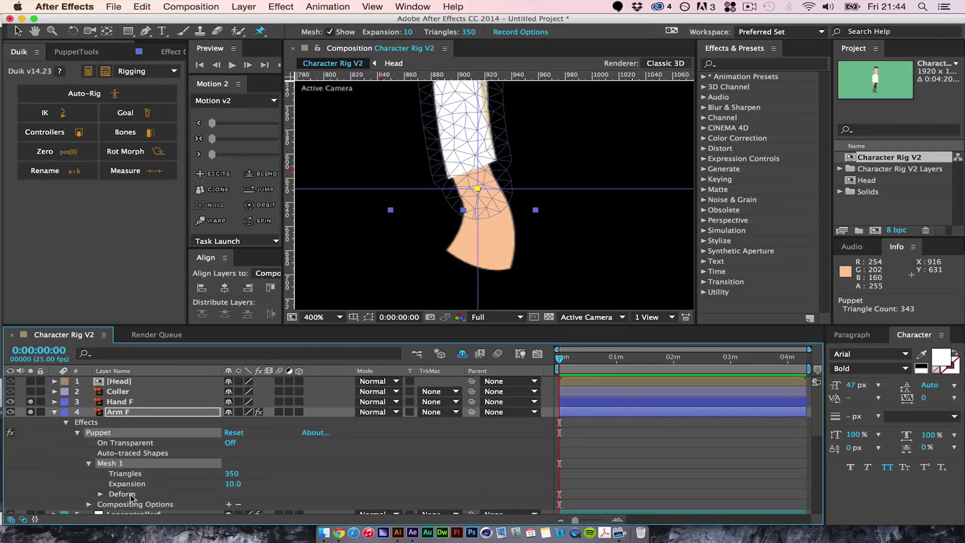
pyautogui.click(100, 494)
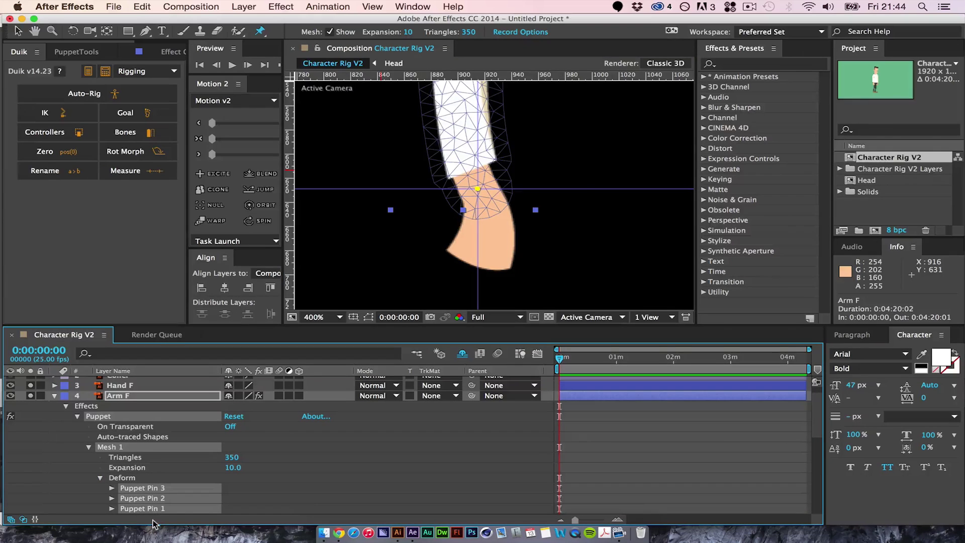
pyautogui.click(142, 133)
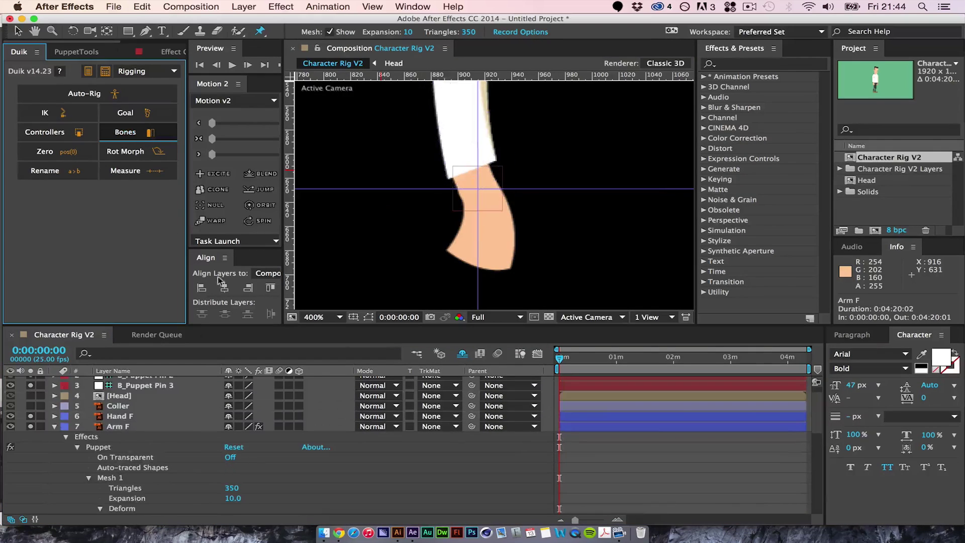
pyautogui.moveTo(817, 400); pyautogui.dragTo(821, 386)
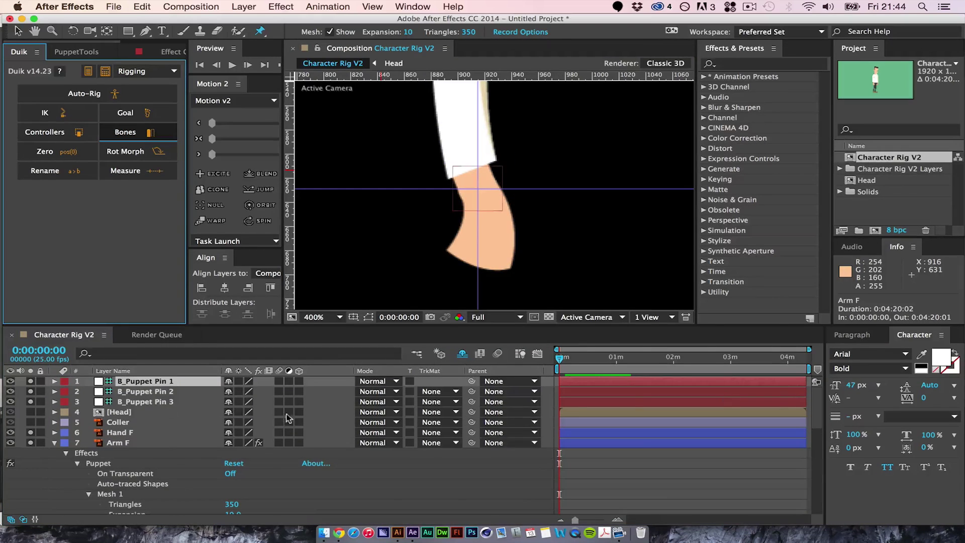
# Step: Rename the B_Puppet Pin 1 bone layer as ShouldF
pyautogui.click(153, 385)
pyautogui.press('Return')
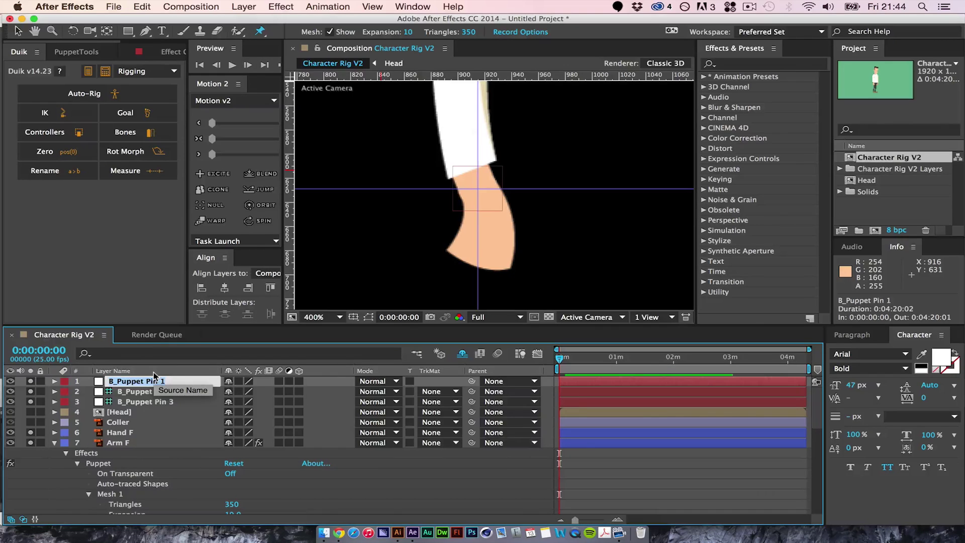
pyautogui.write('ShouldF')
pyautogui.press('Return')
pyautogui.hotkey('ctrl', 'Down')
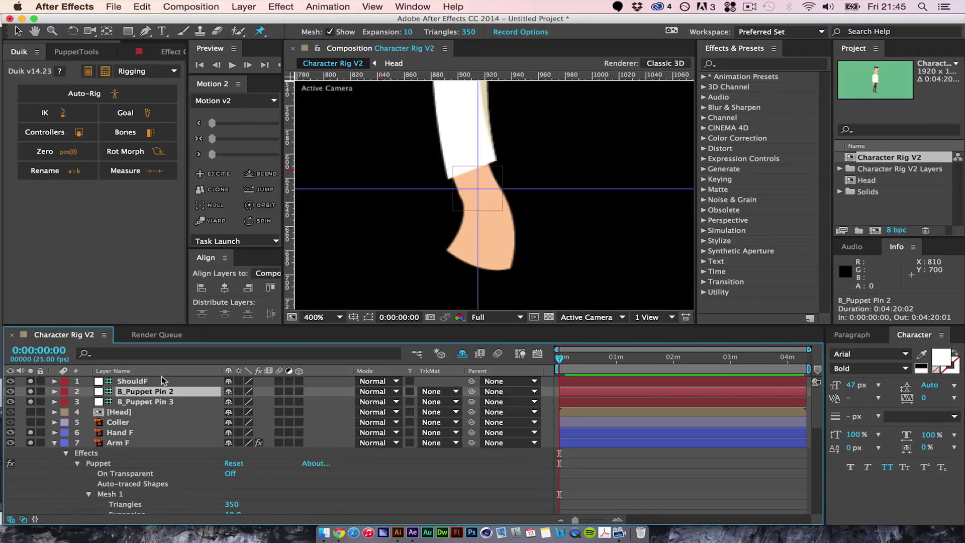
# Step: Try naming the B_Puppet Pin 2 and B_Puppet Pin 3 bones both WristF, and undo the renaming
pyautogui.press('Return')
pyautogui.write('Wrist')
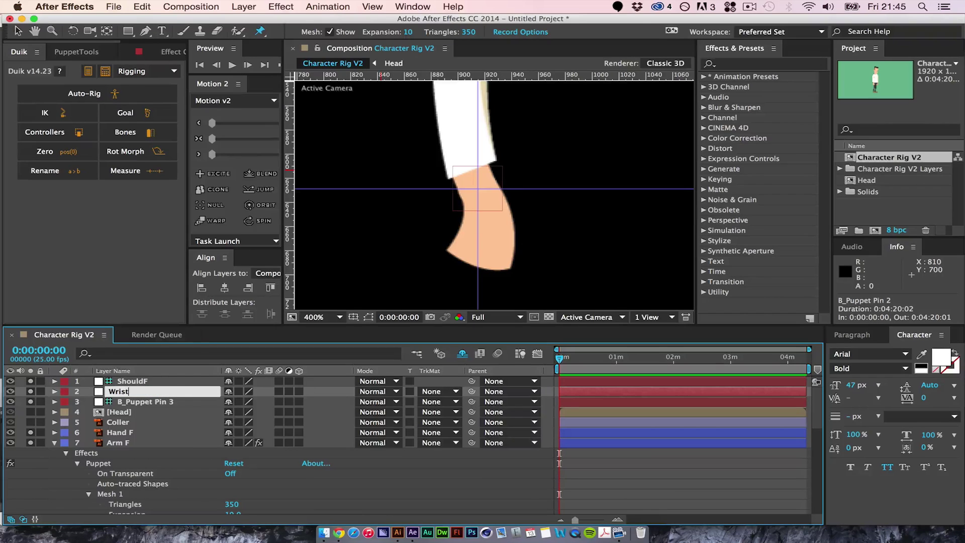
pyautogui.write('F')
pyautogui.press('Return')
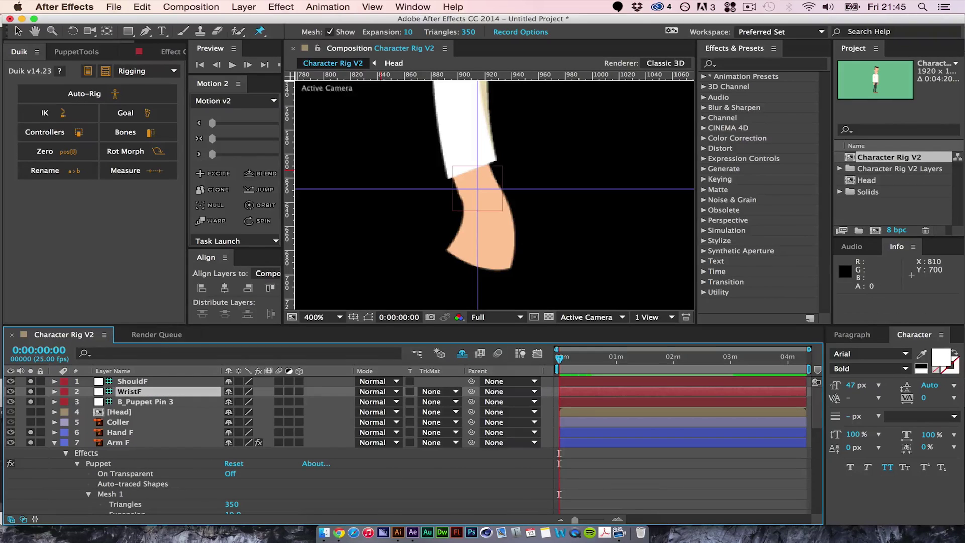
pyautogui.click(162, 404)
pyautogui.press('Return')
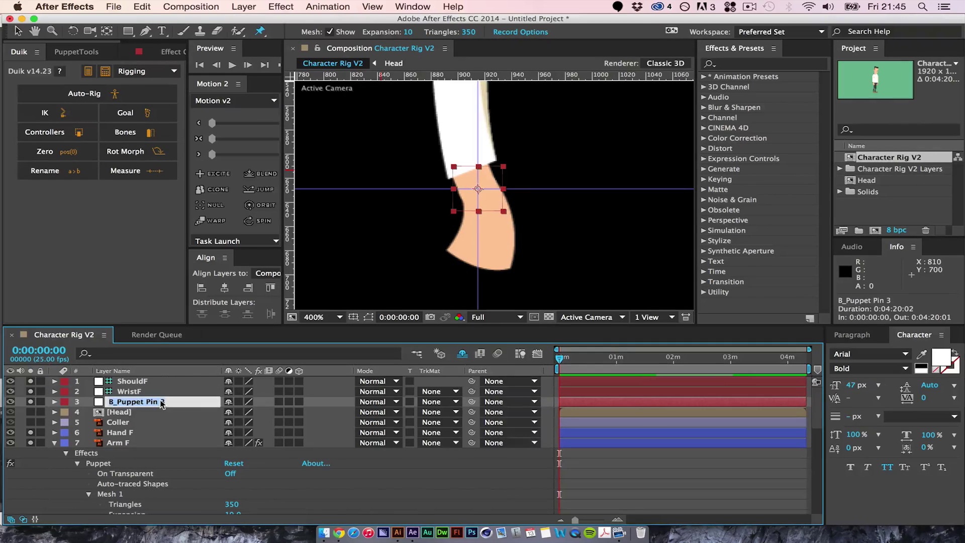
pyautogui.write('WristF')
pyautogui.press('Return')
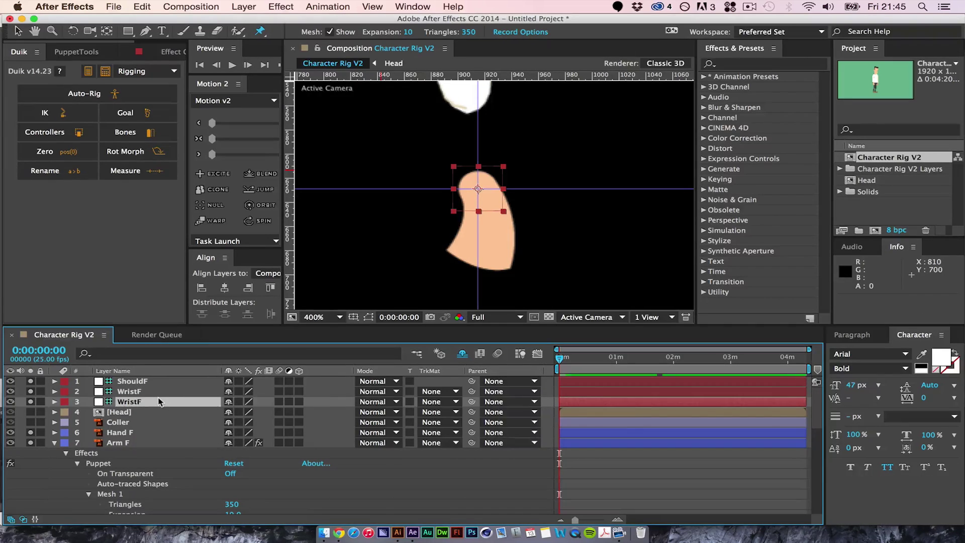
pyautogui.press('Return')
pyautogui.press('super+z')
pyautogui.press('super+z')
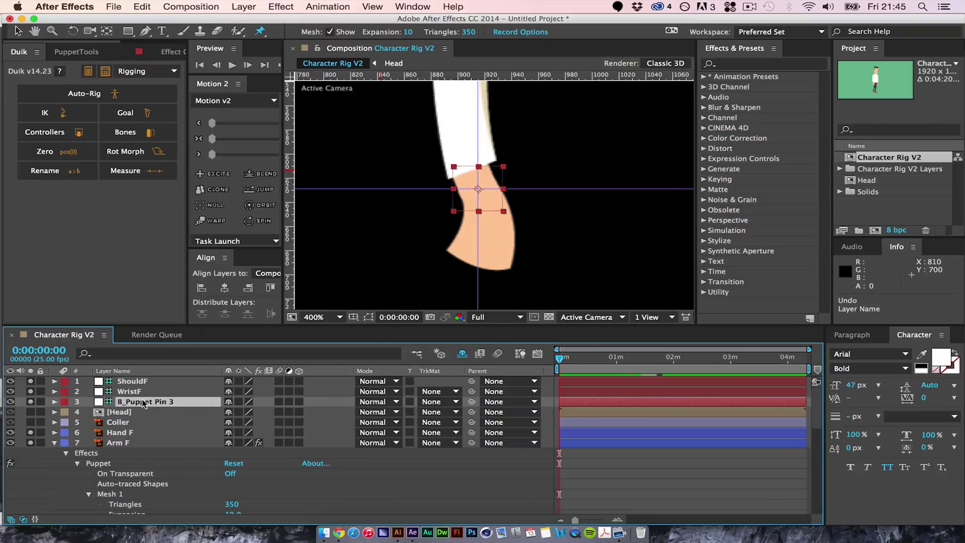
# Step: Rename the B_Puppet Pin 2 bone as ElbowF and the B_Puppet Pin 3 bone as WristF
pyautogui.click(139, 393)
pyautogui.press('Return')
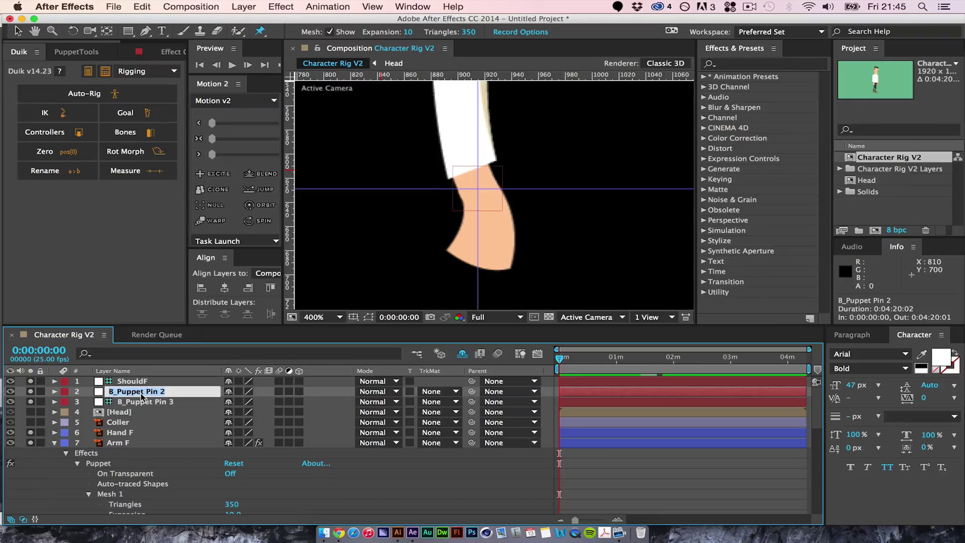
pyautogui.write('ElbowF')
pyautogui.press('Return')
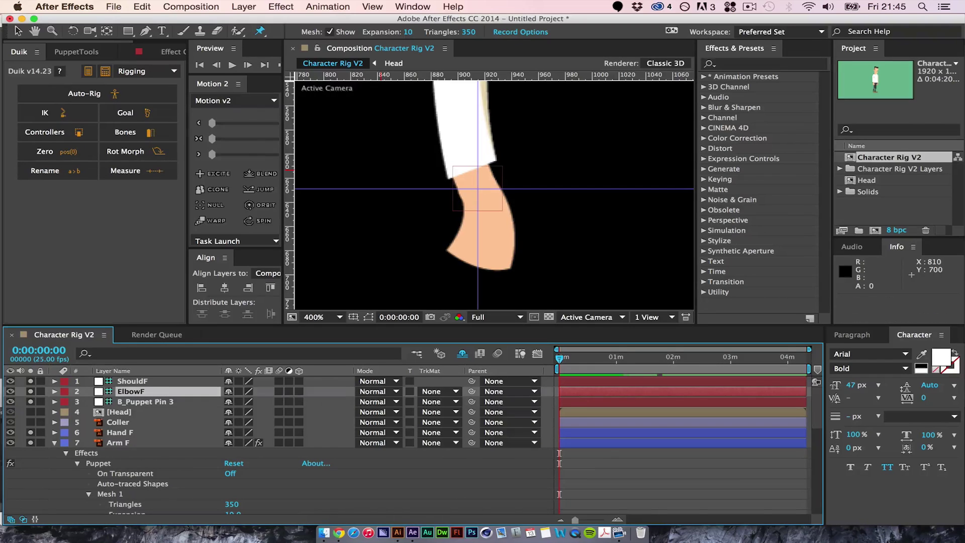
pyautogui.click(155, 403)
pyautogui.press('Return')
pyautogui.write('Wris')
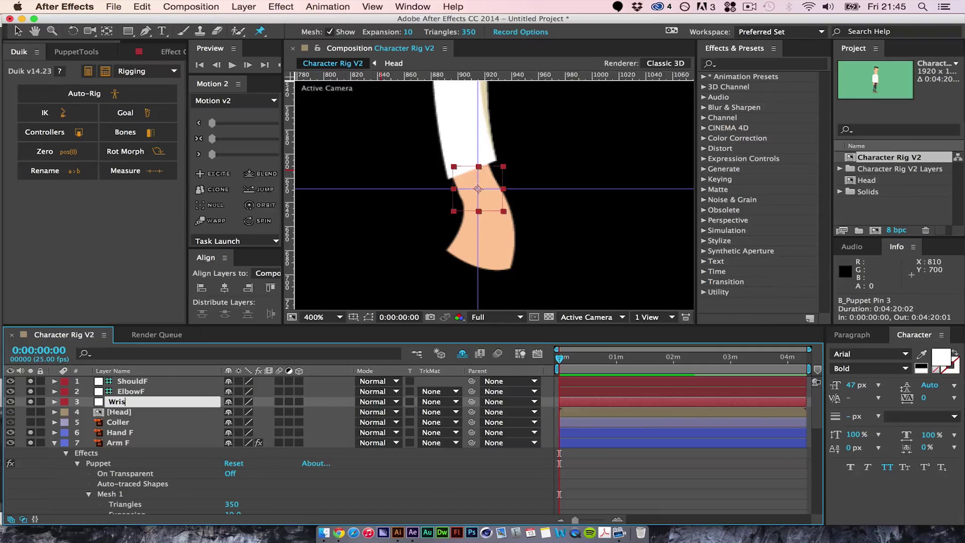
pyautogui.write('tF')
pyautogui.press('Return')
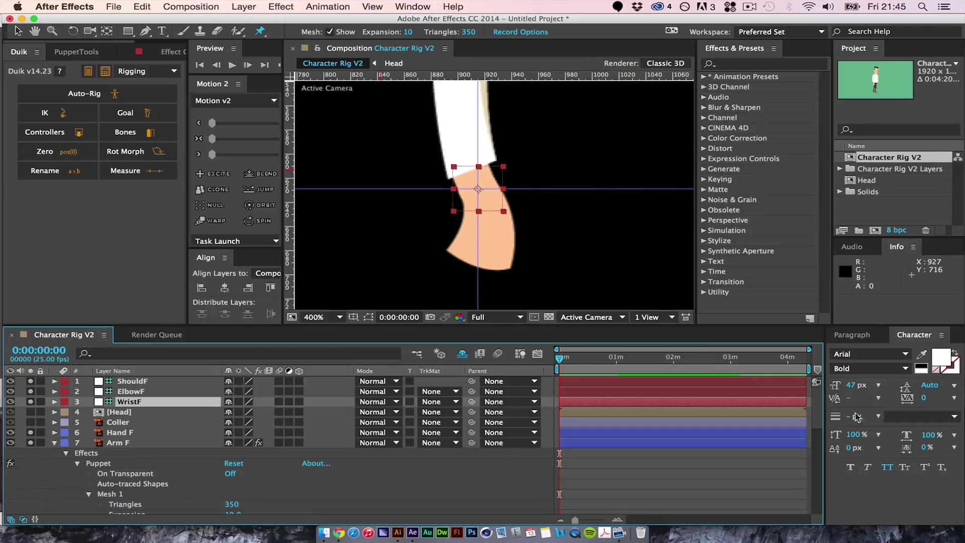
# Step: Move the three bone layers between Hand F and Arm F, and parent WristF to ElbowF and ElbowF to ShouldF
pyautogui.keyDown('shift'); pyautogui.click(143, 382); pyautogui.keyUp('shift')
pyautogui.moveTo(143, 382); pyautogui.dragTo(134, 441)
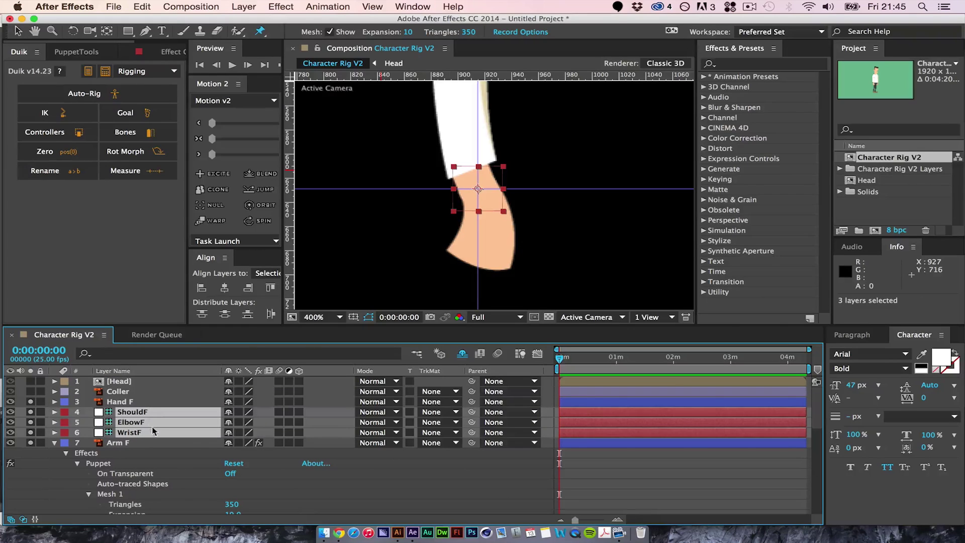
pyautogui.click(143, 432)
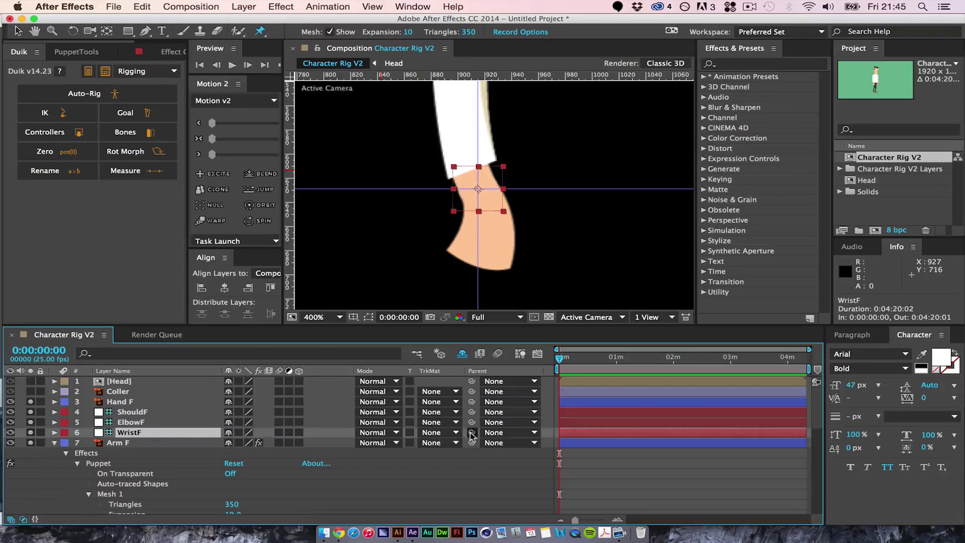
pyautogui.moveTo(471, 436); pyautogui.dragTo(133, 422)
pyautogui.moveTo(472, 422); pyautogui.dragTo(154, 412)
# Step: Create a Duik controller for WristF, move it directly below Hand F and rename it Armcontrollerf
pyautogui.click(77, 136)
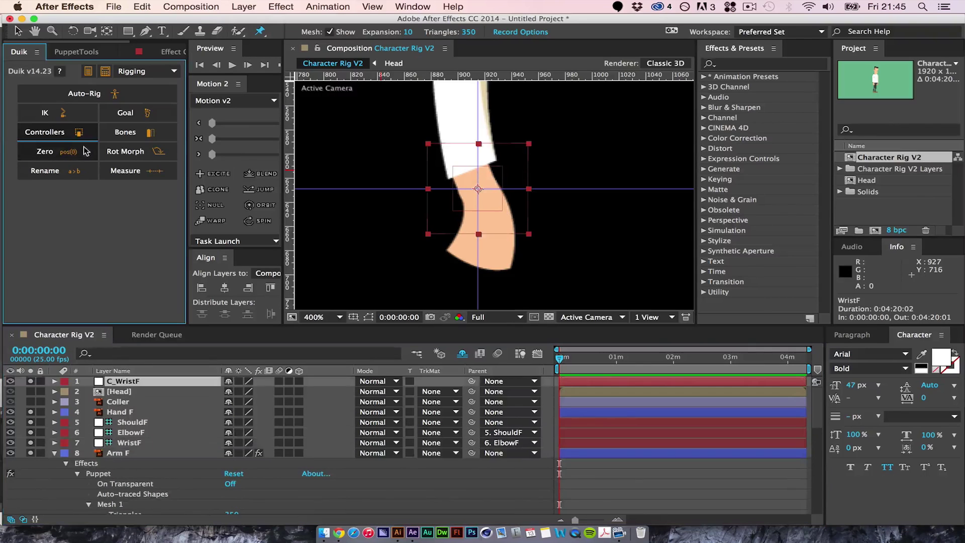
pyautogui.moveTo(127, 383); pyautogui.dragTo(123, 417)
pyautogui.press('Return')
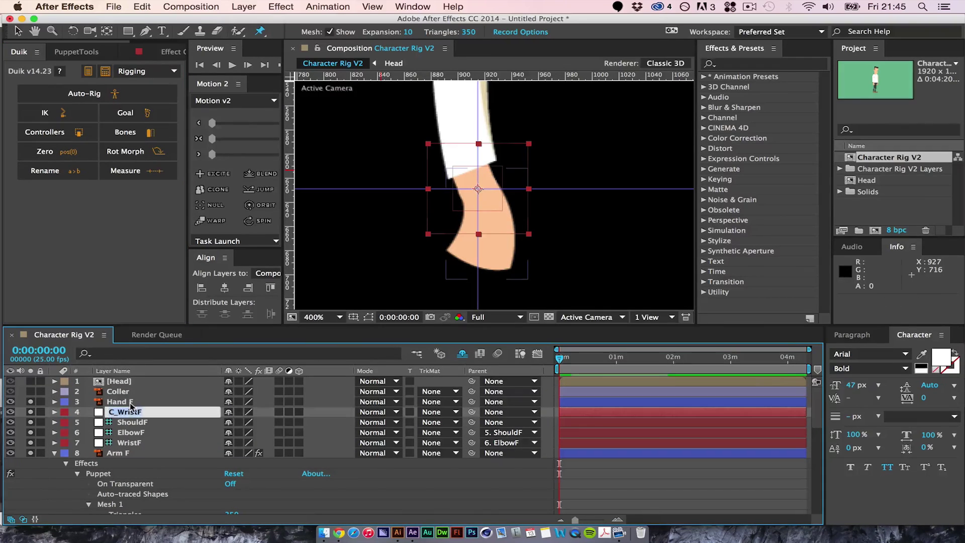
pyautogui.write('Arm')
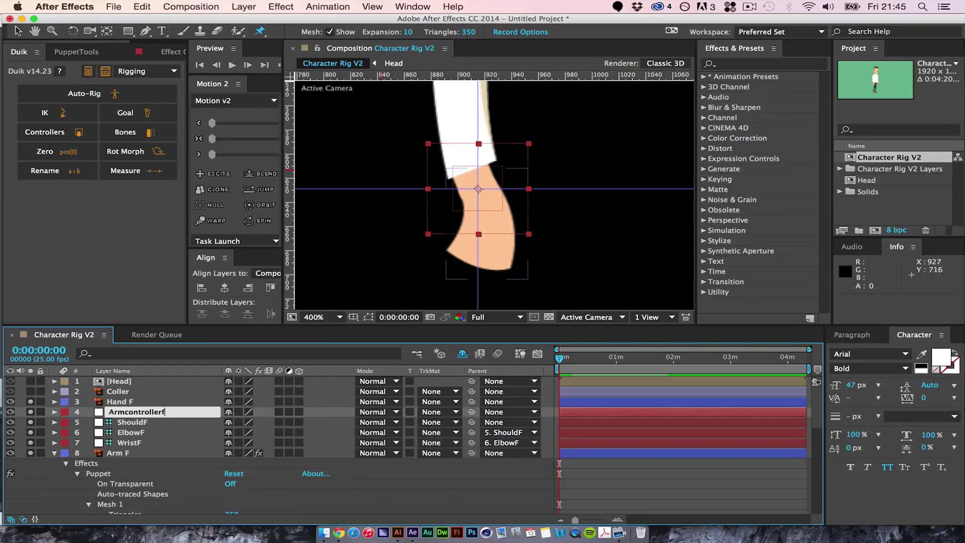
pyautogui.write('controllerf')
pyautogui.press('Return')
# Step: Create Duik IK on the WristF, ElbowF and ShouldF bones with Armcontrollerf as the controller
pyautogui.click(144, 442)
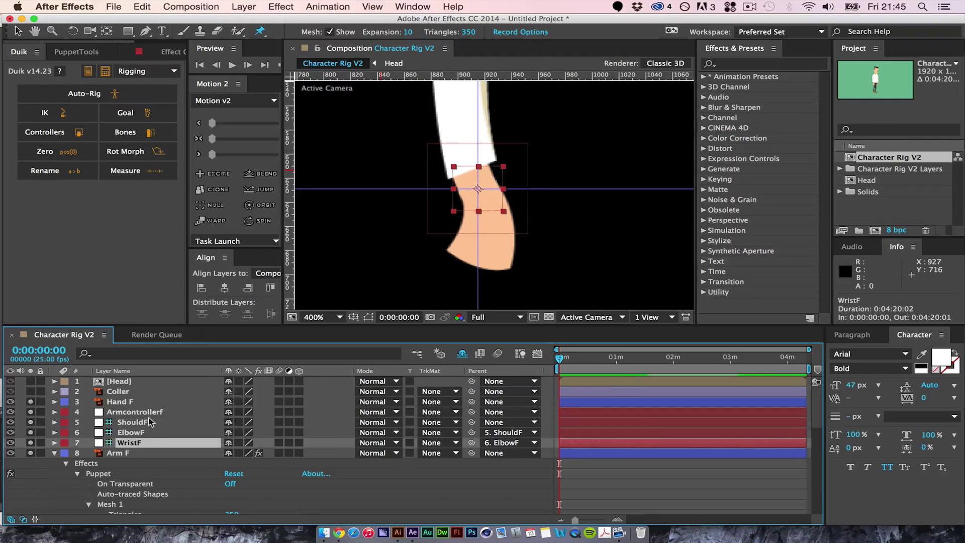
pyautogui.keyDown('shift'); pyautogui.click(149, 414); pyautogui.keyUp('shift')
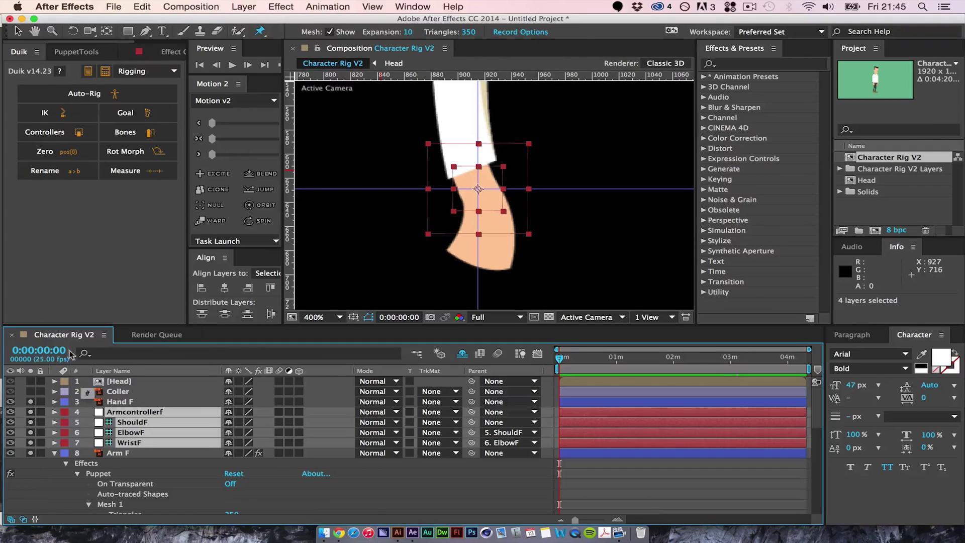
pyautogui.click(48, 113)
pyautogui.click(513, 325)
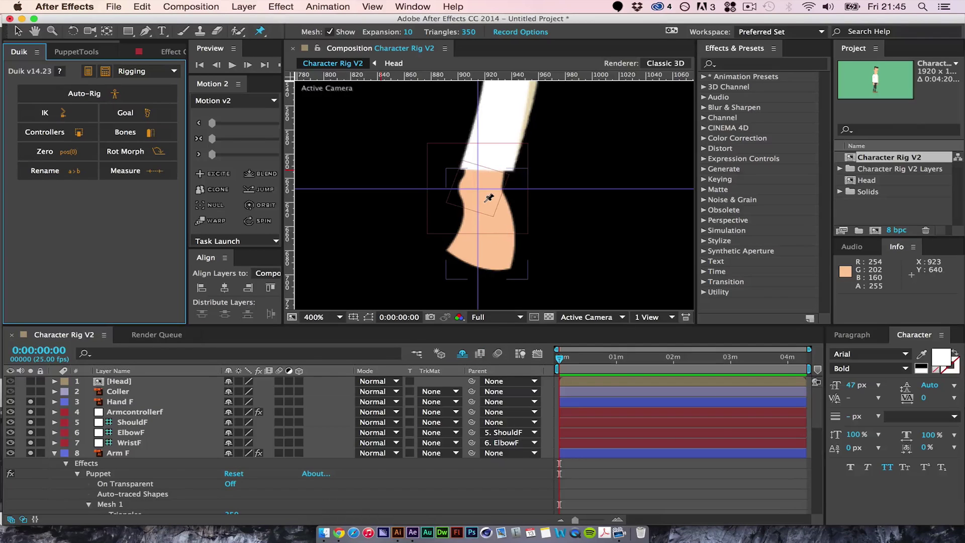
# Step: Turn off the IK / FK checkbox in Armcontrollerf's effect controls and switch to the Selection tool
pyautogui.press(',')
pyautogui.press(',')
pyautogui.press('.')
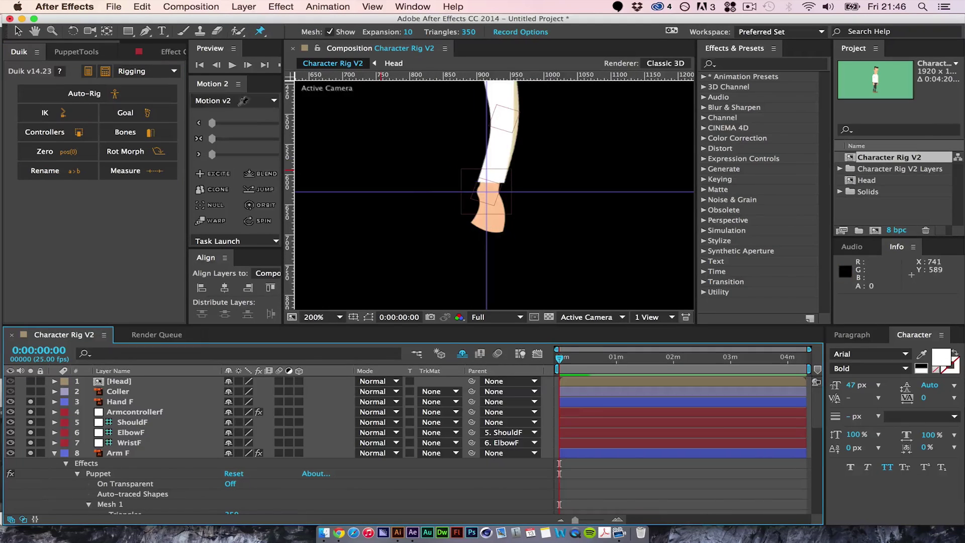
pyautogui.click(126, 412)
pyautogui.moveTo(120, 42); pyautogui.dragTo(169, 43)
pyautogui.click(144, 52)
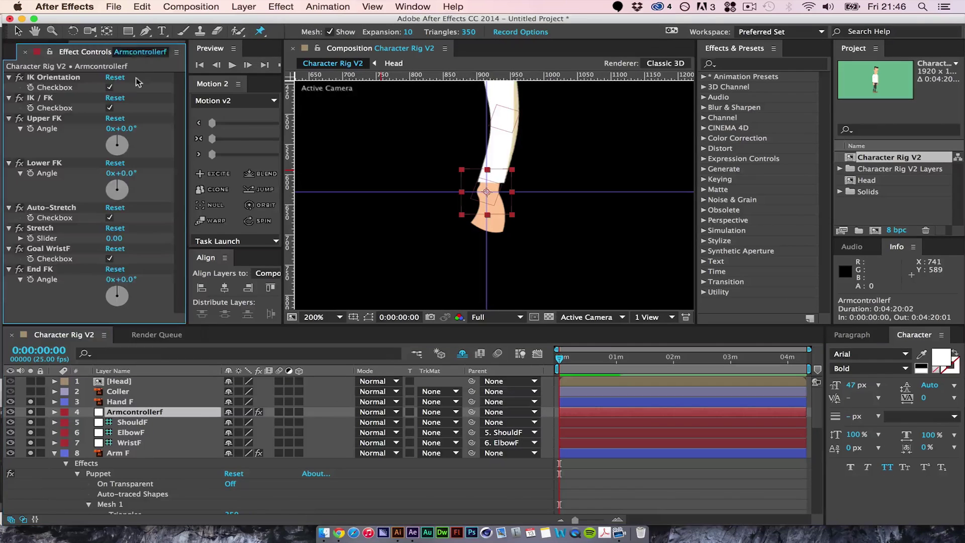
pyautogui.click(110, 108)
pyautogui.click(33, 30)
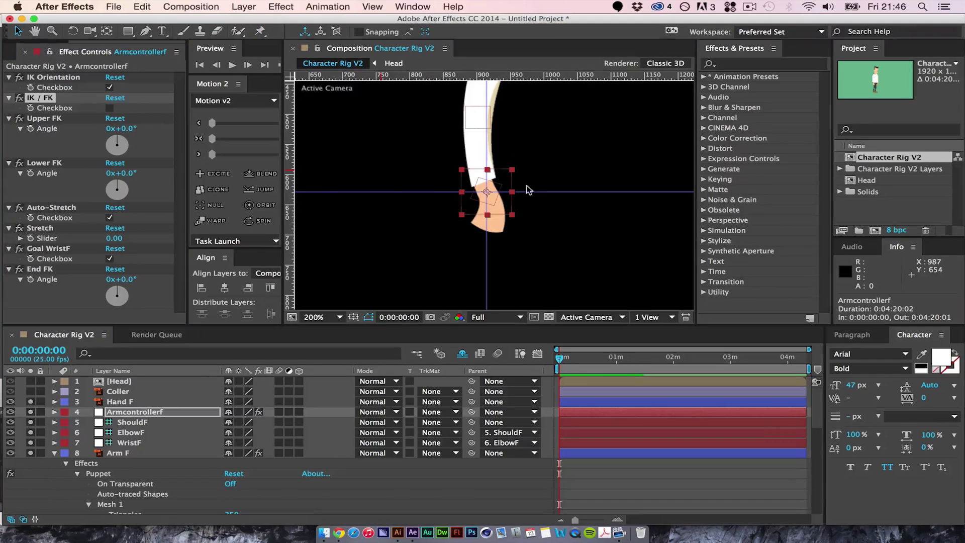
# Step: Test the arm's bend by moving Armcontrollerf around, leaving it at about 952.7, 591.3
pyautogui.moveTo(508, 176); pyautogui.dragTo(508, 261)
pyautogui.press('space')
pyautogui.moveTo(572, 197); pyautogui.dragTo(612, 150)
pyautogui.press('space')
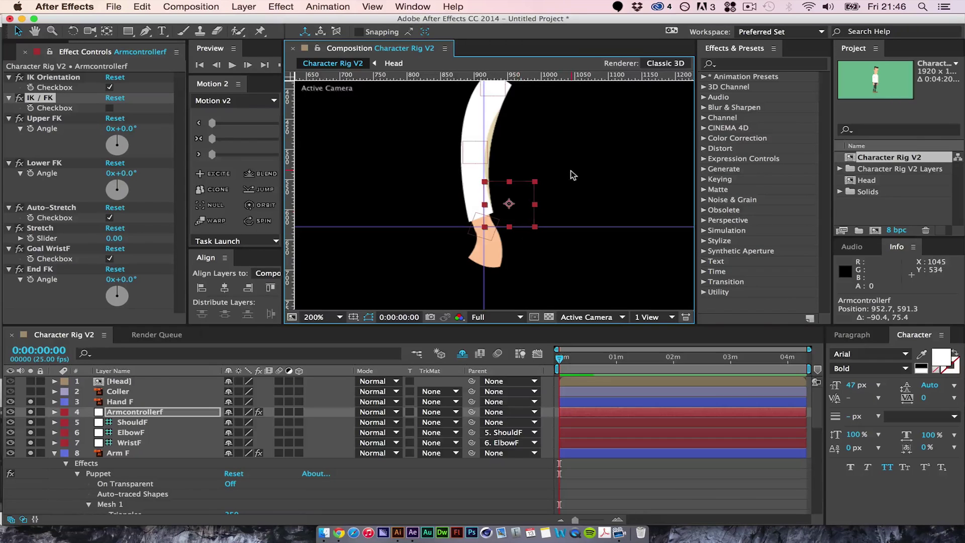
pyautogui.click(750, 6)
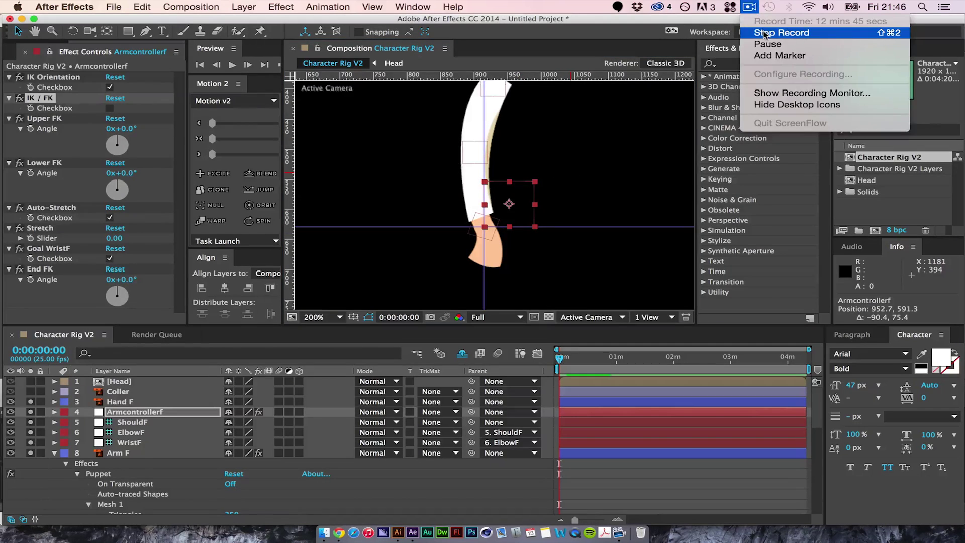
pyautogui.click(743, 33)
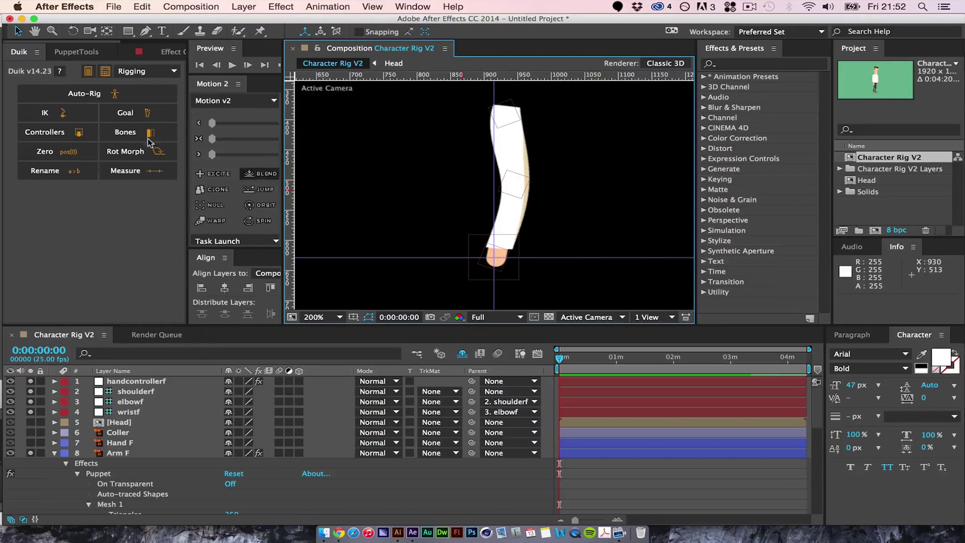
# Step: Show handcontrollerf's effect controls and switch its IK / FK checkbox off and back on
pyautogui.moveTo(111, 41); pyautogui.dragTo(178, 53)
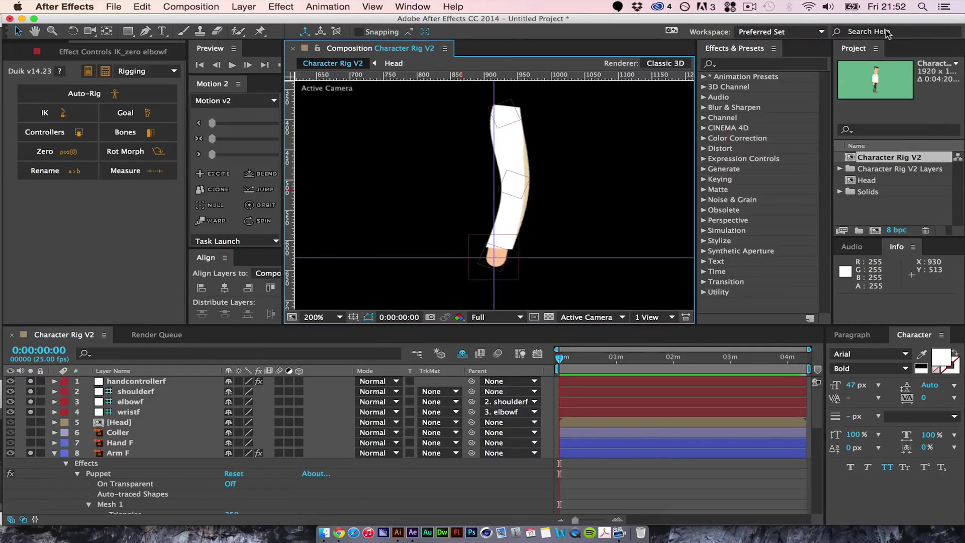
pyautogui.click(155, 382)
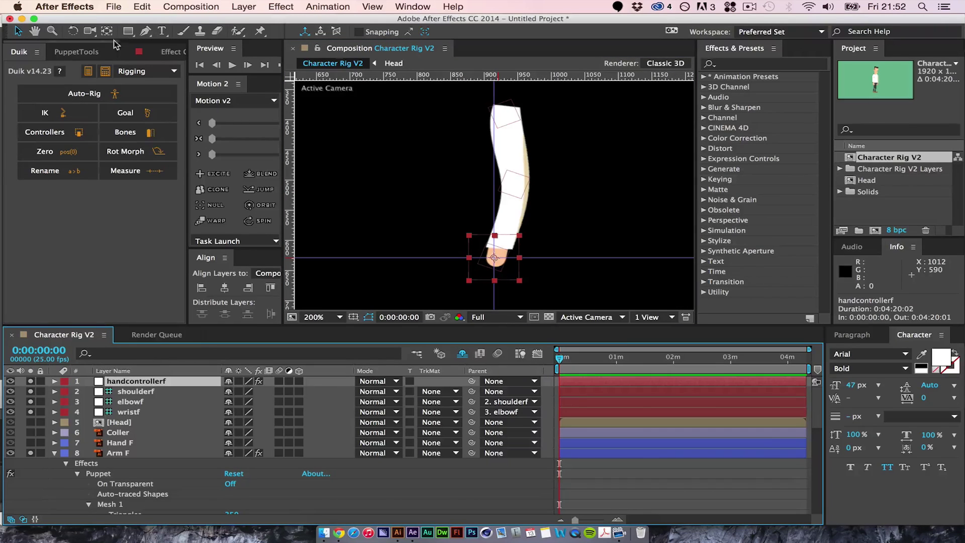
pyautogui.scroll(-3, 115, 45)
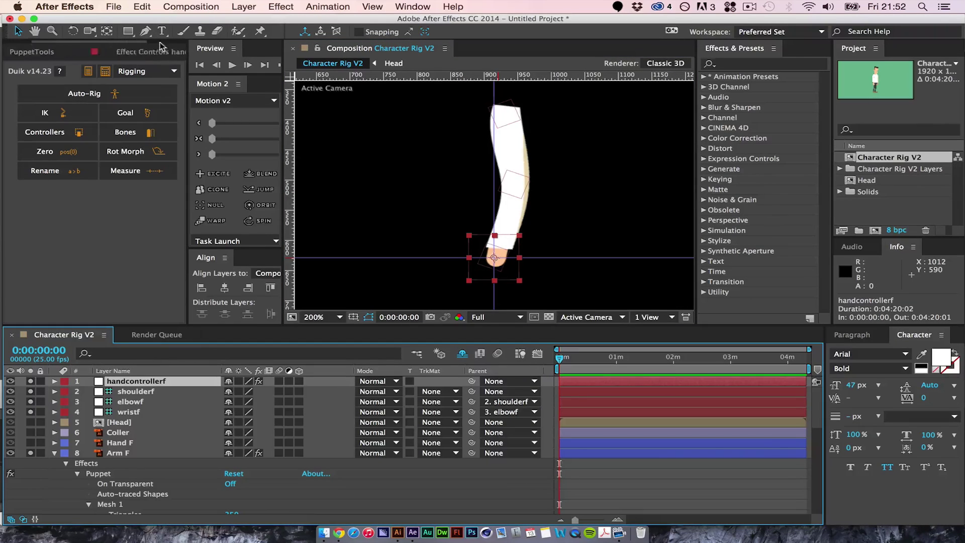
pyautogui.click(153, 98)
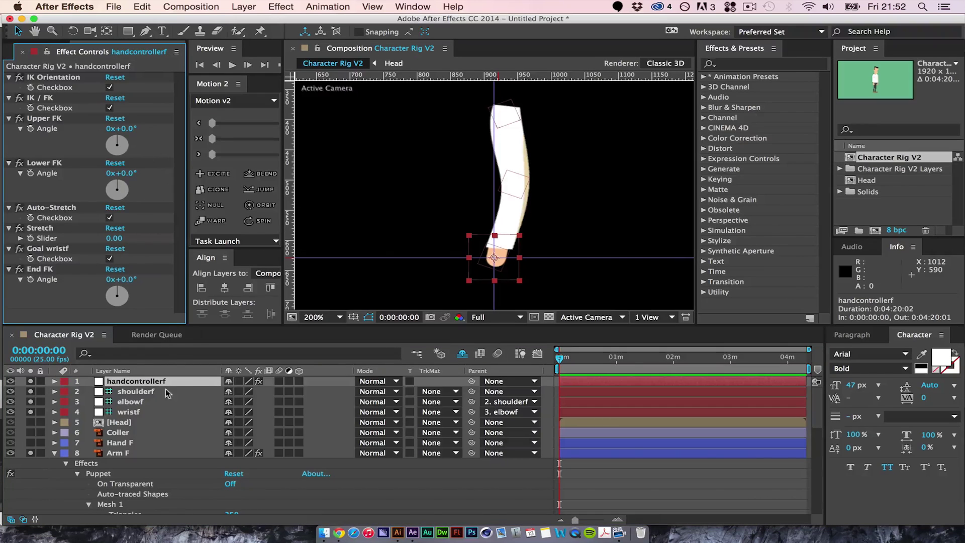
pyautogui.click(110, 108)
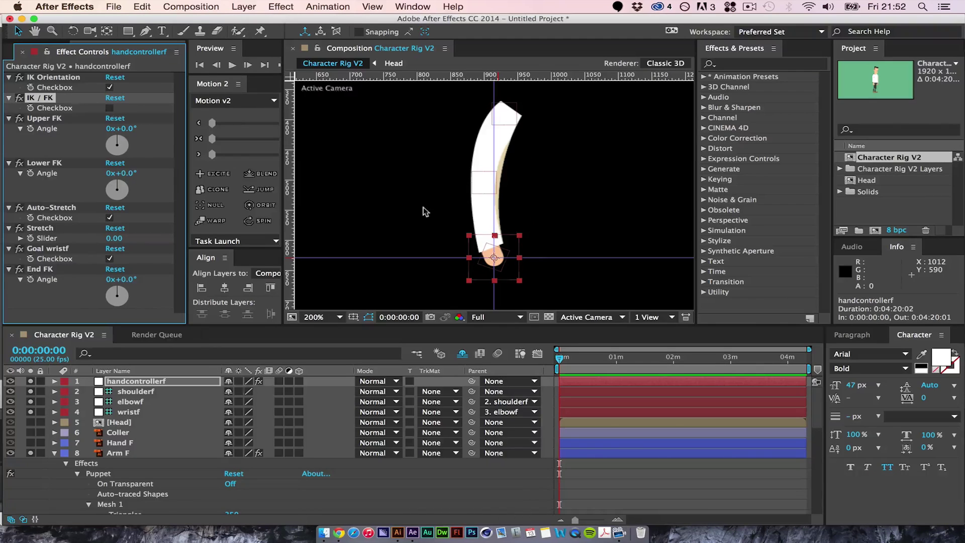
pyautogui.click(110, 108)
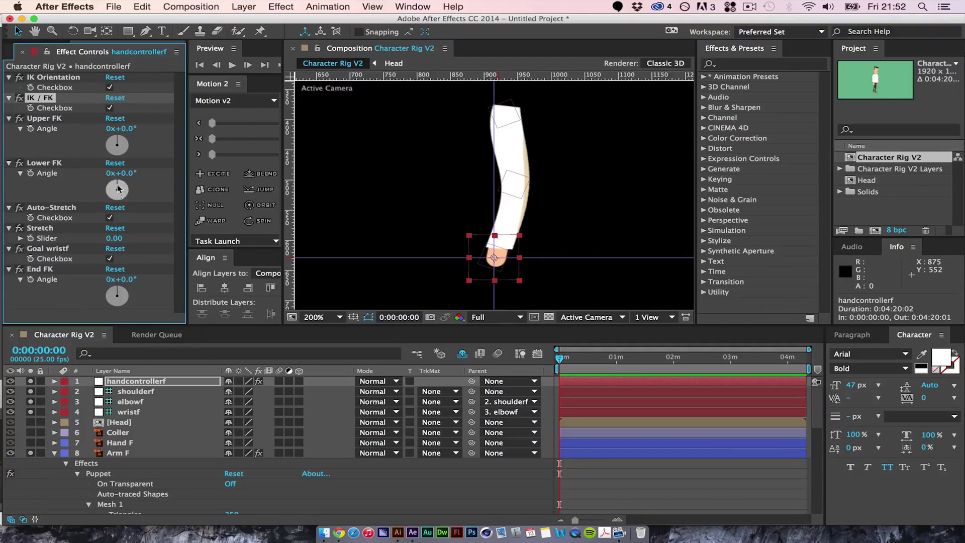
# Step: Turn off IK Orientation for handcontrollerf, then test the arm's bend by moving the controller and undo that move
pyautogui.click(110, 85)
pyautogui.click(110, 88)
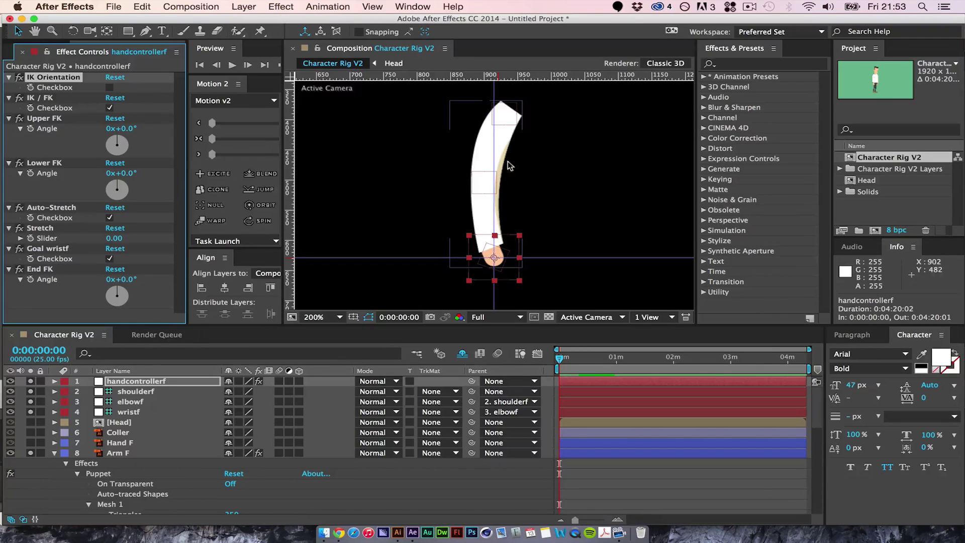
pyautogui.moveTo(511, 246); pyautogui.dragTo(545, 191)
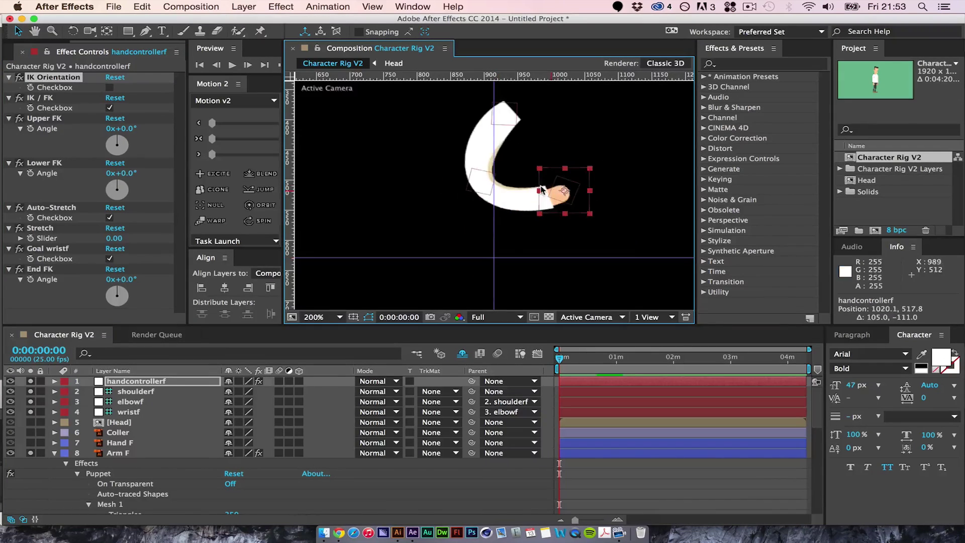
pyautogui.press('super+z')
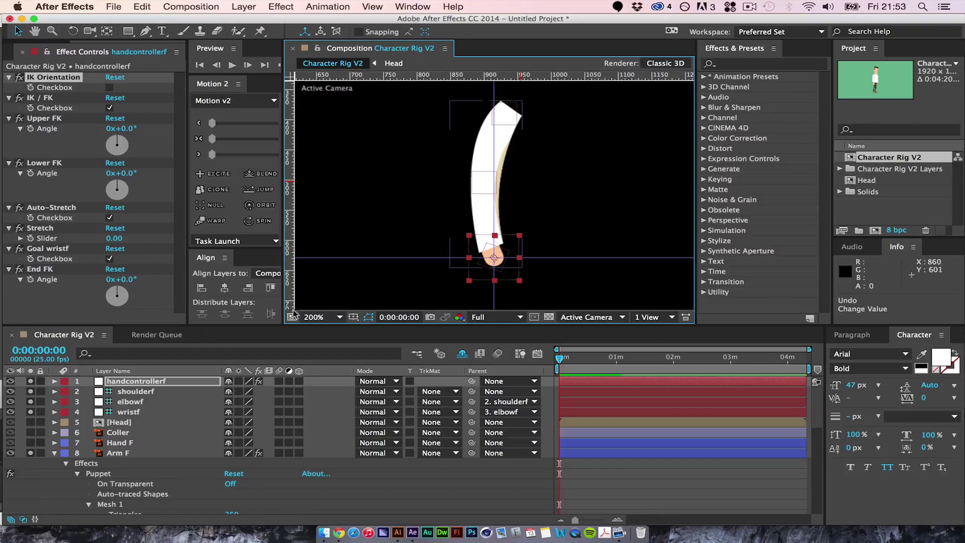
# Step: Collapse Arm F's properties and move handcontrollerf, shoulderf, elbowf and wristf between Hand F and Arm F
pyautogui.keyDown('shift'); pyautogui.click(151, 412); pyautogui.keyUp('shift')
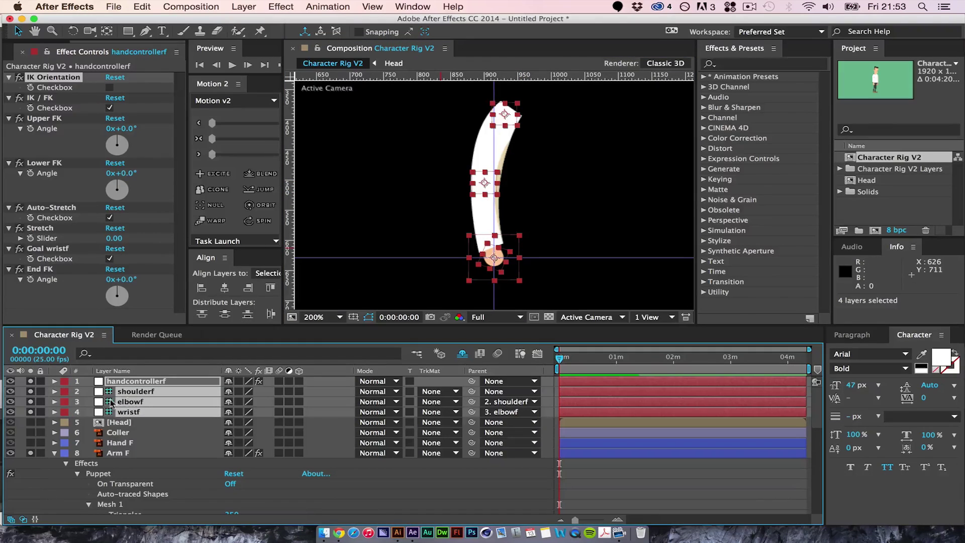
pyautogui.click(71, 454)
pyautogui.moveTo(133, 413); pyautogui.dragTo(129, 449)
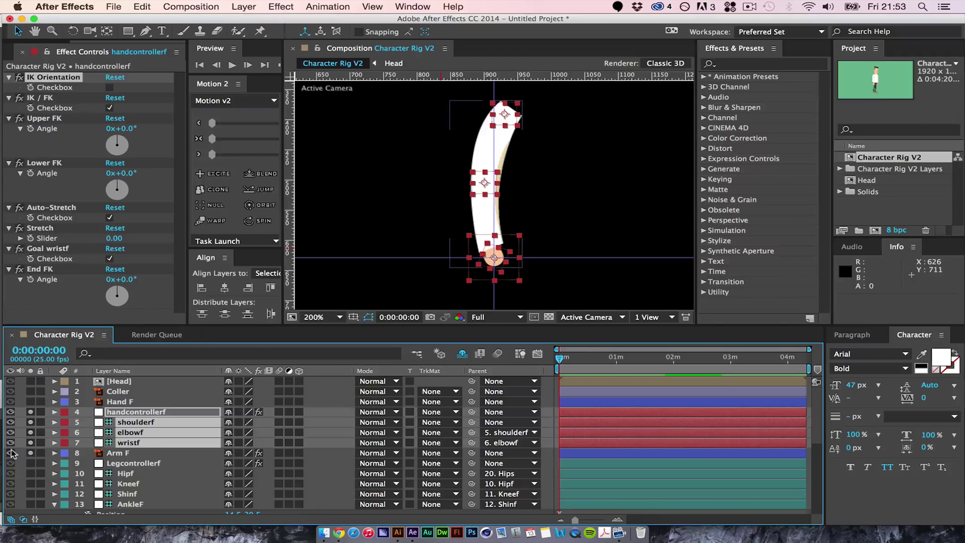
# Step: Solo Hand F, parent it to wristf and place it directly below wristf in the layer stack
pyautogui.click(123, 404)
pyautogui.click(30, 403)
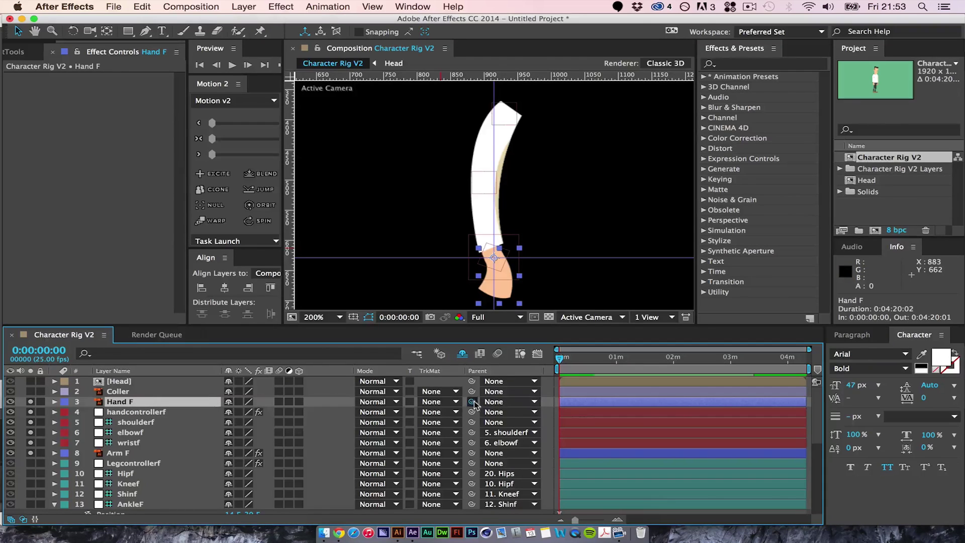
pyautogui.moveTo(471, 401); pyautogui.dragTo(127, 441)
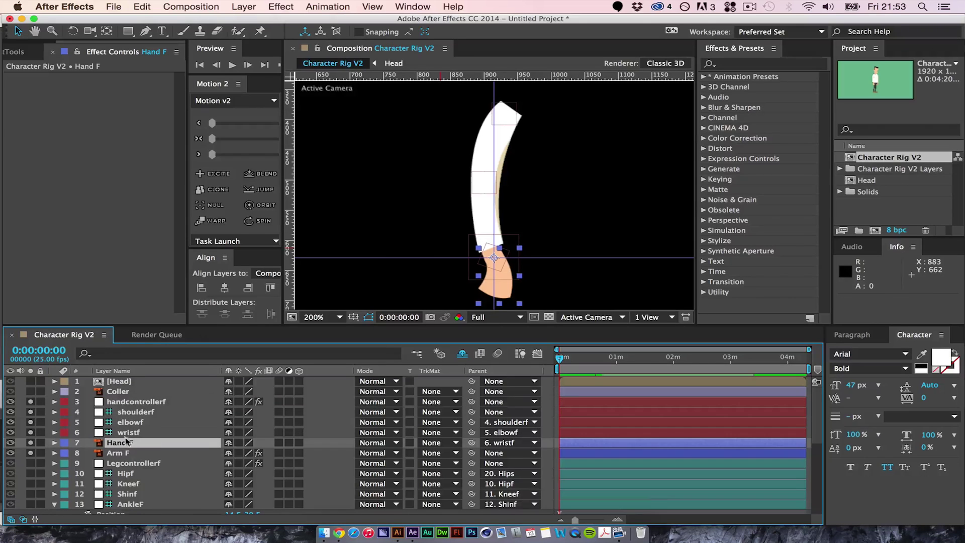
# Step: Set the label colour of handcontrollerf, shoulderf, elbowf, wristf and Hand F to Blue
pyautogui.keyDown('shift'); pyautogui.click(129, 404); pyautogui.keyUp('shift')
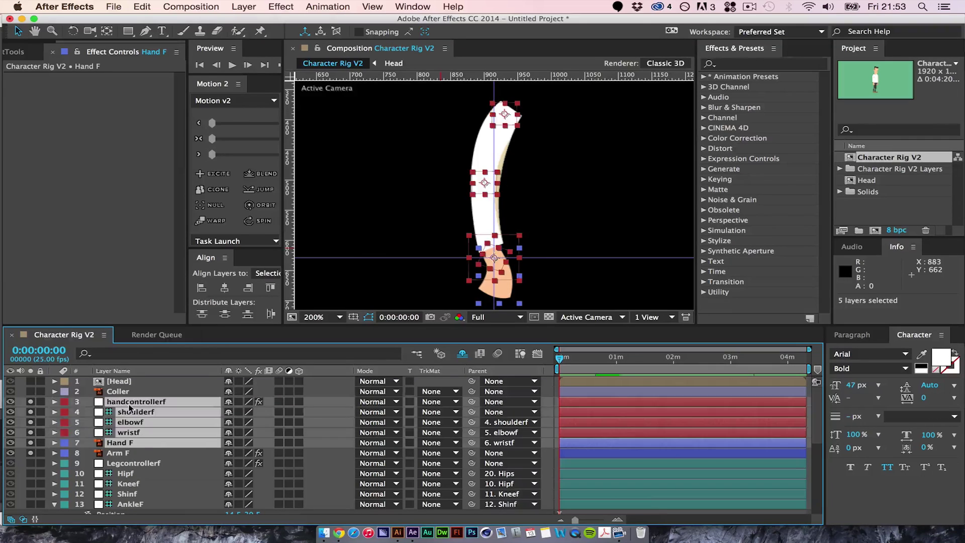
pyautogui.click(62, 401)
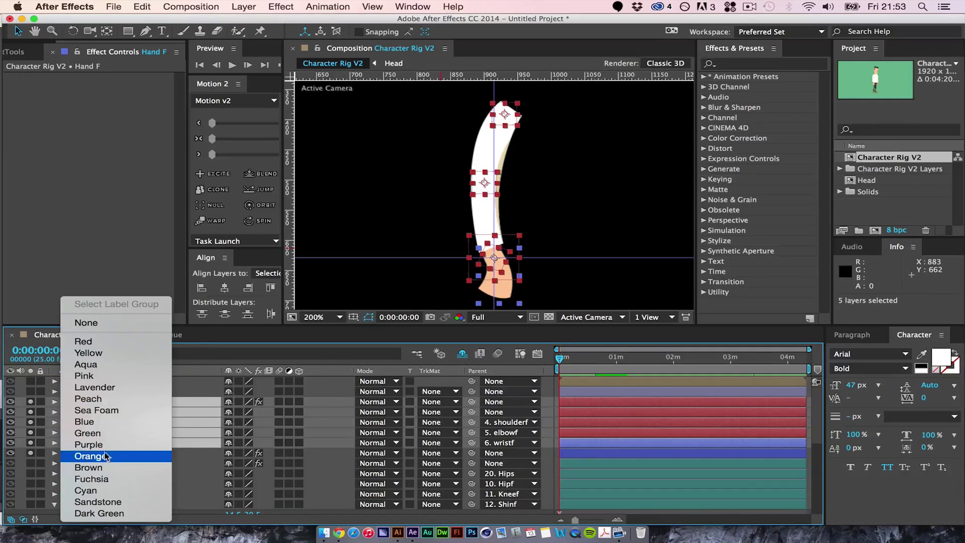
pyautogui.click(85, 422)
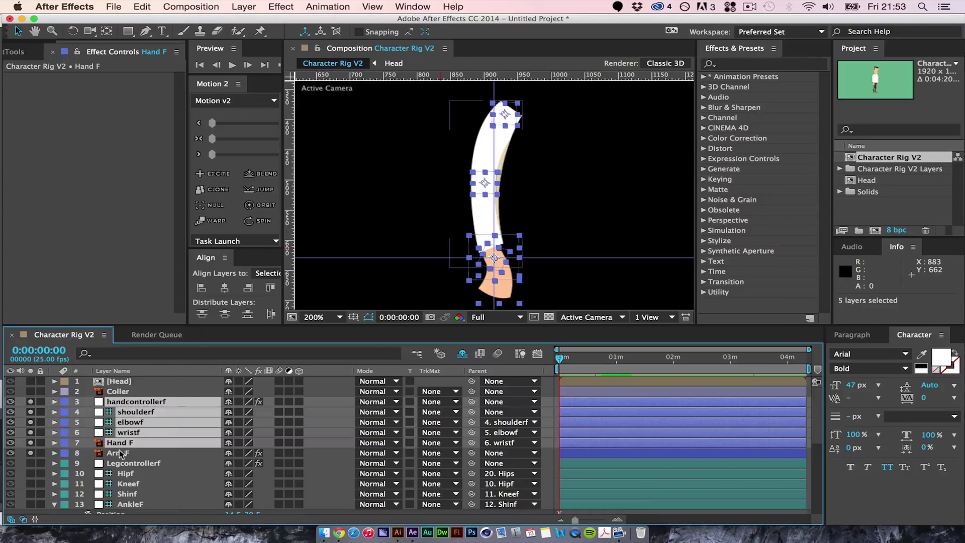
# Step: Lock the Arm F layer and mark it as shy to hide it from the timeline
pyautogui.click(121, 453)
pyautogui.click(40, 453)
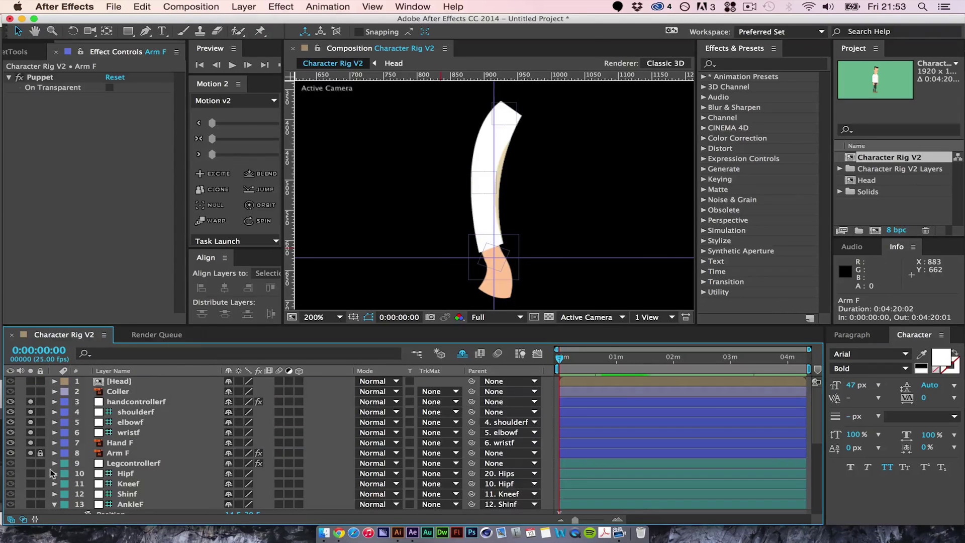
pyautogui.click(121, 454)
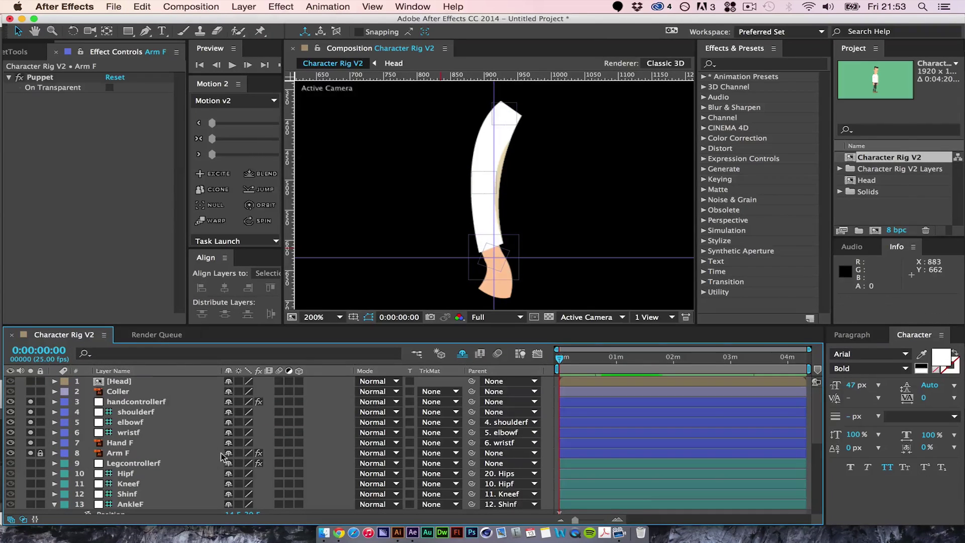
pyautogui.click(228, 453)
# Step: Test the arm with the attached hand by moving handcontrollerf to about 1051.1, 510.8
pyautogui.click(121, 443)
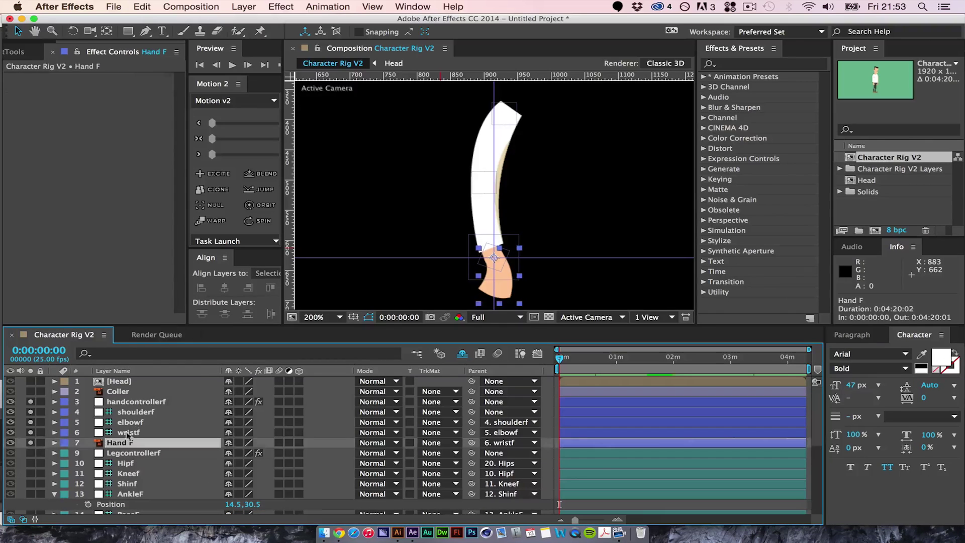
pyautogui.click(135, 402)
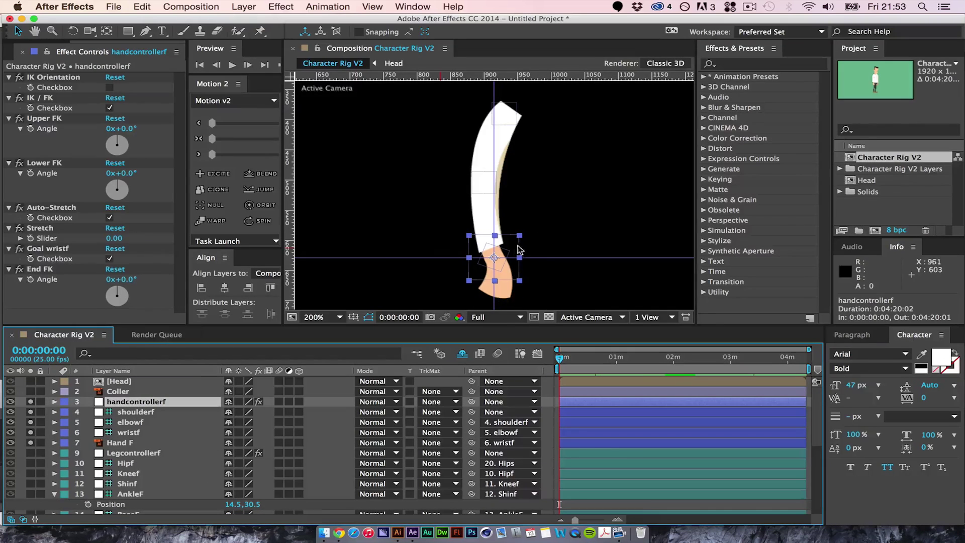
pyautogui.moveTo(528, 242); pyautogui.dragTo(605, 169)
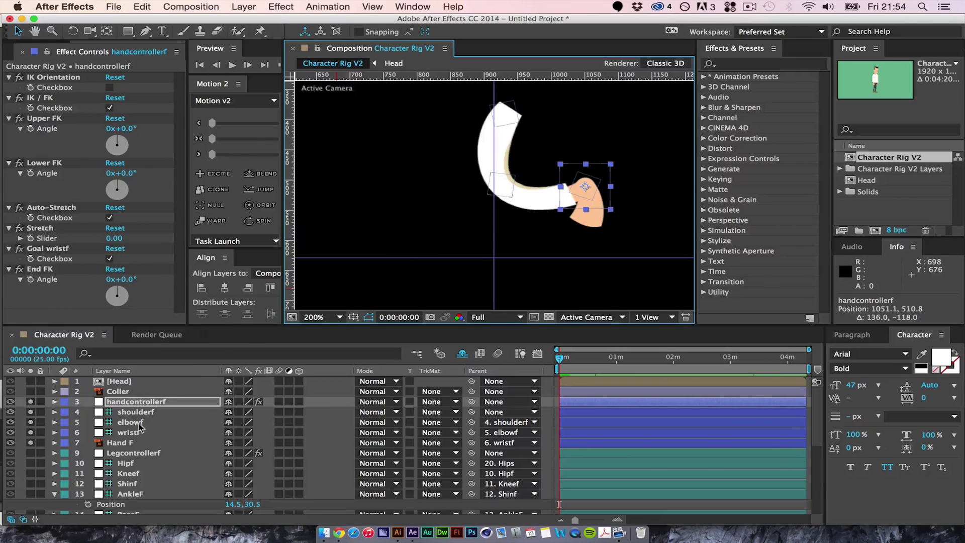
# Step: Try rotating Hand F to -176.7° and move handcontrollerf to about 1094.1, 530.8
pyautogui.click(133, 443)
pyautogui.press('r')
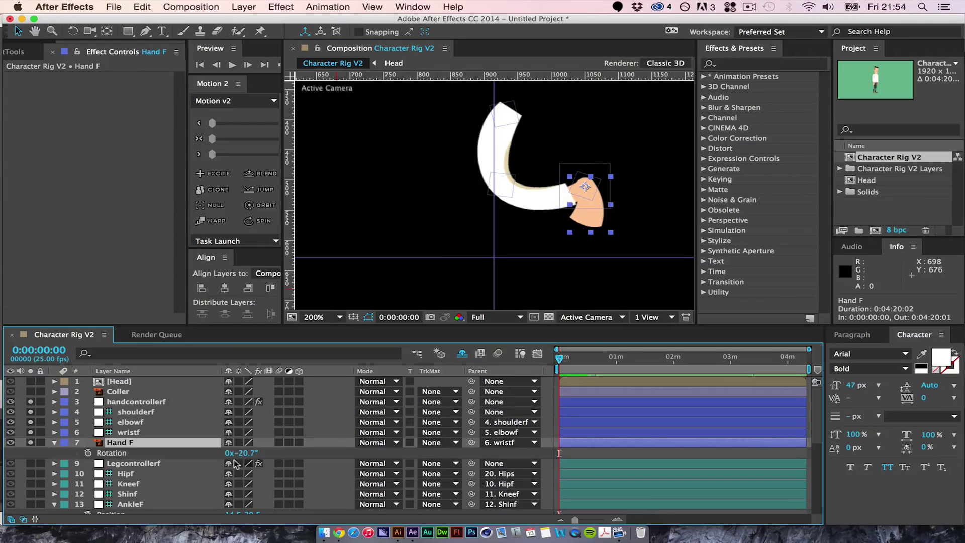
pyautogui.moveTo(240, 453); pyautogui.dragTo(141, 456)
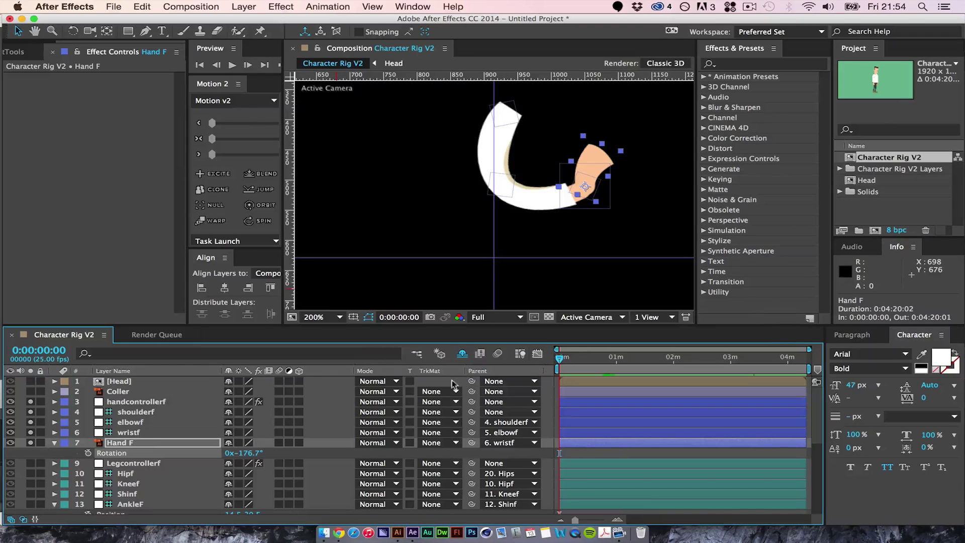
pyautogui.click(142, 402)
pyautogui.moveTo(606, 197)
pyautogui.mouseDown()
pyautogui.moveTo(455, 229)
pyautogui.moveTo(378, 226)
pyautogui.moveTo(342, 207)
pyautogui.moveTo(591, 197)
pyautogui.moveTo(386, 205)
pyautogui.moveTo(383, 151)
pyautogui.moveTo(409, 188)
pyautogui.moveTo(445, 211)
pyautogui.moveTo(599, 149)
pyautogui.moveTo(576, 101)
pyautogui.moveTo(598, 161)
pyautogui.moveTo(450, 211)
pyautogui.moveTo(382, 217)
pyautogui.moveTo(482, 178)
pyautogui.moveTo(631, 279)
pyautogui.moveTo(668, 287)
pyautogui.moveTo(497, 211)
pyautogui.moveTo(616, 271)
pyautogui.moveTo(520, 216)
pyautogui.moveTo(594, 272)
pyautogui.moveTo(575, 183)
pyautogui.moveTo(618, 194)
pyautogui.mouseUp()
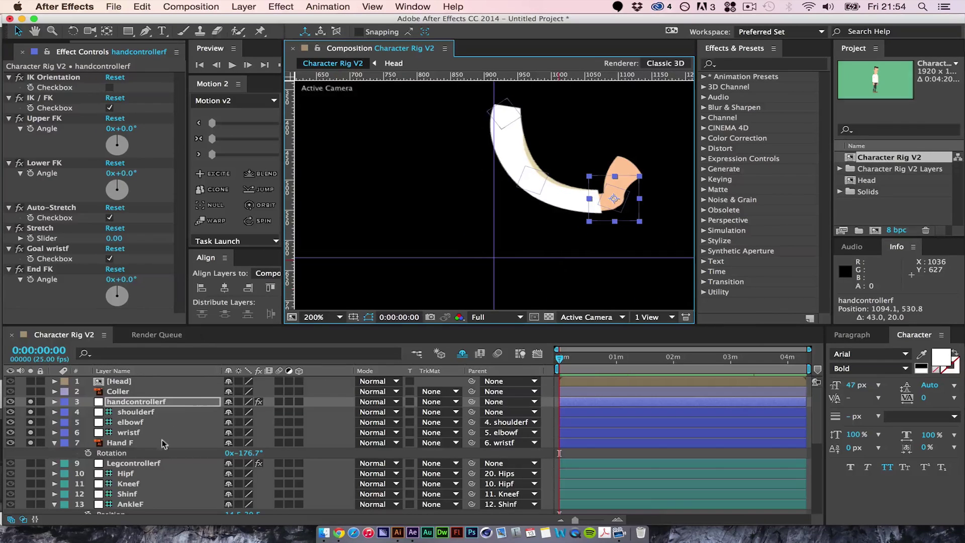
# Step: Try another rotation of Hand F, then undo all the test rotations and controller moves
pyautogui.moveTo(251, 453); pyautogui.dragTo(295, 459)
pyautogui.press('super+z')
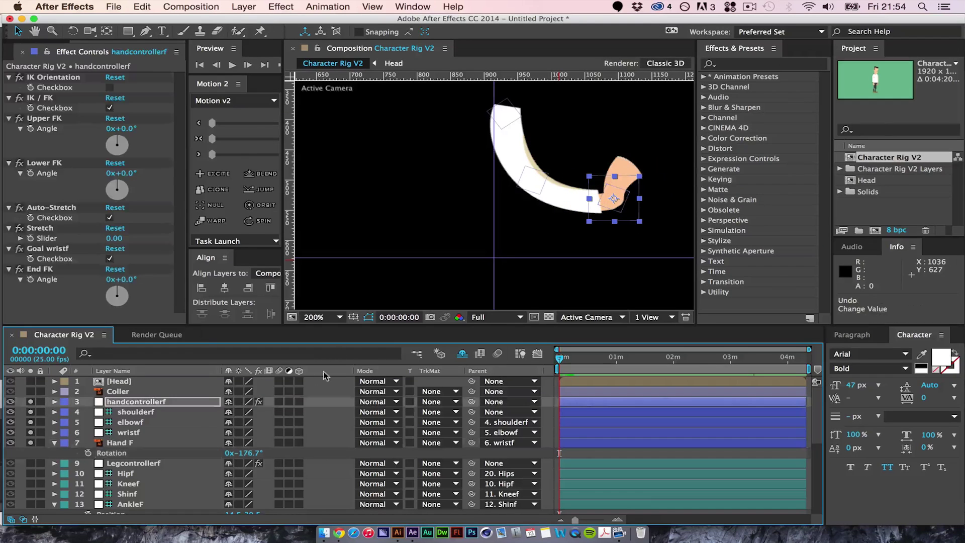
pyautogui.press('super+z')
pyautogui.press('super+z')
pyautogui.press('super+z')
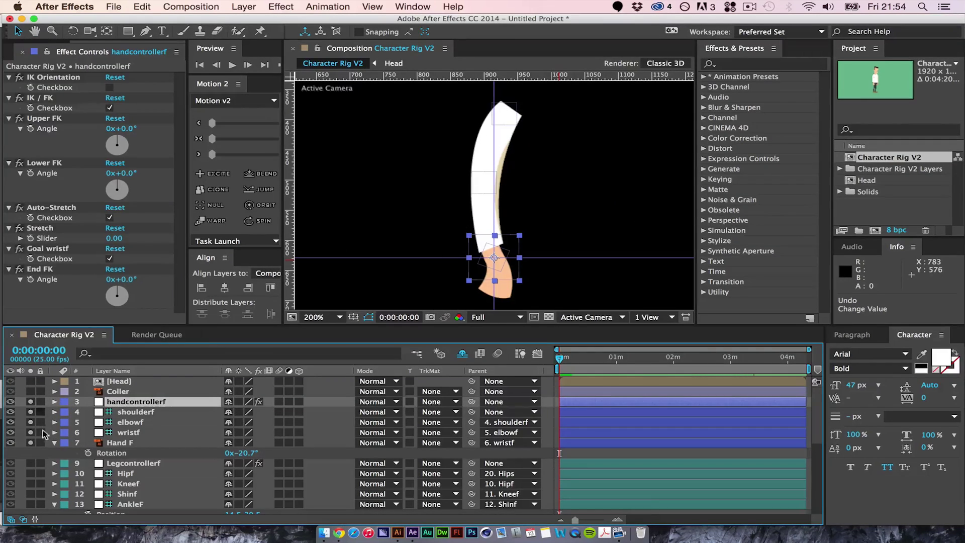
# Step: Turn off solo for handcontrollerf, the arm bones, Hand F and the shy Arm F layer, keeping shy layers hidden
pyautogui.moveTo(31, 443); pyautogui.dragTo(31, 404)
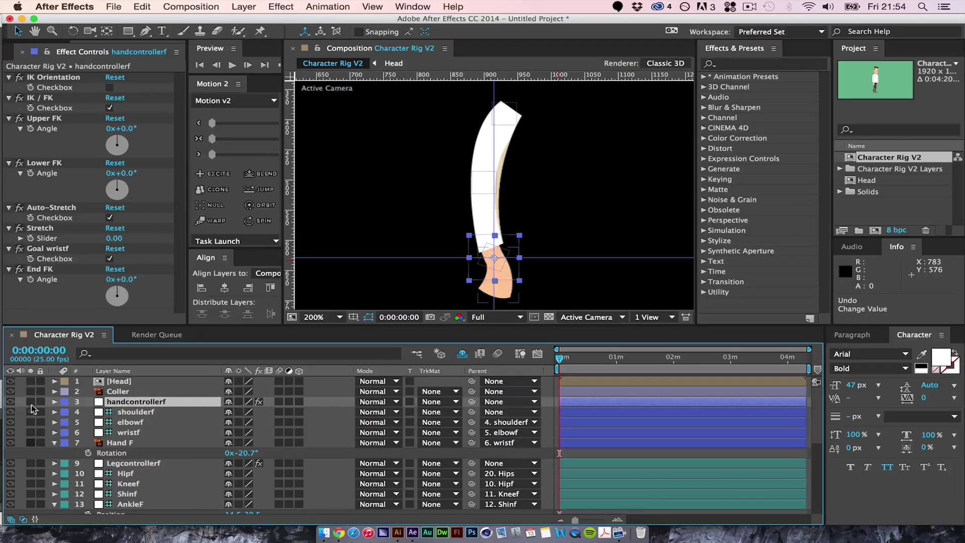
pyautogui.click(459, 355)
pyautogui.click(30, 464)
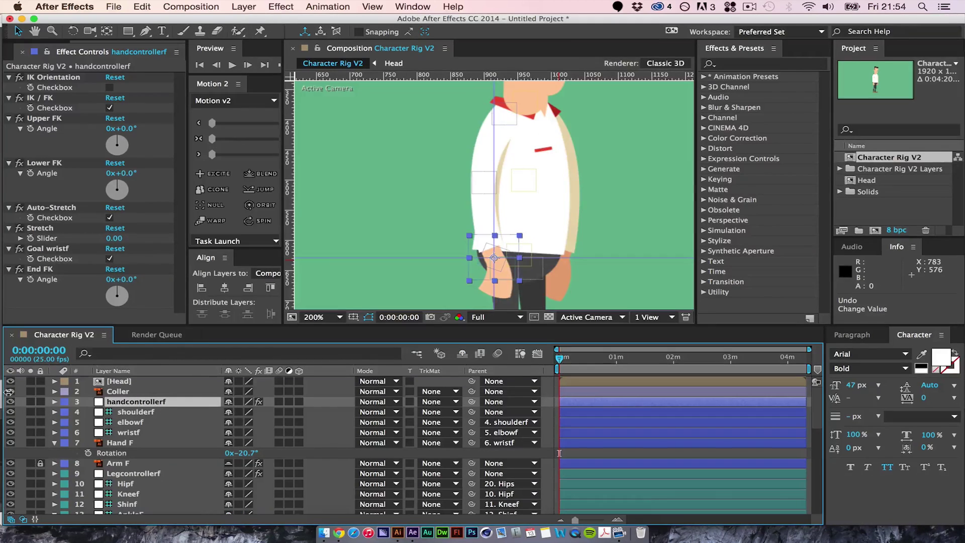
pyautogui.click(462, 354)
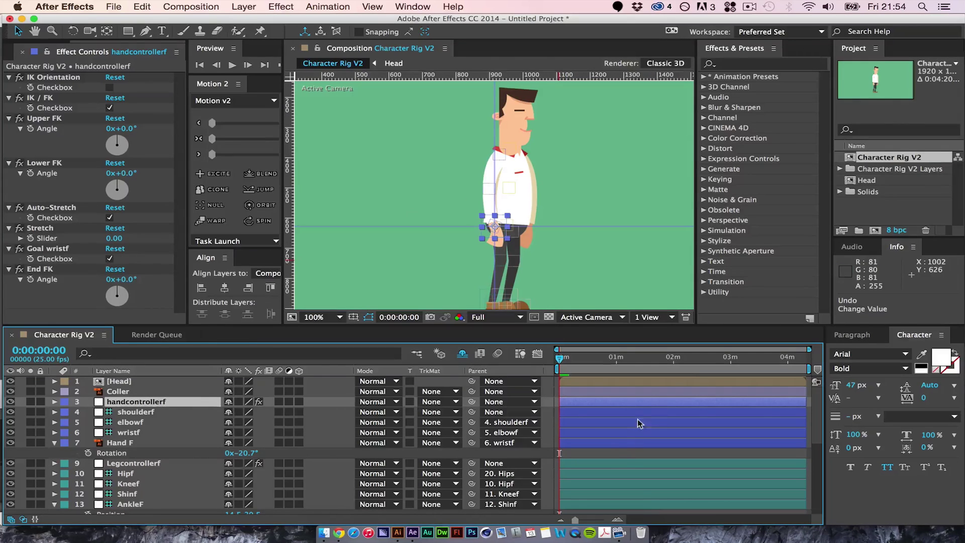
# Step: Parent the shoulderf bone to the body's shoulder bone on layer 18
pyautogui.click(622, 452)
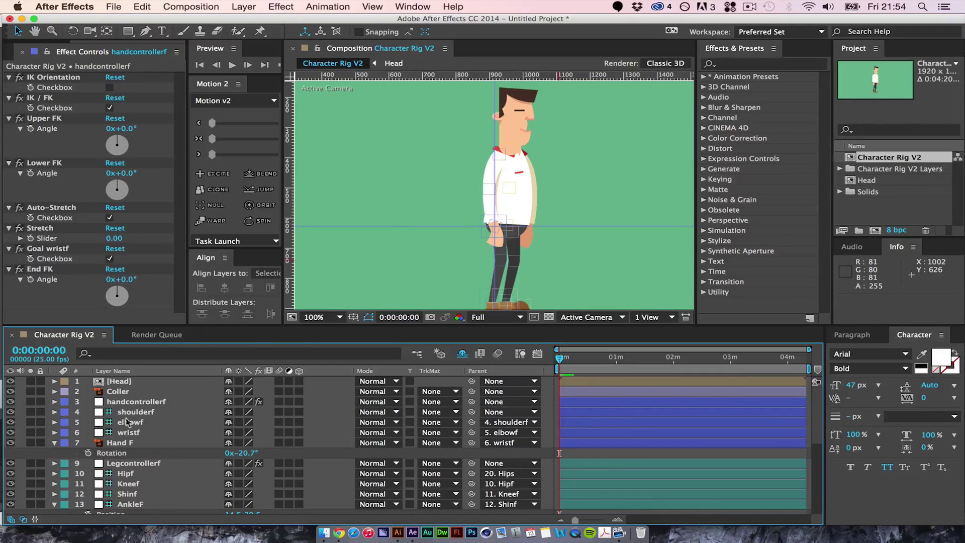
pyautogui.click(154, 417)
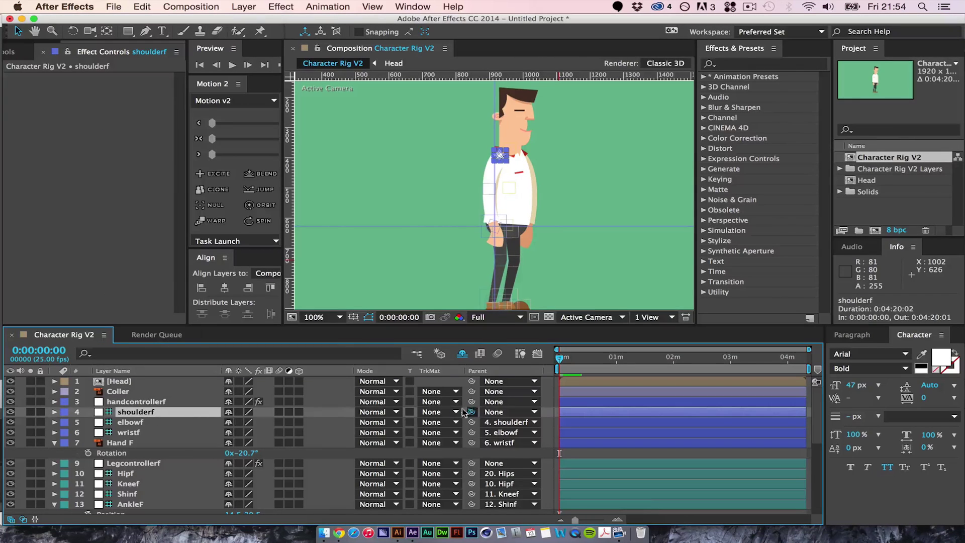
pyautogui.moveTo(463, 412); pyautogui.dragTo(165, 446)
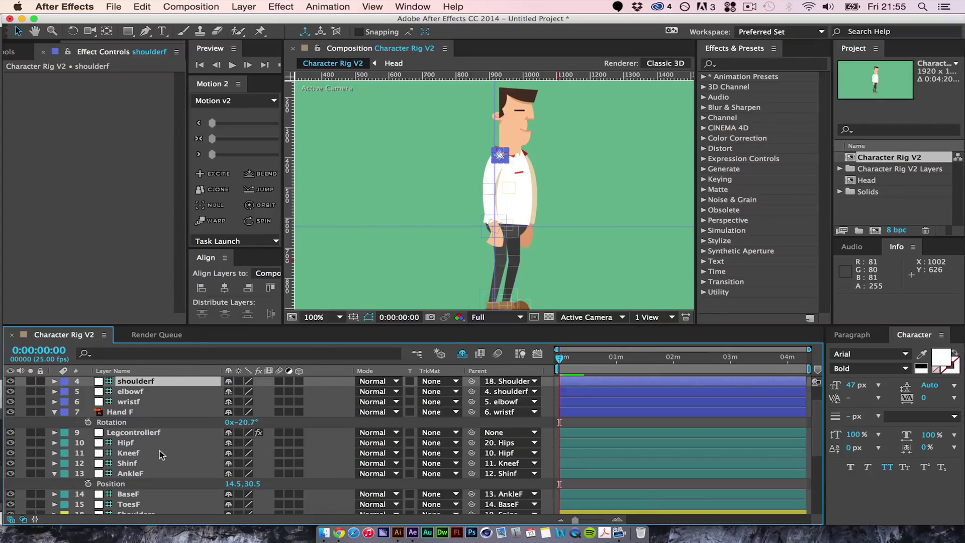
# Step: Check which layer the shoulderf bone is parented to, keeping its parent as Shoulders
pyautogui.scroll(3, 816, 417)
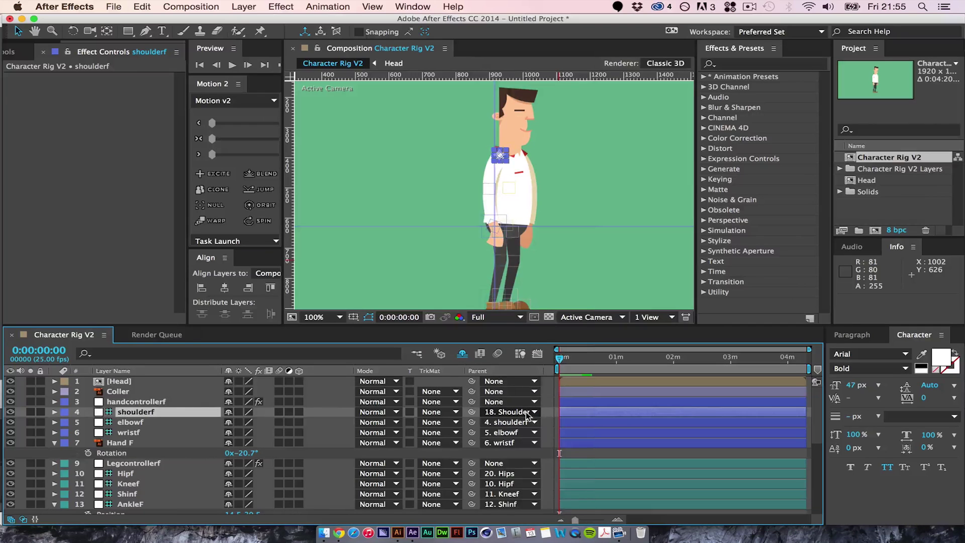
pyautogui.click(527, 415)
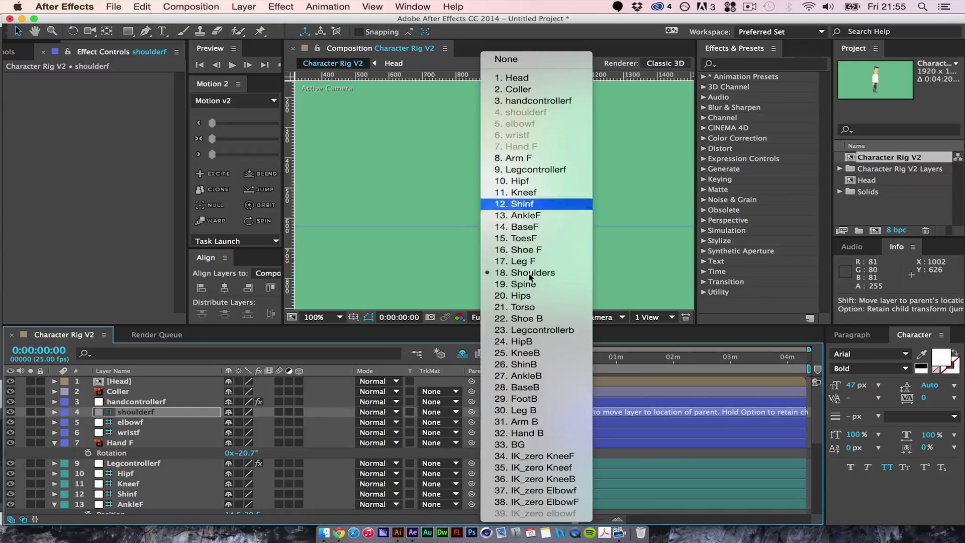
pyautogui.click(685, 461)
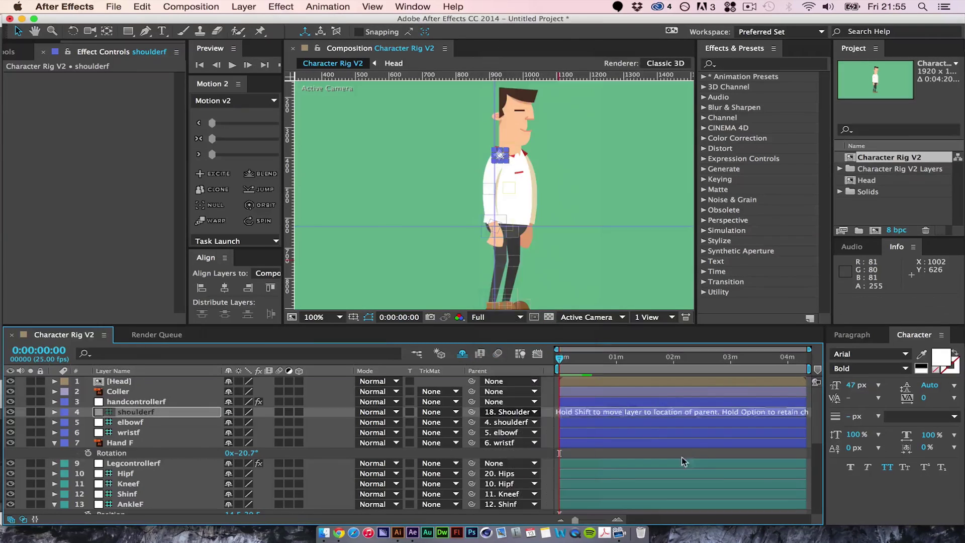
pyautogui.click(787, 459)
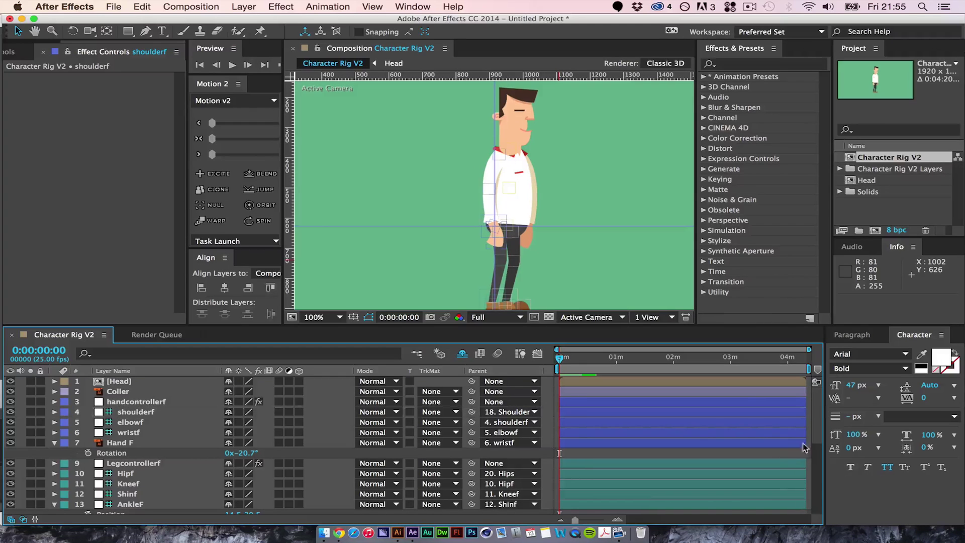
# Step: Try moving the body's Shoulders bone to test the attached front arm, then undo the move
pyautogui.scroll(-5, 810, 465)
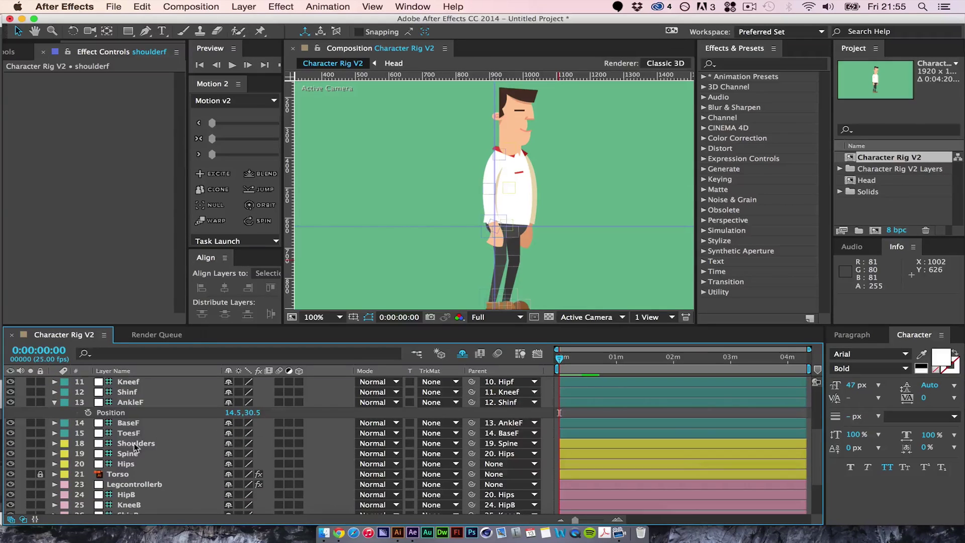
pyautogui.click(135, 447)
pyautogui.moveTo(516, 155); pyautogui.dragTo(543, 172)
pyautogui.press('super+z')
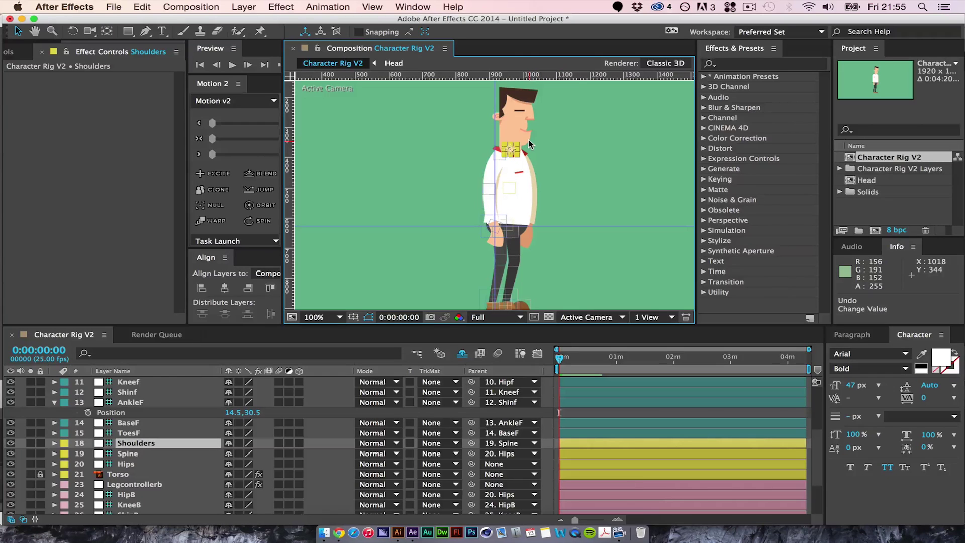
pyautogui.click(648, 413)
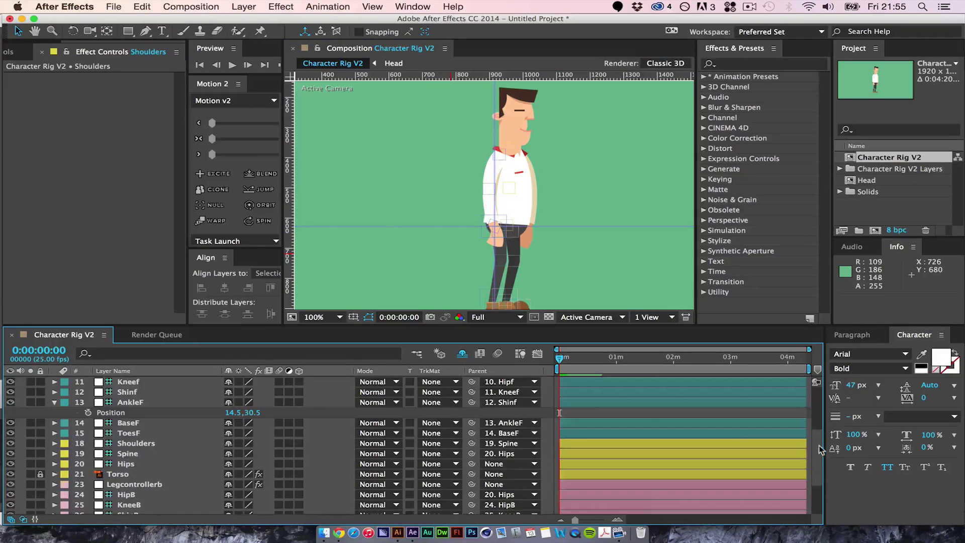
# Step: Place the Head layer directly below the Torso layer and move its anchor point up to the base of the neck
pyautogui.scroll(5, 820, 449)
pyautogui.moveTo(131, 381); pyautogui.dragTo(134, 408)
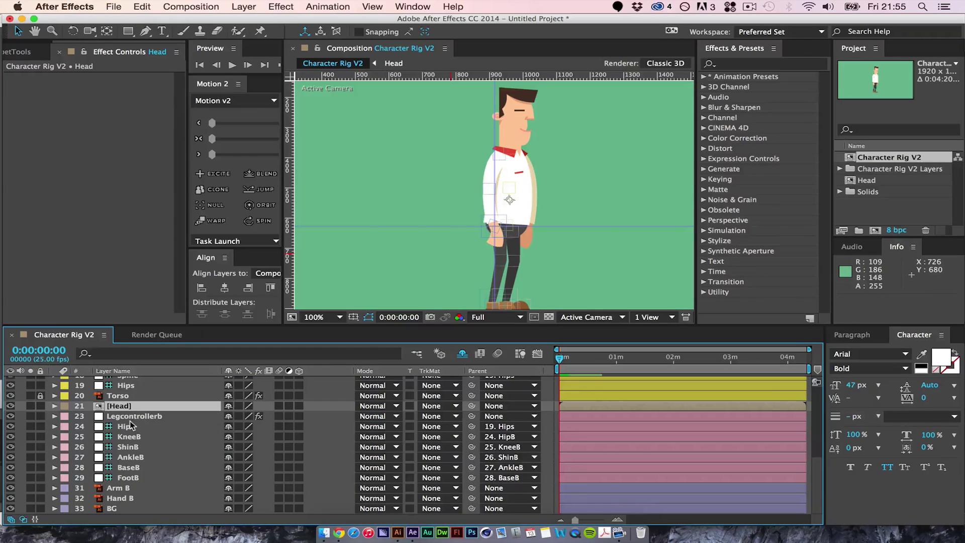
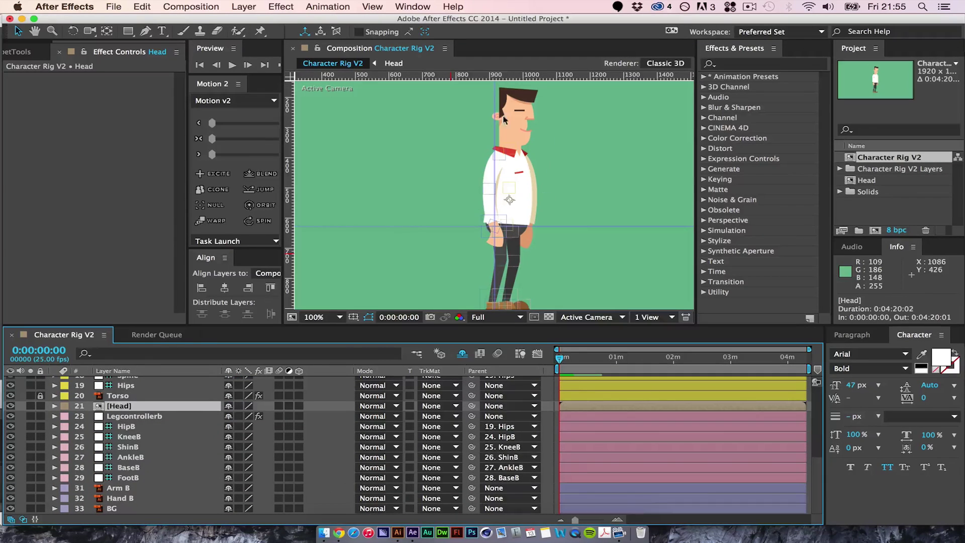
pyautogui.click(144, 31)
pyautogui.press('y')
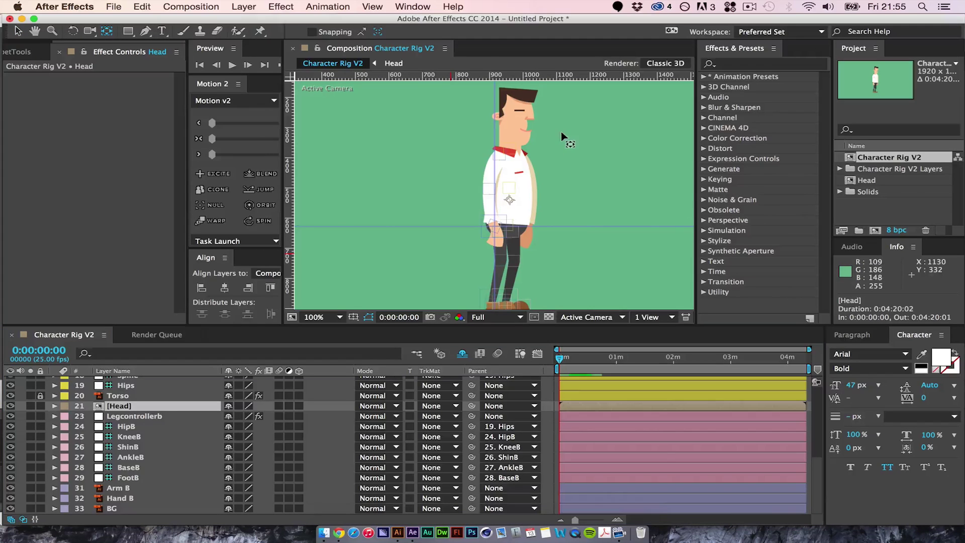
pyautogui.press('.')
pyautogui.press('space')
pyautogui.moveTo(542, 176); pyautogui.dragTo(507, 147)
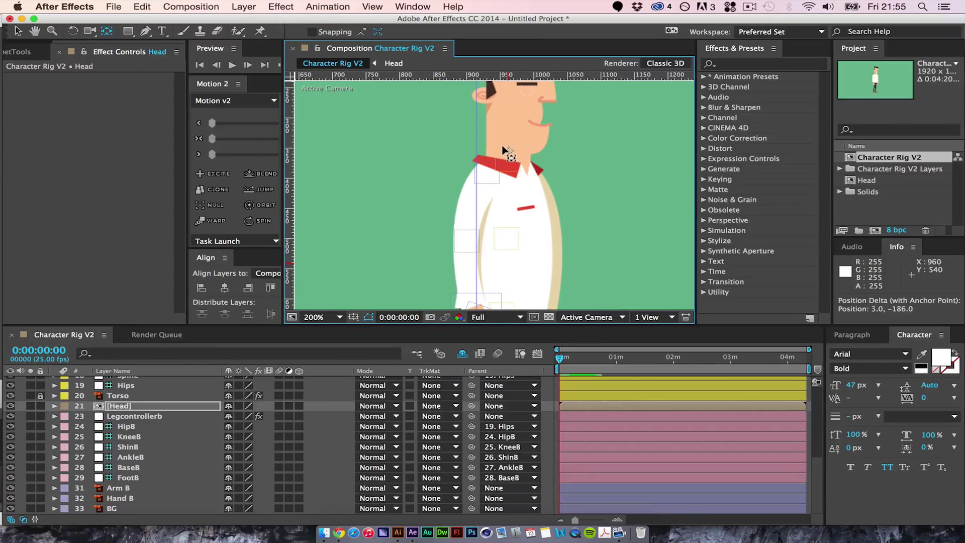
# Step: Try rotating the Head layer around its anchor point, then undo the test rotation
pyautogui.click(151, 408)
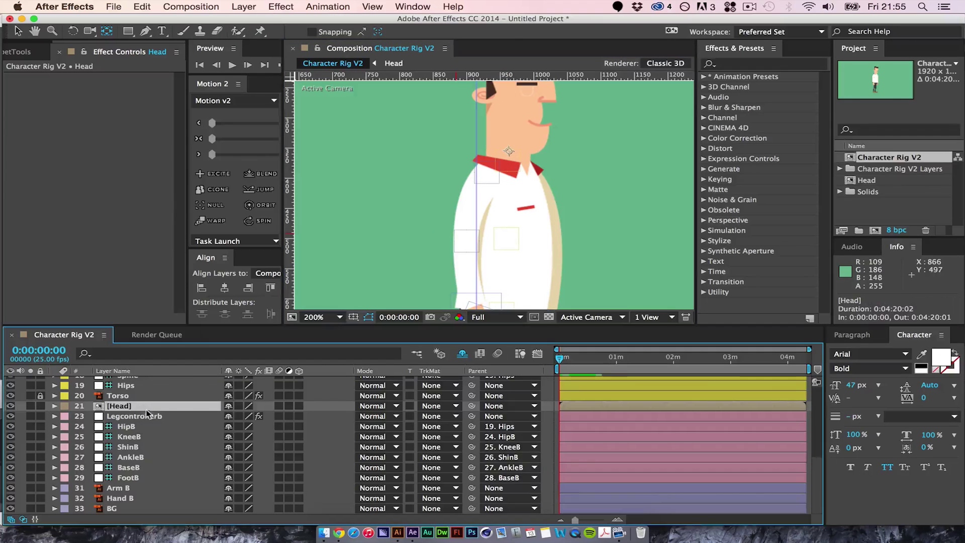
pyautogui.press('r')
pyautogui.moveTo(242, 414); pyautogui.dragTo(256, 414)
pyautogui.press('super+z')
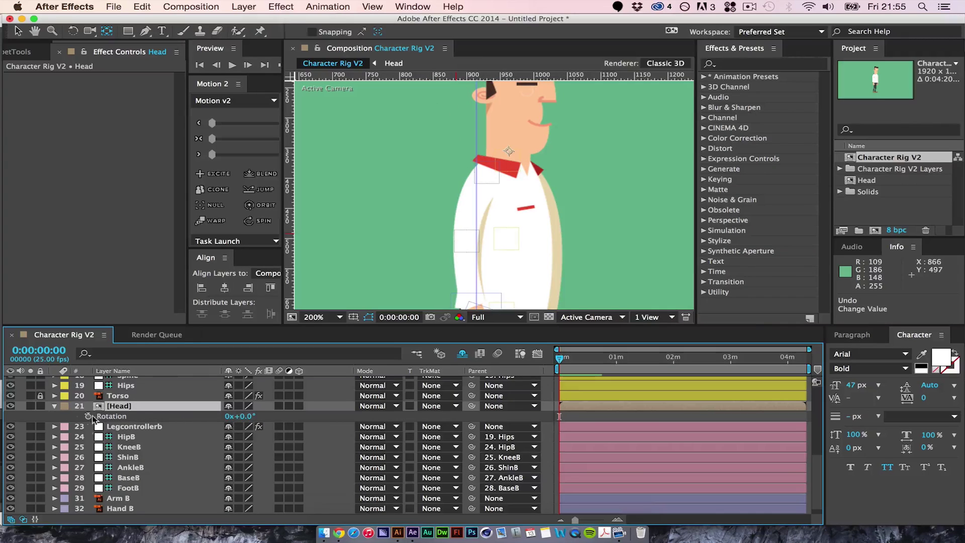
# Step: Unlock the Torso layer and create shapes from its vector artwork
pyautogui.click(126, 396)
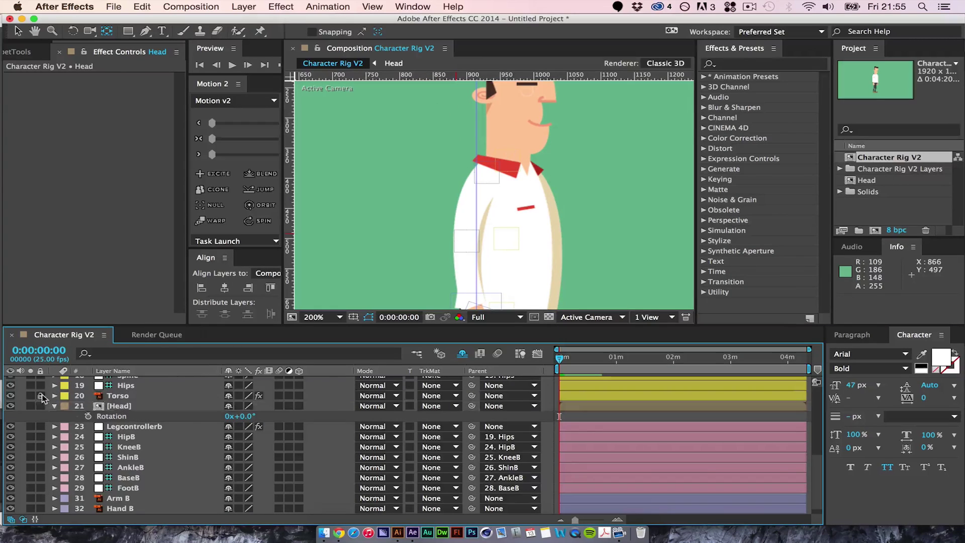
pyautogui.click(40, 395)
pyautogui.click(121, 397)
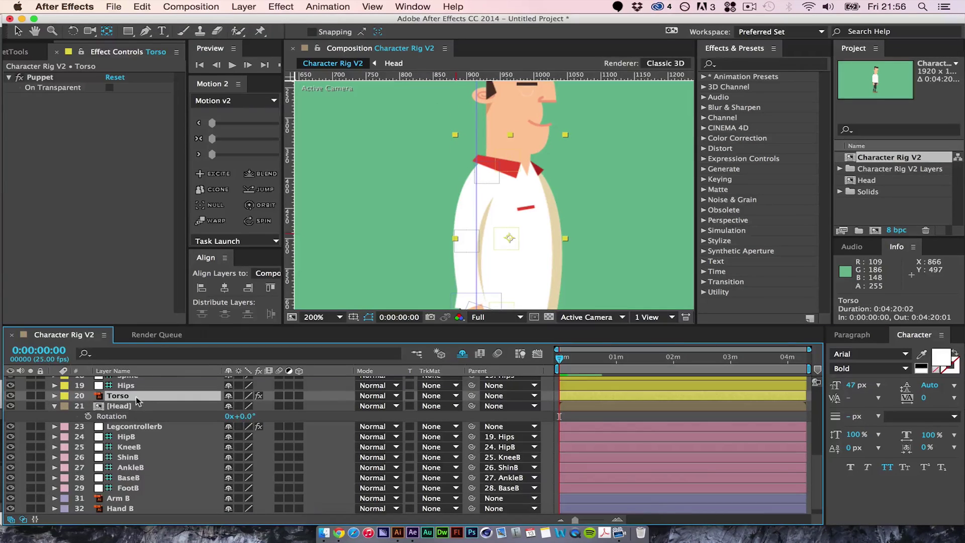
pyautogui.rightClick(136, 400)
pyautogui.click(196, 395)
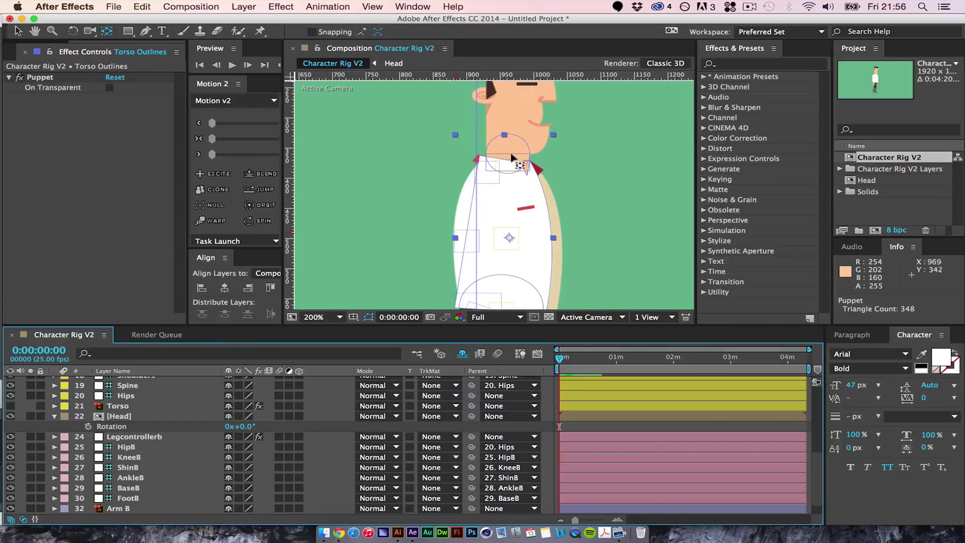
# Step: Expand the contents of Torso Outlines and go through its groups to select Group 6, the circle at the neck
pyautogui.moveTo(817, 476); pyautogui.dragTo(817, 389)
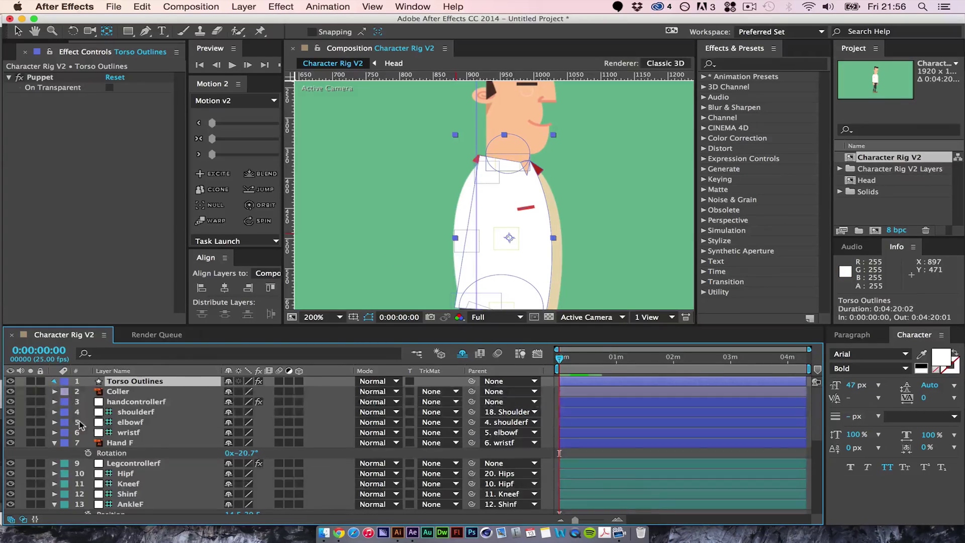
pyautogui.click(53, 381)
pyautogui.click(67, 392)
pyautogui.click(110, 402)
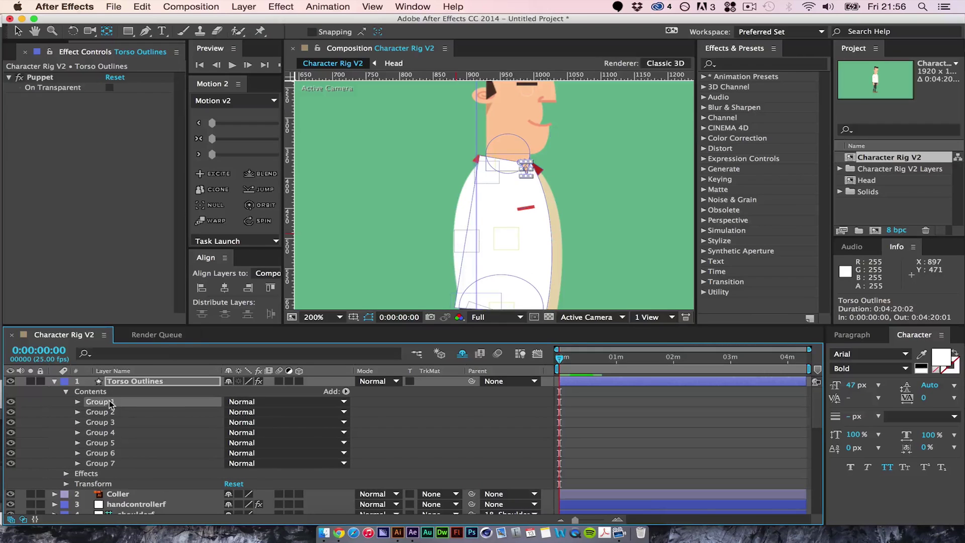
pyautogui.click(113, 413)
pyautogui.click(113, 422)
pyautogui.click(113, 432)
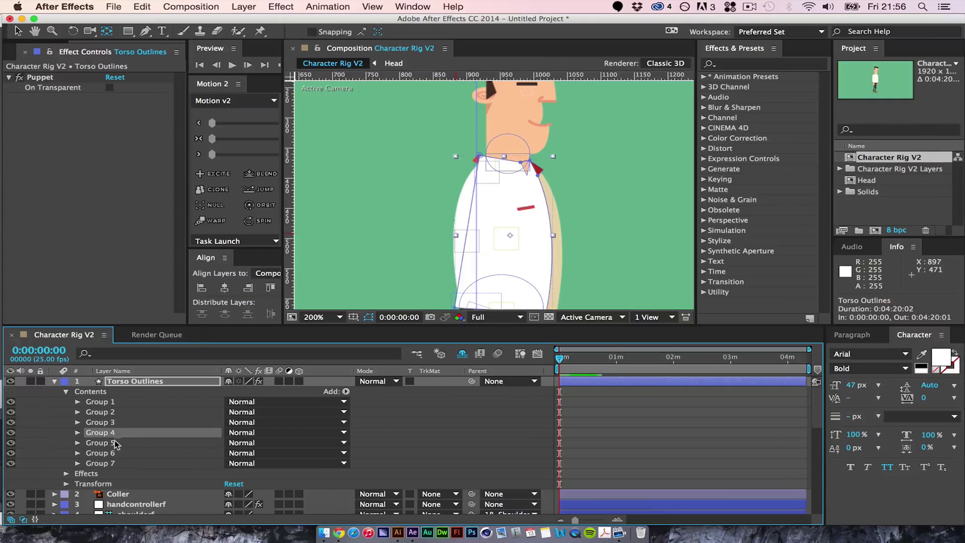
pyautogui.click(114, 443)
pyautogui.click(114, 455)
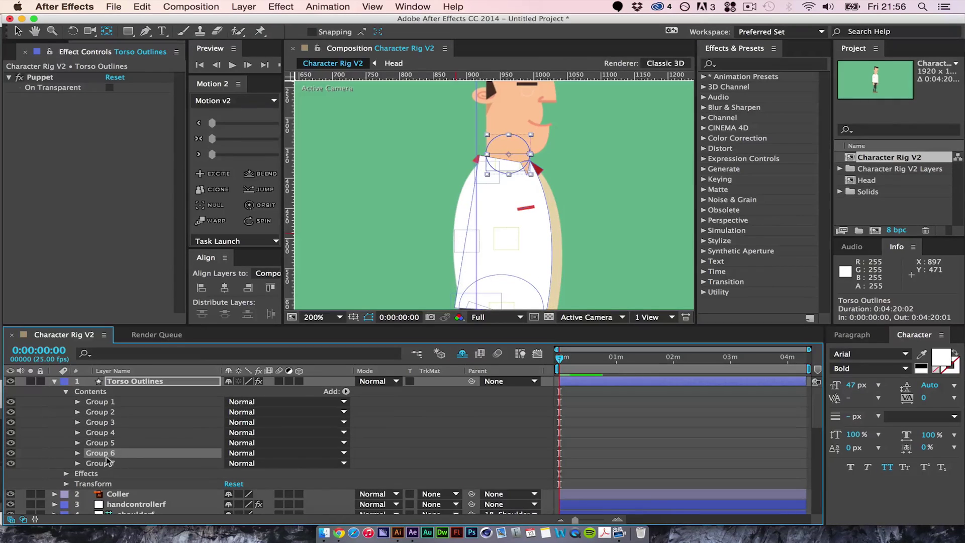
# Step: Place a vertical guide at 962.4 and a horizontal guide at 360.2, crossing at the centre of the Group 6 neck circle
pyautogui.press('.')
pyautogui.press('.')
pyautogui.press('.')
pyautogui.press('.')
pyautogui.press('space')
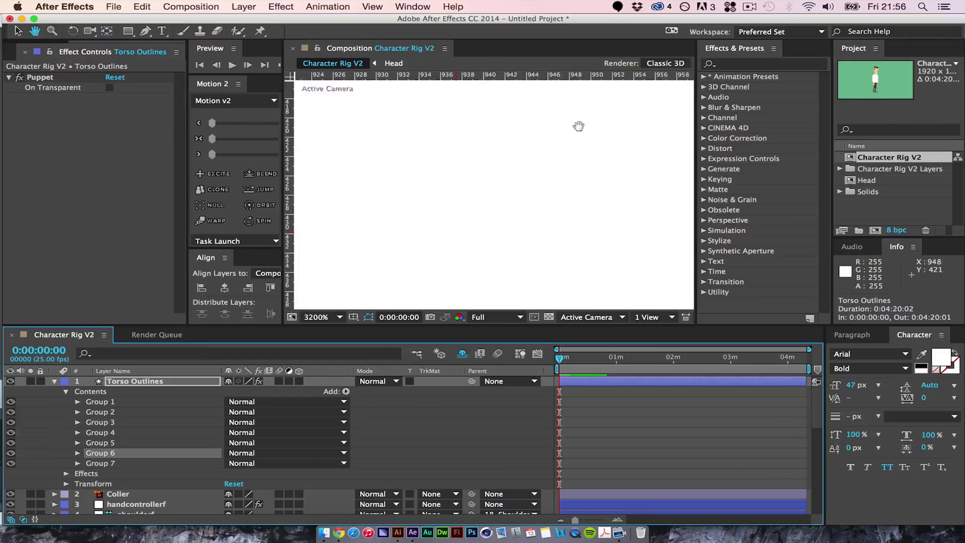
pyautogui.moveTo(577, 125); pyautogui.dragTo(498, 252)
pyautogui.moveTo(522, 138); pyautogui.dragTo(531, 111)
pyautogui.scroll(-2, 530, 119)
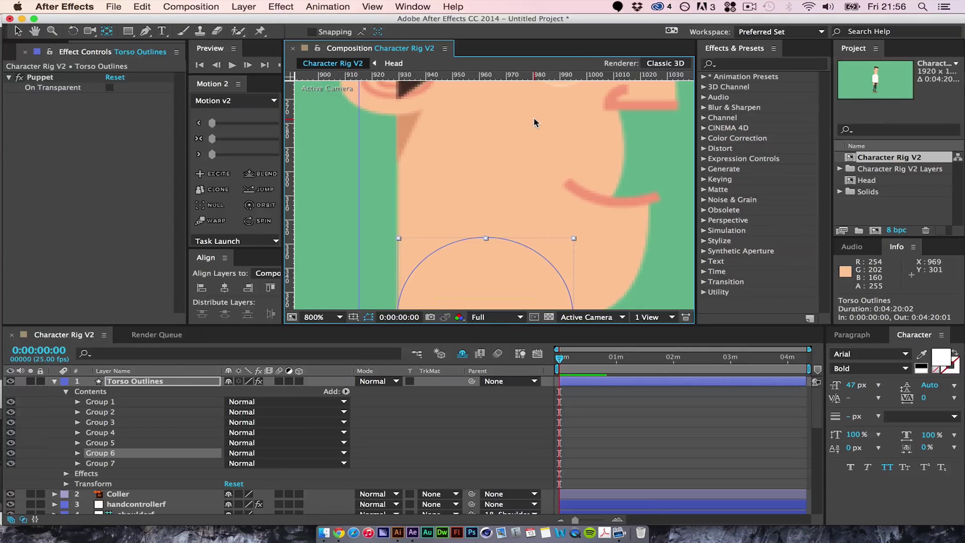
pyautogui.moveTo(529, 215)
pyautogui.mouseDown()
pyautogui.moveTo(528, 128)
pyautogui.moveTo(544, 208)
pyautogui.mouseUp()
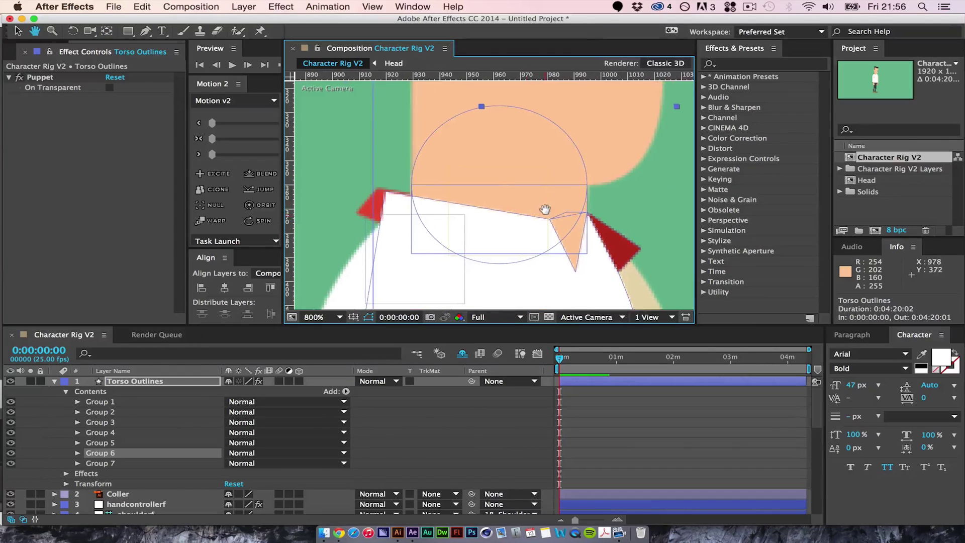
pyautogui.scroll(1, 547, 215)
pyautogui.scroll(1, 548, 215)
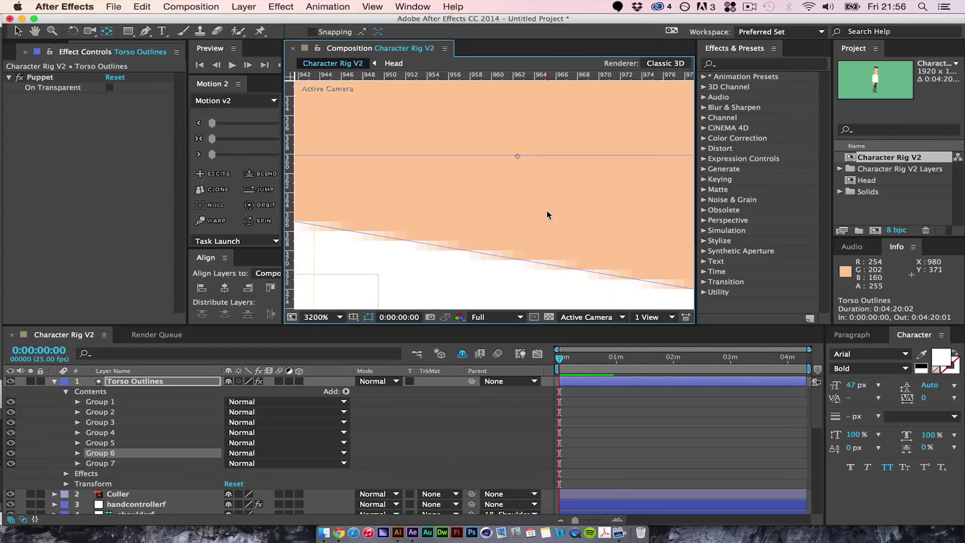
pyautogui.moveTo(288, 107); pyautogui.dragTo(515, 129)
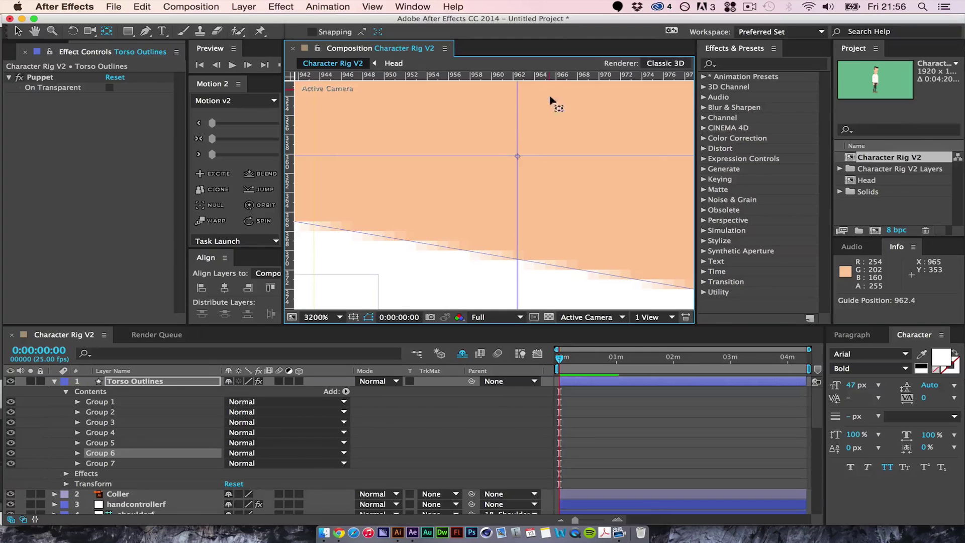
pyautogui.moveTo(551, 155); pyautogui.dragTo(544, 155)
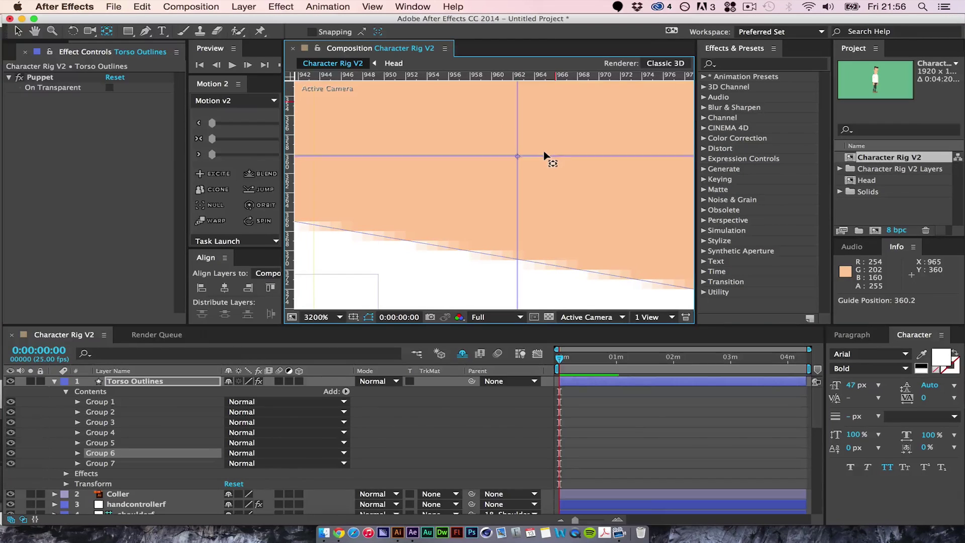
# Step: Delete the Torso Outlines layer and set the original Torso layer back to visible and locked
pyautogui.click(147, 384)
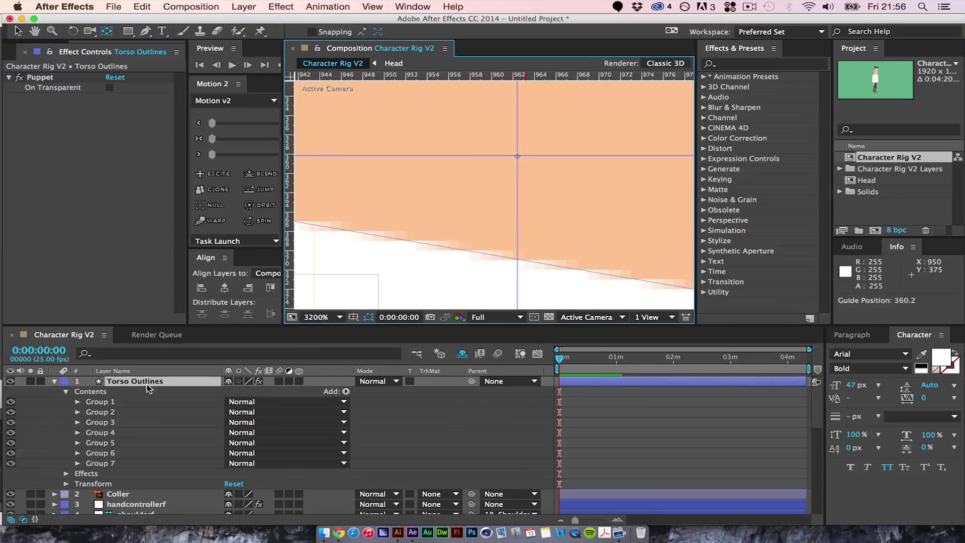
pyautogui.press('Delete')
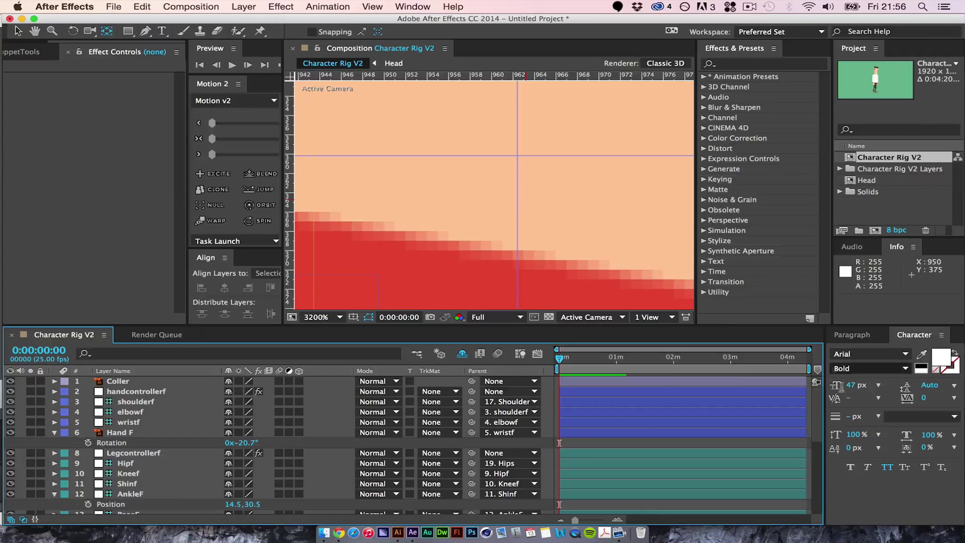
pyautogui.scroll(-5, 818, 453)
pyautogui.scroll(-1, 812, 455)
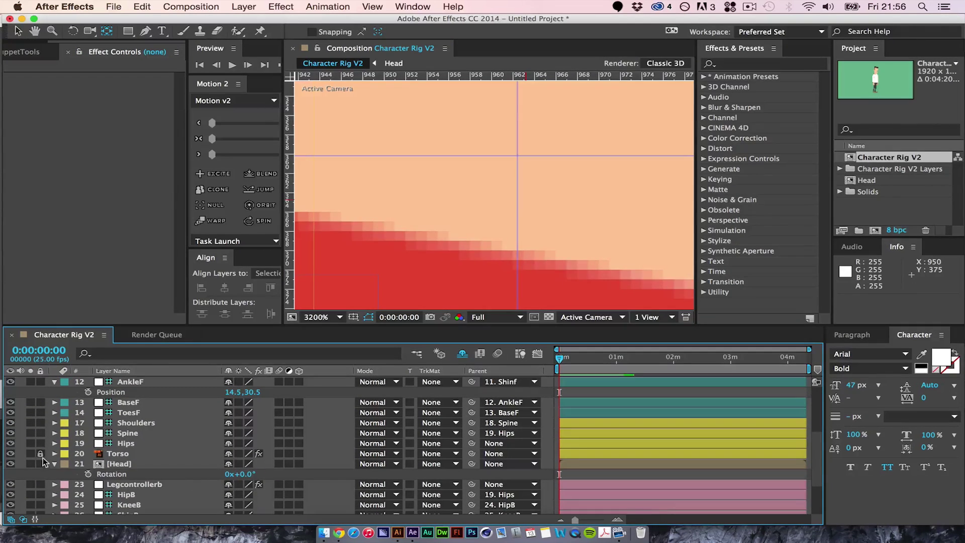
# Step: Move the Head layer's anchor point onto the guide intersection at the neck, then try a head rotation and undo it
pyautogui.moveTo(818, 454); pyautogui.dragTo(803, 356)
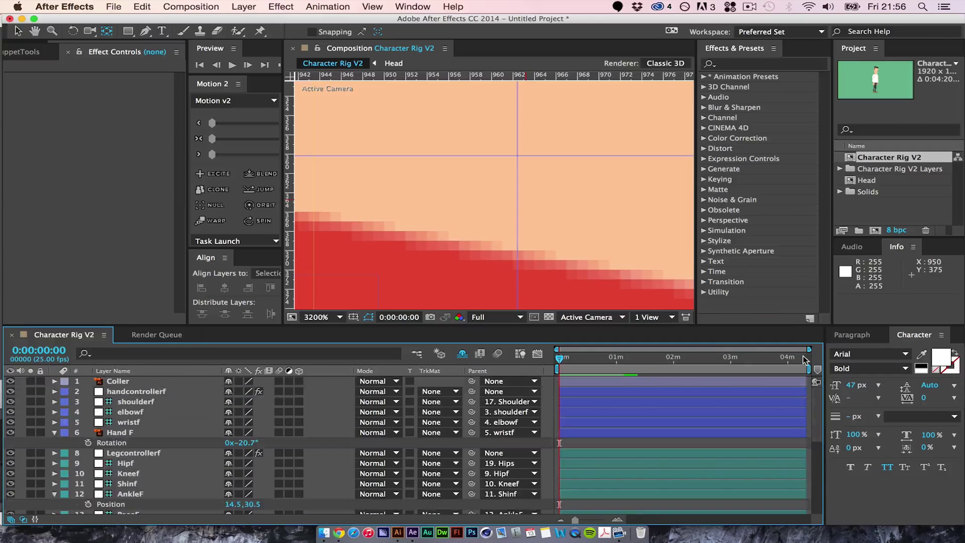
pyautogui.press(',')
pyautogui.press(',')
pyautogui.press(',')
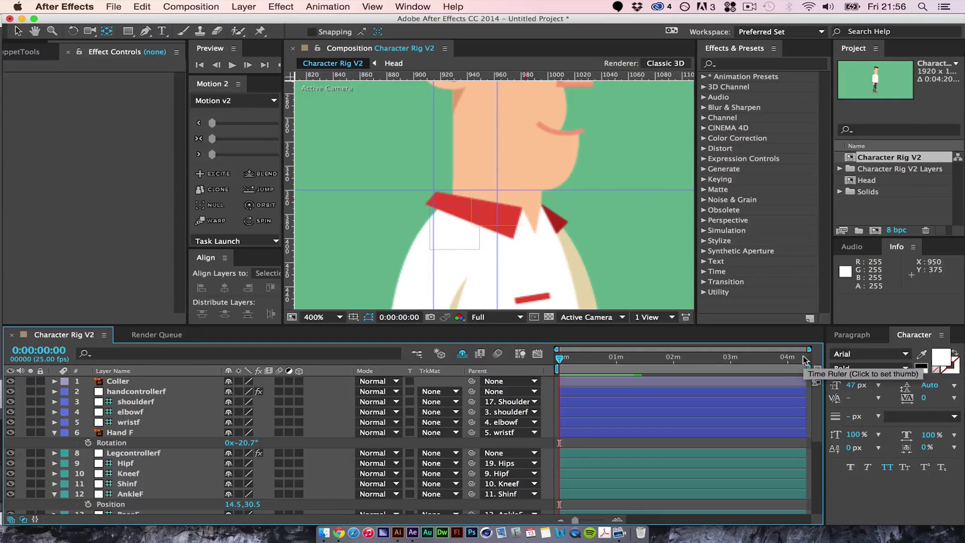
pyautogui.moveTo(818, 412); pyautogui.dragTo(801, 502)
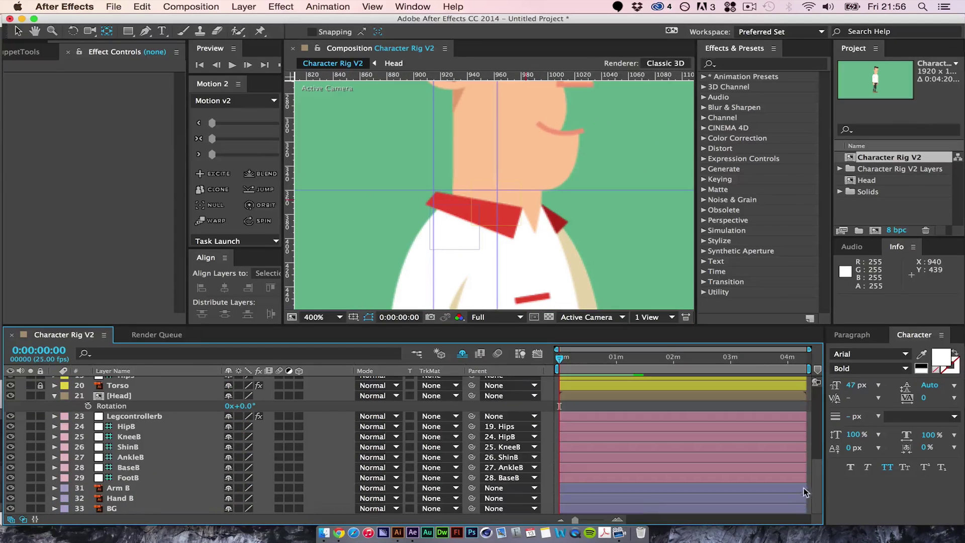
pyautogui.click(143, 397)
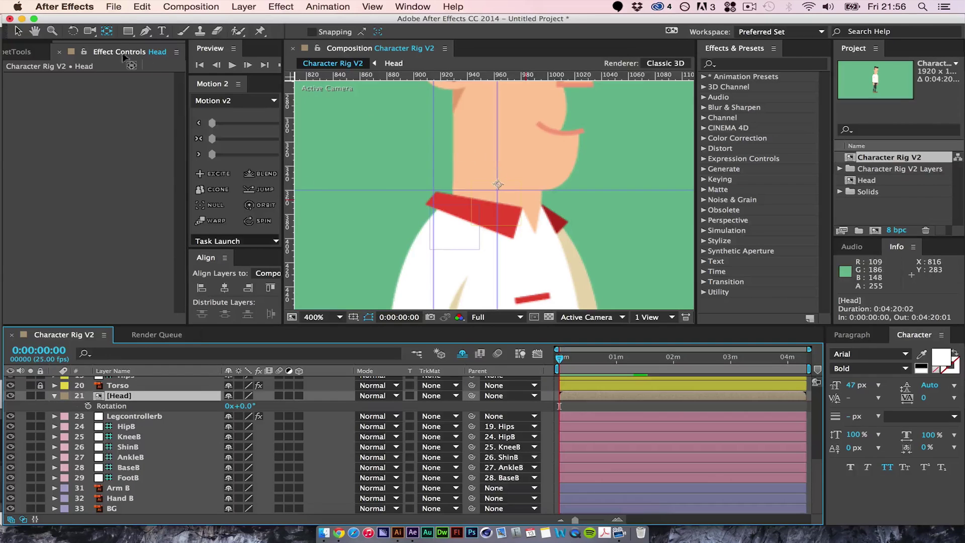
pyautogui.moveTo(495, 188); pyautogui.dragTo(498, 193)
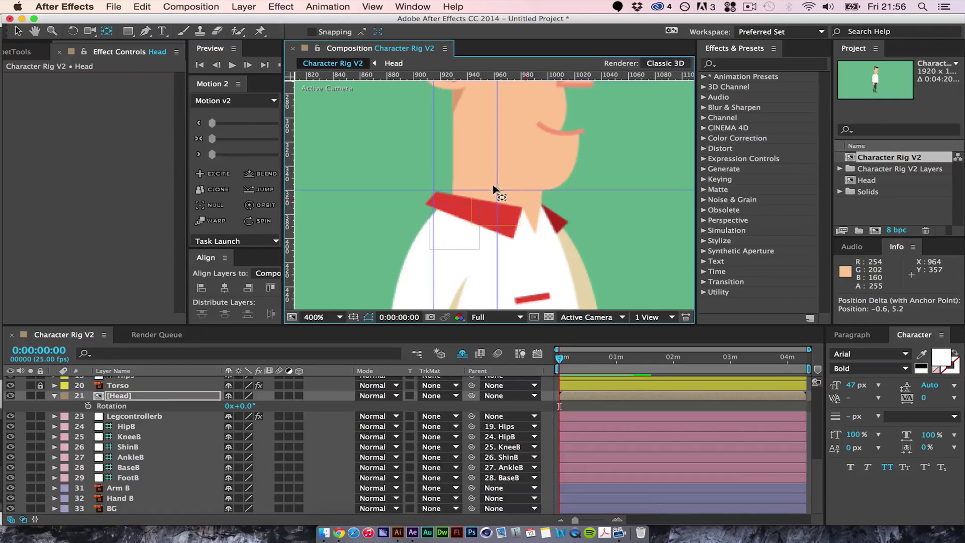
pyautogui.moveTo(245, 406); pyautogui.dragTo(273, 440)
pyautogui.press('super+z')
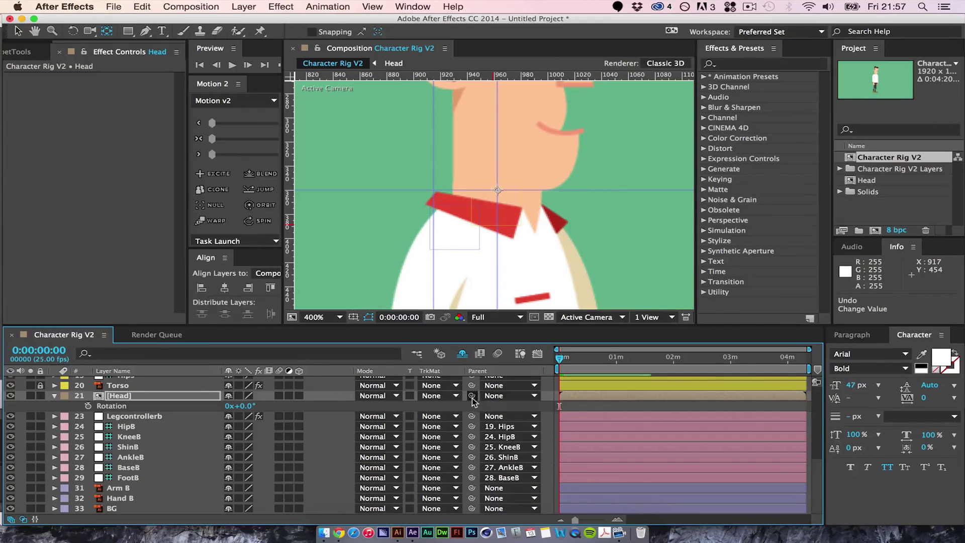
# Step: Parent the Head layer to the Shoulders bone
pyautogui.scroll(3, 473, 452)
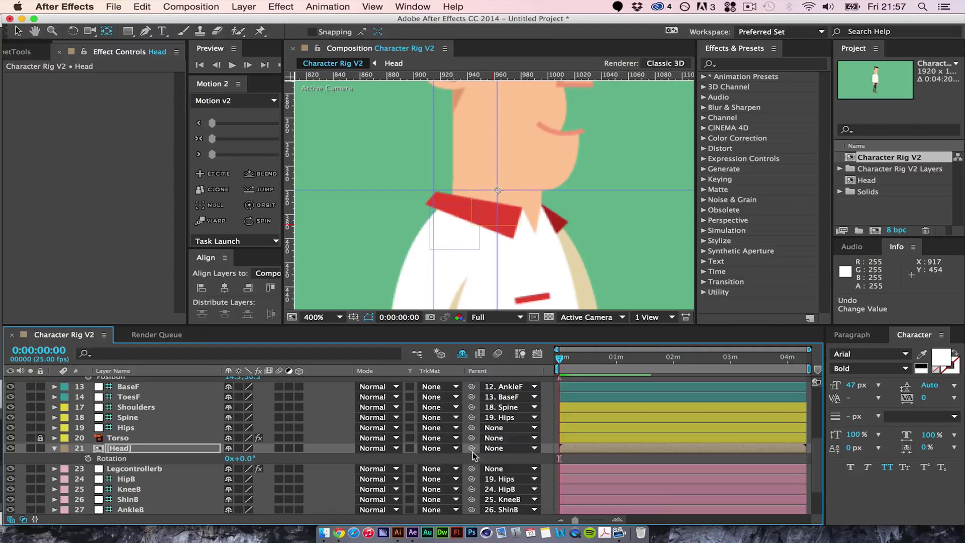
pyautogui.moveTo(471, 448); pyautogui.dragTo(162, 405)
# Step: Try moving the Shoulders bone sideways to test how the head follows, and undo the move
pyautogui.click(162, 405)
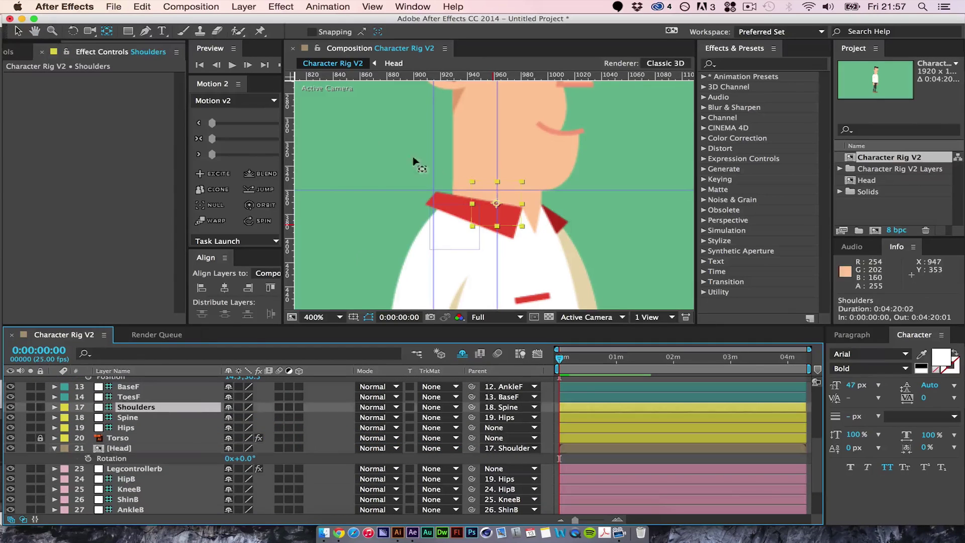
pyautogui.click(18, 31)
pyautogui.moveTo(517, 196); pyautogui.dragTo(610, 215)
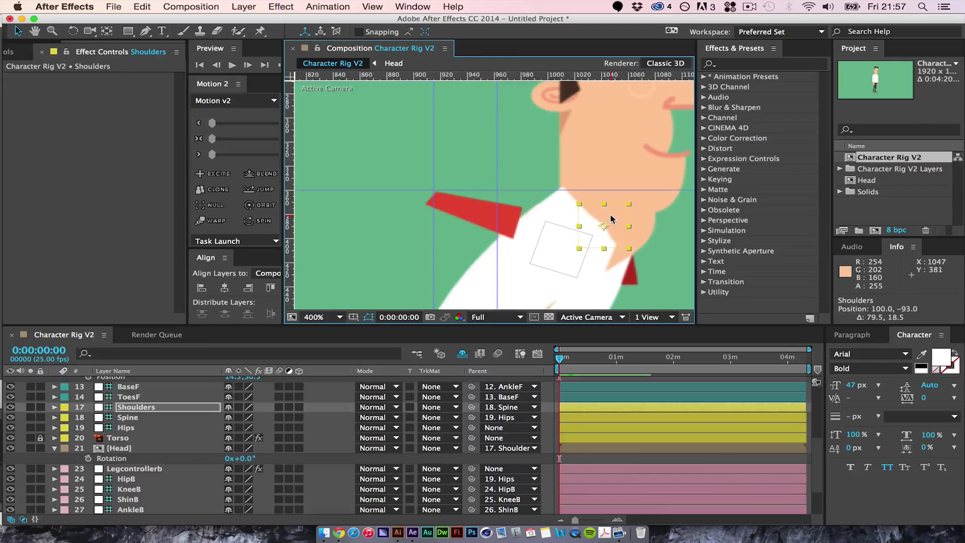
pyautogui.scroll(-2, 610, 215)
pyautogui.scroll(-2, 611, 214)
pyautogui.scroll(2, 610, 214)
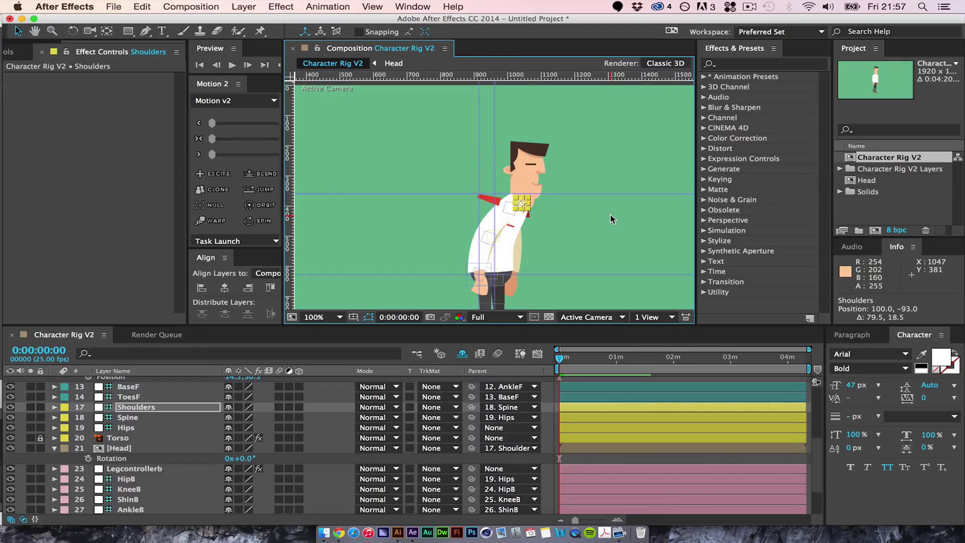
pyautogui.press('super+z')
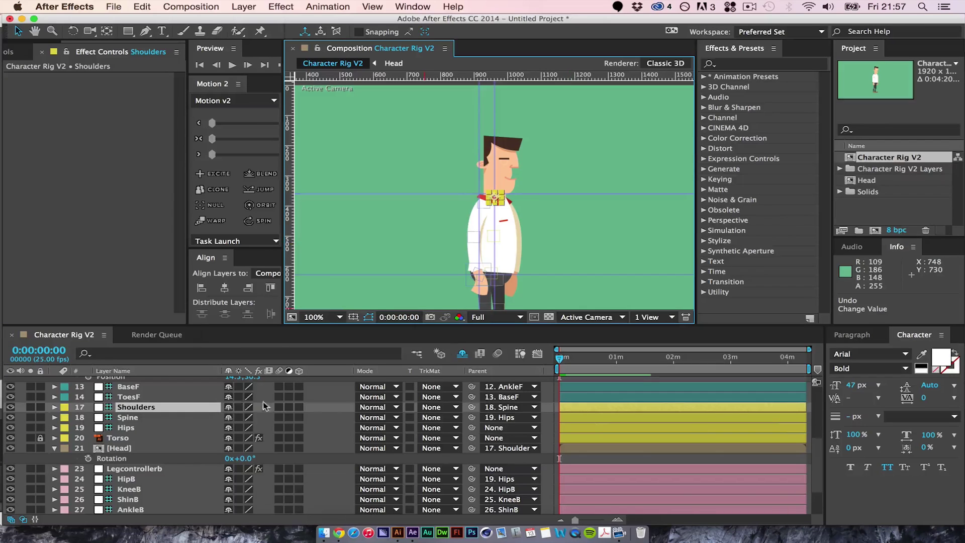
# Step: Parent the Coller layer to the Shoulders bone
pyautogui.scroll(5, 717, 402)
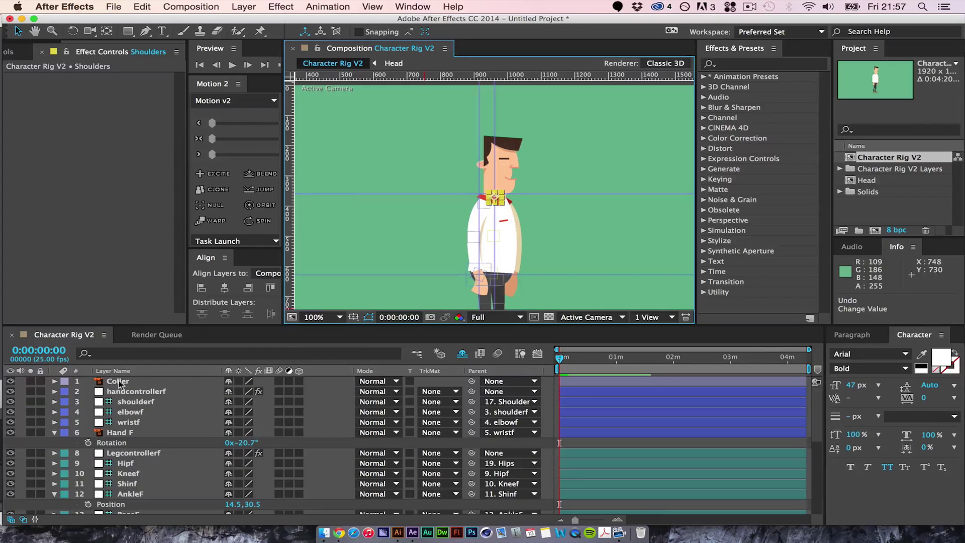
pyautogui.click(356, 383)
pyautogui.moveTo(472, 383); pyautogui.dragTo(183, 495)
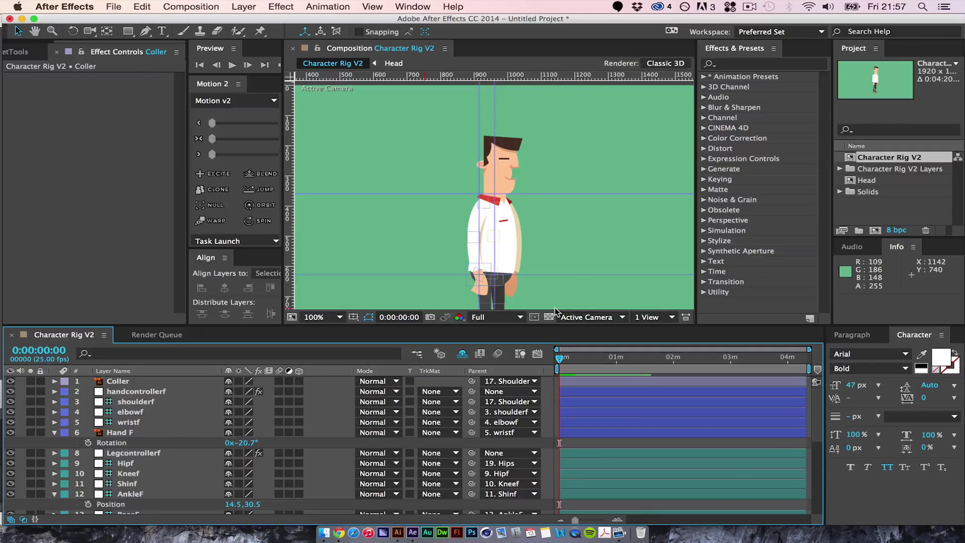
# Step: Try moving the Shoulders bone again to test the head and collar together, and undo the move
pyautogui.press('.')
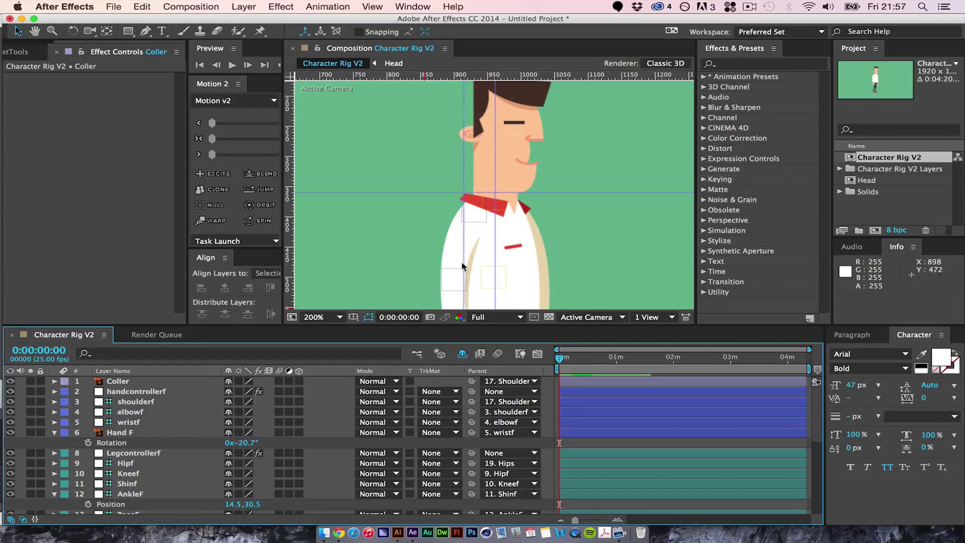
pyautogui.scroll(-10, 805, 452)
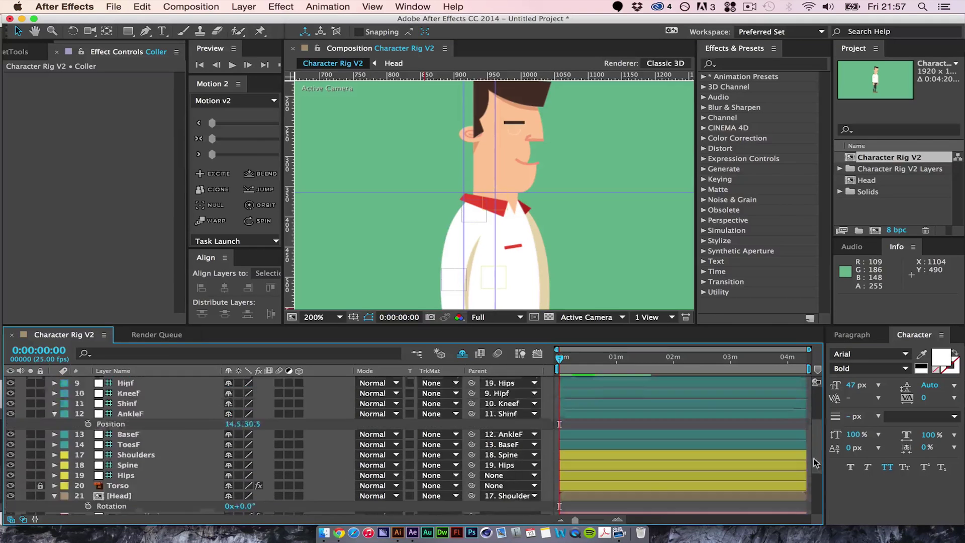
pyautogui.scroll(4, 811, 487)
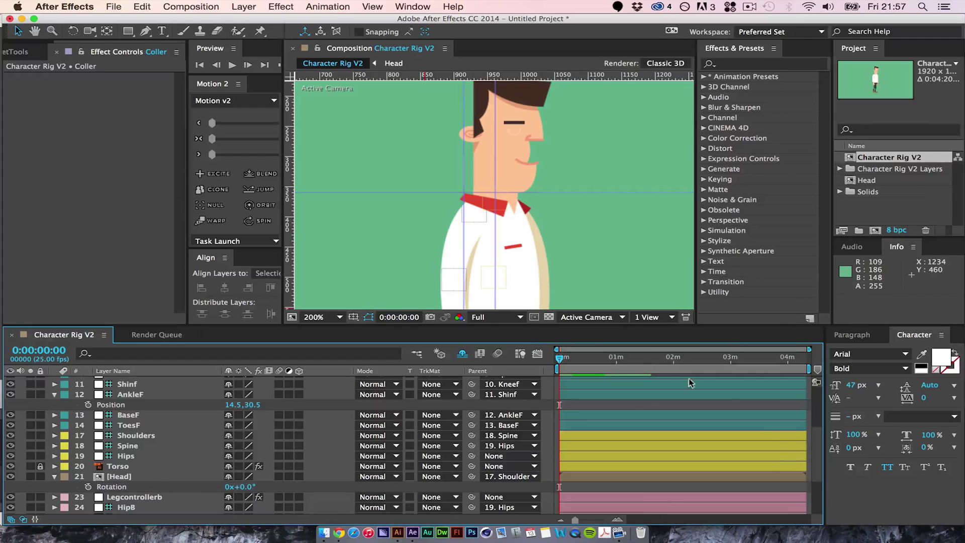
pyautogui.scroll(-5, 819, 447)
pyautogui.scroll(5, 820, 447)
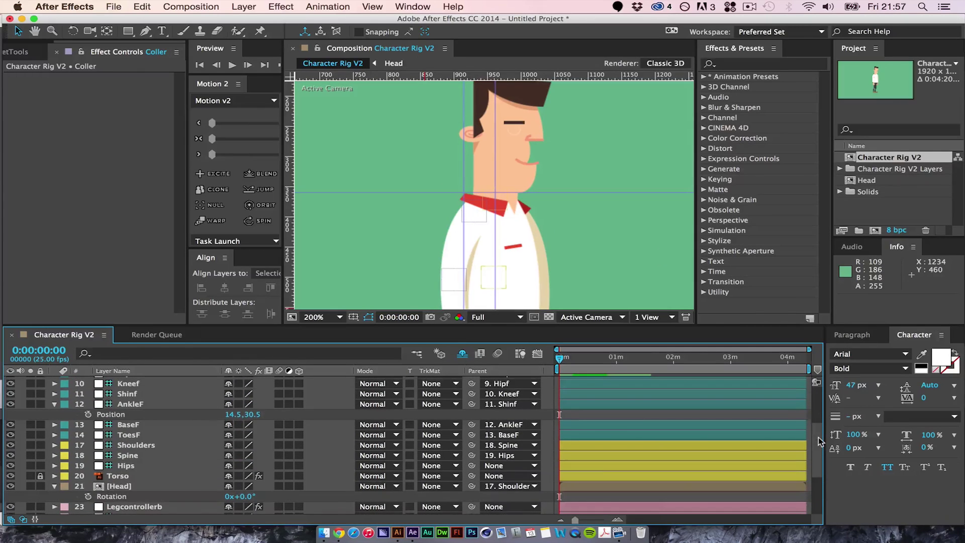
pyautogui.click(498, 197)
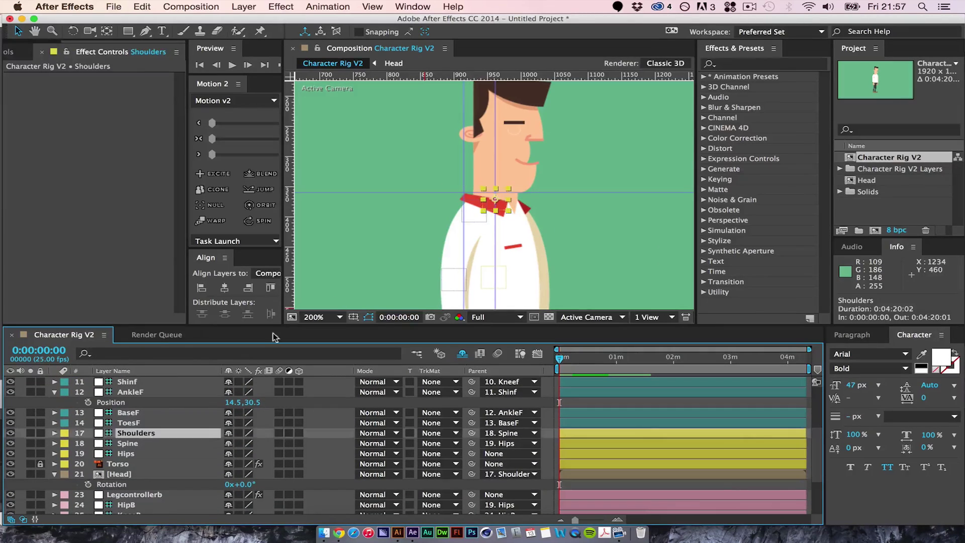
pyautogui.moveTo(498, 197); pyautogui.dragTo(574, 198)
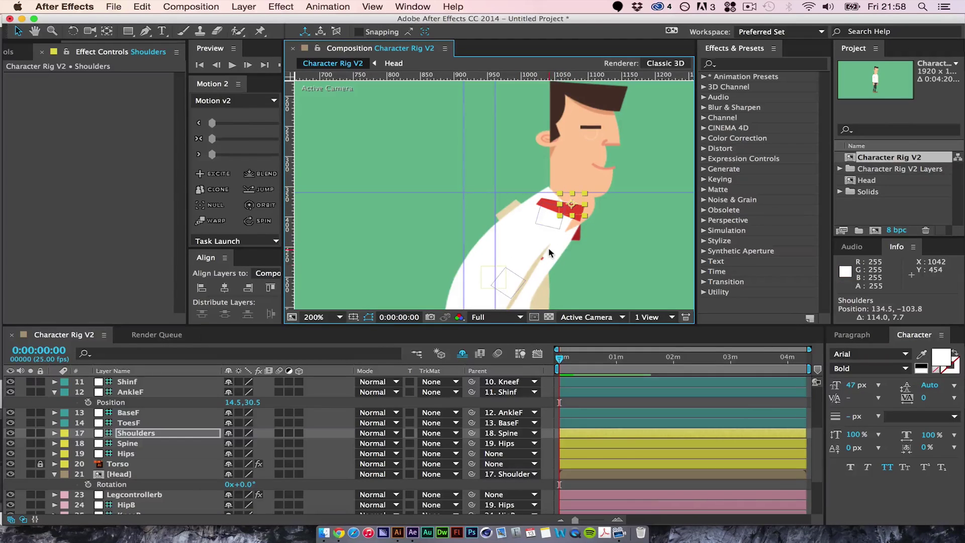
pyautogui.press(',')
pyautogui.press('cmd+z')
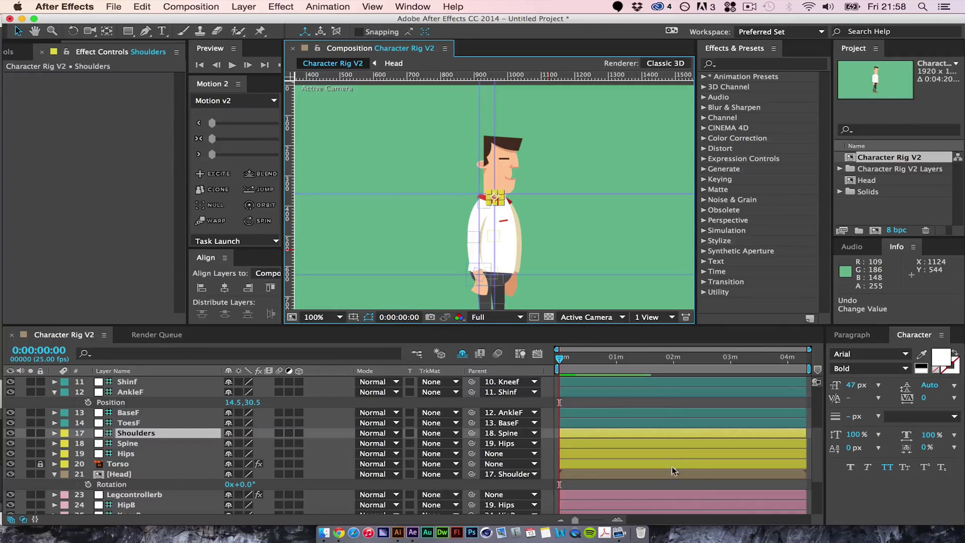
# Step: Solo the Arm B and Hand B layers so only the back arm is shown, and clear the selection
pyautogui.click(670, 483)
pyautogui.moveTo(565, 216); pyautogui.dragTo(563, 196)
pyautogui.press('v')
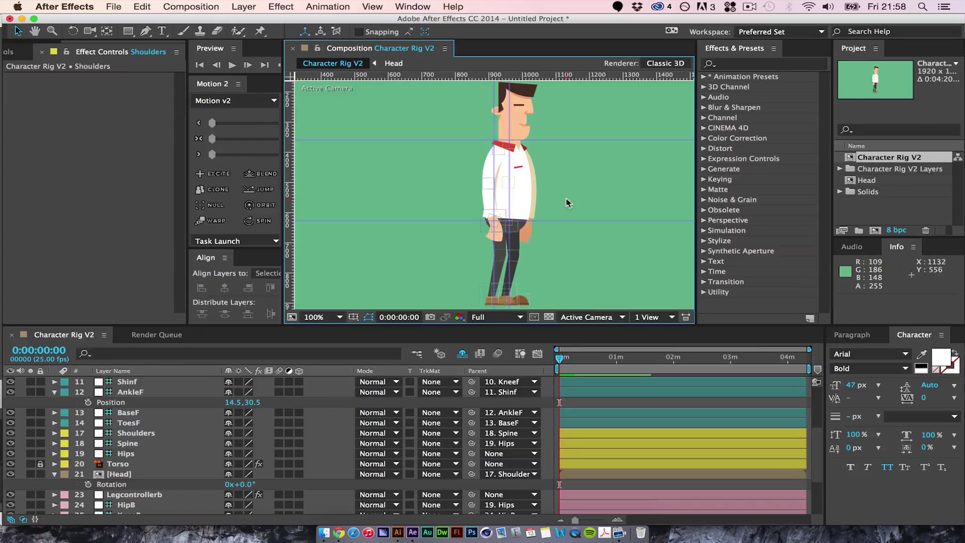
pyautogui.scroll(-5, 812, 456)
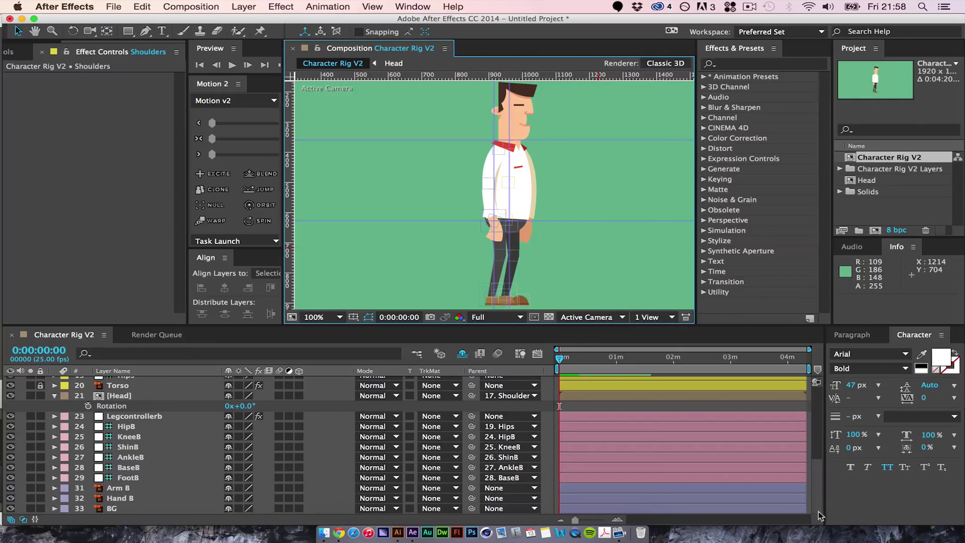
pyautogui.click(133, 489)
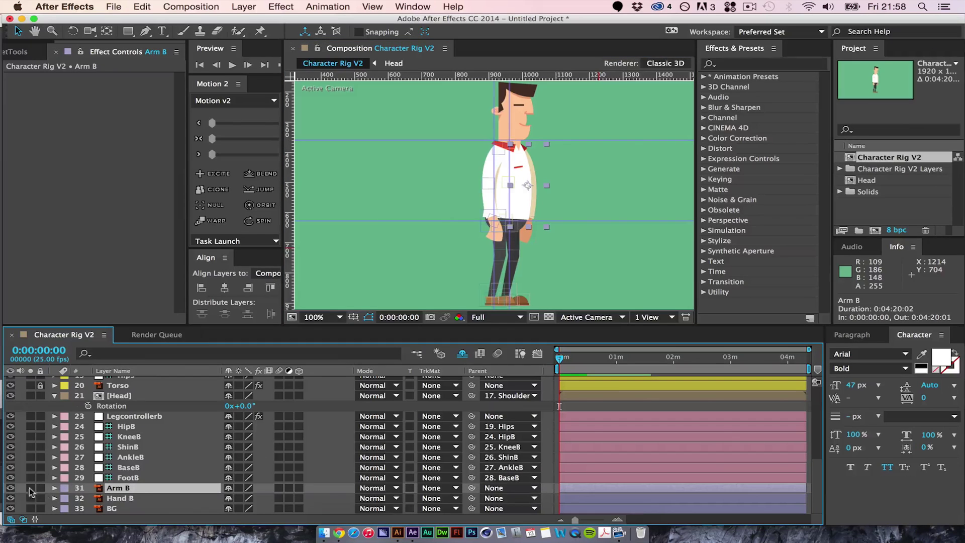
pyautogui.keyDown('shift'); pyautogui.click(119, 500); pyautogui.keyUp('shift')
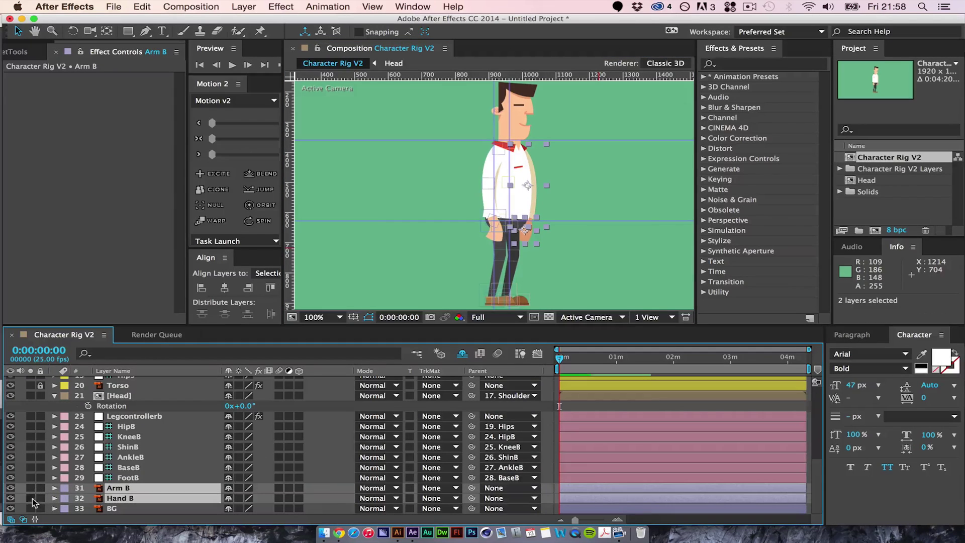
pyautogui.click(31, 498)
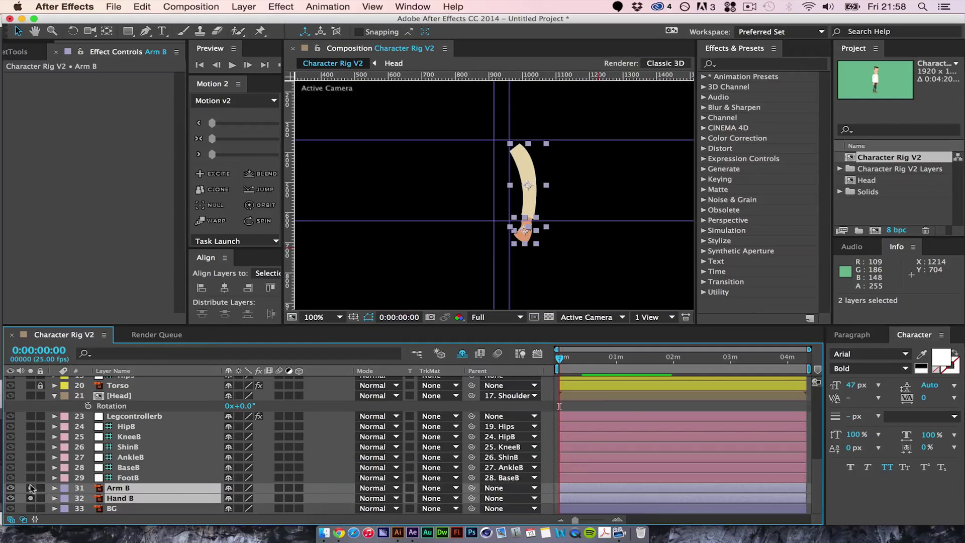
pyautogui.click(623, 405)
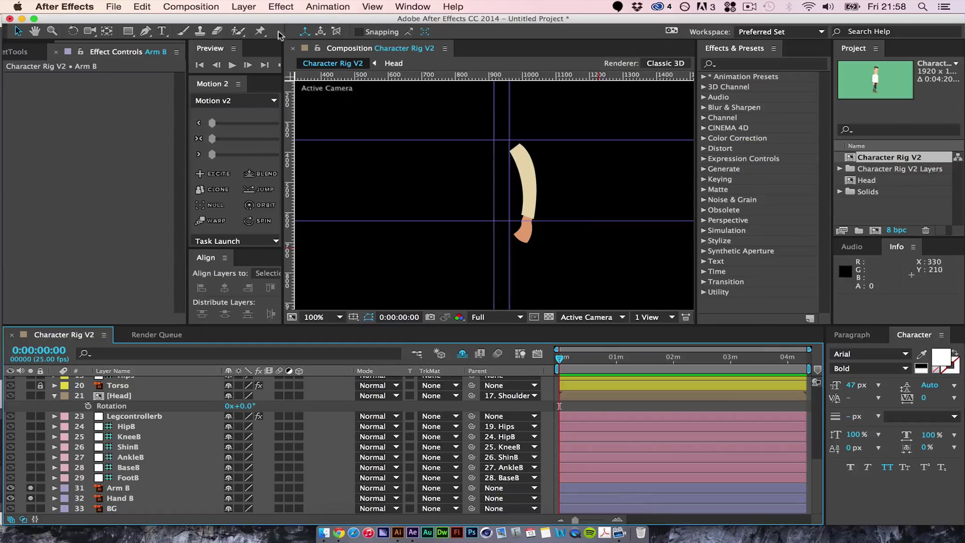
# Step: Place a Puppet pin near the shoulder end of the Arm B layer
pyautogui.click(261, 31)
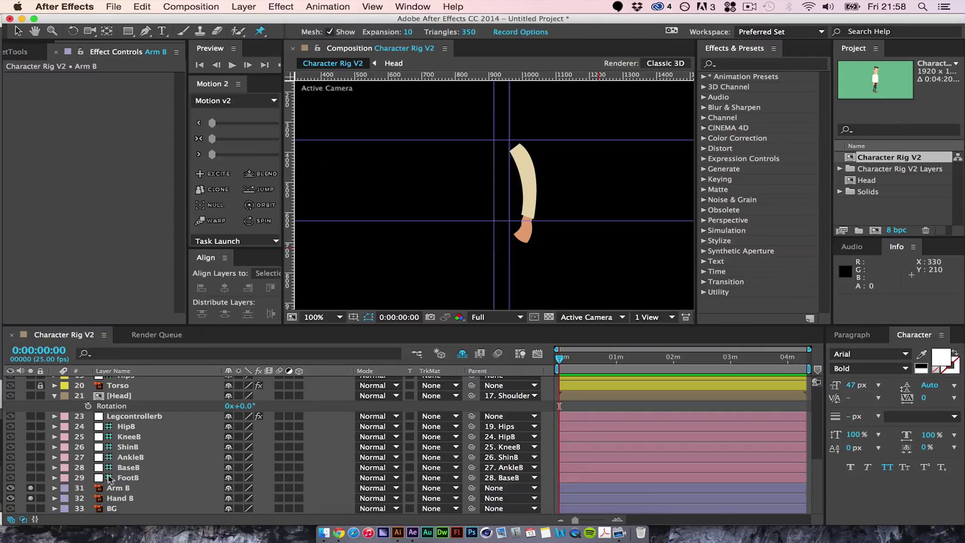
pyautogui.click(111, 488)
pyautogui.press('.')
pyautogui.press('.')
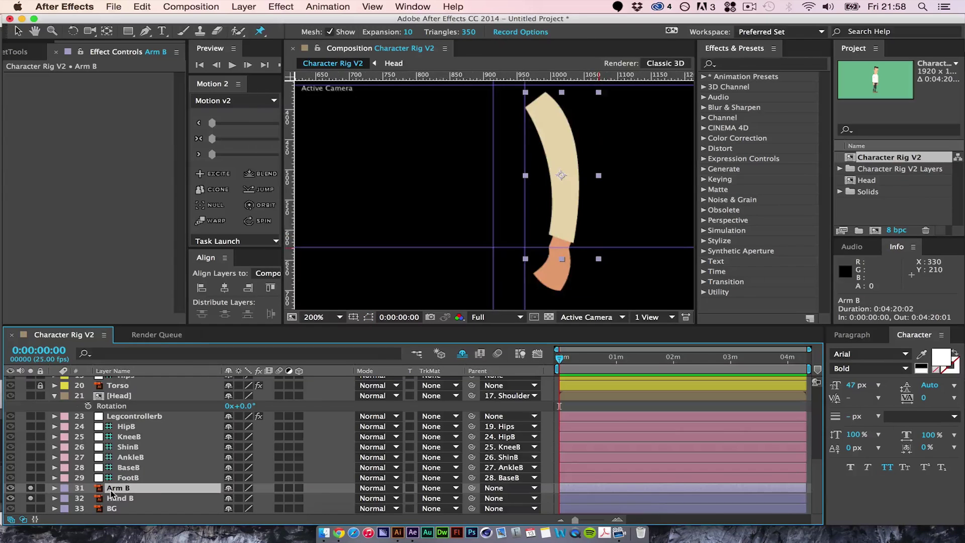
pyautogui.press('space')
pyautogui.moveTo(619, 99); pyautogui.dragTo(511, 170)
pyautogui.click(493, 123)
pyautogui.press('space')
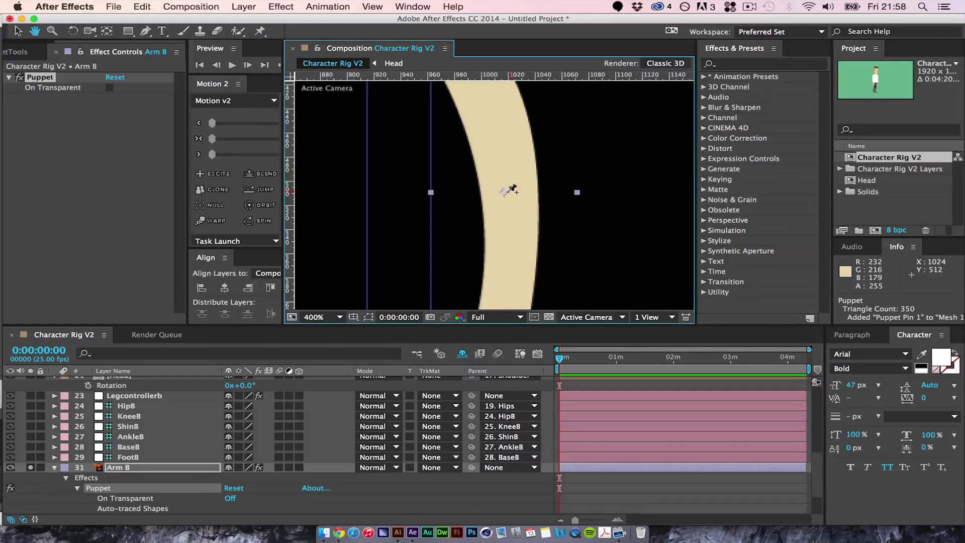
# Step: Create shapes from the Hand B vector layer
pyautogui.press('space')
pyautogui.moveTo(508, 276); pyautogui.dragTo(515, 133)
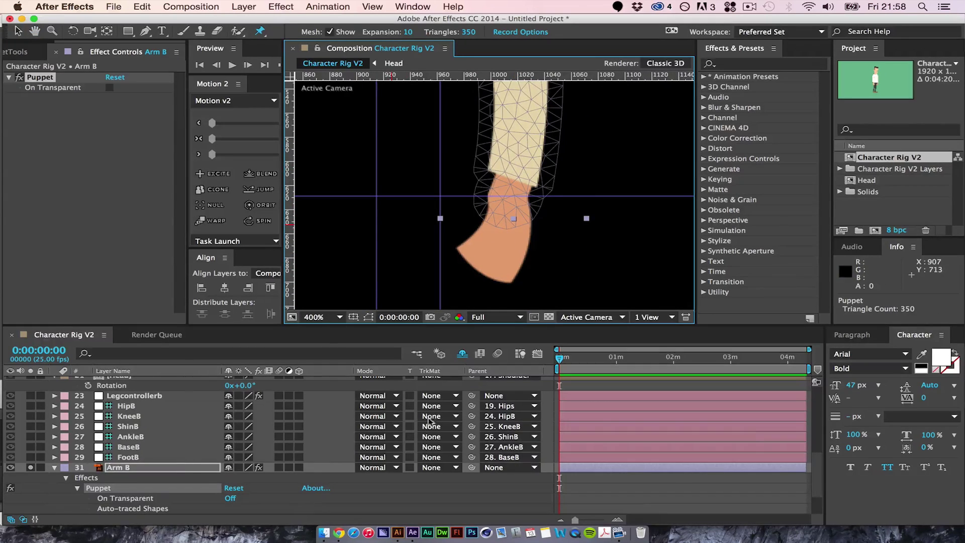
pyautogui.scroll(-5, 784, 475)
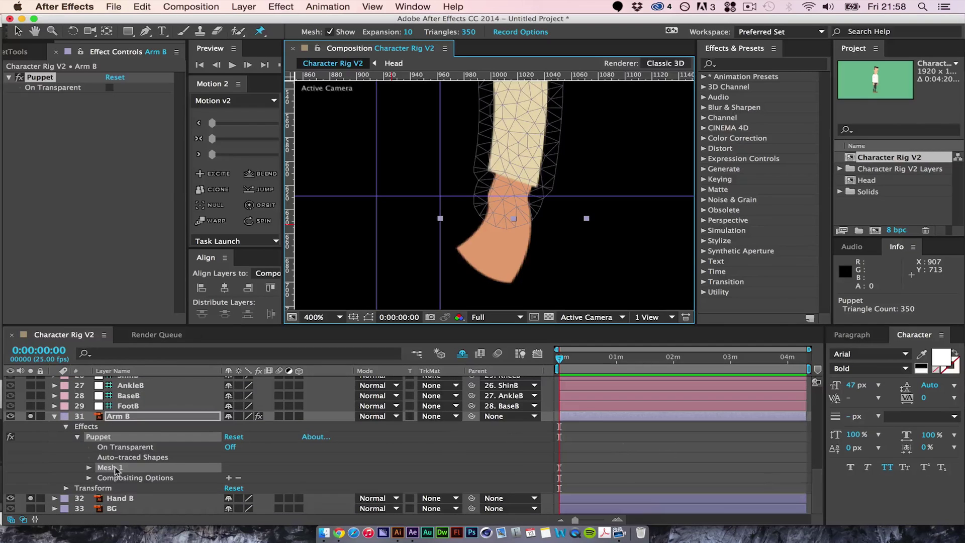
pyautogui.click(131, 497)
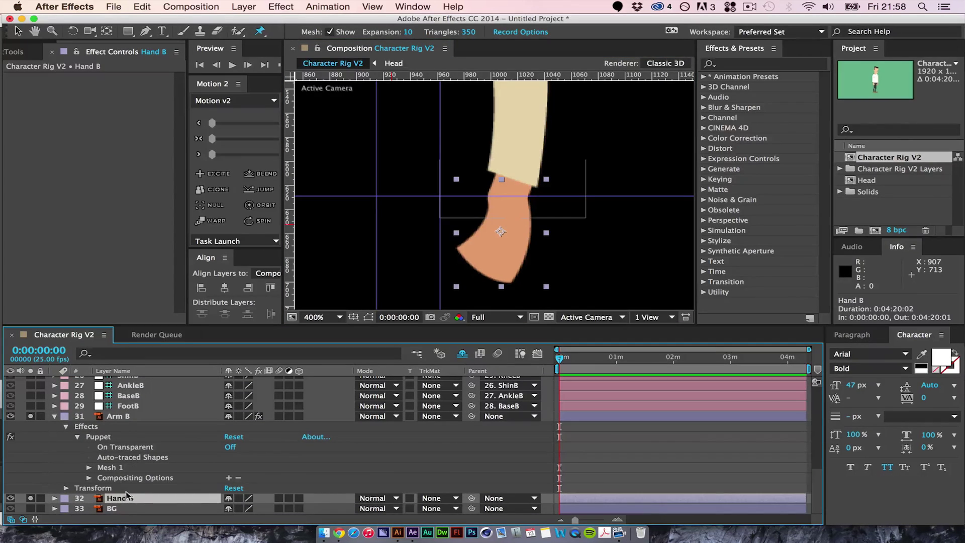
pyautogui.rightClick(127, 497)
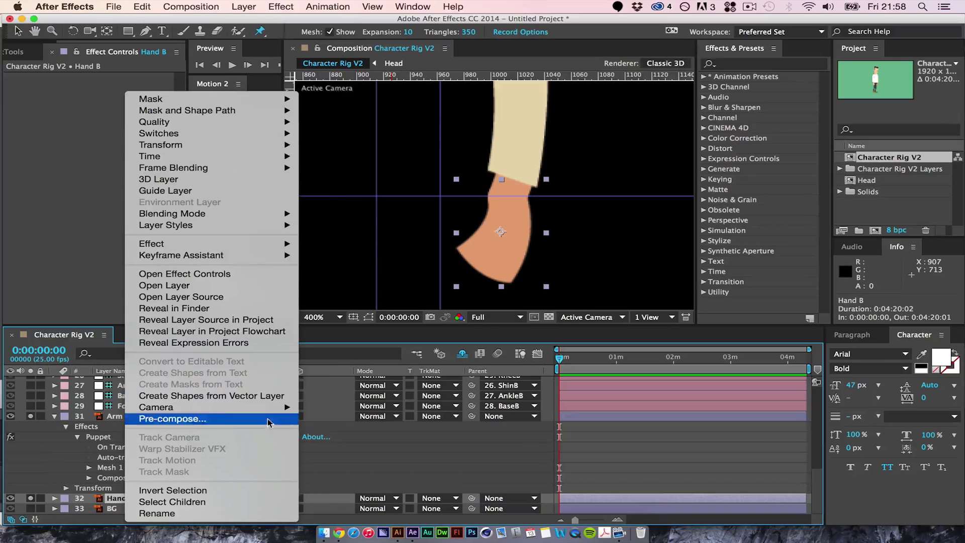
pyautogui.click(269, 397)
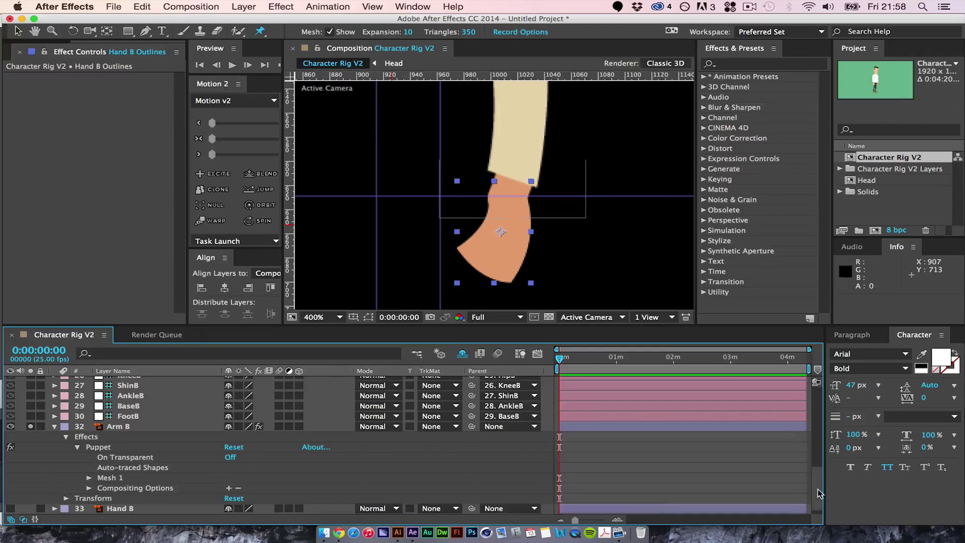
# Step: Expand the contents of Hand B Outlines and its Group 1, and go through the groups to select Group 2
pyautogui.moveTo(818, 489); pyautogui.dragTo(818, 386)
pyautogui.click(54, 381)
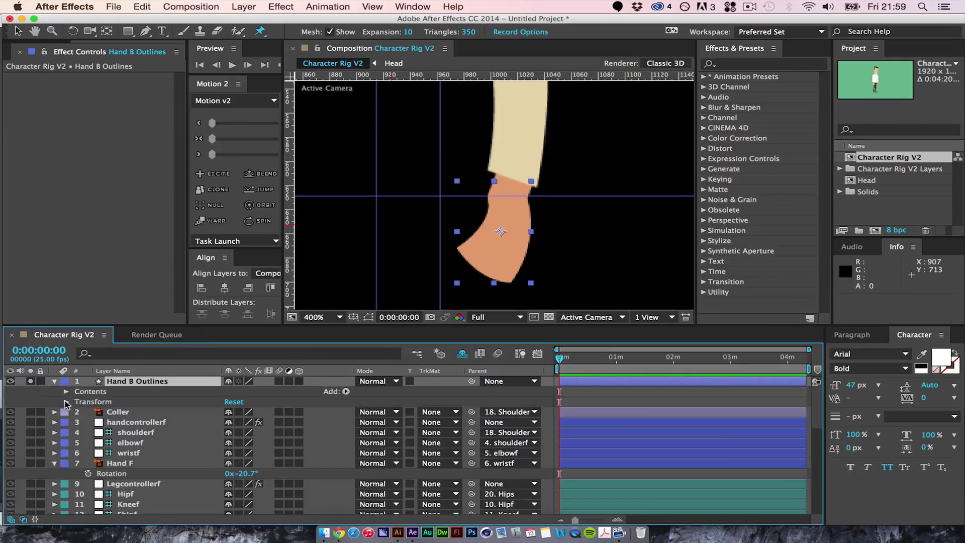
pyautogui.click(66, 392)
pyautogui.click(105, 403)
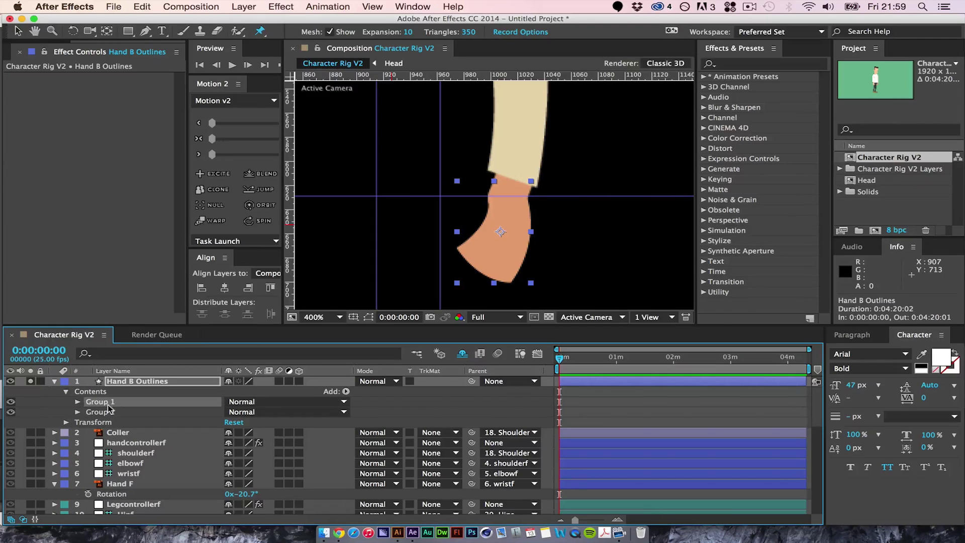
pyautogui.click(77, 402)
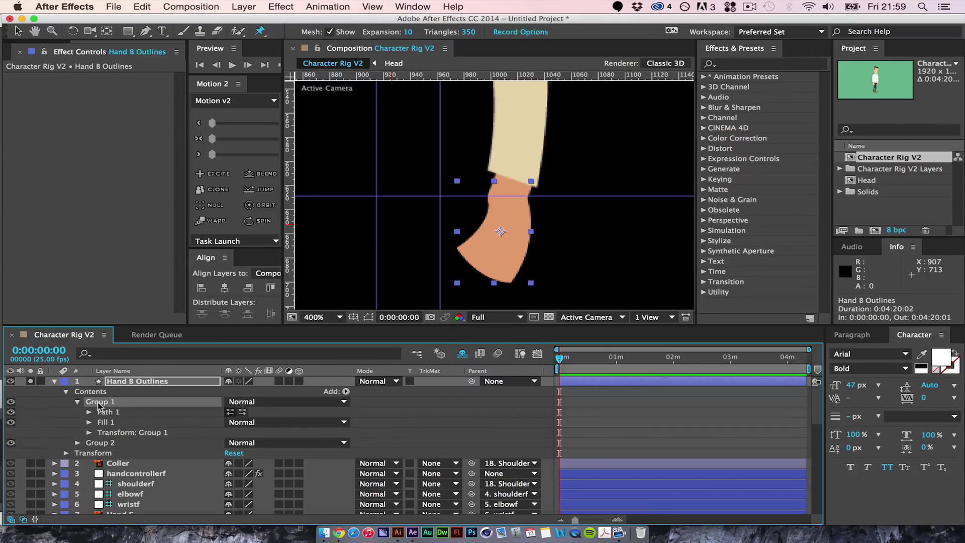
pyautogui.click(155, 383)
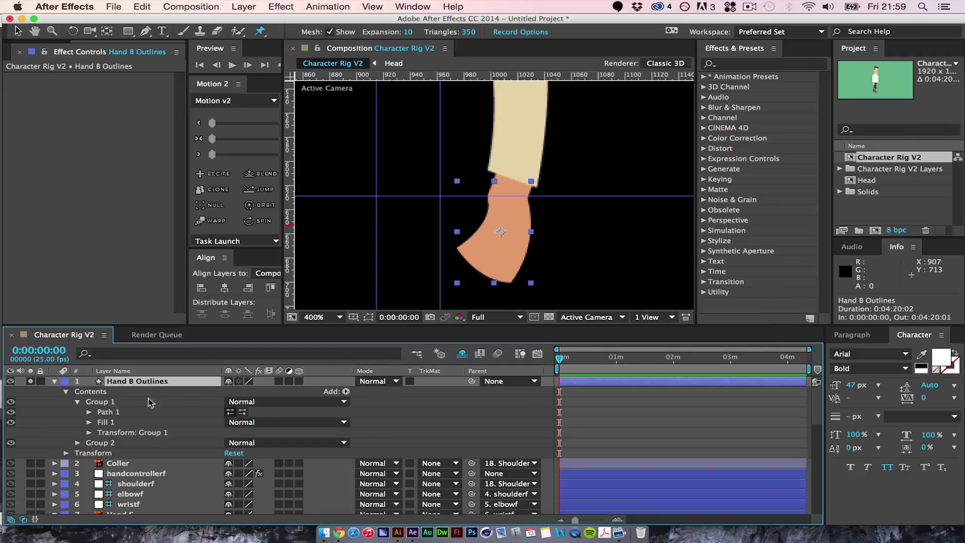
pyautogui.click(109, 403)
pyautogui.click(110, 443)
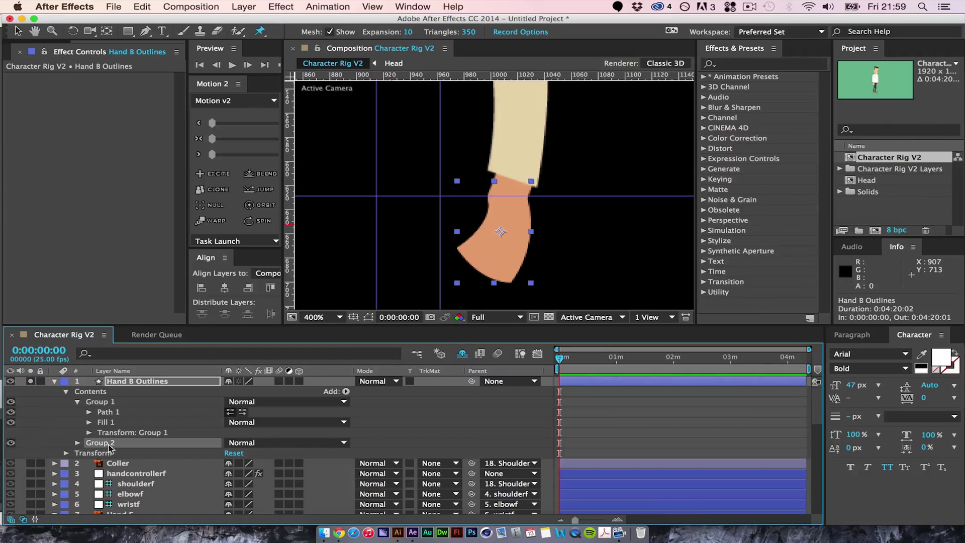
pyautogui.scroll(-15, 804, 443)
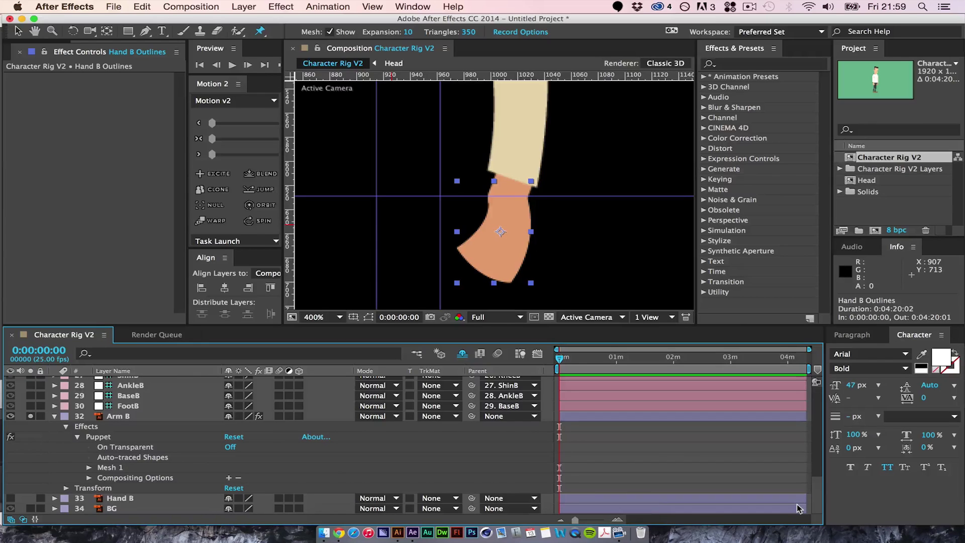
pyautogui.scroll(15, 800, 452)
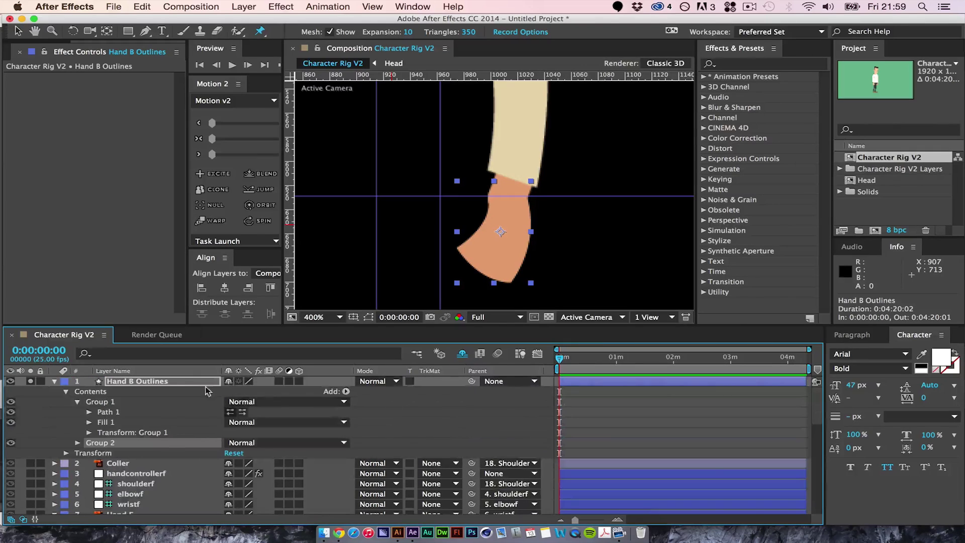
# Step: Select Group 1 of Hand B Outlines and place a vertical guide at 1012.6 and a horizontal guide at 630.6 through the wrist circle's centre
pyautogui.click(165, 383)
pyautogui.click(18, 31)
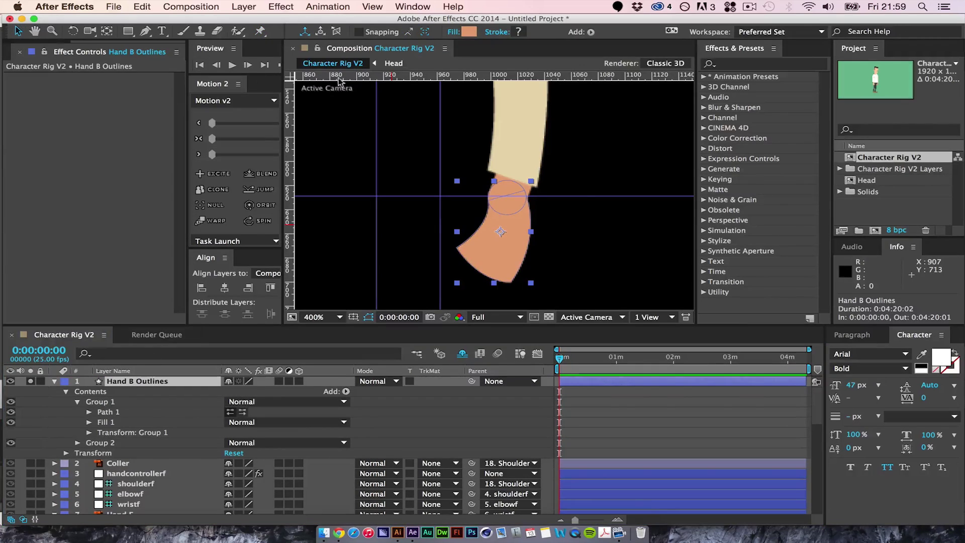
pyautogui.press('.')
pyautogui.press('.')
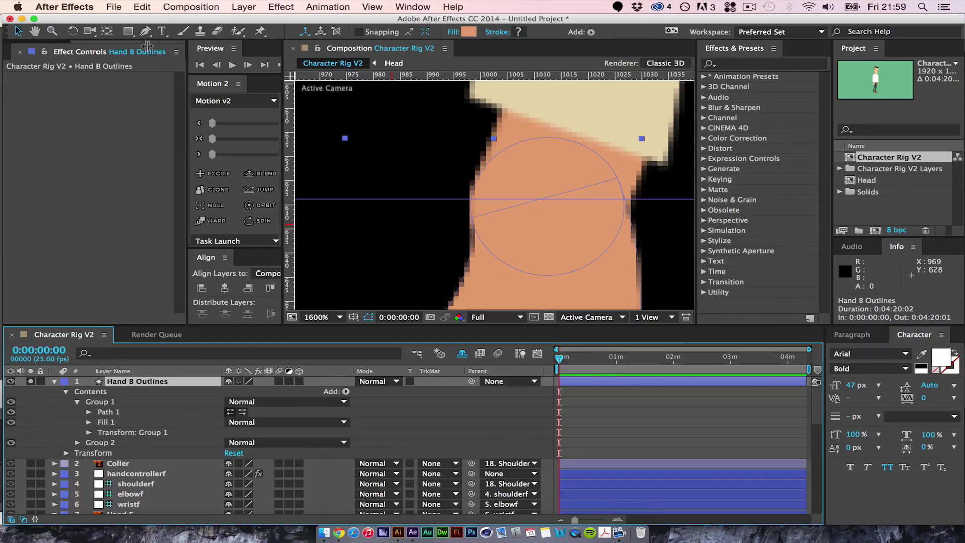
pyautogui.click(112, 402)
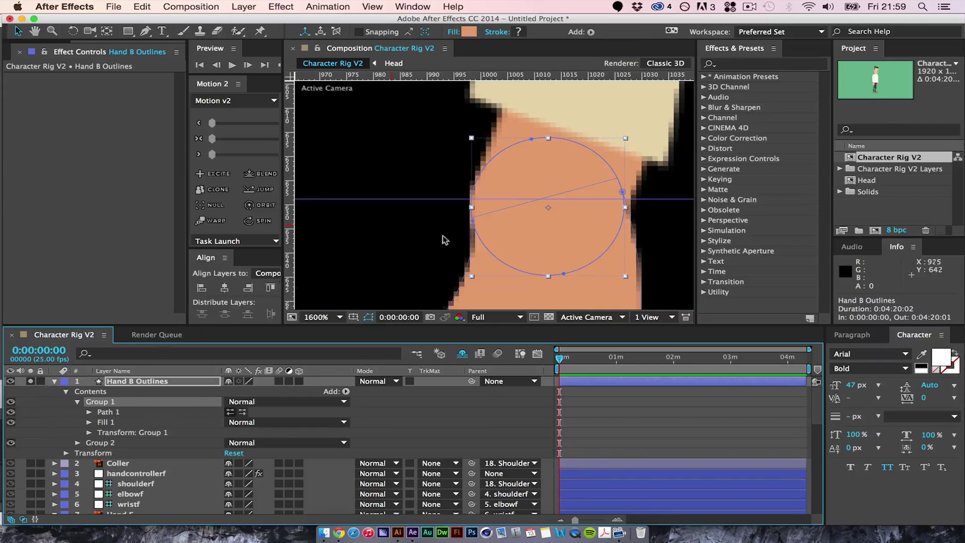
pyautogui.moveTo(559, 230); pyautogui.dragTo(519, 217)
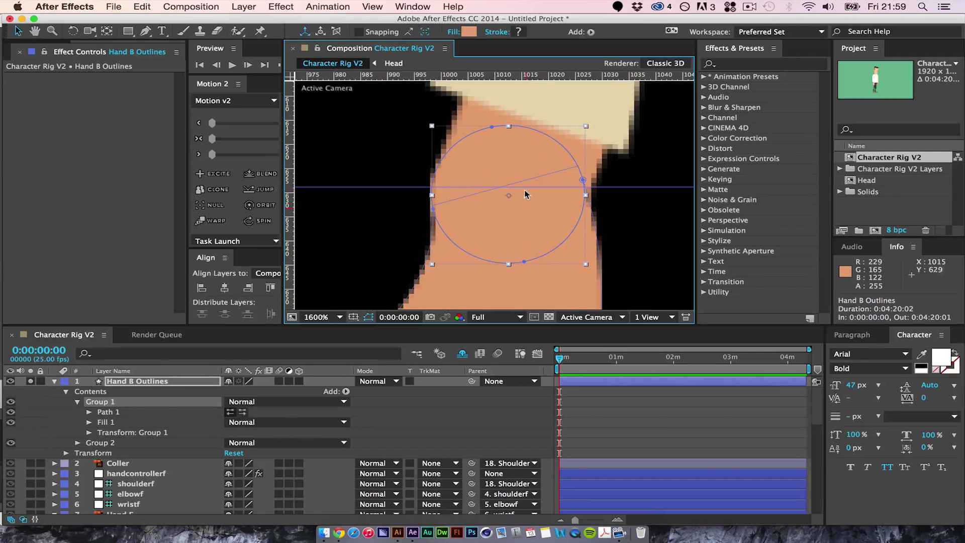
pyautogui.press('.')
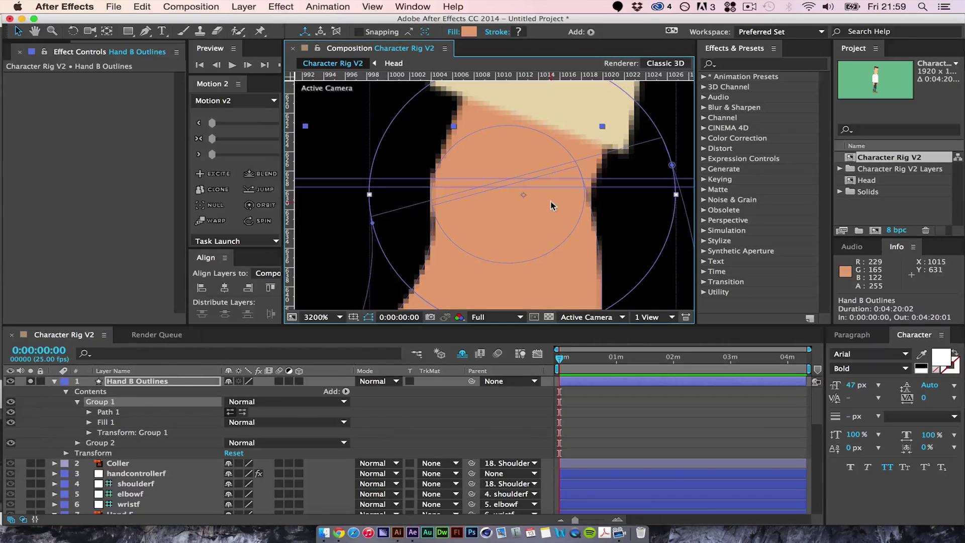
pyautogui.press(',')
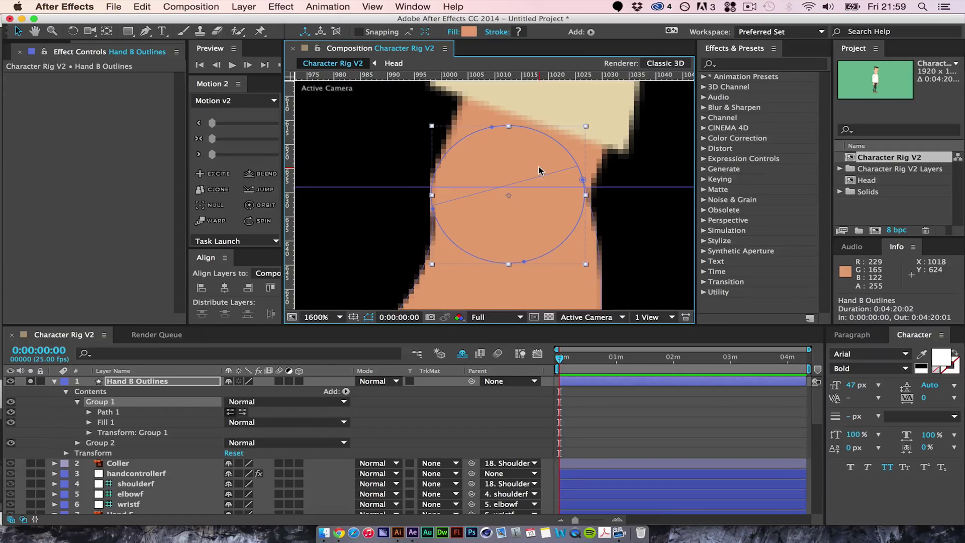
pyautogui.moveTo(289, 204); pyautogui.dragTo(506, 195)
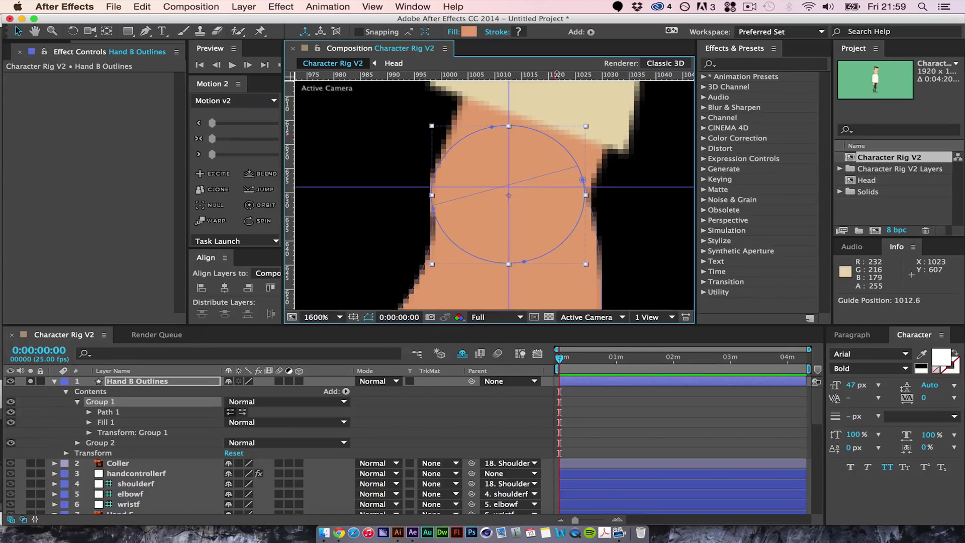
pyautogui.moveTo(557, 76); pyautogui.dragTo(533, 192)
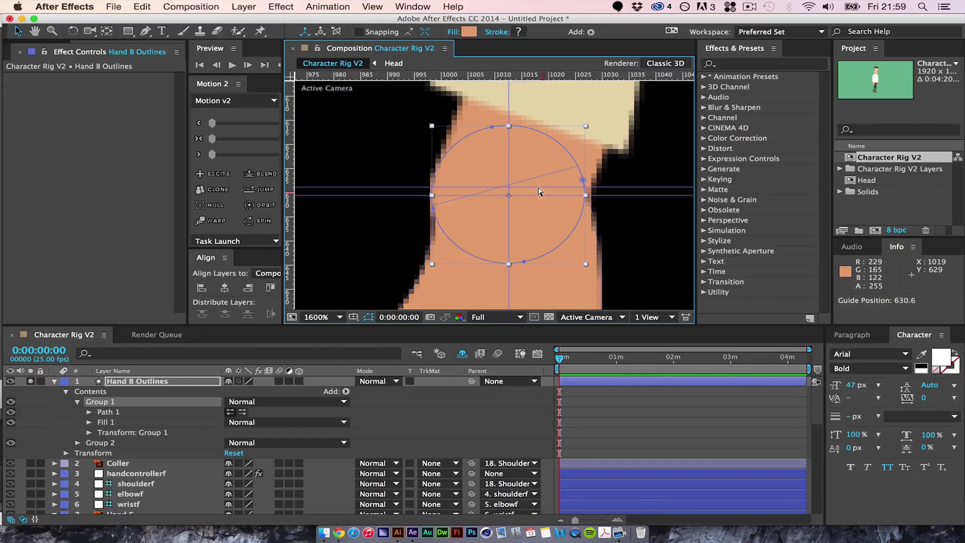
pyautogui.scroll(-3, 539, 192)
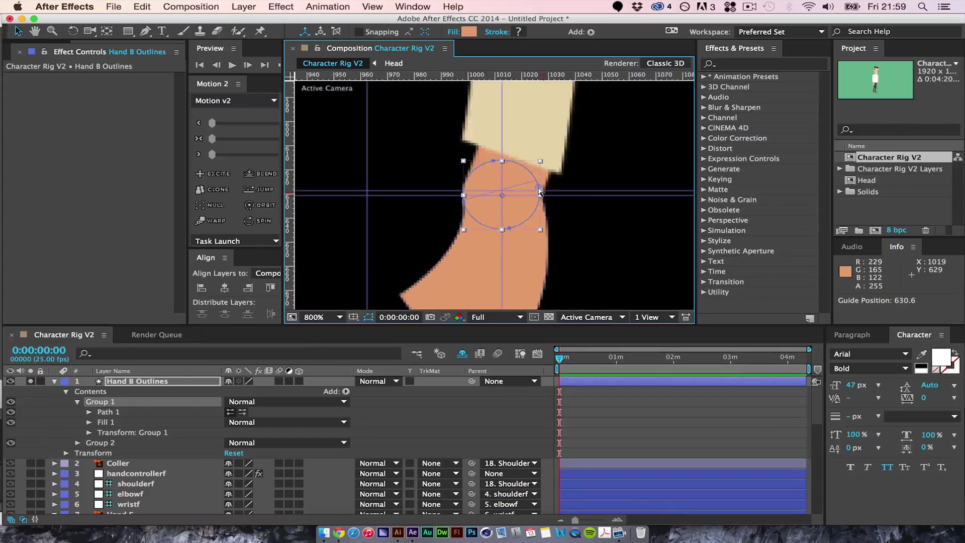
# Step: Delete the Hand B Outlines layer, then make the original Hand B layer visible and solo it
pyautogui.click(167, 382)
pyautogui.press('Delete')
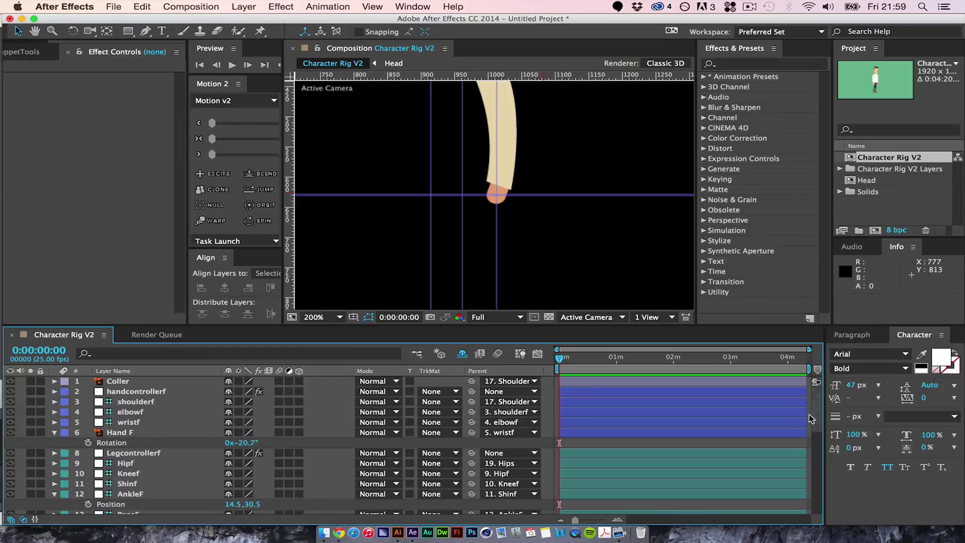
pyautogui.scroll(-15, 810, 419)
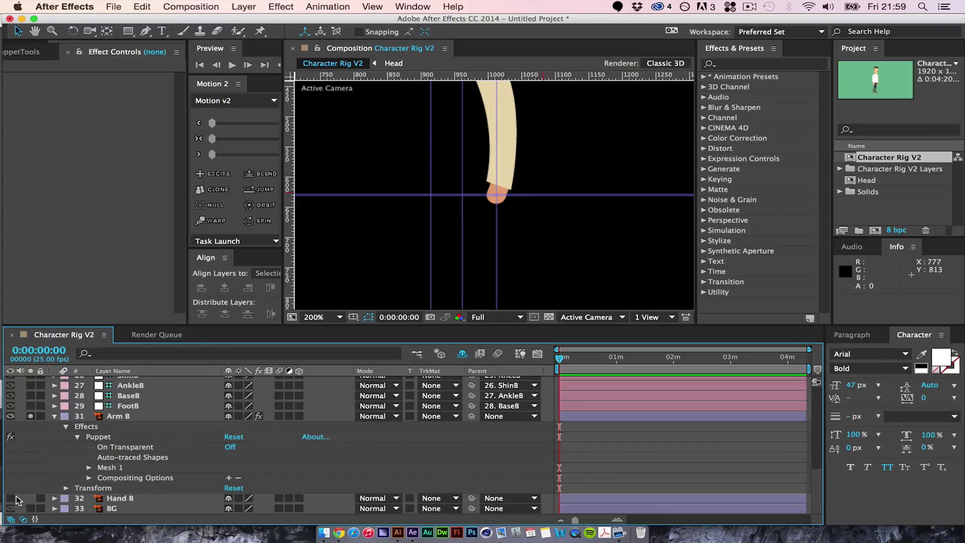
pyautogui.click(16, 498)
pyautogui.click(31, 498)
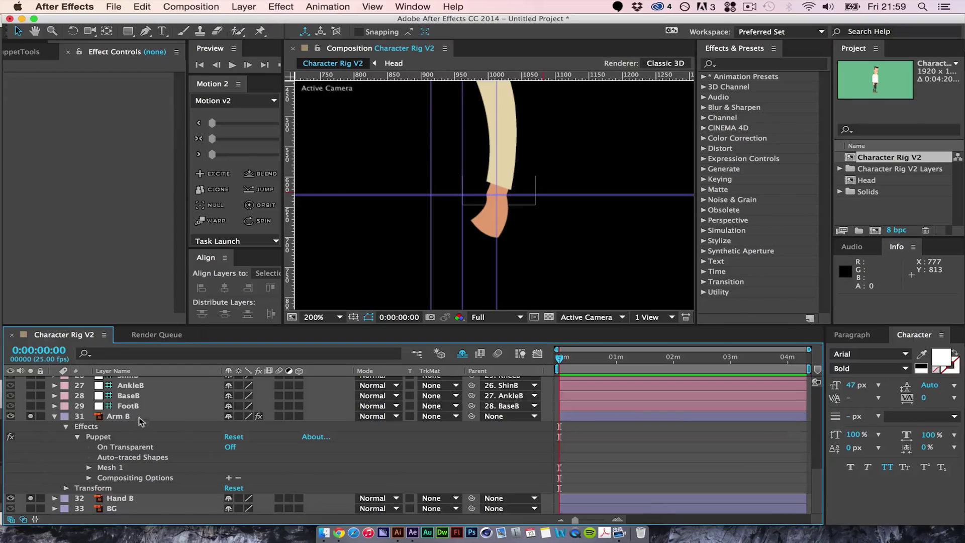
# Step: Place a Puppet pin on the Arm B layer at the wrist, where the guides cross
pyautogui.click(123, 417)
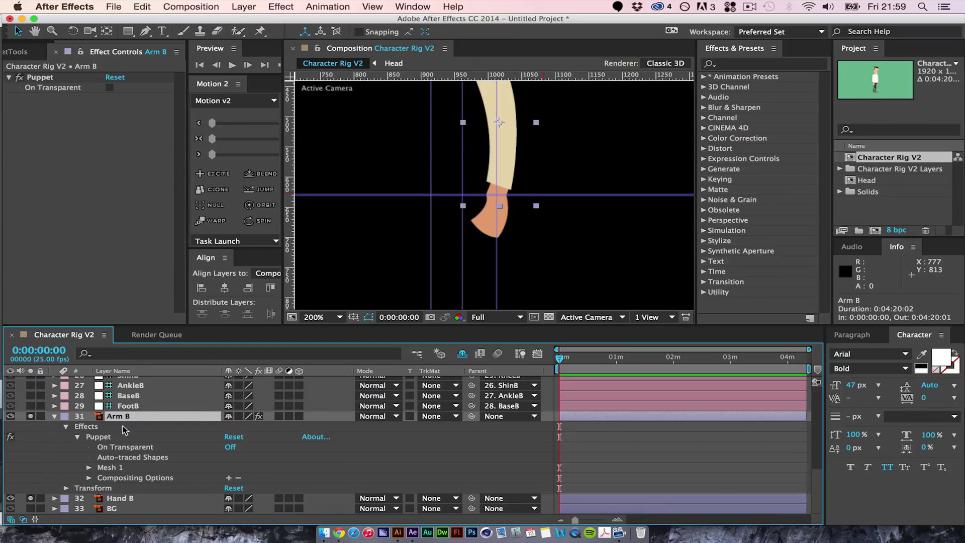
pyautogui.click(260, 31)
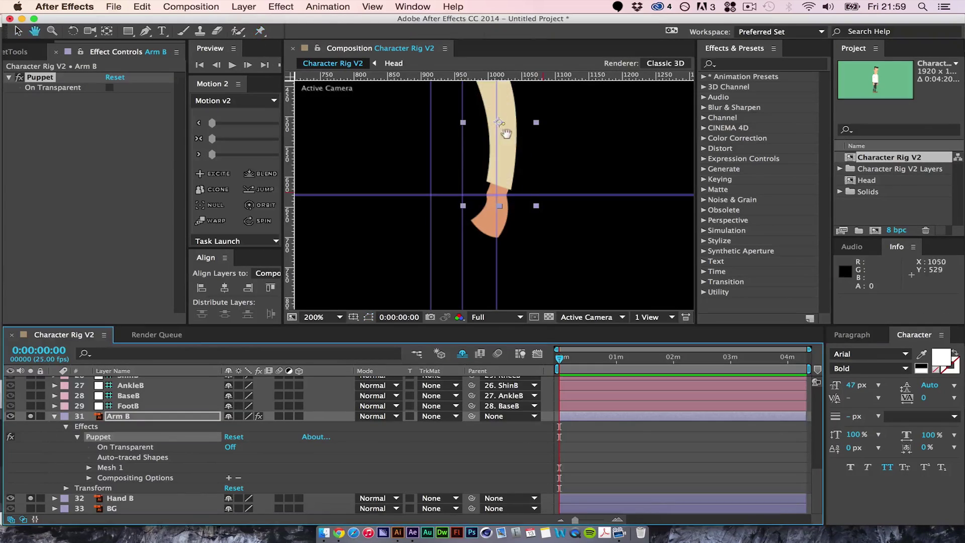
pyautogui.moveTo(506, 132); pyautogui.dragTo(470, 162)
pyautogui.press('.')
pyautogui.press('.')
pyautogui.press('.')
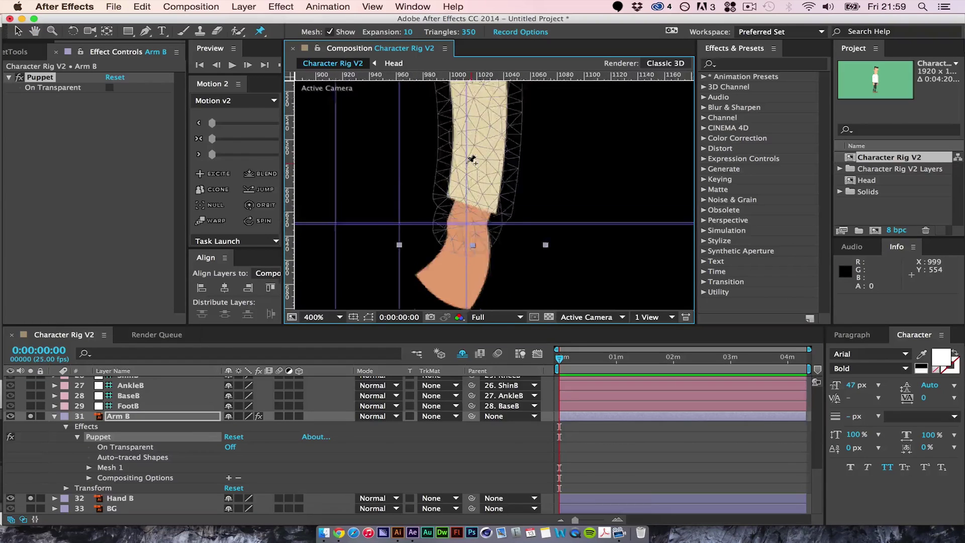
pyautogui.moveTo(402, 264); pyautogui.dragTo(472, 151)
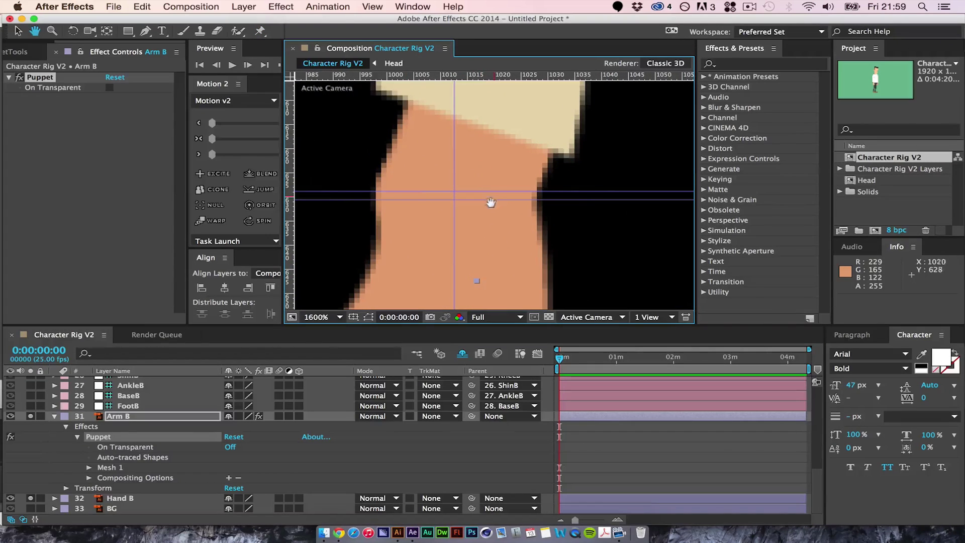
pyautogui.click(454, 191)
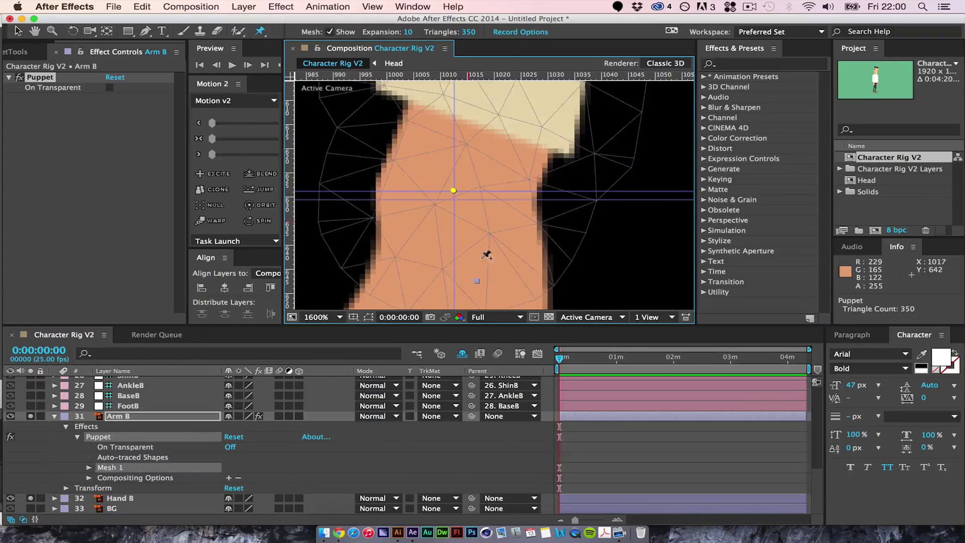
pyautogui.press(',')
pyautogui.press(',')
pyautogui.press(',')
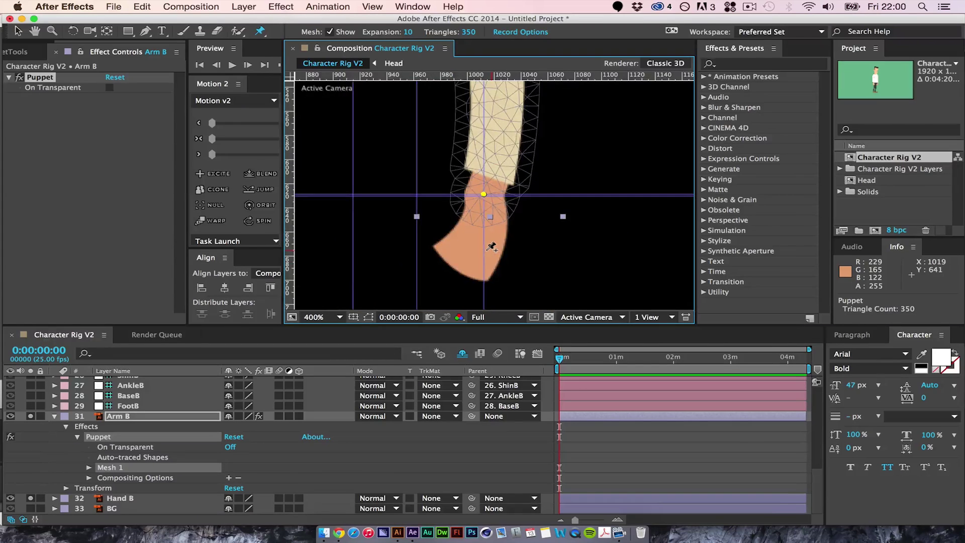
pyautogui.press('.')
pyautogui.press('.')
pyautogui.press('.')
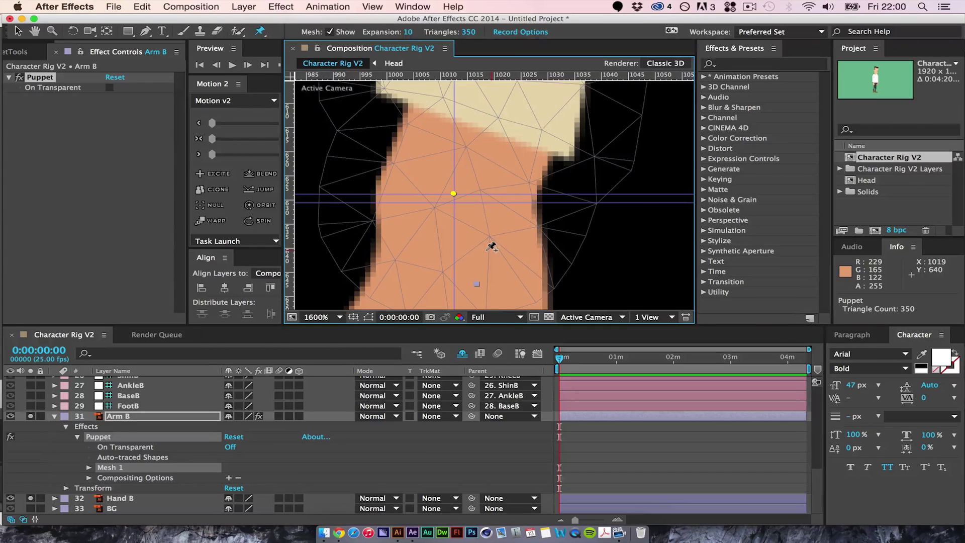
# Step: Expand Mesh 1 and Deform in Arm B's Puppet effect and select Puppet Pin 1, 2 and 3
pyautogui.press('v')
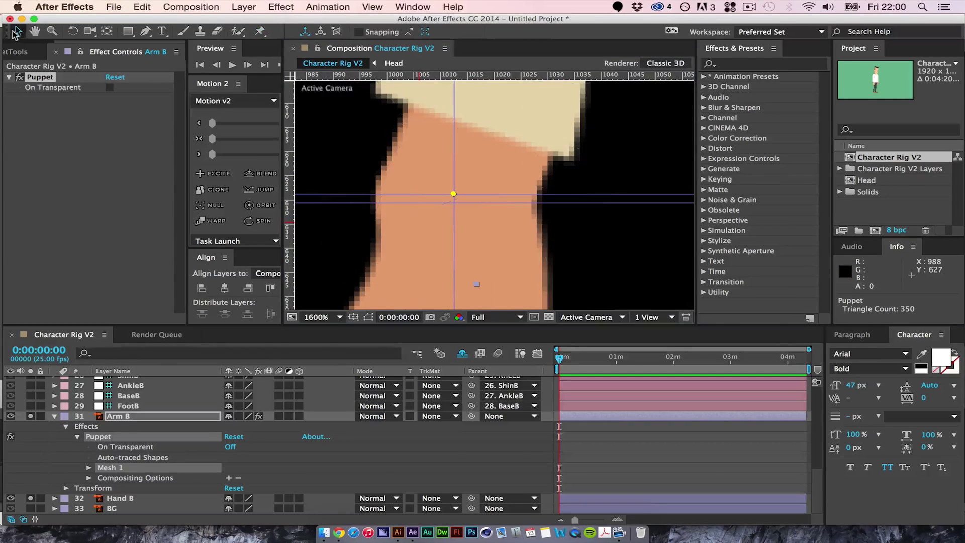
pyautogui.click(88, 468)
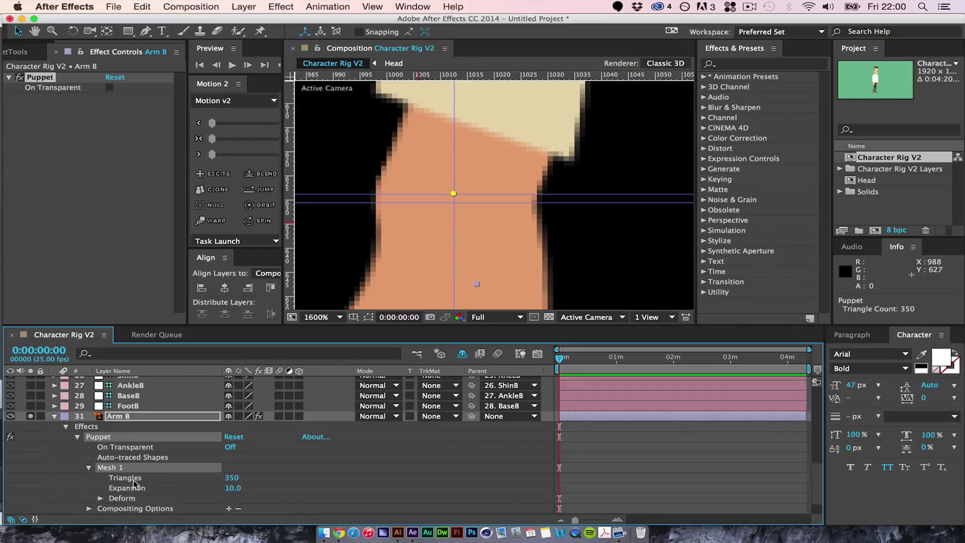
pyautogui.click(101, 498)
pyautogui.scroll(-2, 654, 413)
pyautogui.scroll(-4, 793, 489)
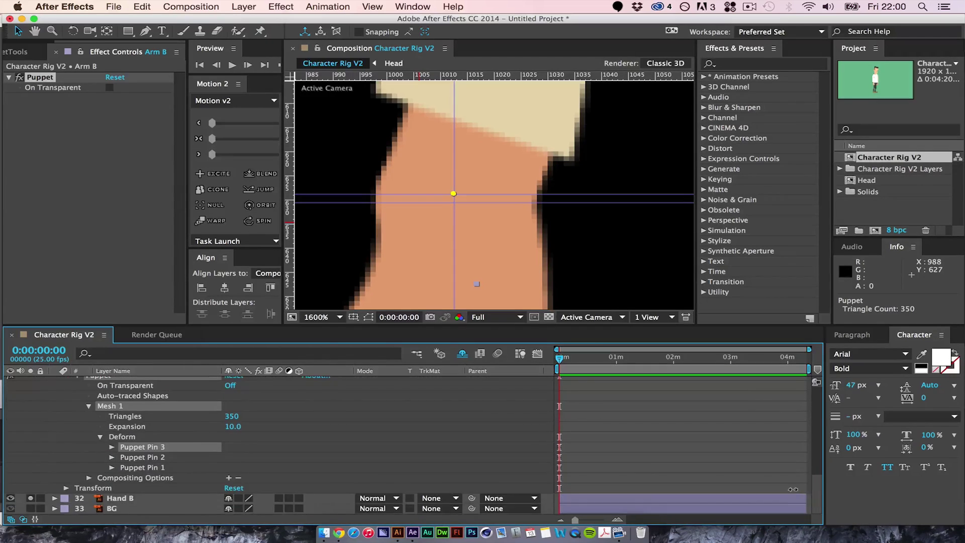
pyautogui.keyDown('shift'); pyautogui.click(151, 467); pyautogui.keyUp('shift')
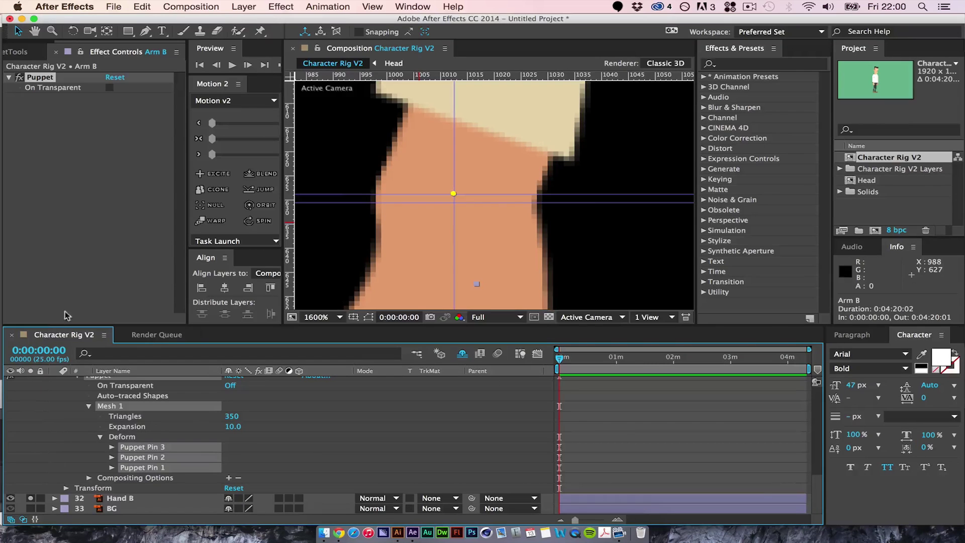
# Step: Create Duik bones from the three selected Arm B puppet pins
pyautogui.scroll(-4, 412, 129)
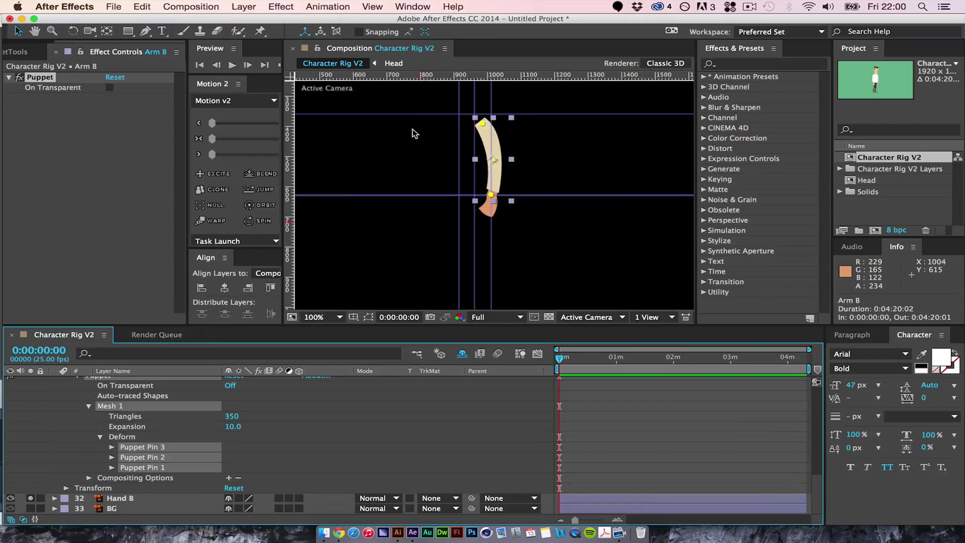
pyautogui.scroll(1, 412, 128)
pyautogui.press('space')
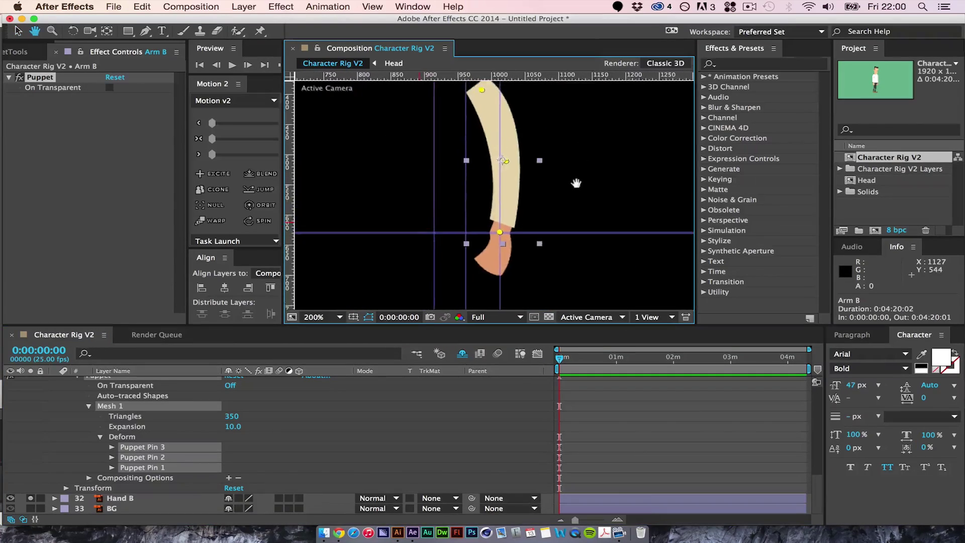
pyautogui.moveTo(576, 183); pyautogui.dragTo(582, 197)
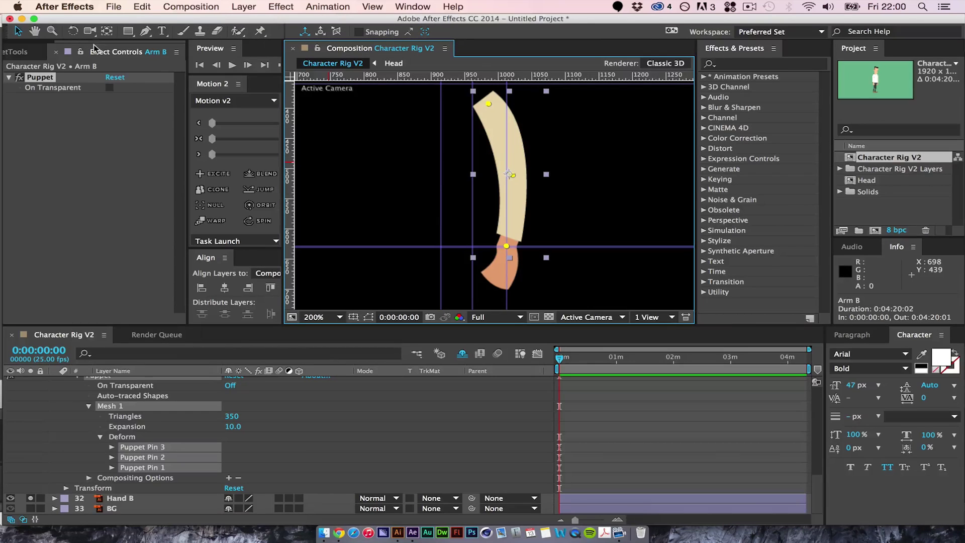
pyautogui.scroll(3, 101, 50)
pyautogui.click(21, 51)
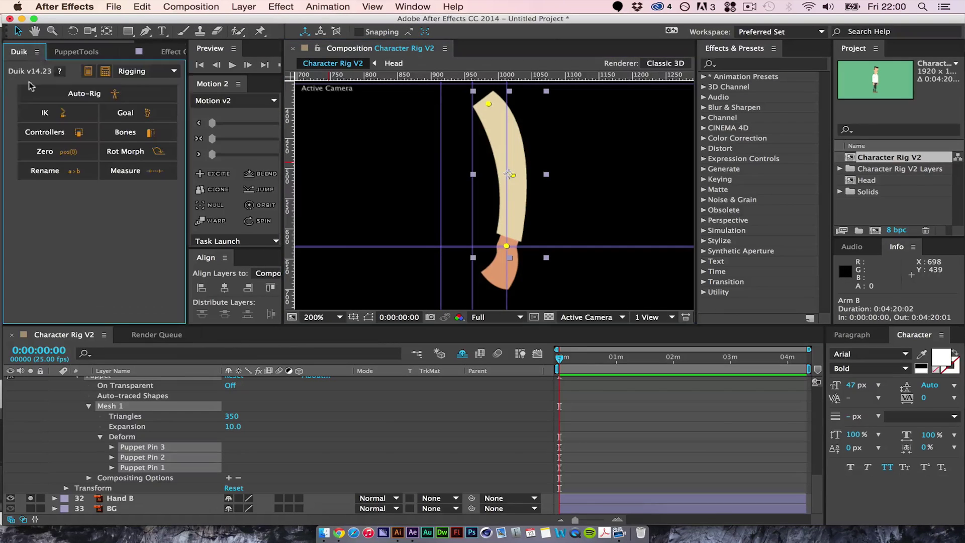
pyautogui.click(148, 132)
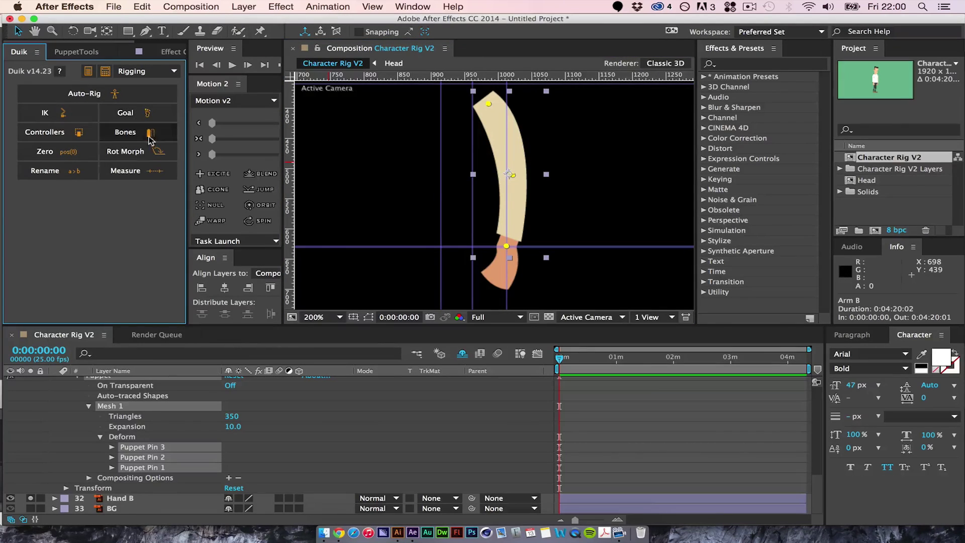
# Step: Rename the B_Puppet Pin 3 bone layer as wristb
pyautogui.click(813, 409)
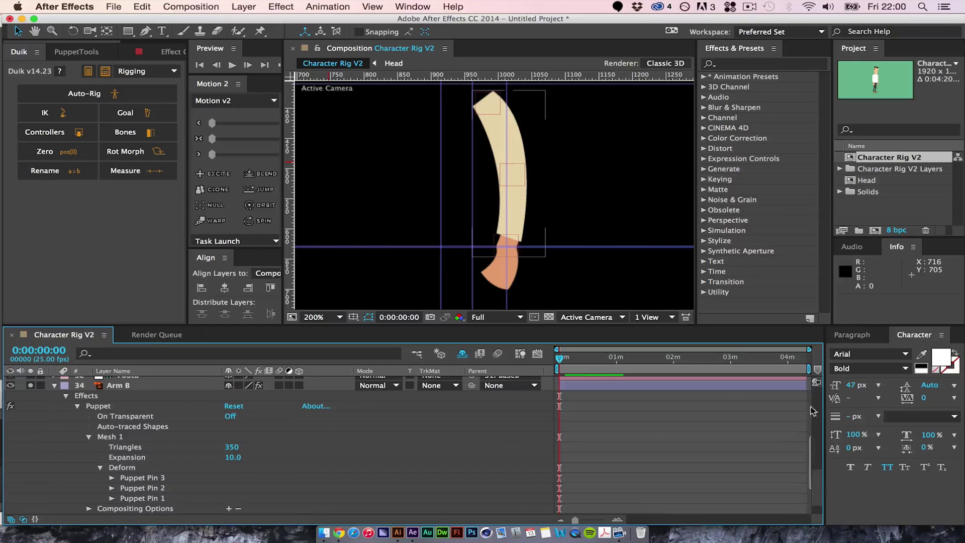
pyautogui.scroll(8, 809, 442)
pyautogui.scroll(5, 808, 452)
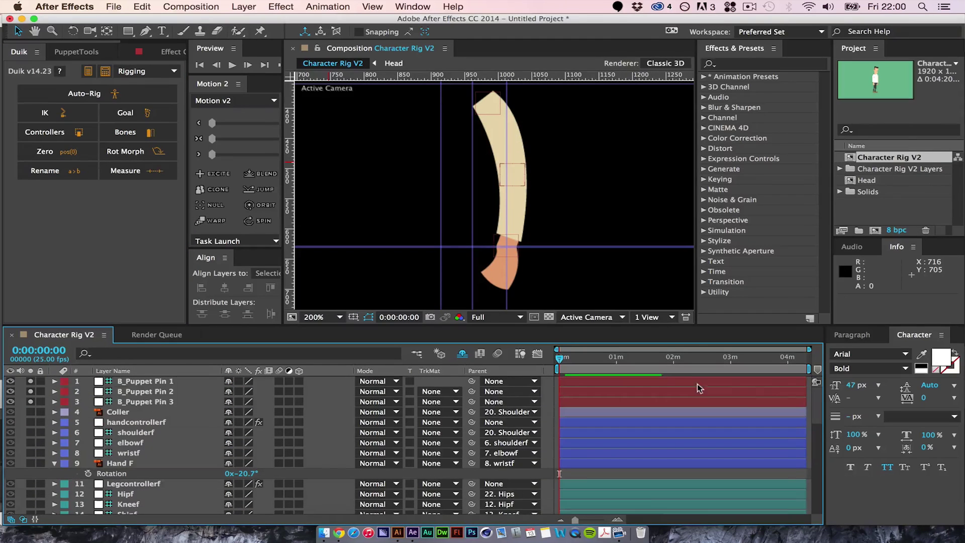
pyautogui.click(156, 402)
pyautogui.press('Return')
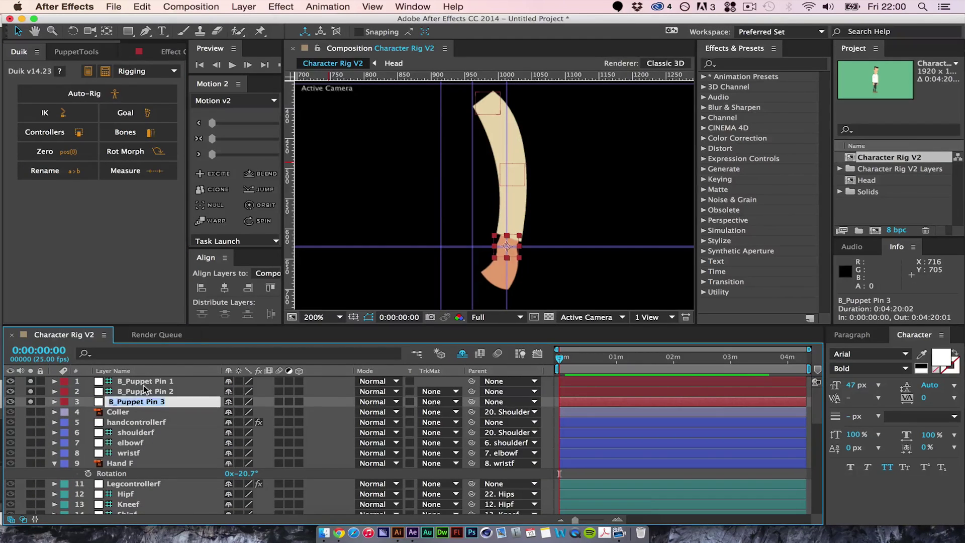
pyautogui.write('wi')
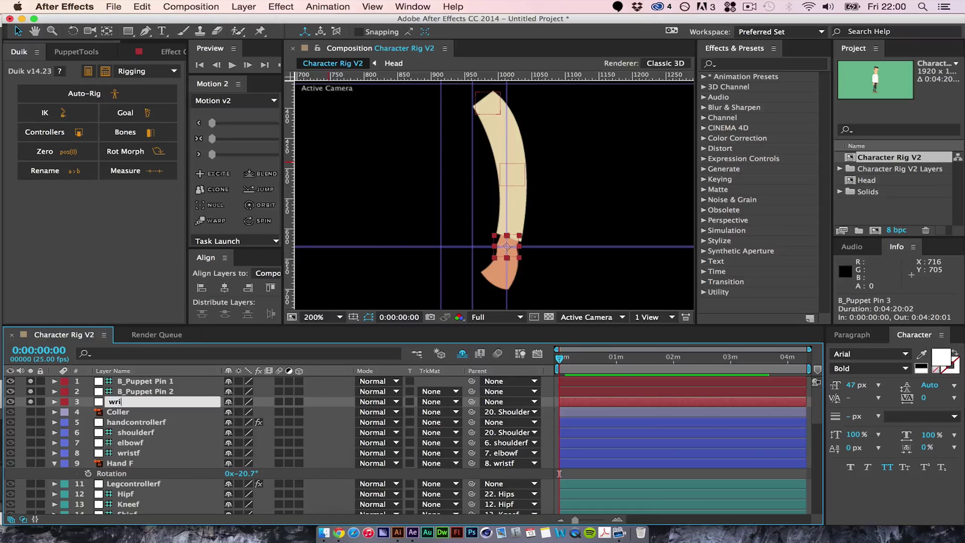
pyautogui.press('Return')
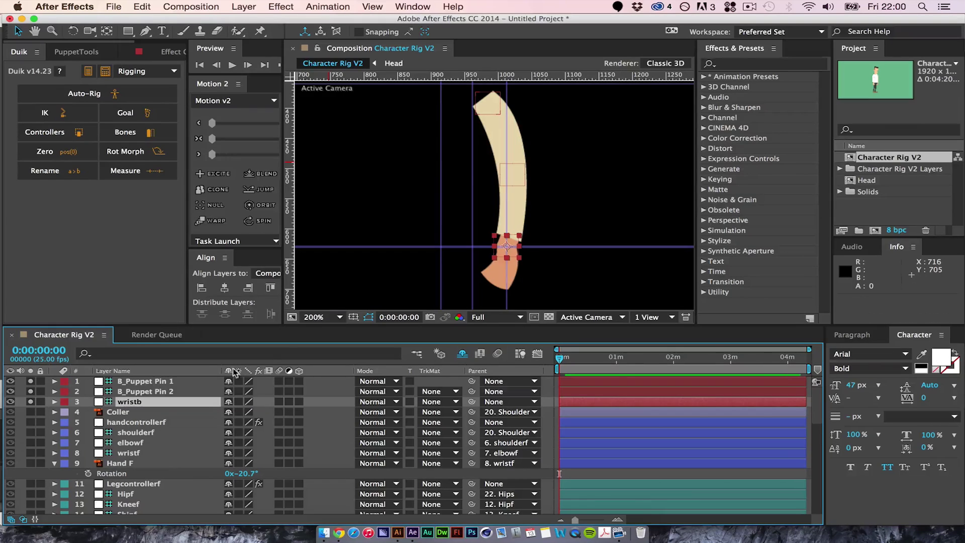
# Step: Rename the B_Puppet Pin 2 bone layer as elbowb
pyautogui.click(174, 392)
pyautogui.press('Return')
pyautogui.write('el')
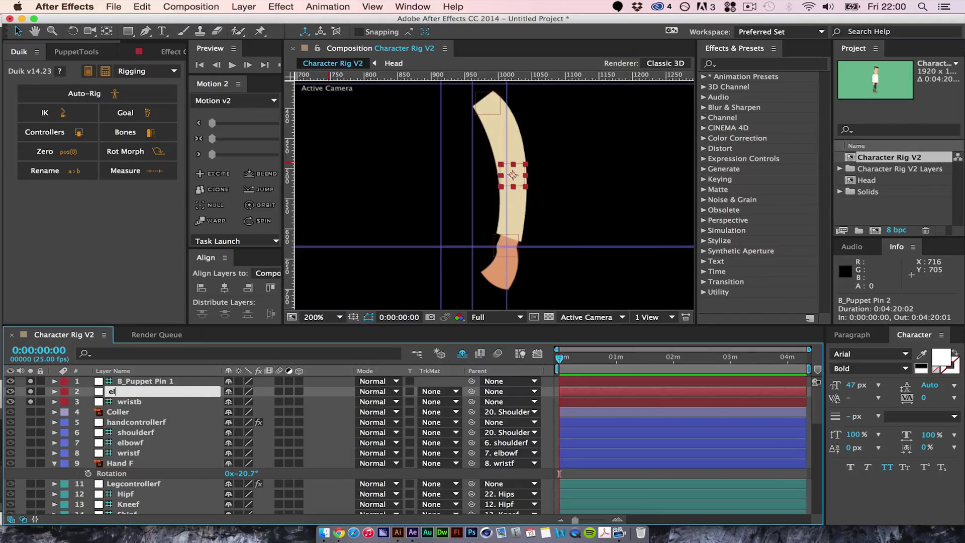
pyautogui.write('bowb')
pyautogui.press('Return')
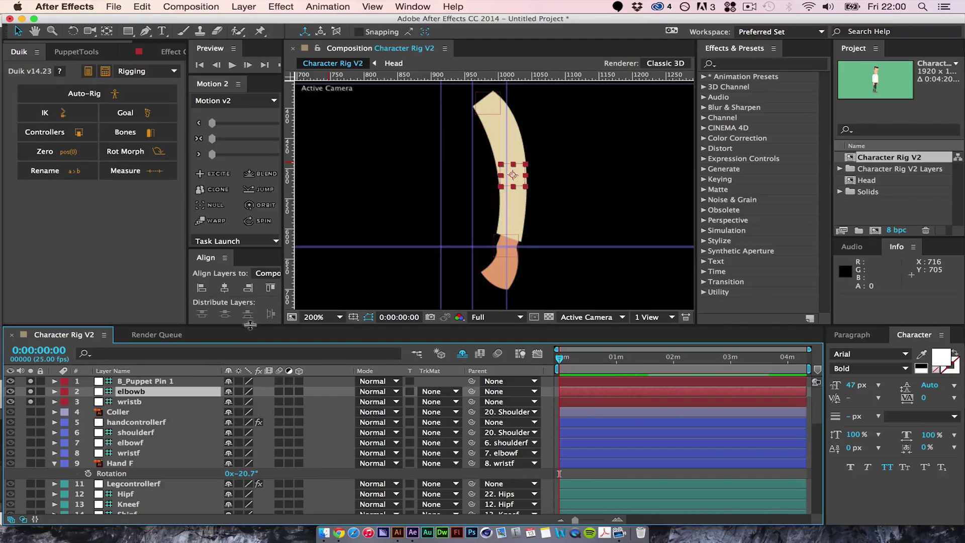
# Step: Rename the B_Puppet Pin 1 bone layer as shoulderb
pyautogui.click(161, 384)
pyautogui.press('Return')
pyautogui.write('shoulder')
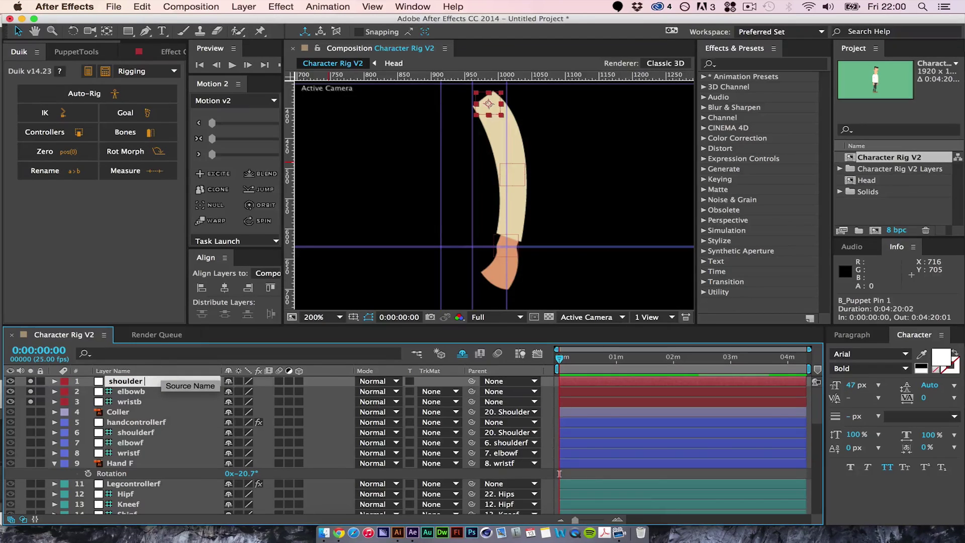
pyautogui.write('b')
pyautogui.press('Return')
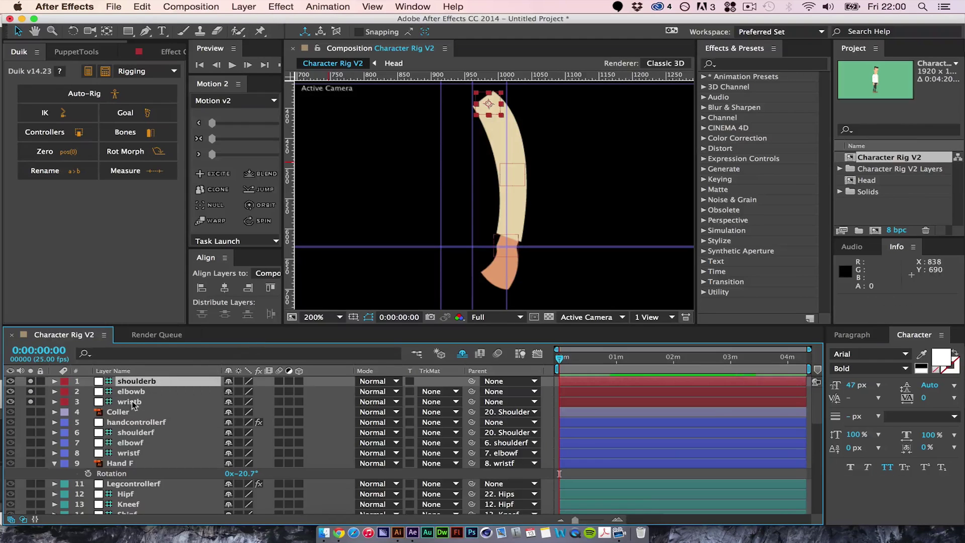
# Step: Parent the wristb bone to elbowb and the elbowb bone to shoulderb
pyautogui.click(134, 404)
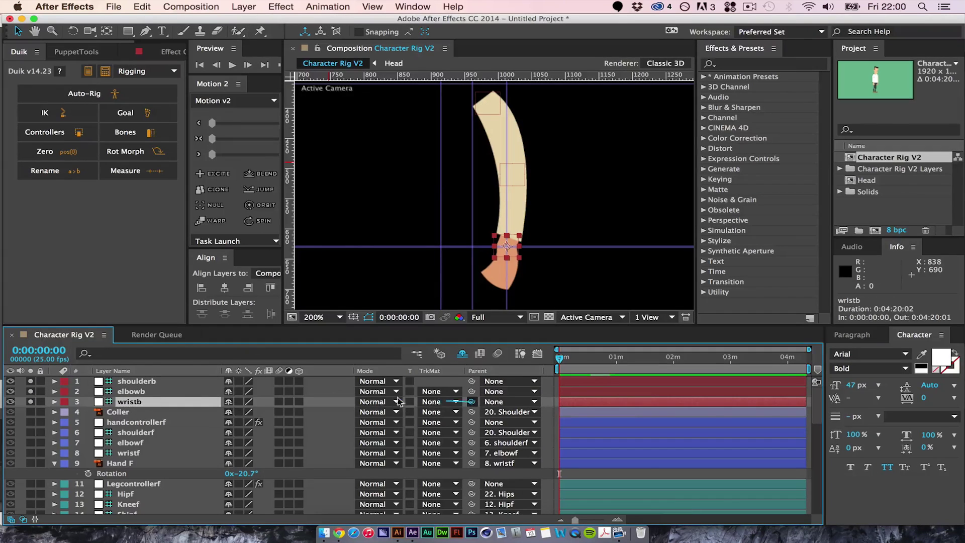
pyautogui.moveTo(471, 402); pyautogui.dragTo(144, 393)
pyautogui.click(145, 392)
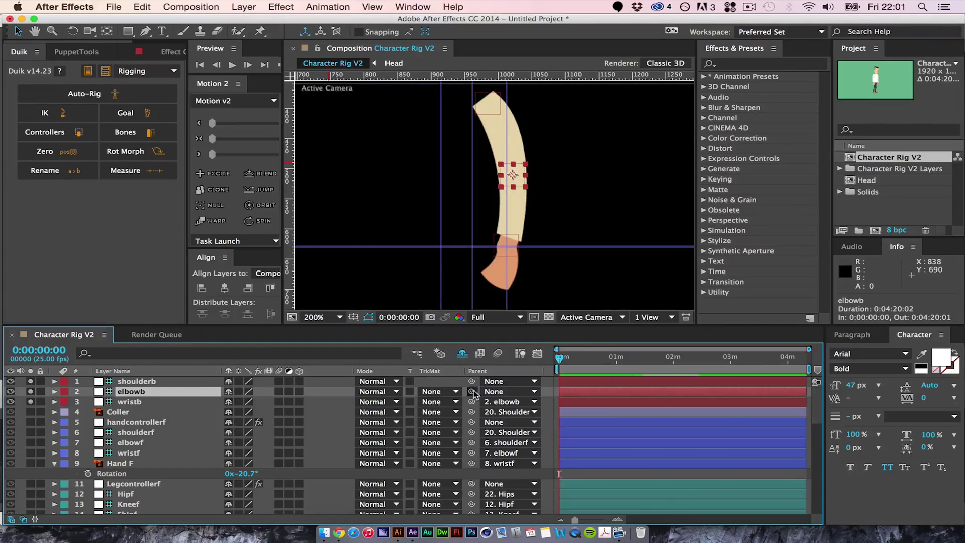
pyautogui.moveTo(472, 391); pyautogui.dragTo(171, 386)
# Step: Create a Duik controller from the wristb bone and name it handcontrollerb
pyautogui.click(155, 403)
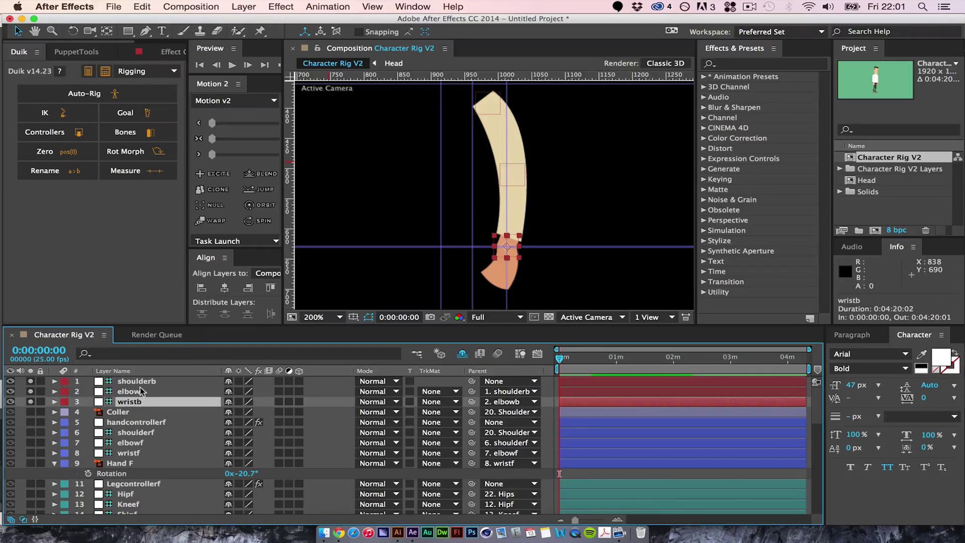
pyautogui.click(70, 133)
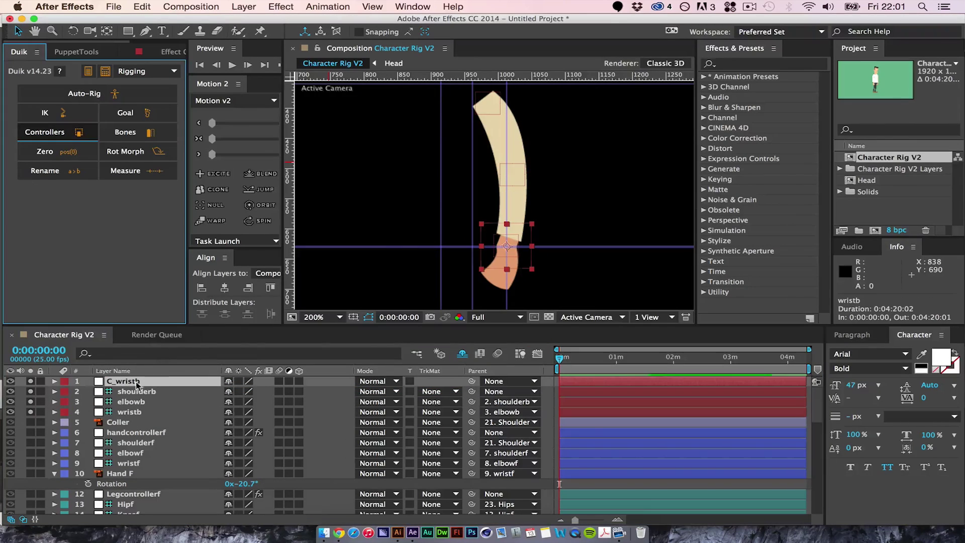
pyautogui.press('Return')
pyautogui.write('controllerb')
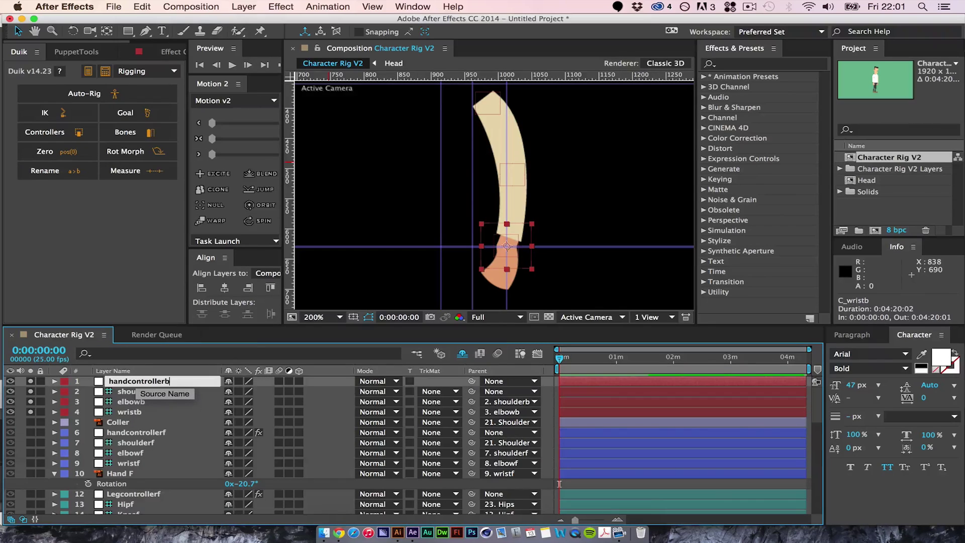
pyautogui.press('Return')
# Step: Apply Duik IK to wristb, elbowb, shoulderb and handcontrollerb with the default IK options
pyautogui.click(155, 412)
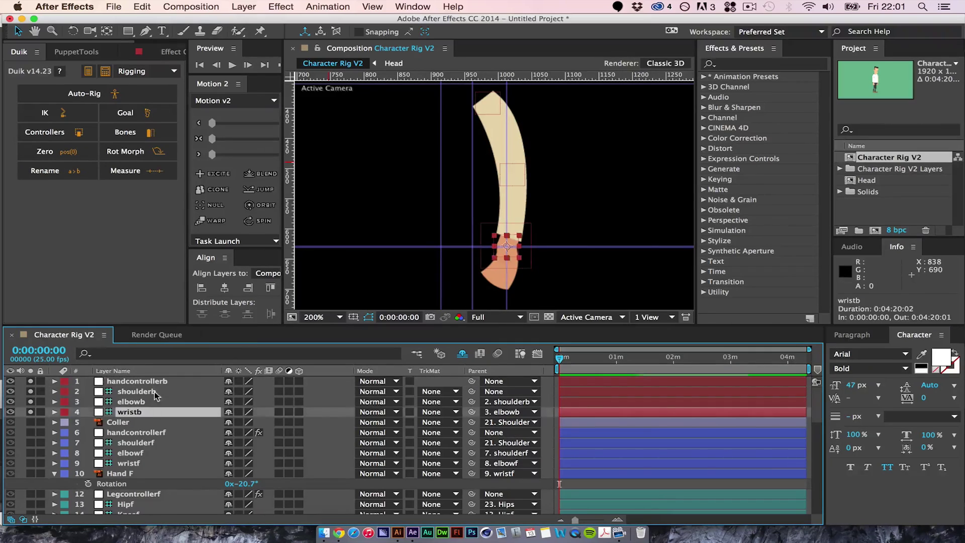
pyautogui.keyDown('shift'); pyautogui.click(160, 383); pyautogui.keyUp('shift')
pyautogui.click(61, 128)
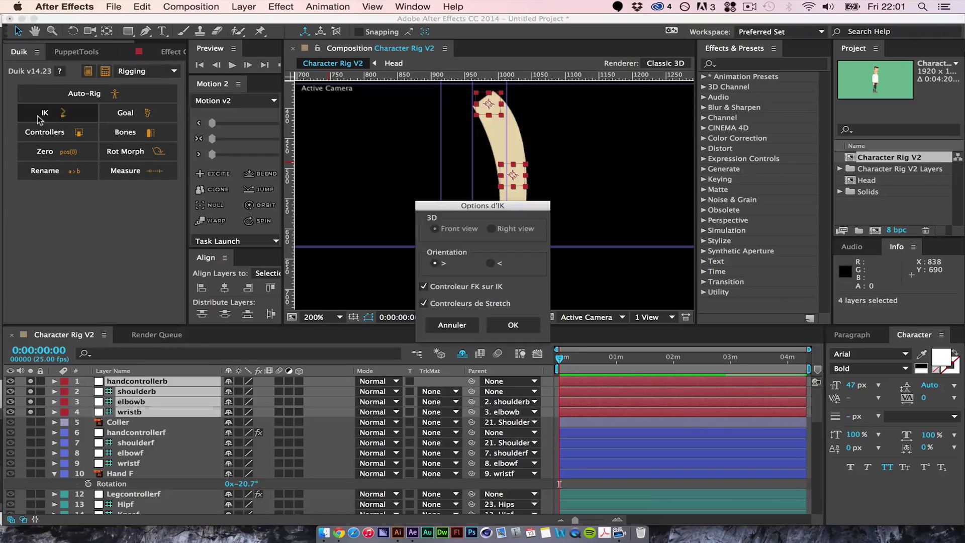
pyautogui.click(483, 318)
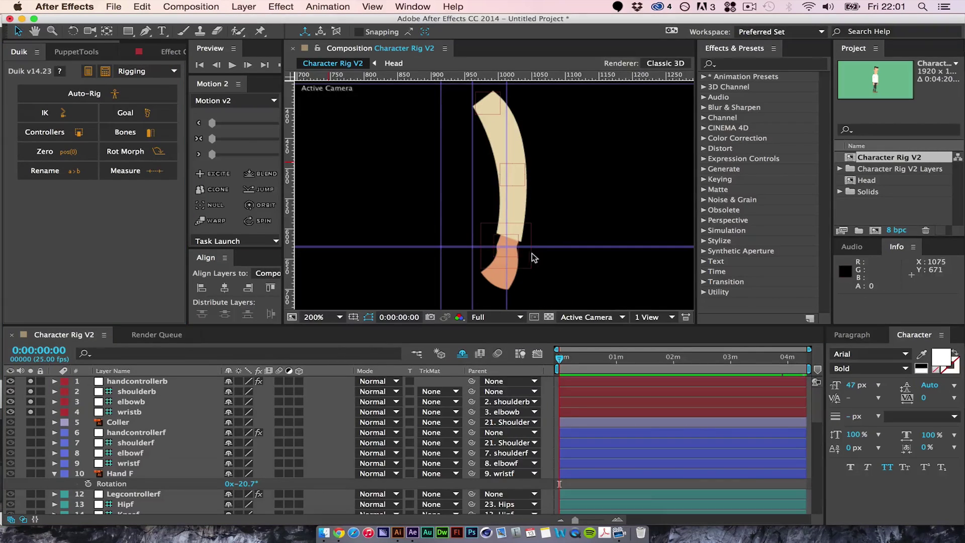
# Step: Disable handcontrollerb's IK Orientation checkbox, test the arm's bend before and after by moving the controller, and undo each test move
pyautogui.moveTo(533, 258); pyautogui.dragTo(534, 202)
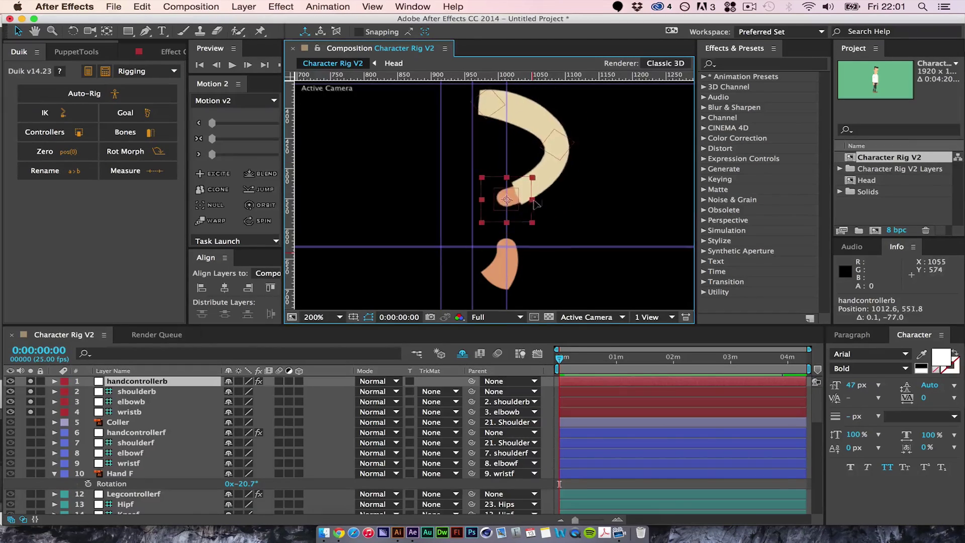
pyautogui.press('super+z')
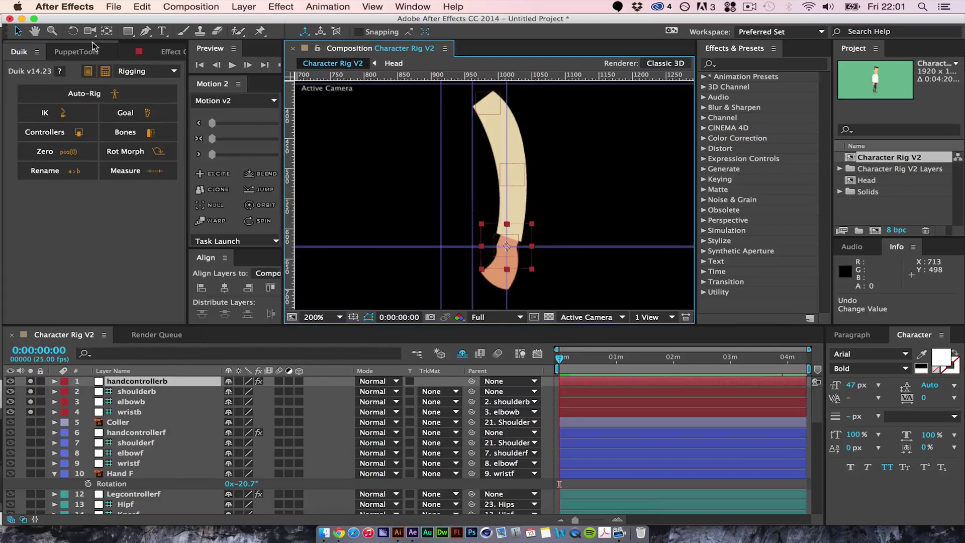
pyautogui.click(142, 52)
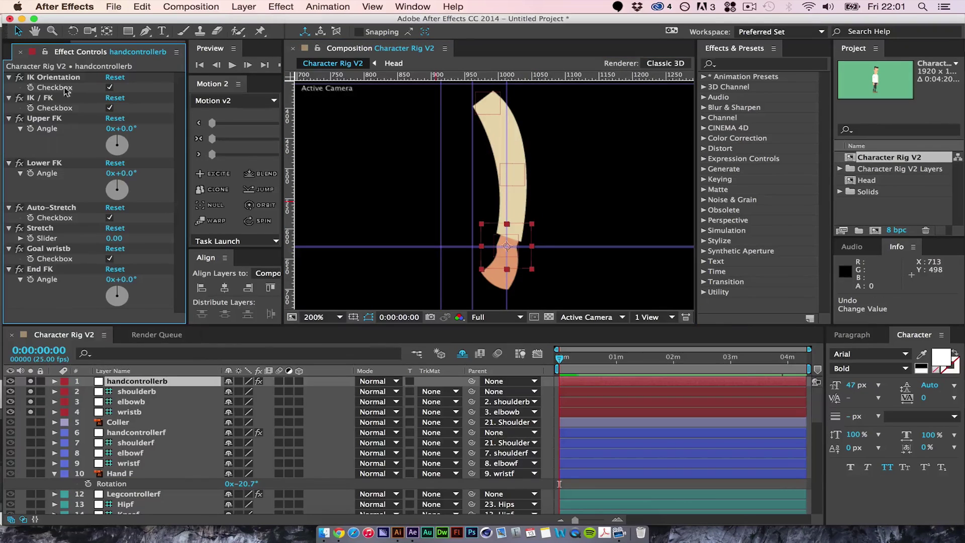
pyautogui.click(110, 89)
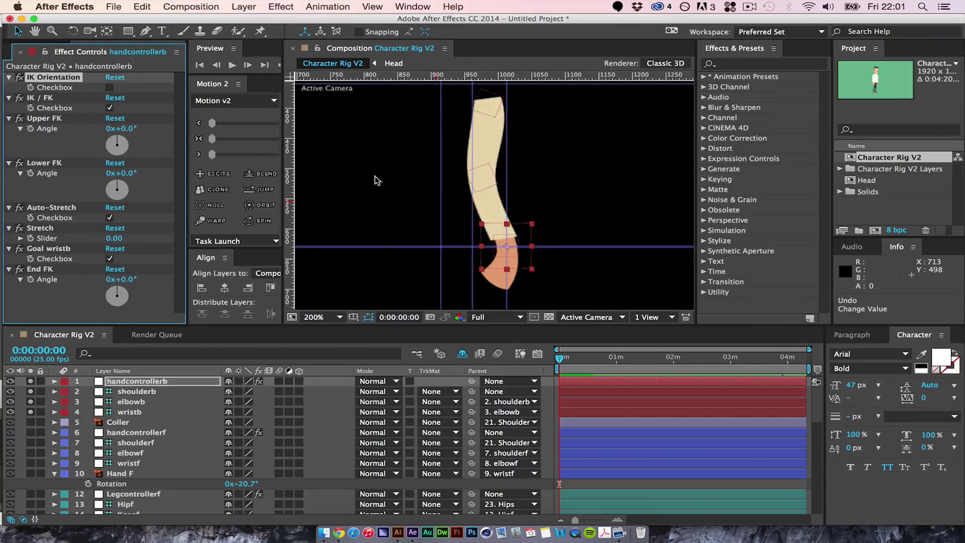
pyautogui.moveTo(526, 235); pyautogui.dragTo(546, 249)
pyautogui.press('super+z')
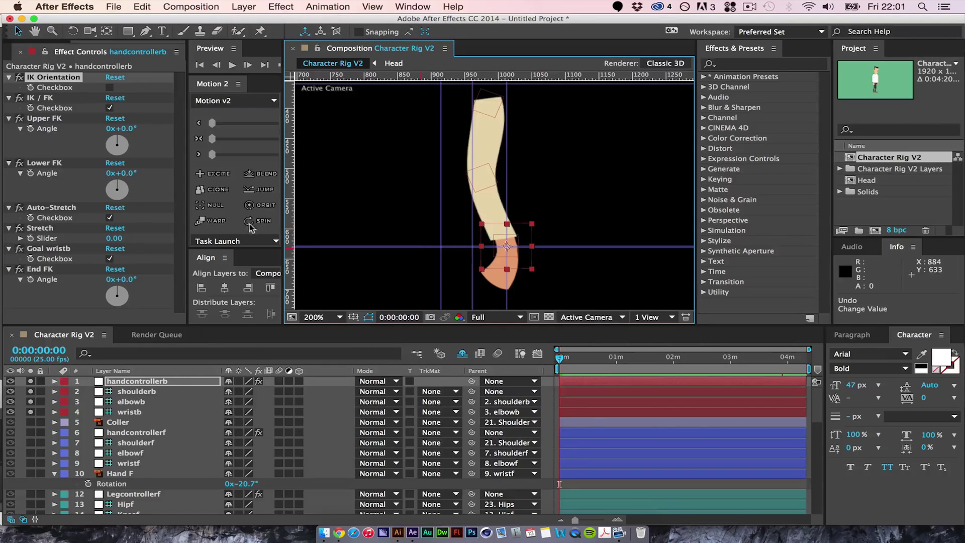
# Step: Move handcontrollerb and the three back arm bone layers directly above Arm B, and collapse Arm B's properties
pyautogui.keyDown('shift'); pyautogui.click(144, 410); pyautogui.keyUp('shift')
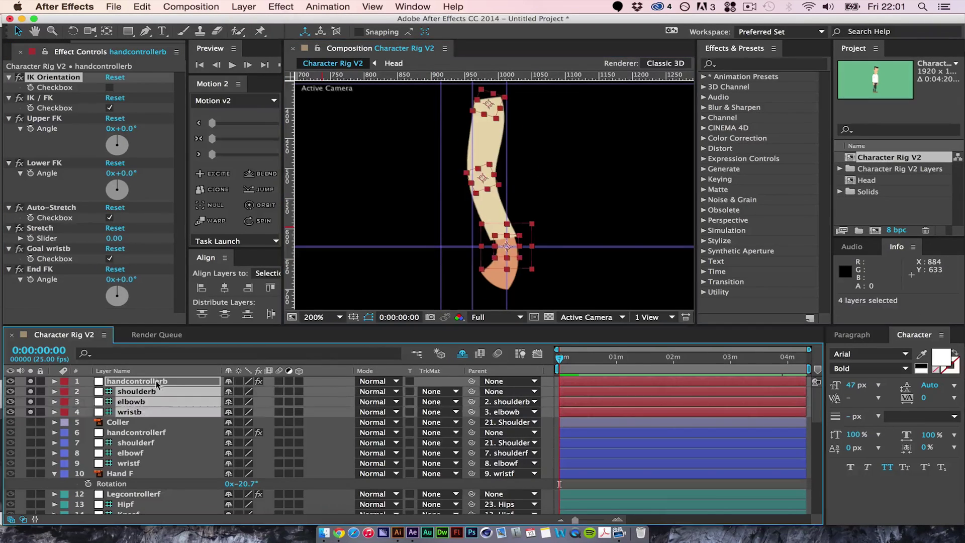
pyautogui.moveTo(144, 411)
pyautogui.mouseDown()
pyautogui.moveTo(161, 505)
pyautogui.moveTo(157, 378)
pyautogui.moveTo(155, 442)
pyautogui.moveTo(148, 393)
pyautogui.mouseUp()
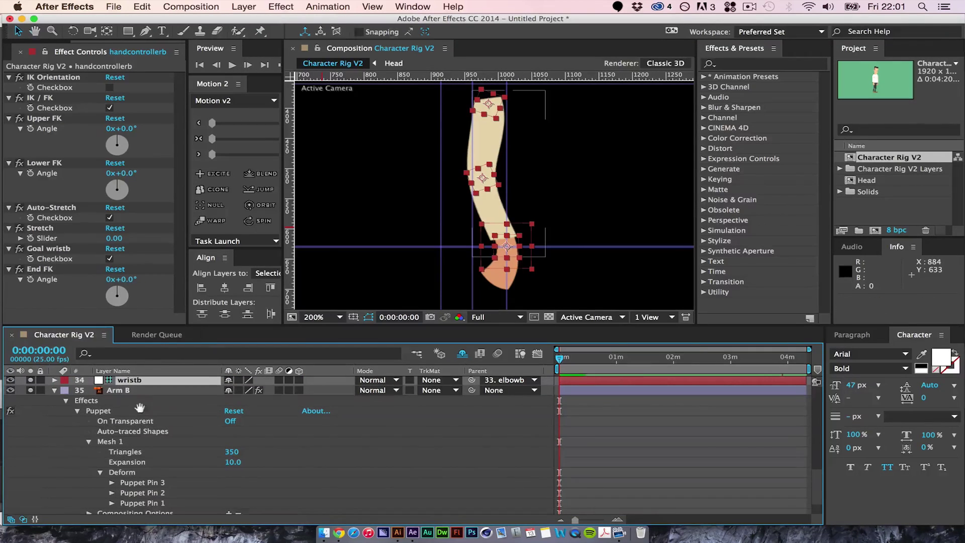
pyautogui.scroll(3, 140, 407)
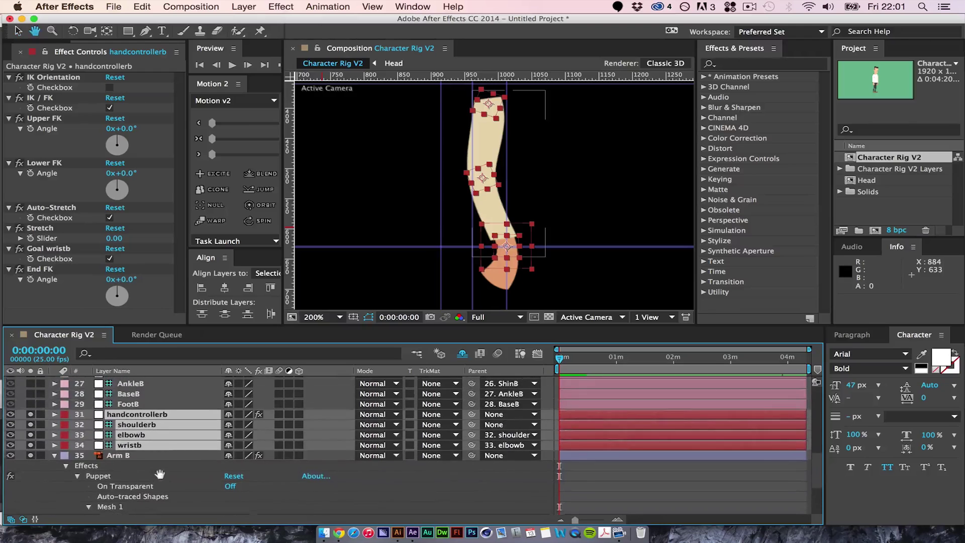
pyautogui.click(54, 459)
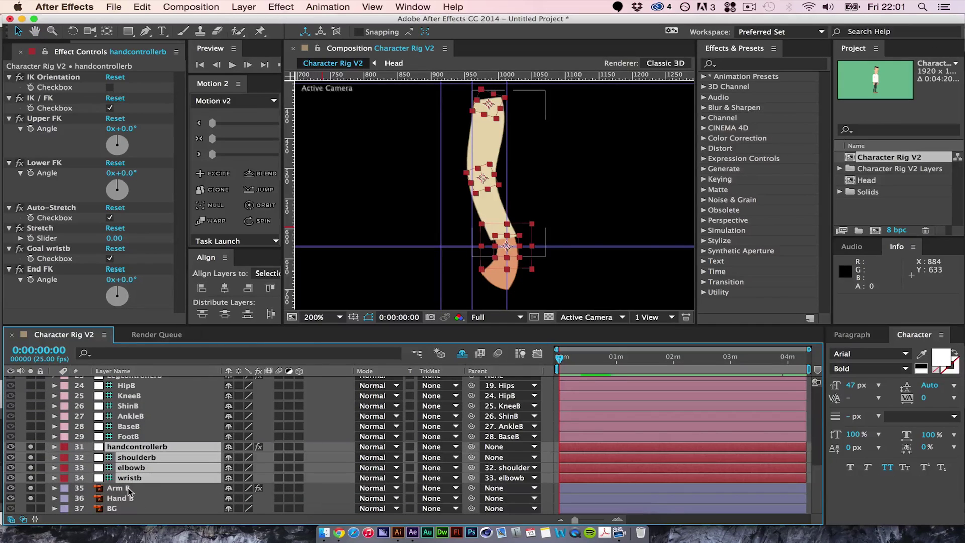
# Step: Set the label colour of handcontrollerb, the three bones, Arm B and Hand B to Green
pyautogui.click(130, 492)
pyautogui.click(139, 446)
pyautogui.keyDown('shift'); pyautogui.click(129, 500); pyautogui.keyUp('shift')
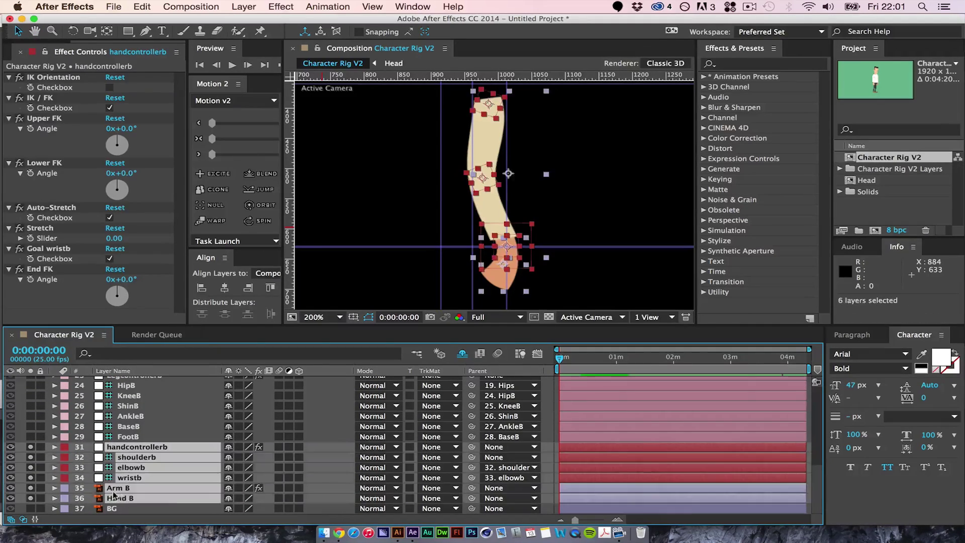
pyautogui.click(64, 487)
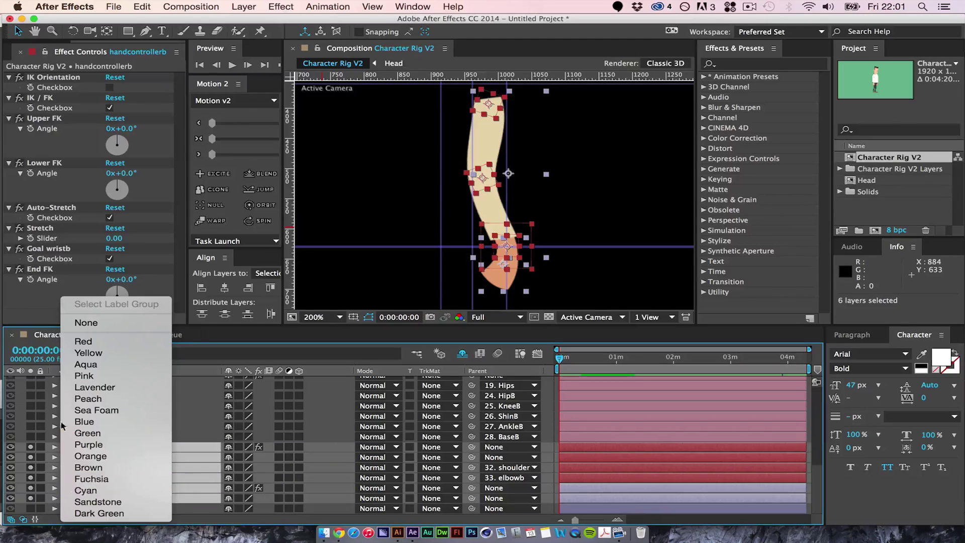
pyautogui.click(115, 436)
pyautogui.click(126, 437)
# Step: Unlock the guides and remove the extra horizontal guide at the wrist of Hand B
pyautogui.click(135, 499)
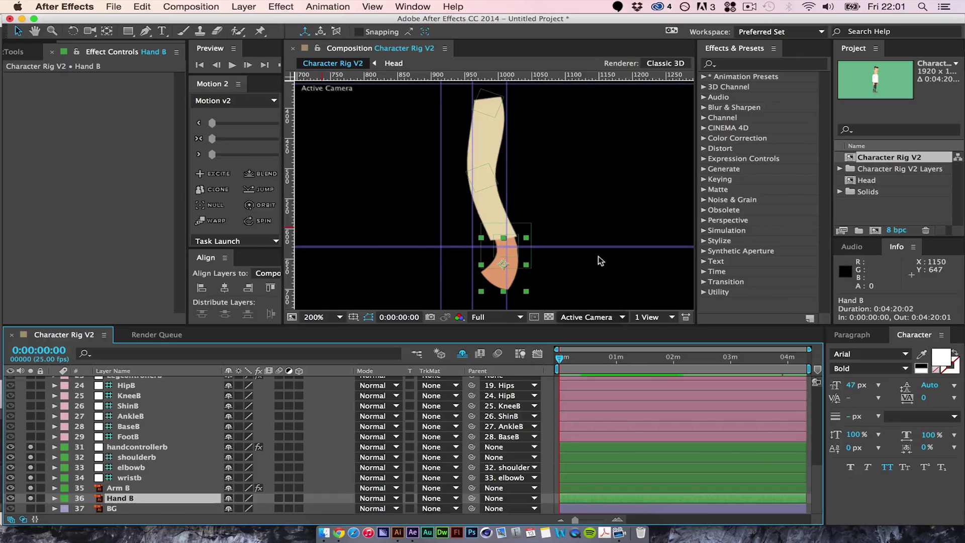
pyautogui.press('.')
pyautogui.press('.')
pyautogui.press('space')
pyautogui.moveTo(678, 271); pyautogui.dragTo(551, 81)
pyautogui.click(373, 7)
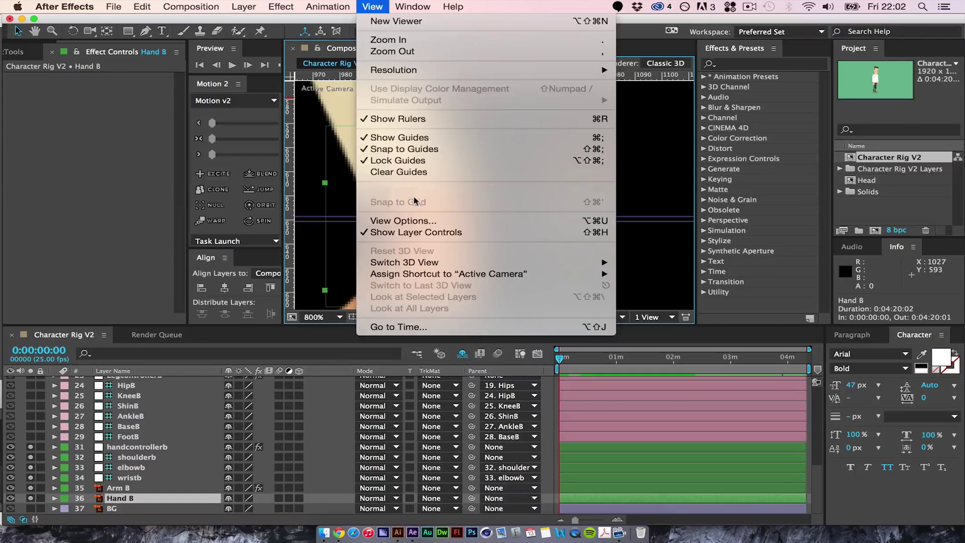
pyautogui.click(593, 157)
pyautogui.moveTo(600, 222); pyautogui.dragTo(573, 70)
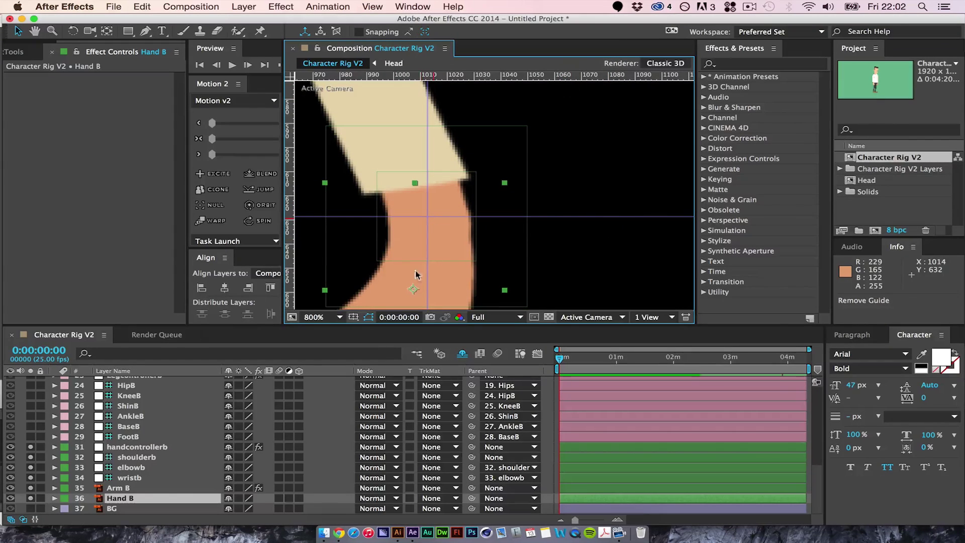
# Step: Move Hand B's anchor point to the guide intersection at the wrist and parent Hand B to wristb
pyautogui.click(122, 498)
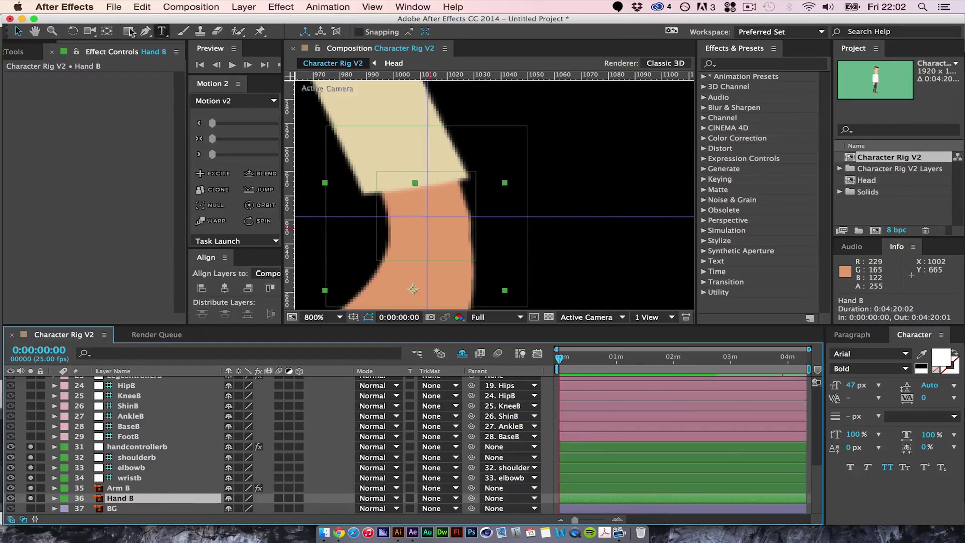
pyautogui.click(106, 31)
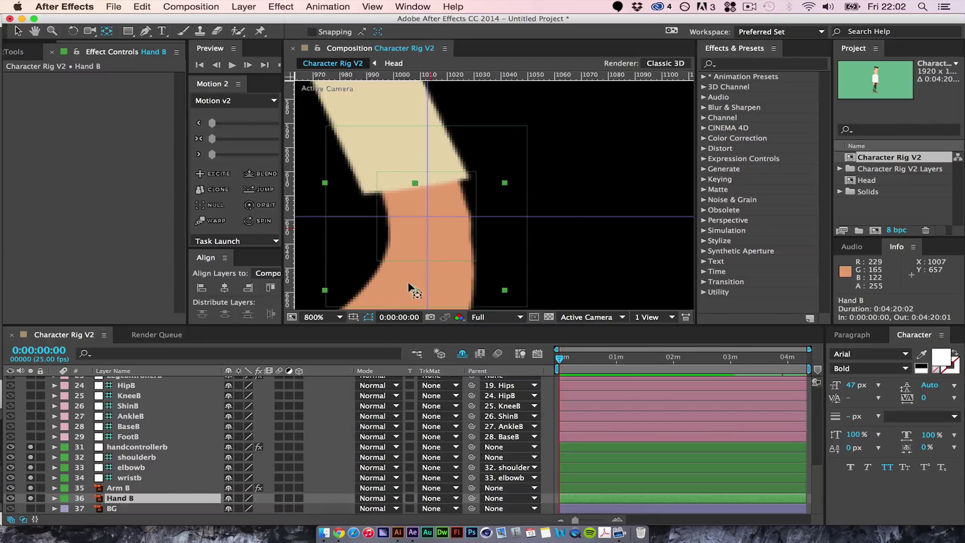
pyautogui.moveTo(409, 288); pyautogui.dragTo(427, 217)
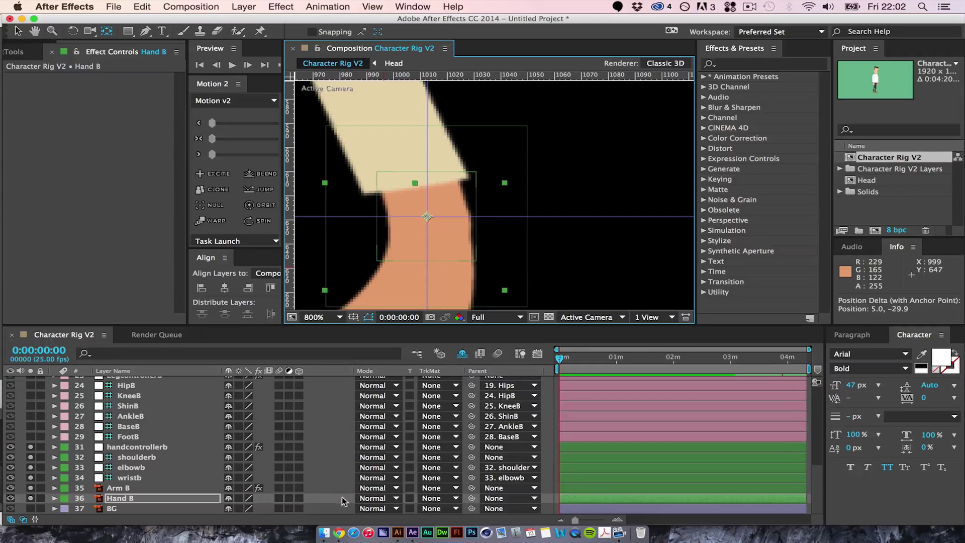
pyautogui.moveTo(471, 498); pyautogui.dragTo(145, 477)
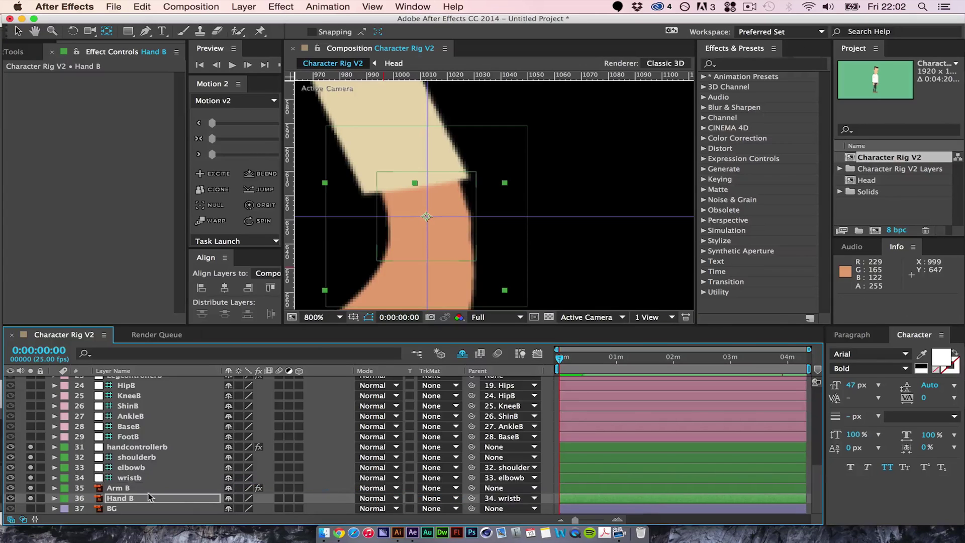
# Step: Lock the Arm B layer and mark it as shy
pyautogui.click(116, 489)
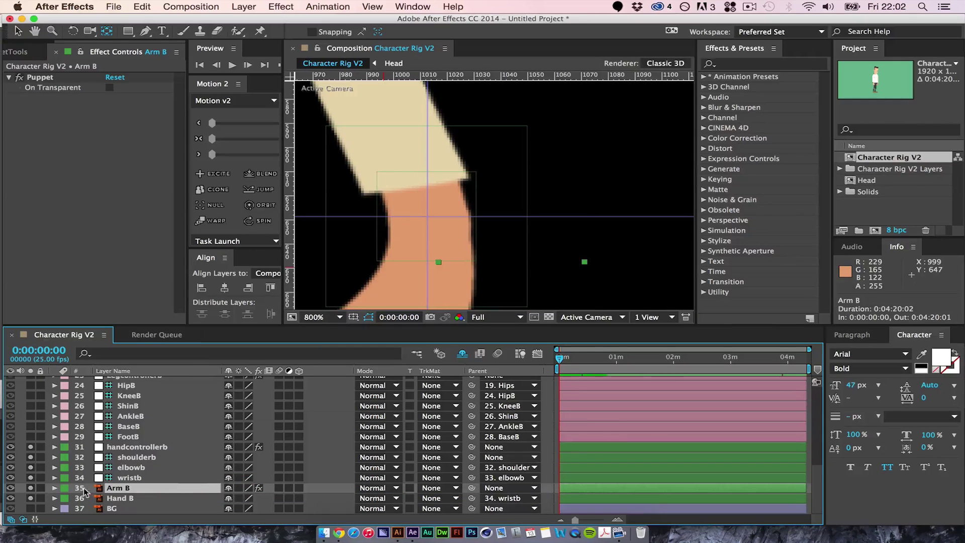
pyautogui.click(42, 488)
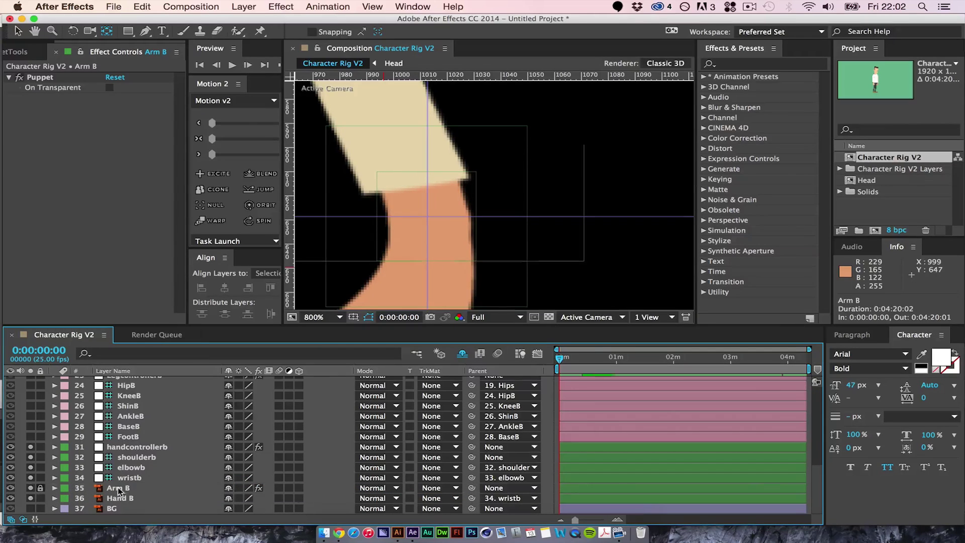
pyautogui.click(229, 488)
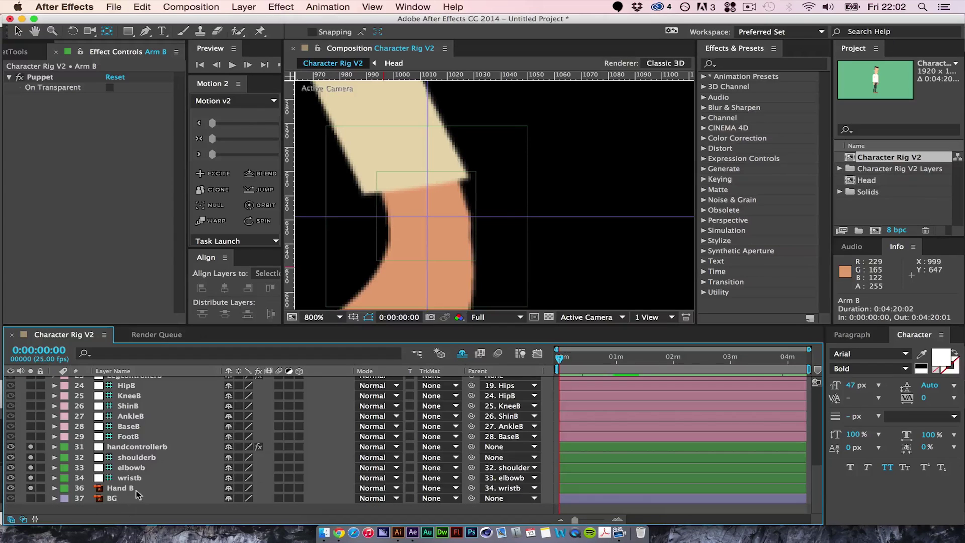
# Step: Turn off solo for handcontrollerb, the three back arm bones and Hand B, and show the hidden shy layers
pyautogui.click(150, 447)
pyautogui.scroll(1, 153, 443)
pyautogui.press(',')
pyautogui.press(',')
pyautogui.press(',')
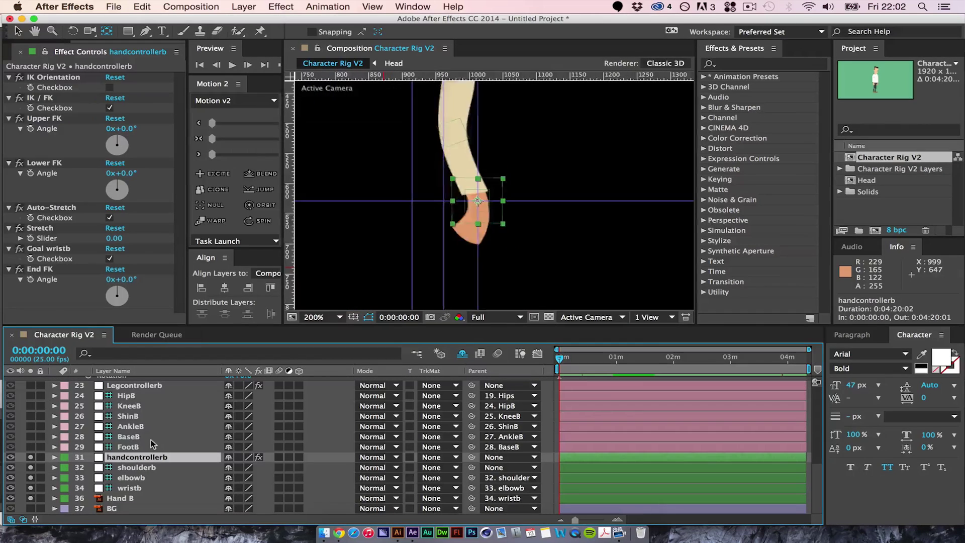
pyautogui.click(19, 32)
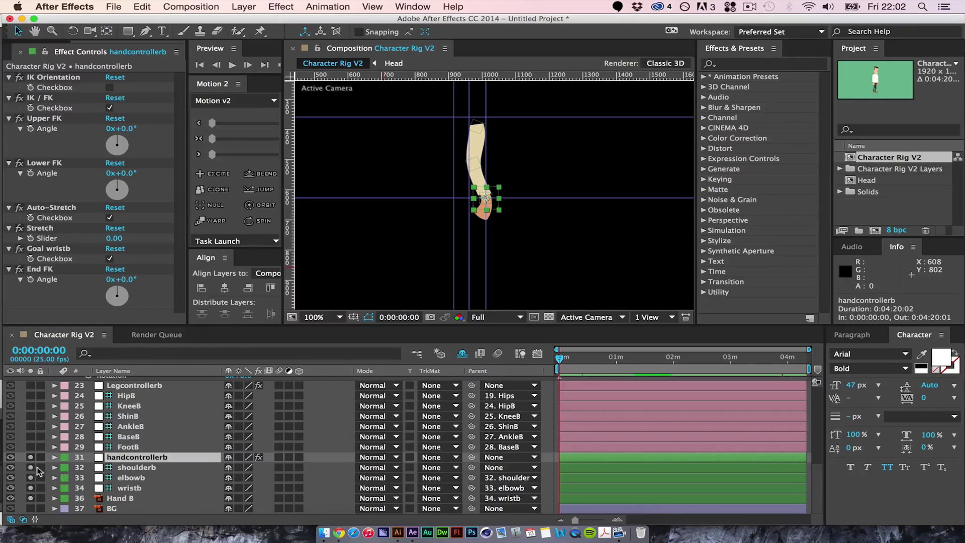
pyautogui.moveTo(31, 467); pyautogui.dragTo(31, 508)
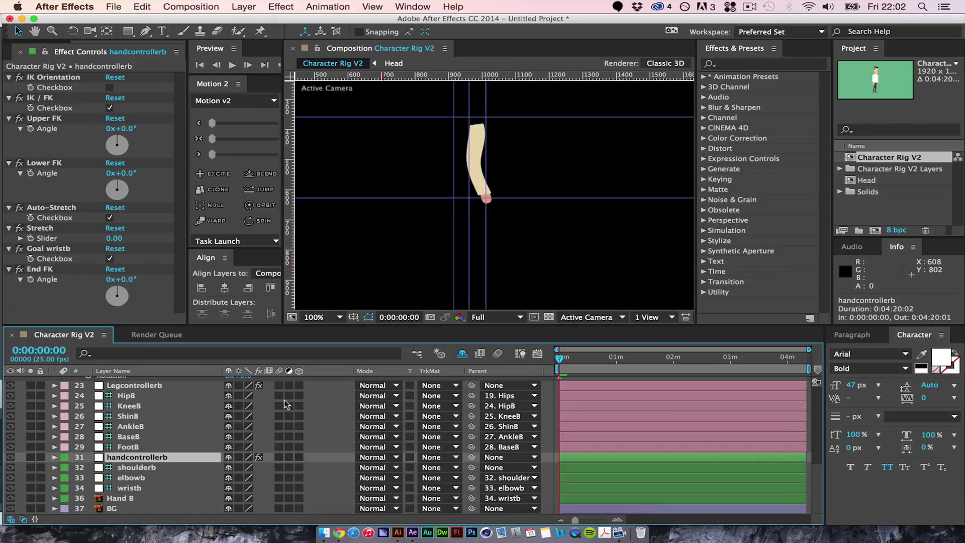
pyautogui.click(462, 353)
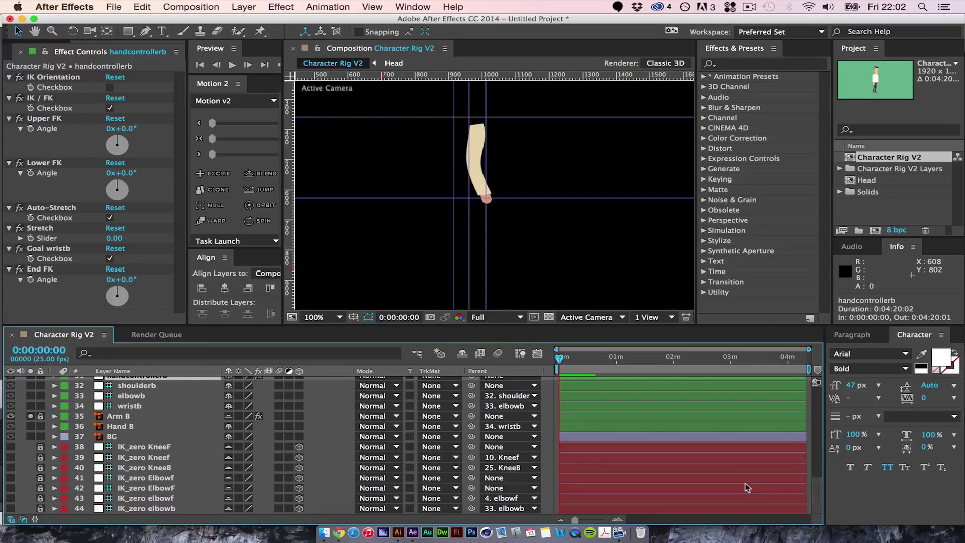
# Step: Turn off solo for the Arm B layer so the whole character is shown
pyautogui.click(31, 416)
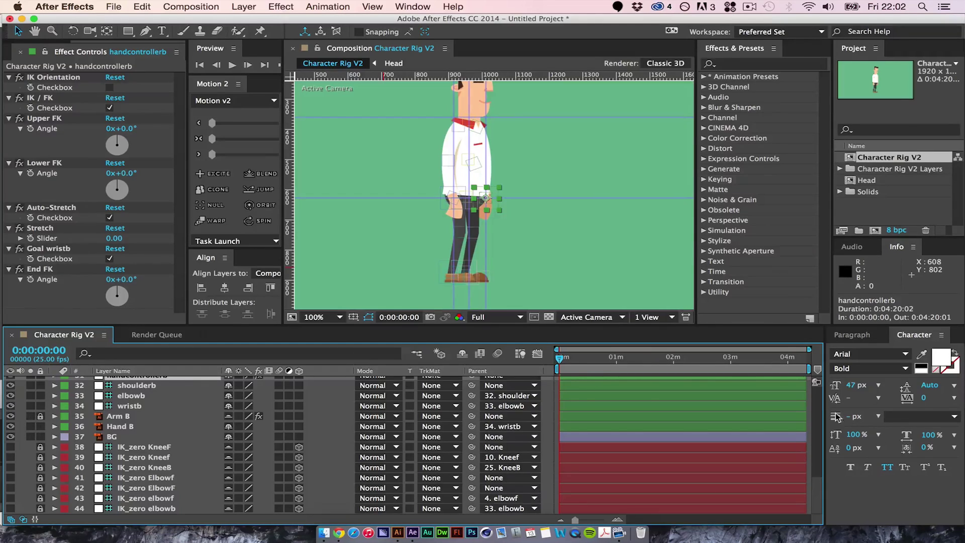
pyautogui.scroll(6, 820, 501)
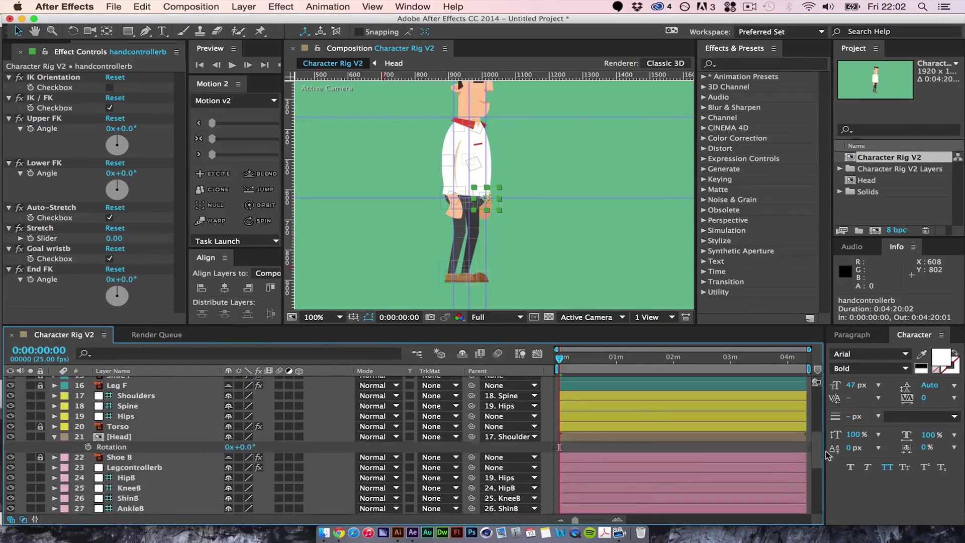
pyautogui.scroll(-3, 827, 495)
pyautogui.scroll(-1, 826, 493)
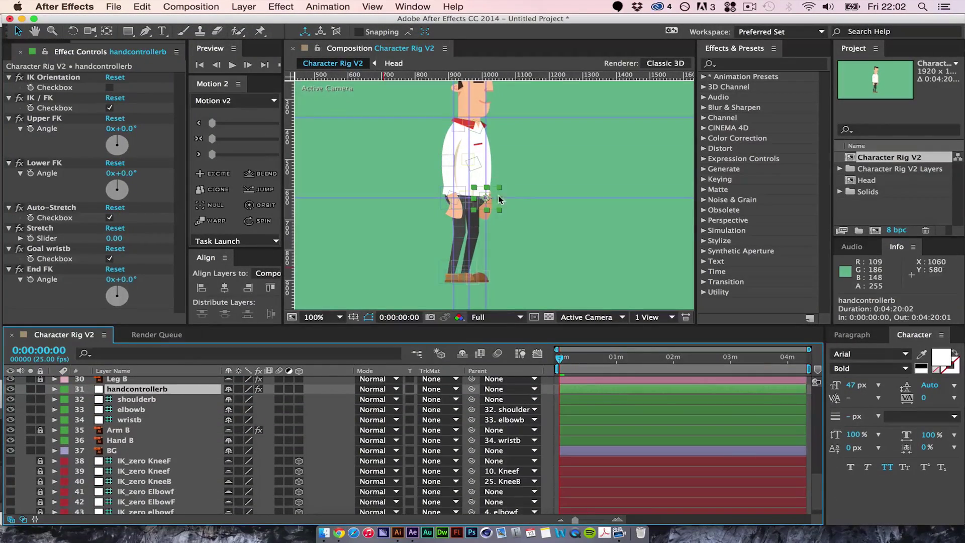
# Step: Test the back arm by moving handcontrollerb up and forward, away from the body, and hide the shy layers
pyautogui.moveTo(494, 191); pyautogui.dragTo(552, 155)
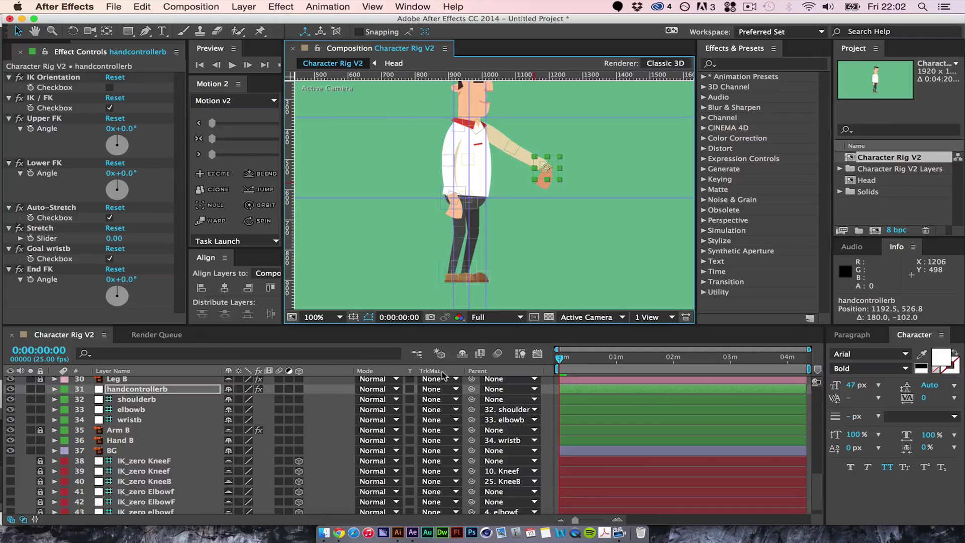
pyautogui.click(462, 353)
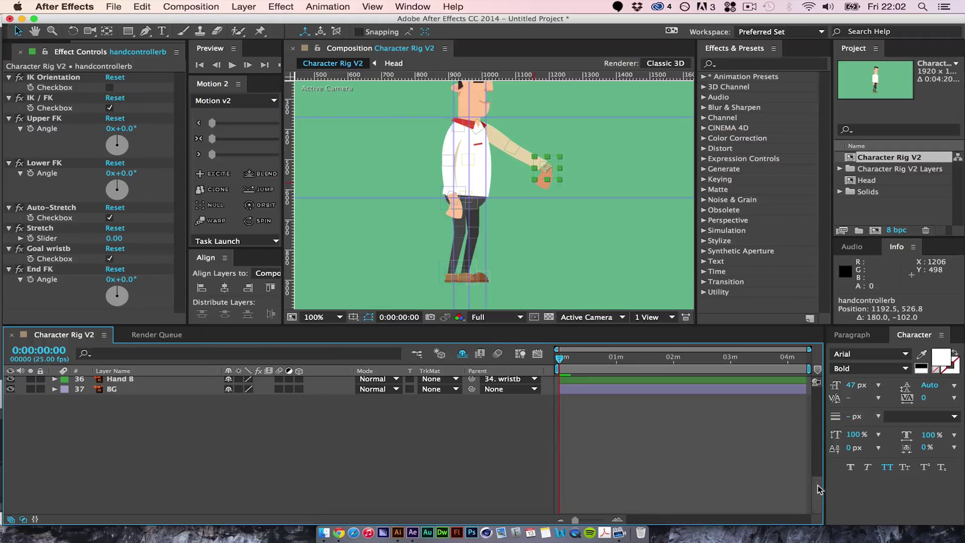
# Step: Try placing Hand B above handcontrollerb in the layer order and rotating it to -31°
pyautogui.moveTo(818, 489); pyautogui.dragTo(817, 460)
pyautogui.click(124, 457)
pyautogui.moveTo(125, 459); pyautogui.dragTo(127, 458)
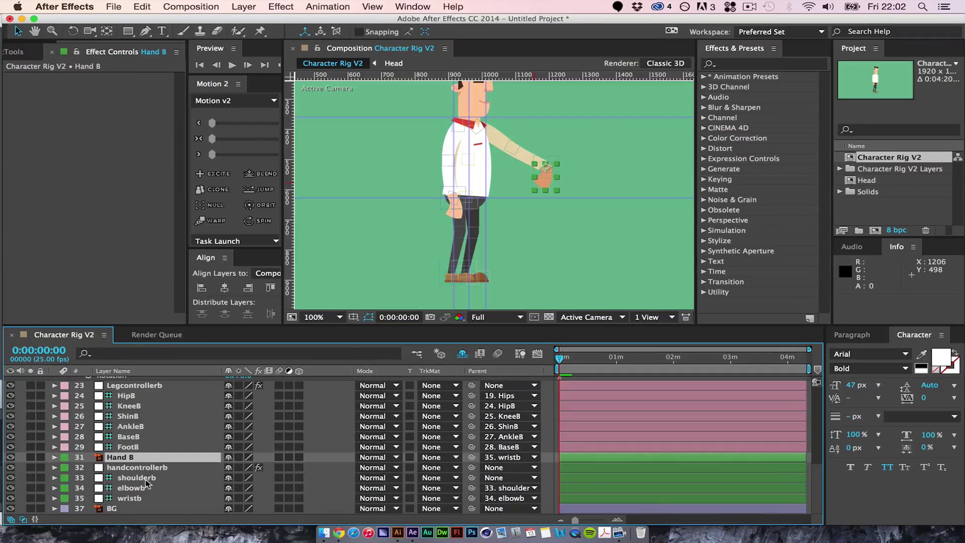
pyautogui.press('r')
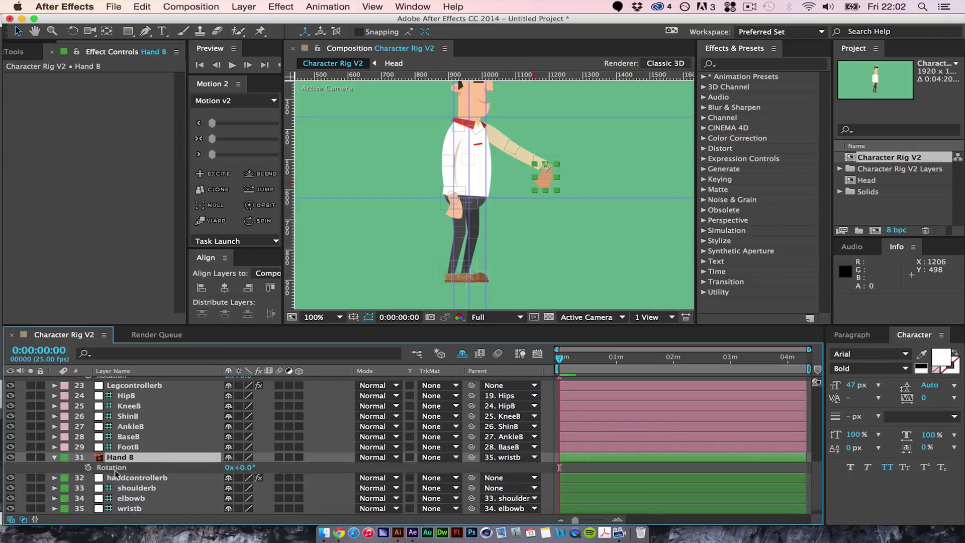
pyautogui.moveTo(246, 466); pyautogui.dragTo(218, 468)
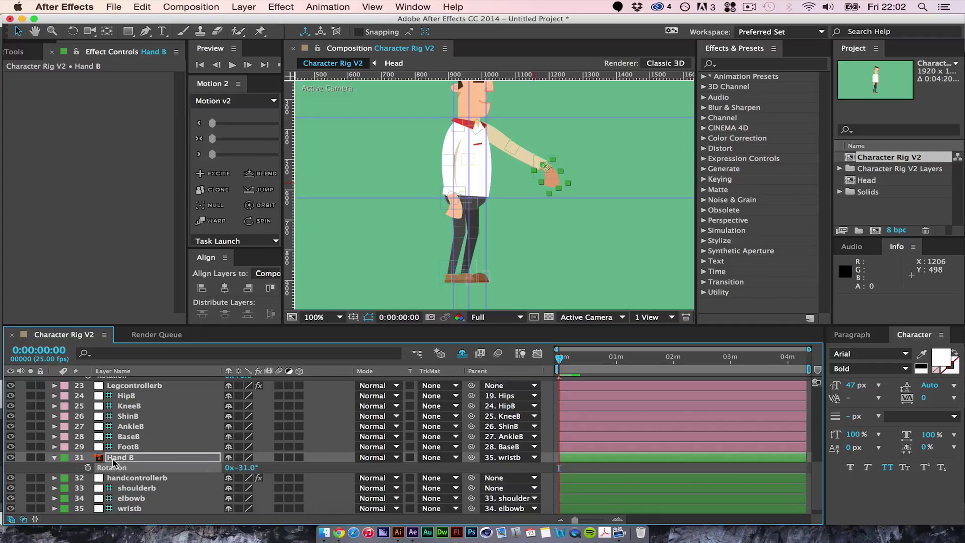
pyautogui.click(314, 475)
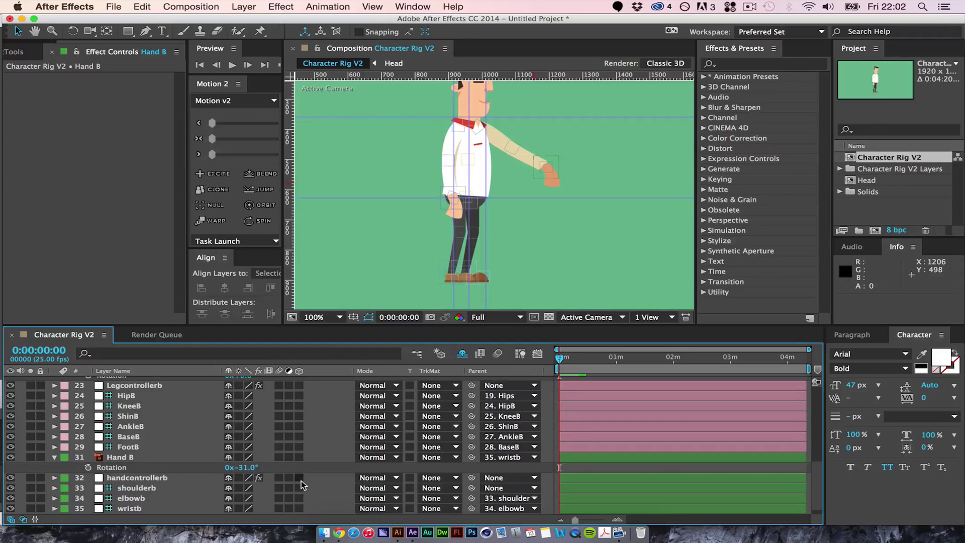
# Step: Undo the Hand B rotation and reordering, the shy layer hiding and the handcontrollerb move, and deselect all layers
pyautogui.press('super+z')
pyautogui.press('super+z')
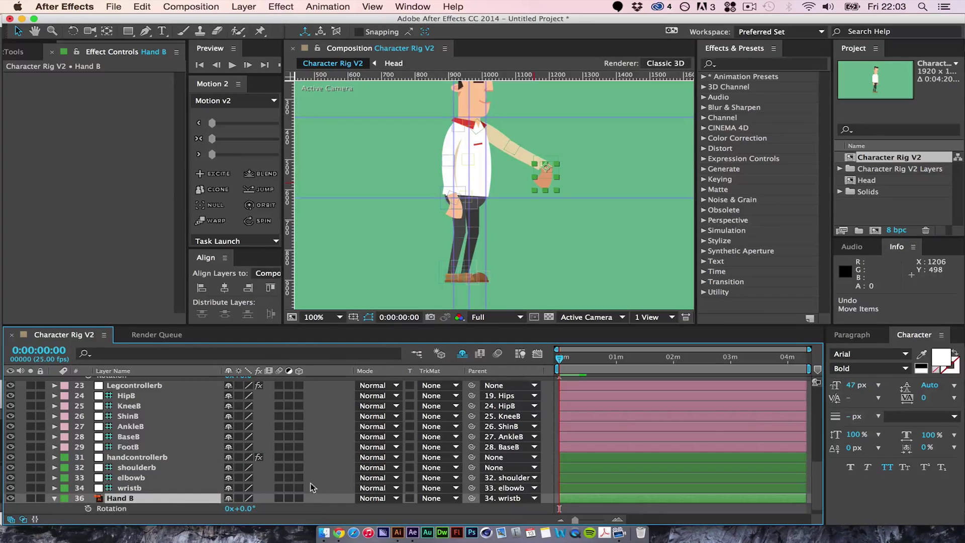
pyautogui.press('super+z')
pyautogui.press('super+z')
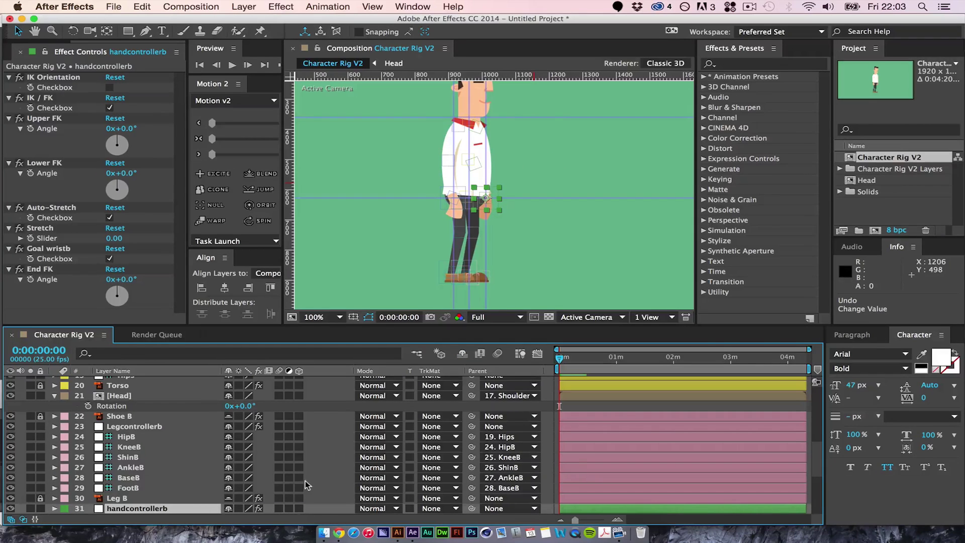
pyautogui.click(317, 477)
# Step: Parent the shoulderb bone to the Shoulders layer
pyautogui.scroll(-5, 767, 476)
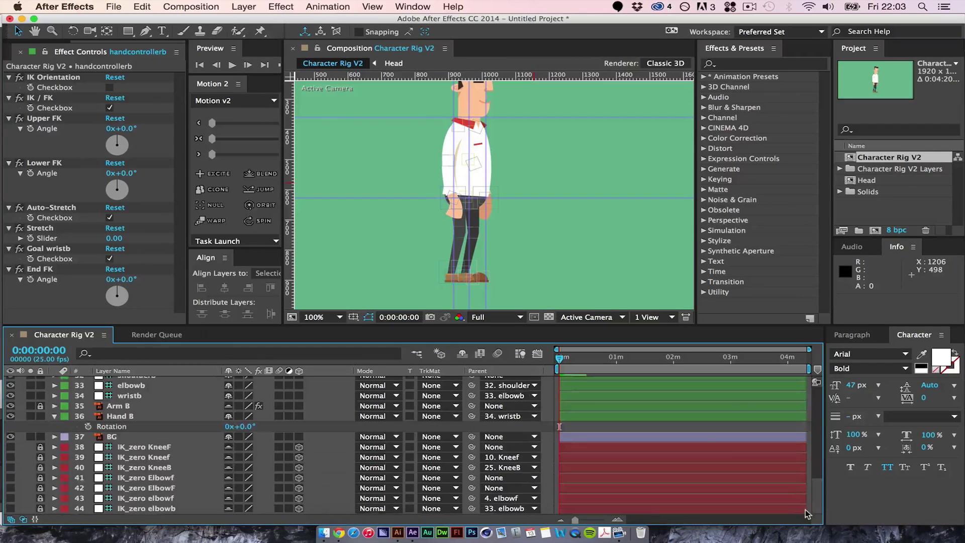
pyautogui.scroll(6, 823, 483)
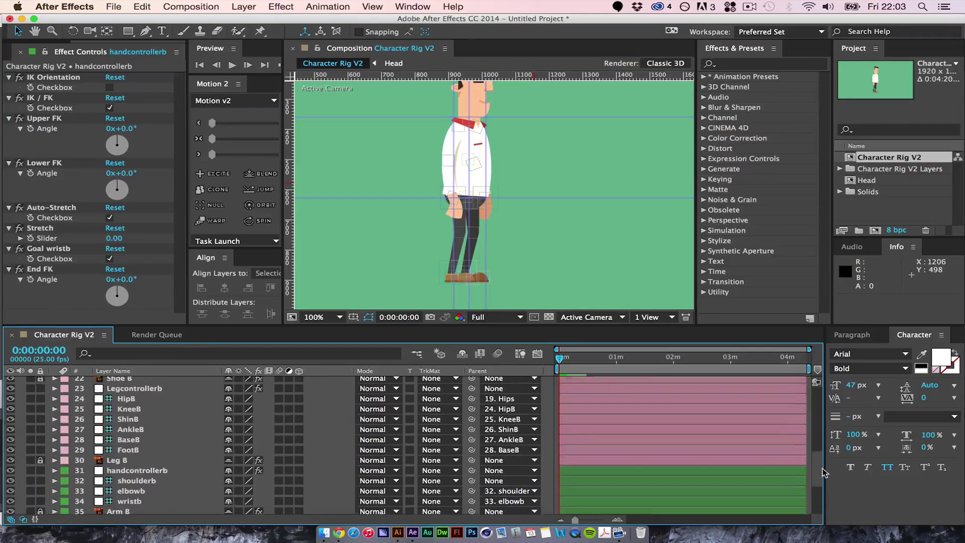
pyautogui.scroll(-1, 823, 483)
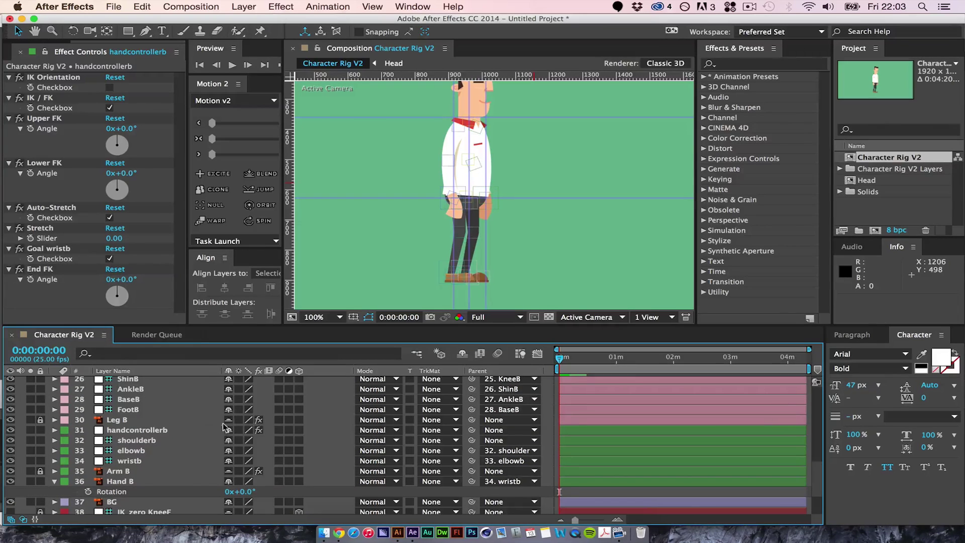
pyautogui.click(154, 441)
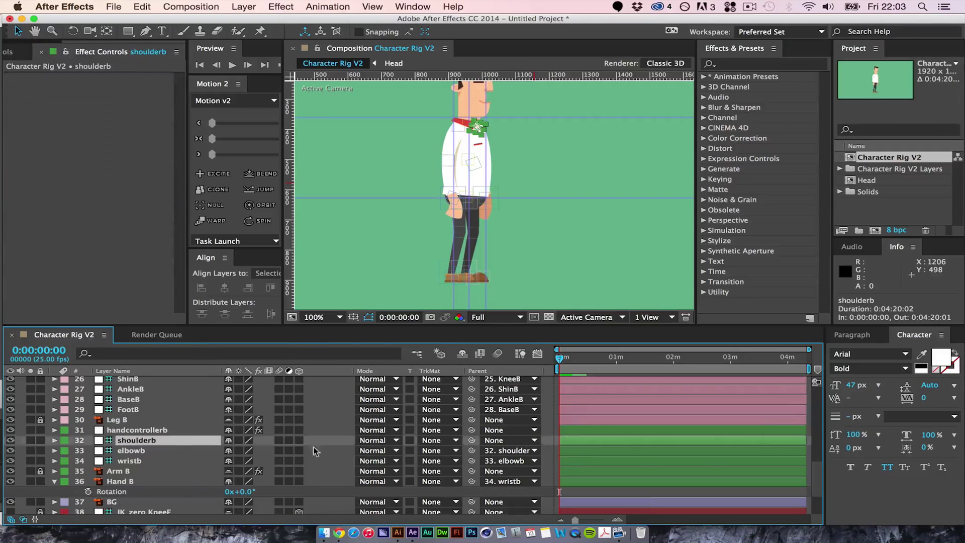
pyautogui.click(505, 440)
pyautogui.moveTo(533, 519)
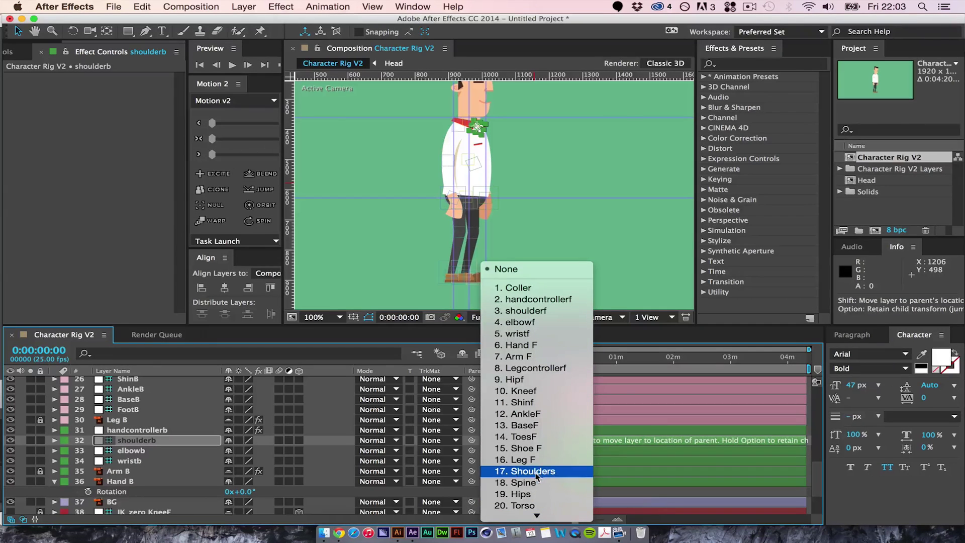
pyautogui.click(537, 477)
# Step: Select the Shoulders layer and hide the rulers and guides in the composition view
pyautogui.moveTo(819, 481); pyautogui.dragTo(816, 441)
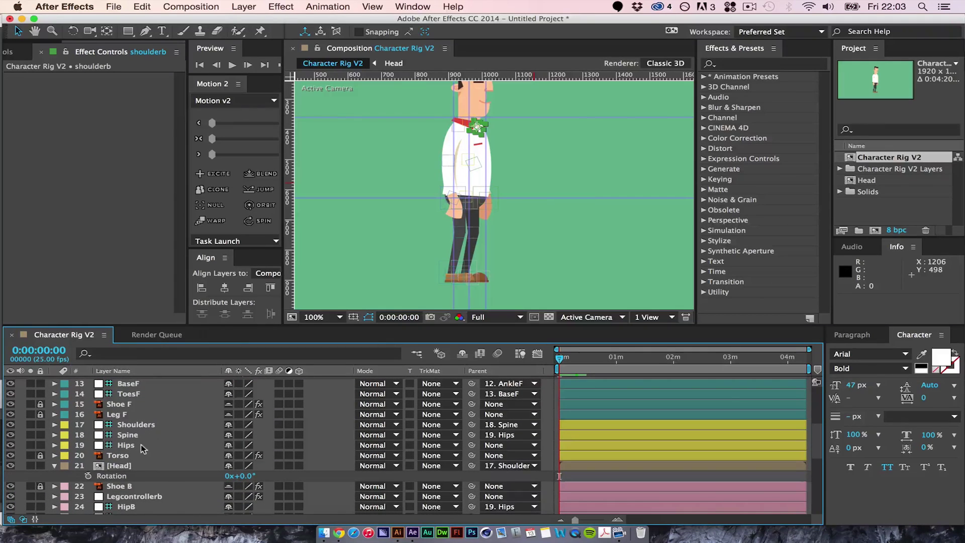
pyautogui.click(141, 426)
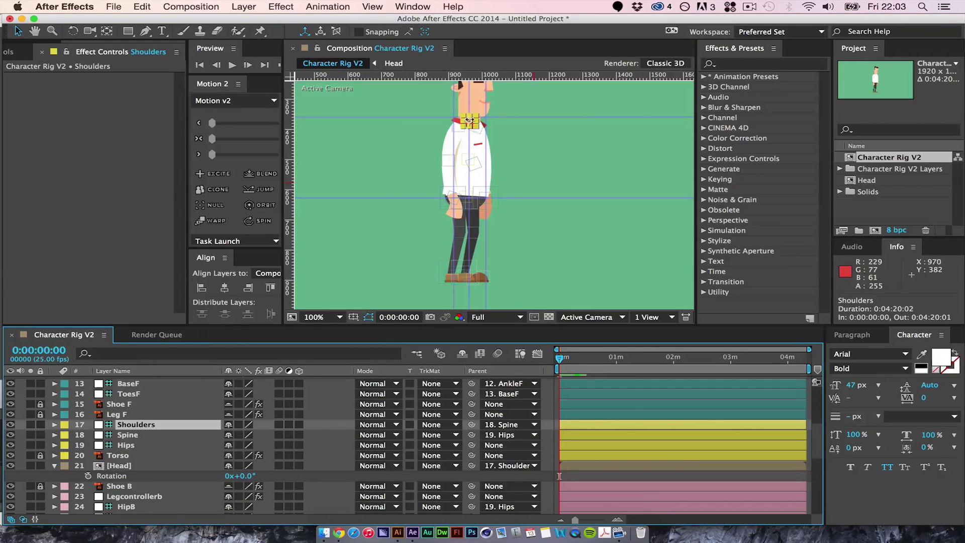
pyautogui.scroll(1, 320, 94)
pyautogui.press('space')
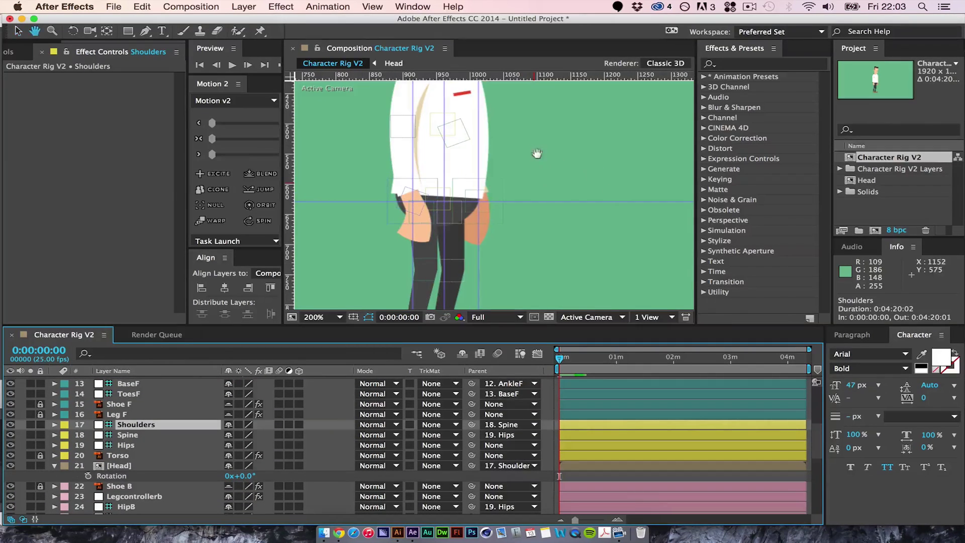
pyautogui.moveTo(534, 141); pyautogui.dragTo(548, 216)
pyautogui.click(373, 7)
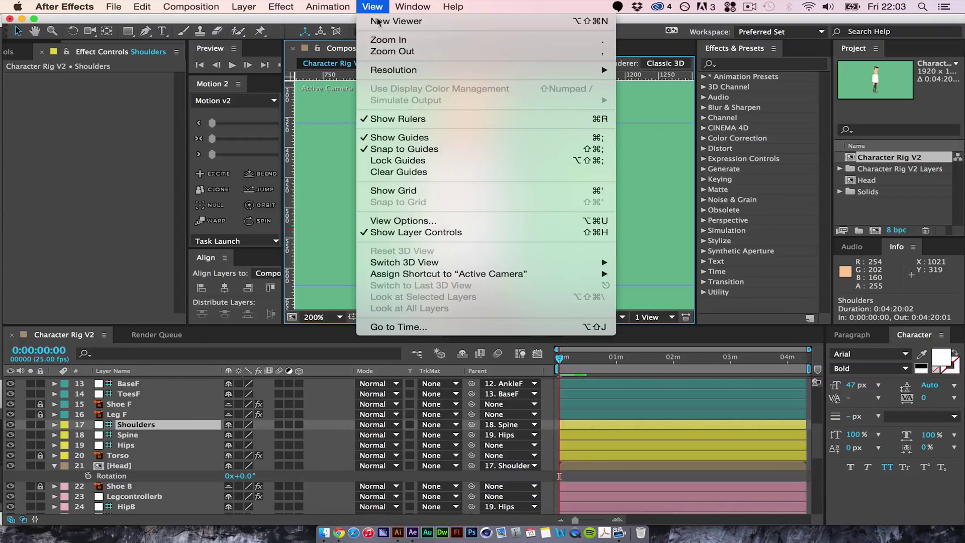
pyautogui.click(404, 120)
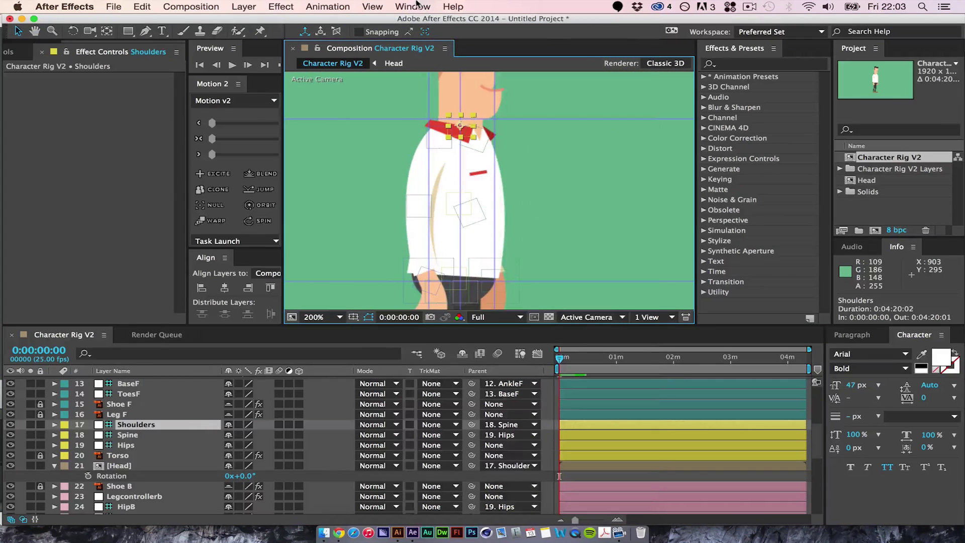
pyautogui.click(376, 7)
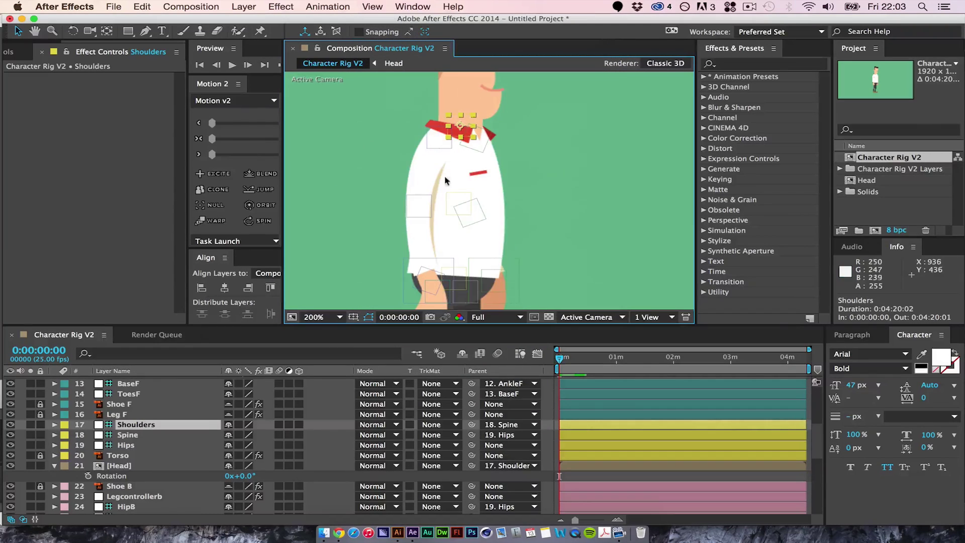
# Step: Reveal the Shoulders layer's position, try shifting its X value to 10.5, and undo the shift
pyautogui.press(',')
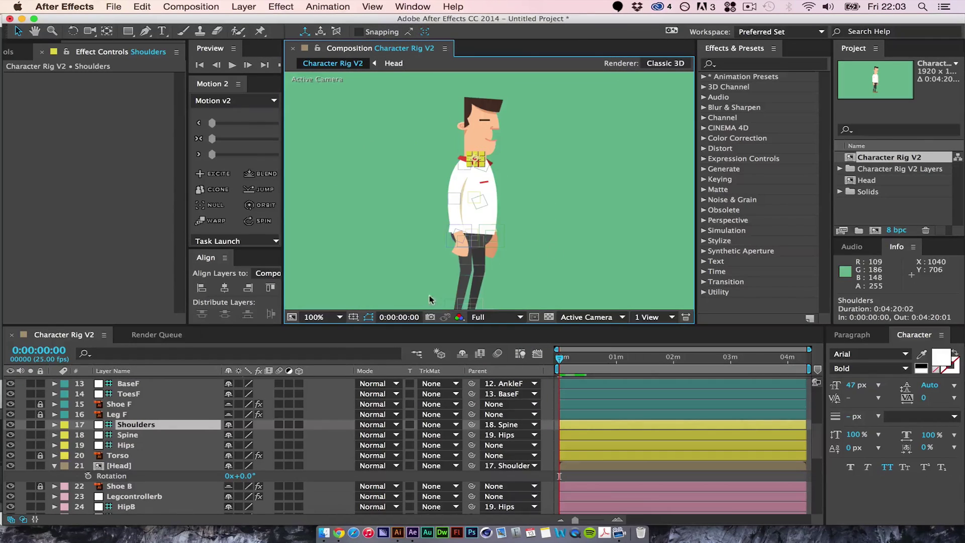
pyautogui.press('p')
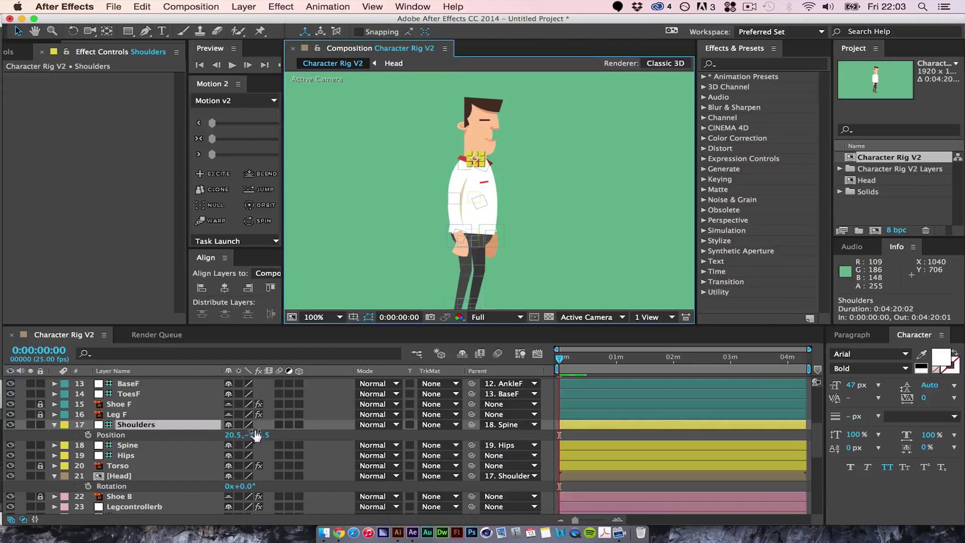
pyautogui.moveTo(251, 435)
pyautogui.mouseDown()
pyautogui.moveTo(307, 424)
pyautogui.moveTo(258, 436)
pyautogui.mouseUp()
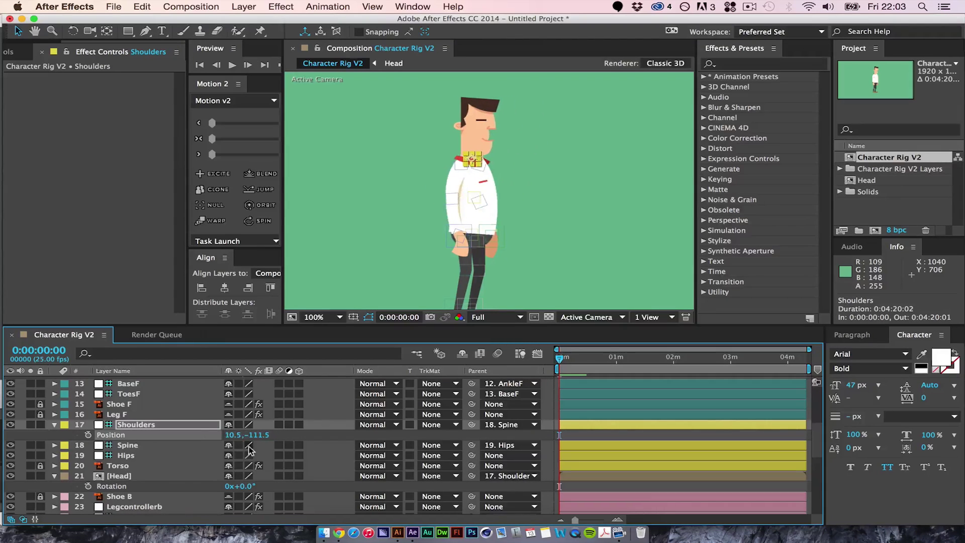
pyautogui.hotkey('shift', 'Right')
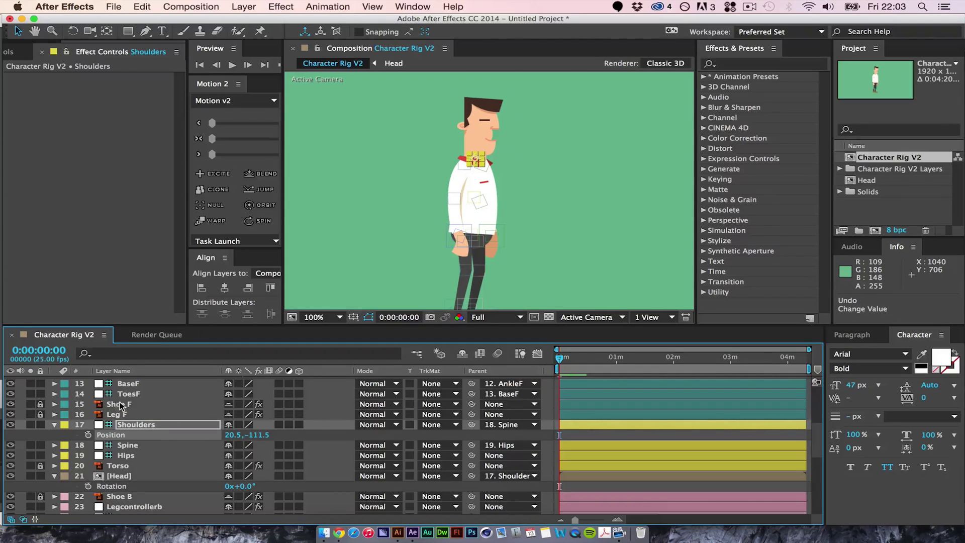
# Step: Test the body rig by moving the Hips bone and the Spine bone, and undo the Spine move
pyautogui.click(125, 456)
pyautogui.moveTo(472, 249); pyautogui.dragTo(481, 176)
pyautogui.press('space')
pyautogui.click(141, 448)
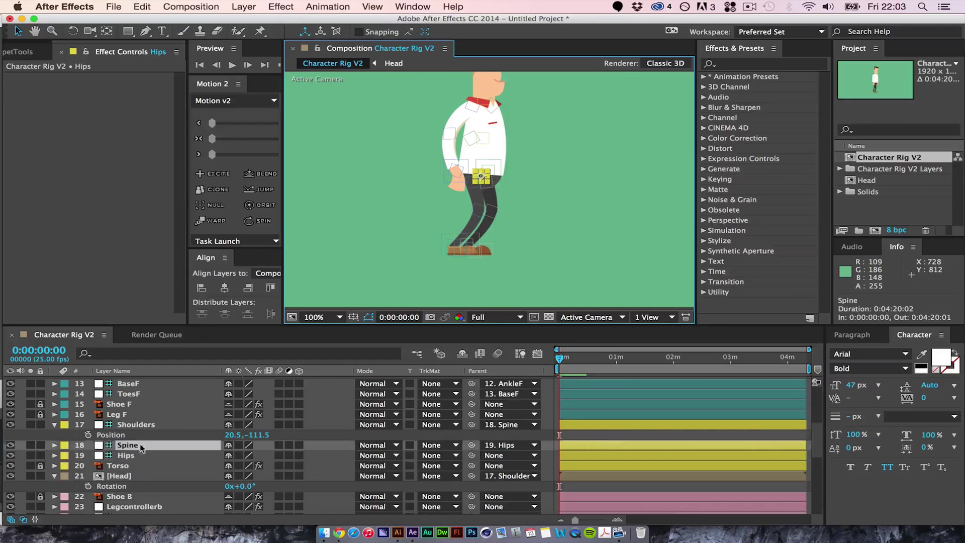
pyautogui.moveTo(480, 137); pyautogui.dragTo(433, 153)
pyautogui.press('super+z')
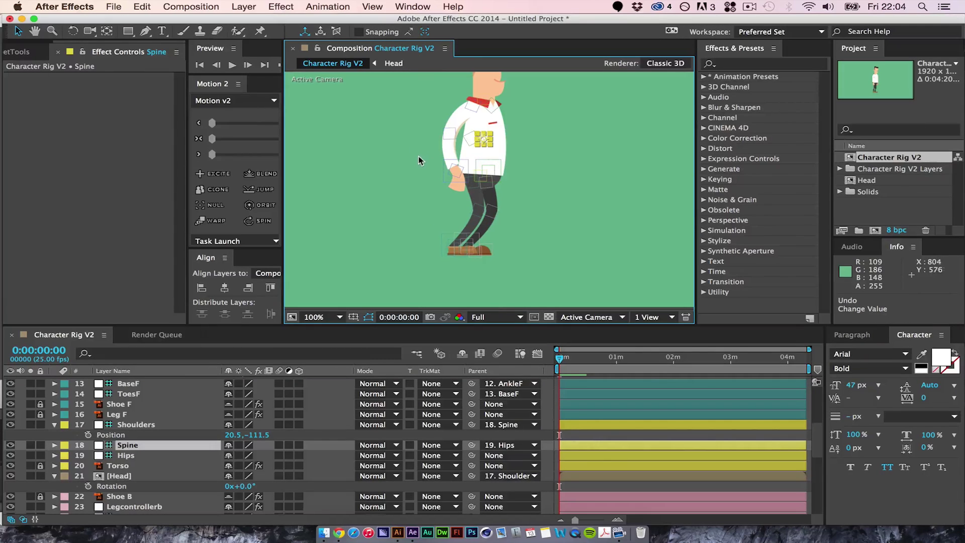
# Step: Try moving the Hips bone around to check the legs and arms, and undo back to the upright pose
pyautogui.click(191, 455)
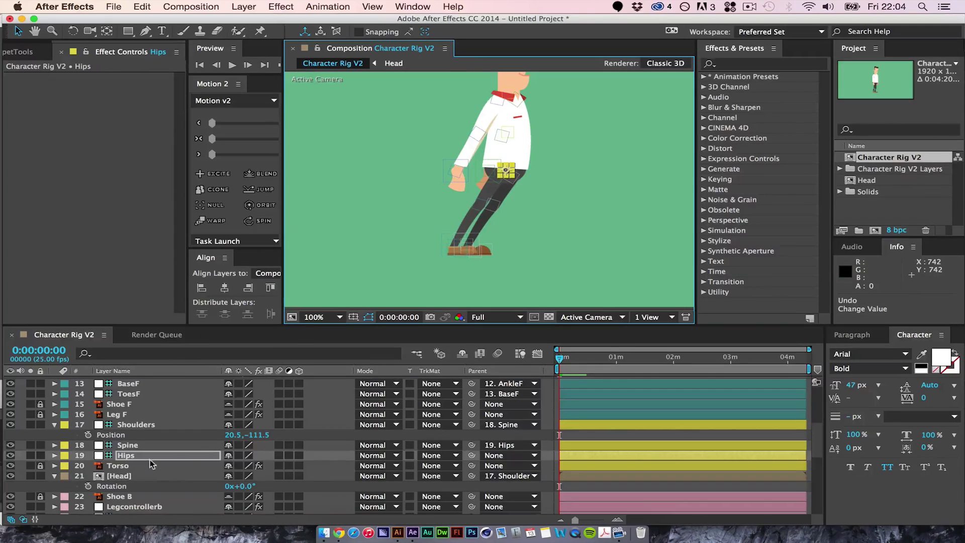
pyautogui.moveTo(473, 172)
pyautogui.mouseDown()
pyautogui.moveTo(492, 170)
pyautogui.moveTo(457, 177)
pyautogui.mouseUp()
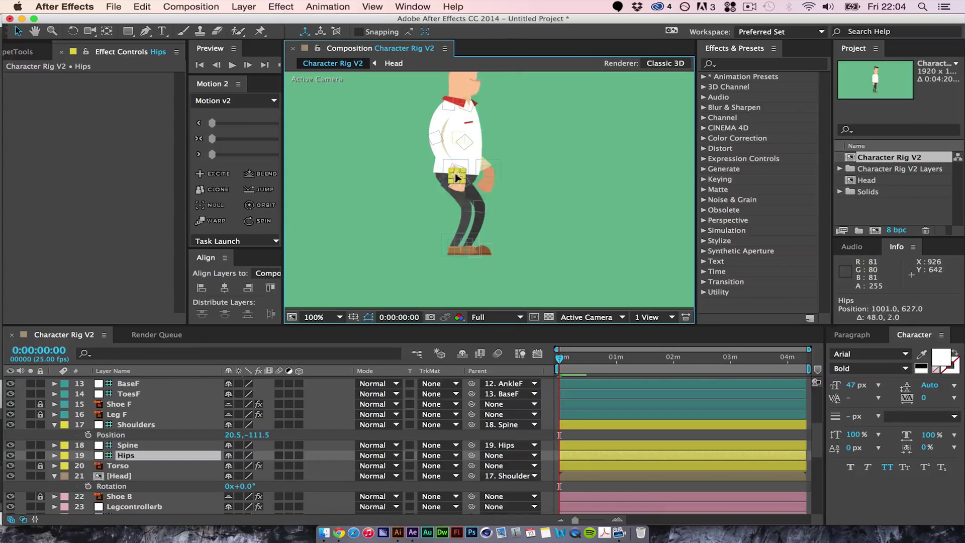
pyautogui.press('super+z')
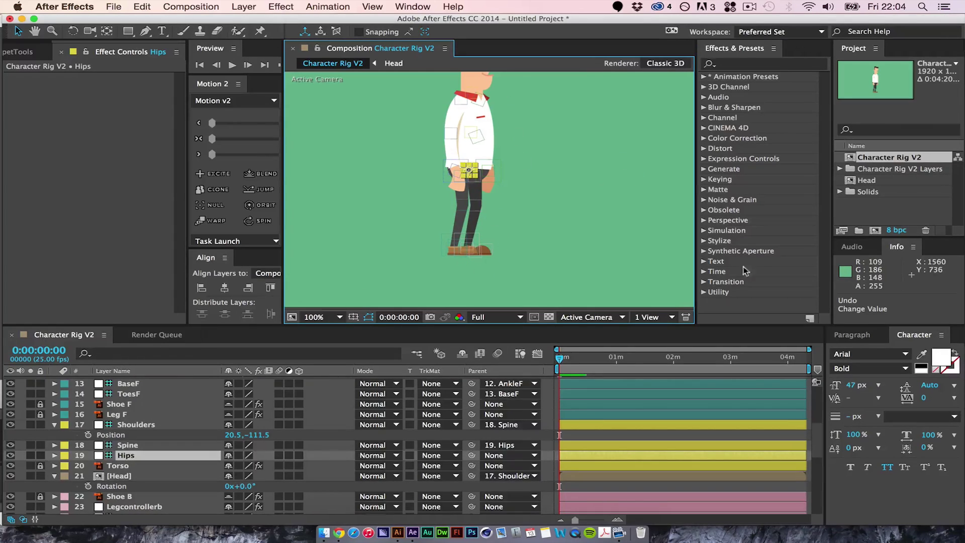
pyautogui.scroll(6, 823, 396)
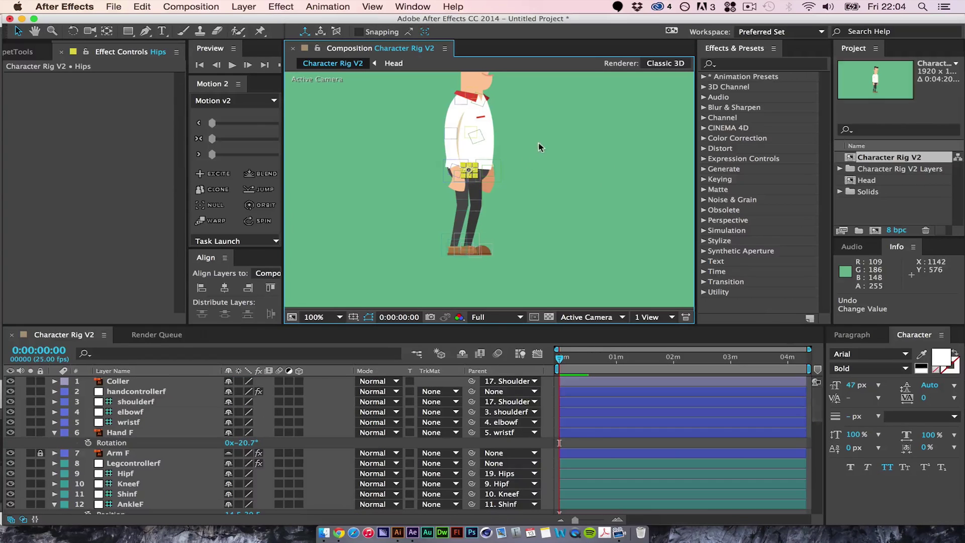
pyautogui.press('space')
pyautogui.moveTo(539, 147); pyautogui.dragTo(549, 179)
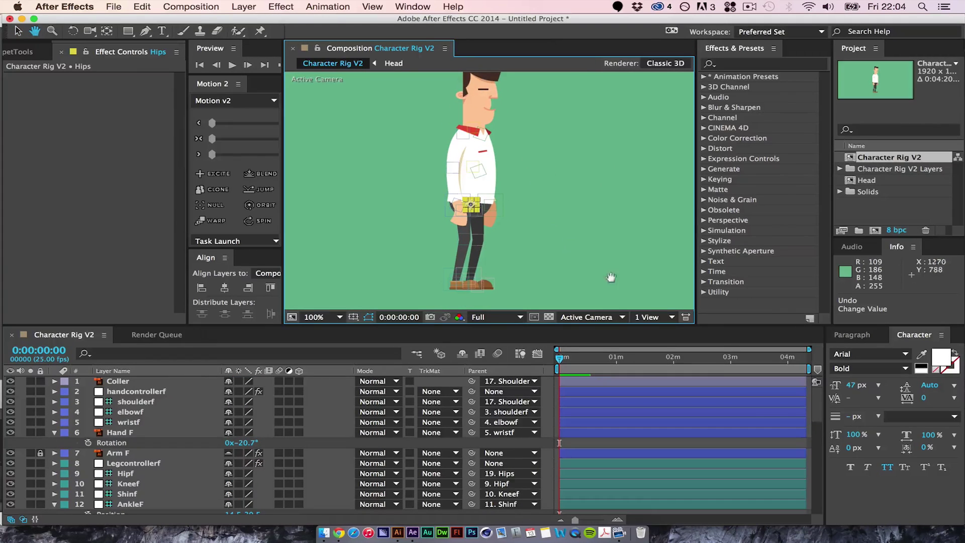
pyautogui.scroll(-7, 816, 452)
pyautogui.scroll(-3, 816, 474)
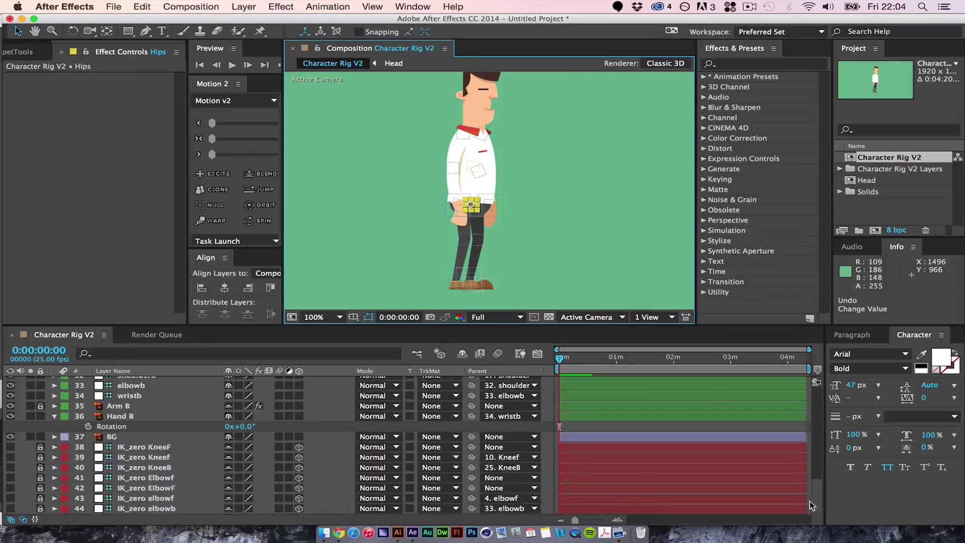
pyautogui.scroll(10, 134, 466)
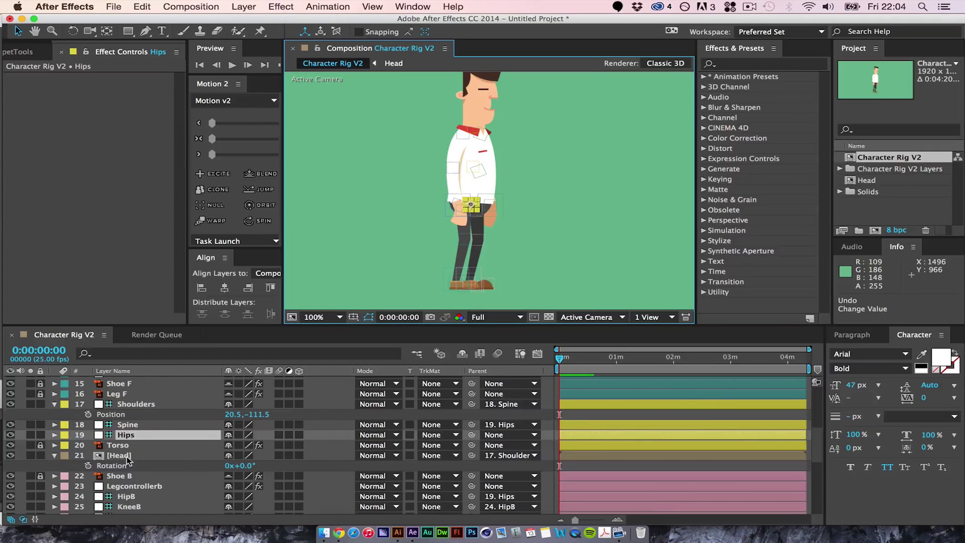
# Step: Open the Head composition and toggle the Eye Lid layer's visibility to test a blink, leaving the layer hidden
pyautogui.doubleClick(123, 455)
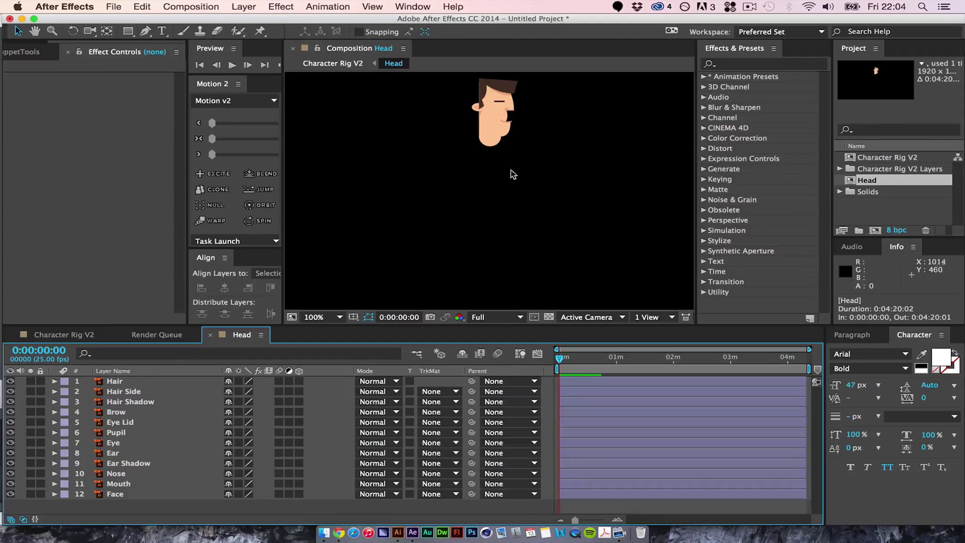
pyautogui.scroll(3, 518, 184)
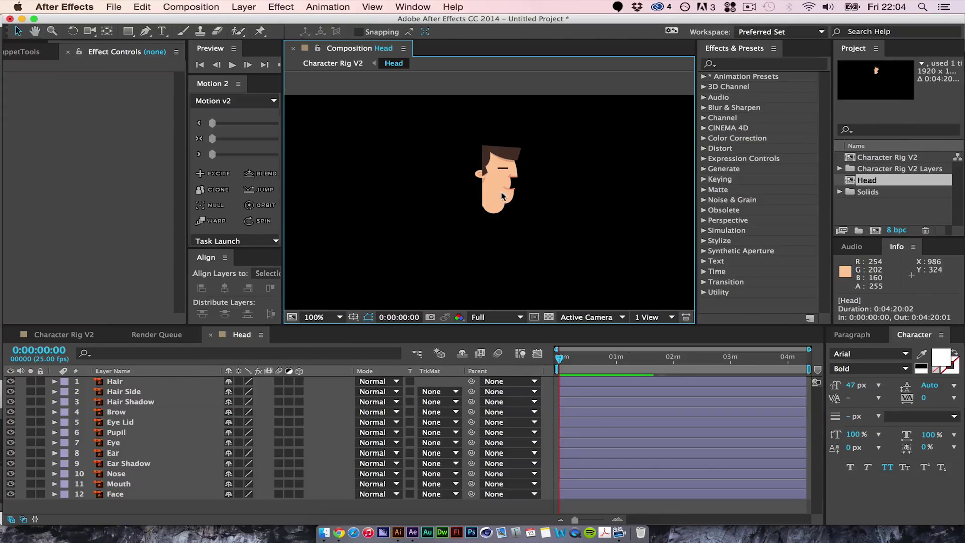
pyautogui.scroll(4, 501, 196)
pyautogui.scroll(-2, 502, 196)
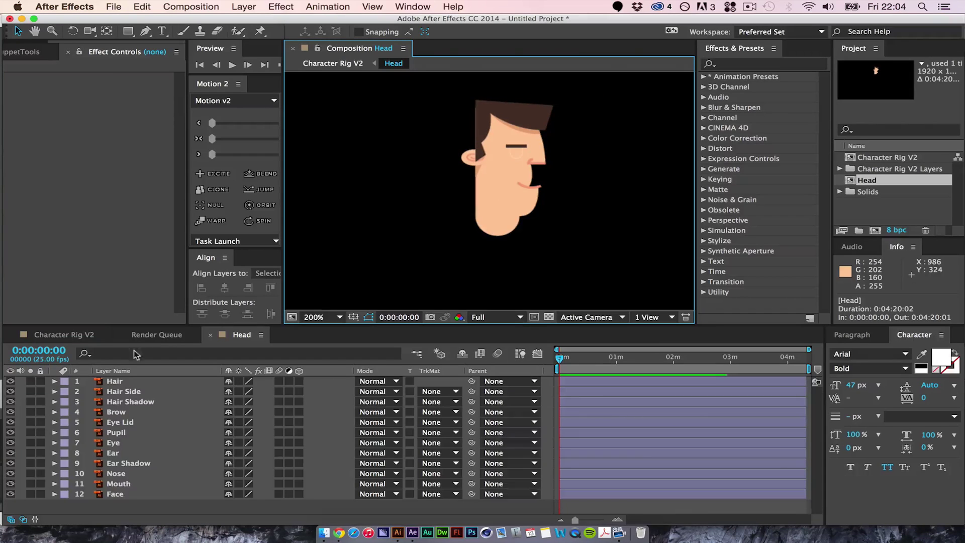
pyautogui.click(11, 422)
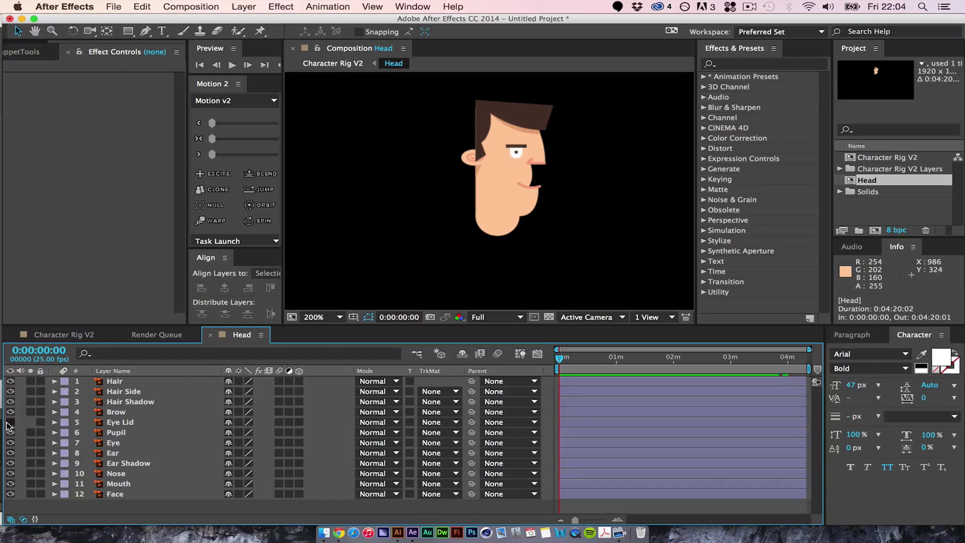
pyautogui.click(7, 423)
pyautogui.click(7, 424)
pyautogui.click(7, 424)
pyautogui.click(7, 423)
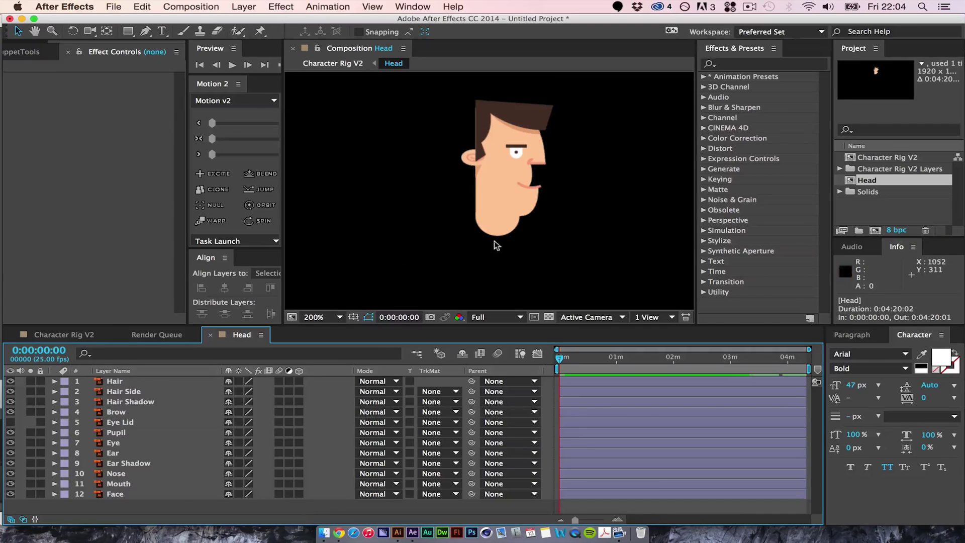
# Step: Return to the Character Rig V2 composition, view the whole character at 50% and clear the layer selection
pyautogui.click(61, 339)
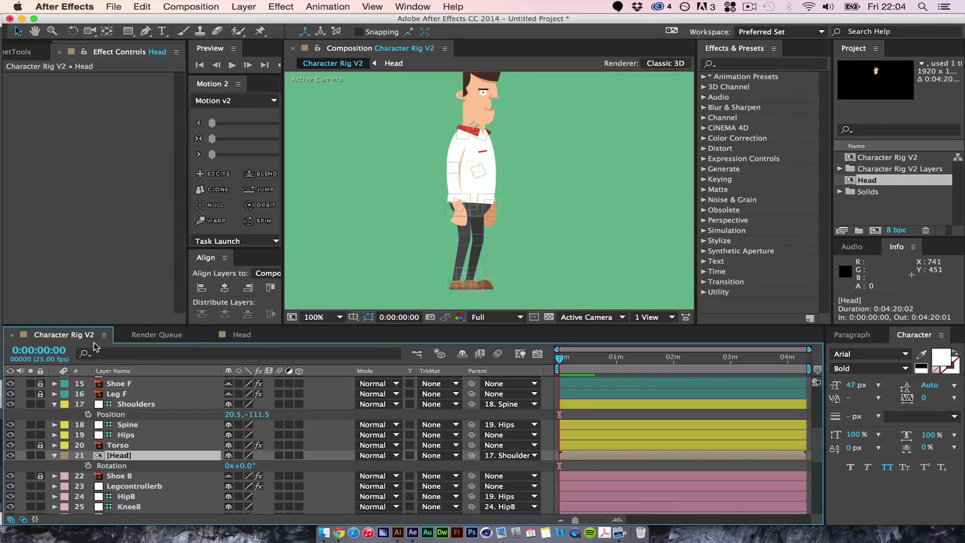
pyautogui.moveTo(428, 159); pyautogui.dragTo(448, 164)
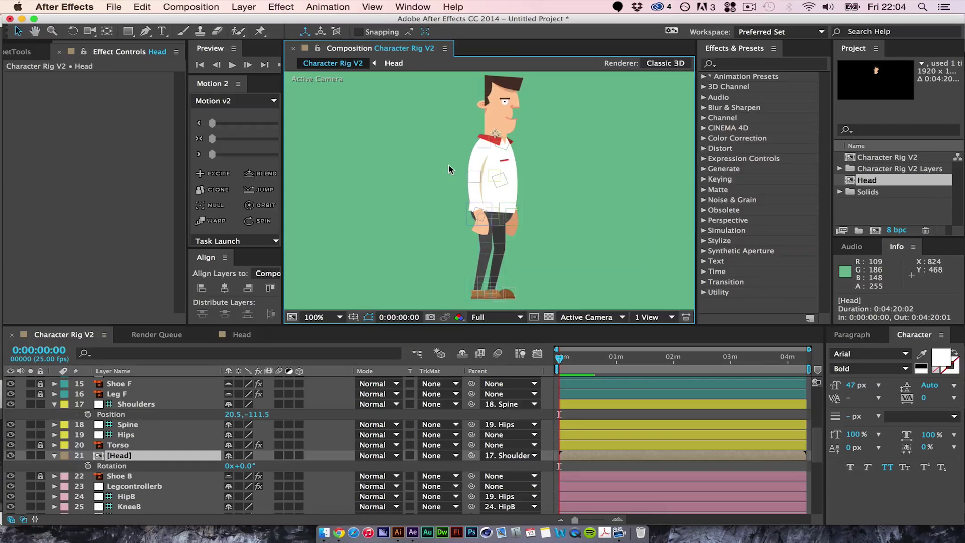
pyautogui.press(',')
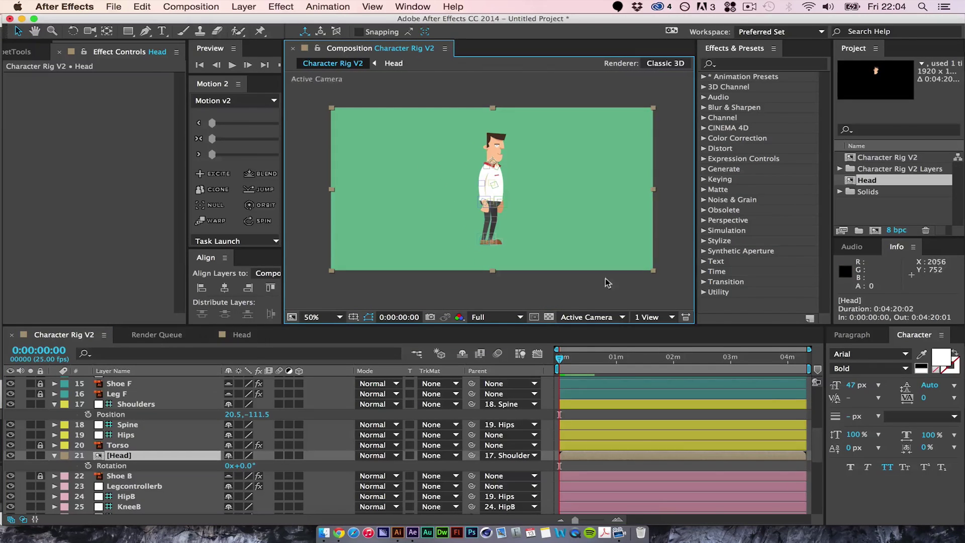
pyautogui.click(660, 254)
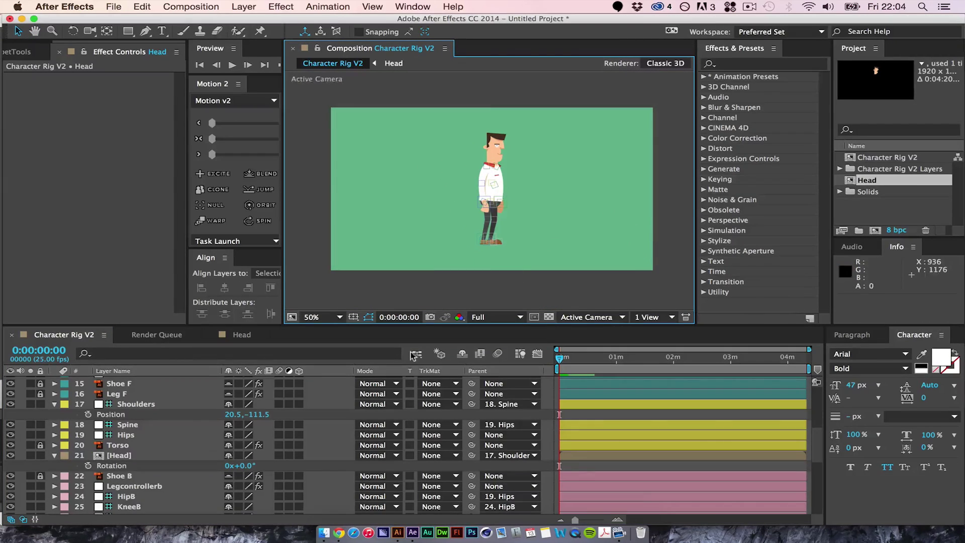
# Step: Switch to Finder and preview the character file in the Character Rig folder
pyautogui.click(323, 533)
pyautogui.press('space')
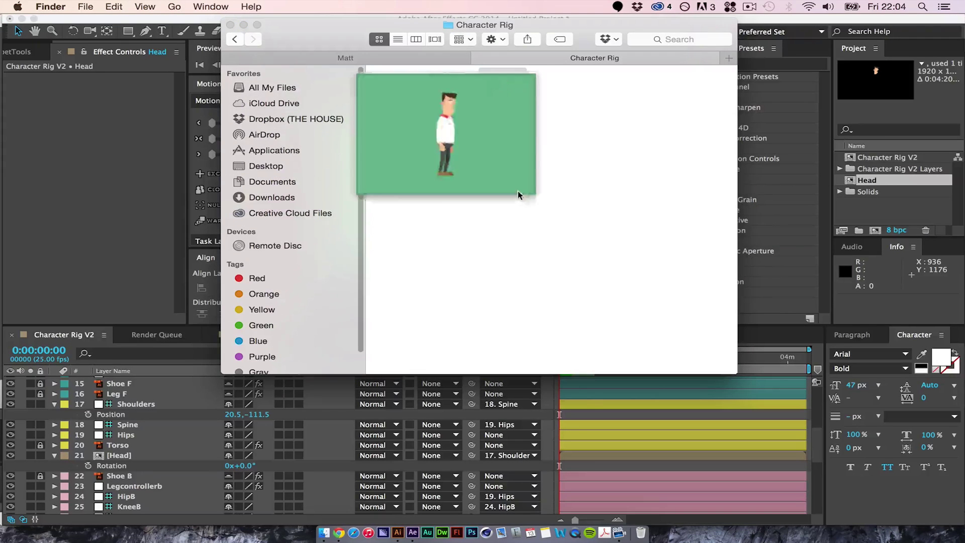